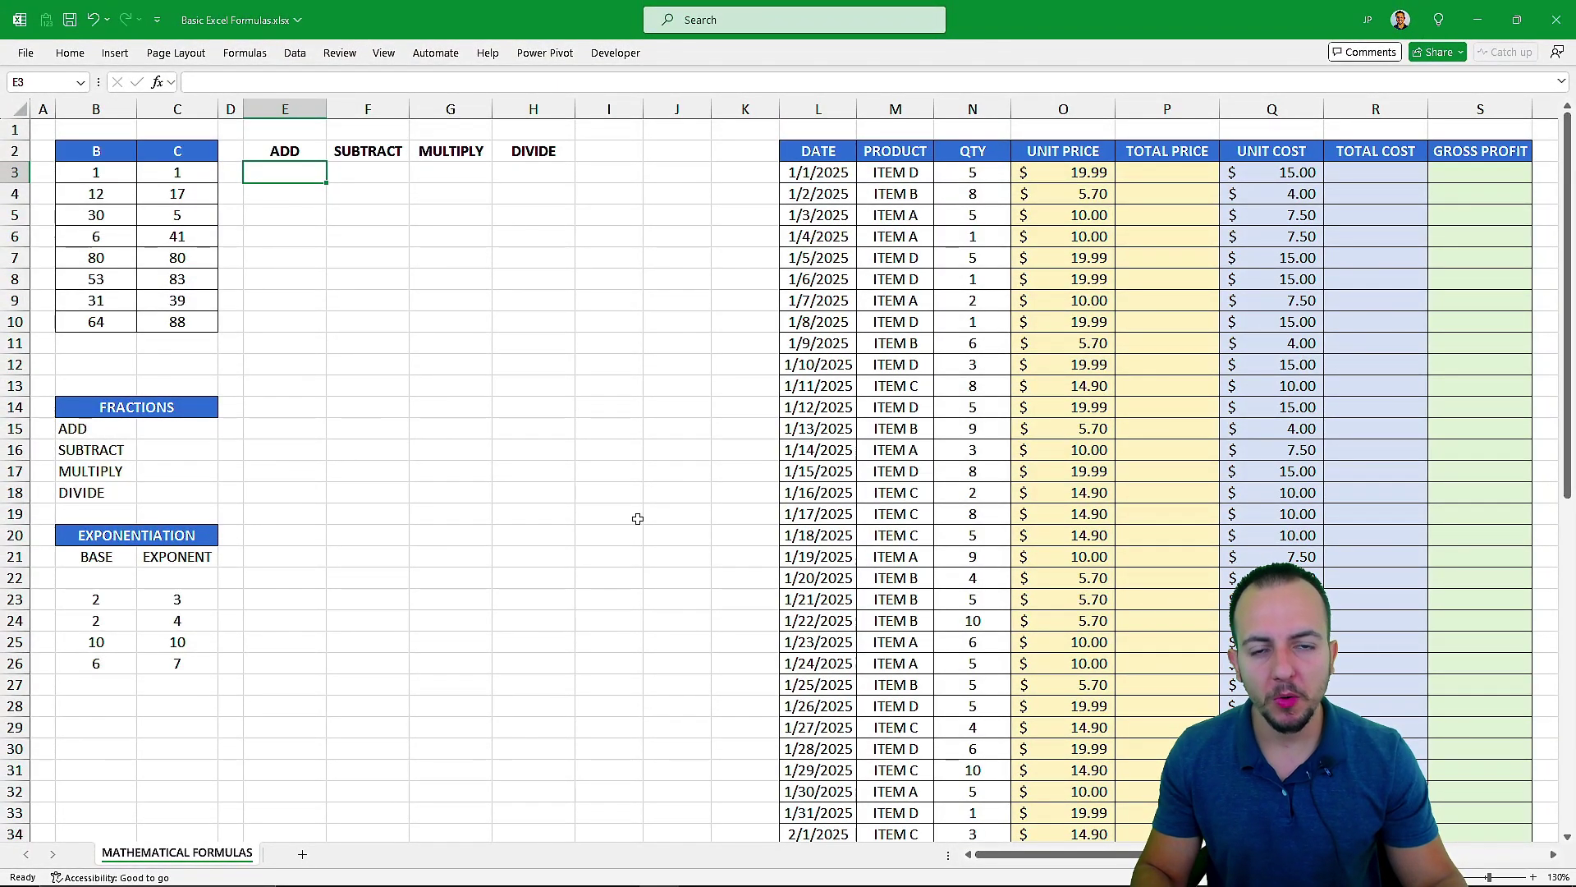
- Look over the worksheet's sales table, the ADD to DIVIDE columns, and the FRACTIONS and EXPONENTIATION sections
scroll(638, 518, "right", 5)
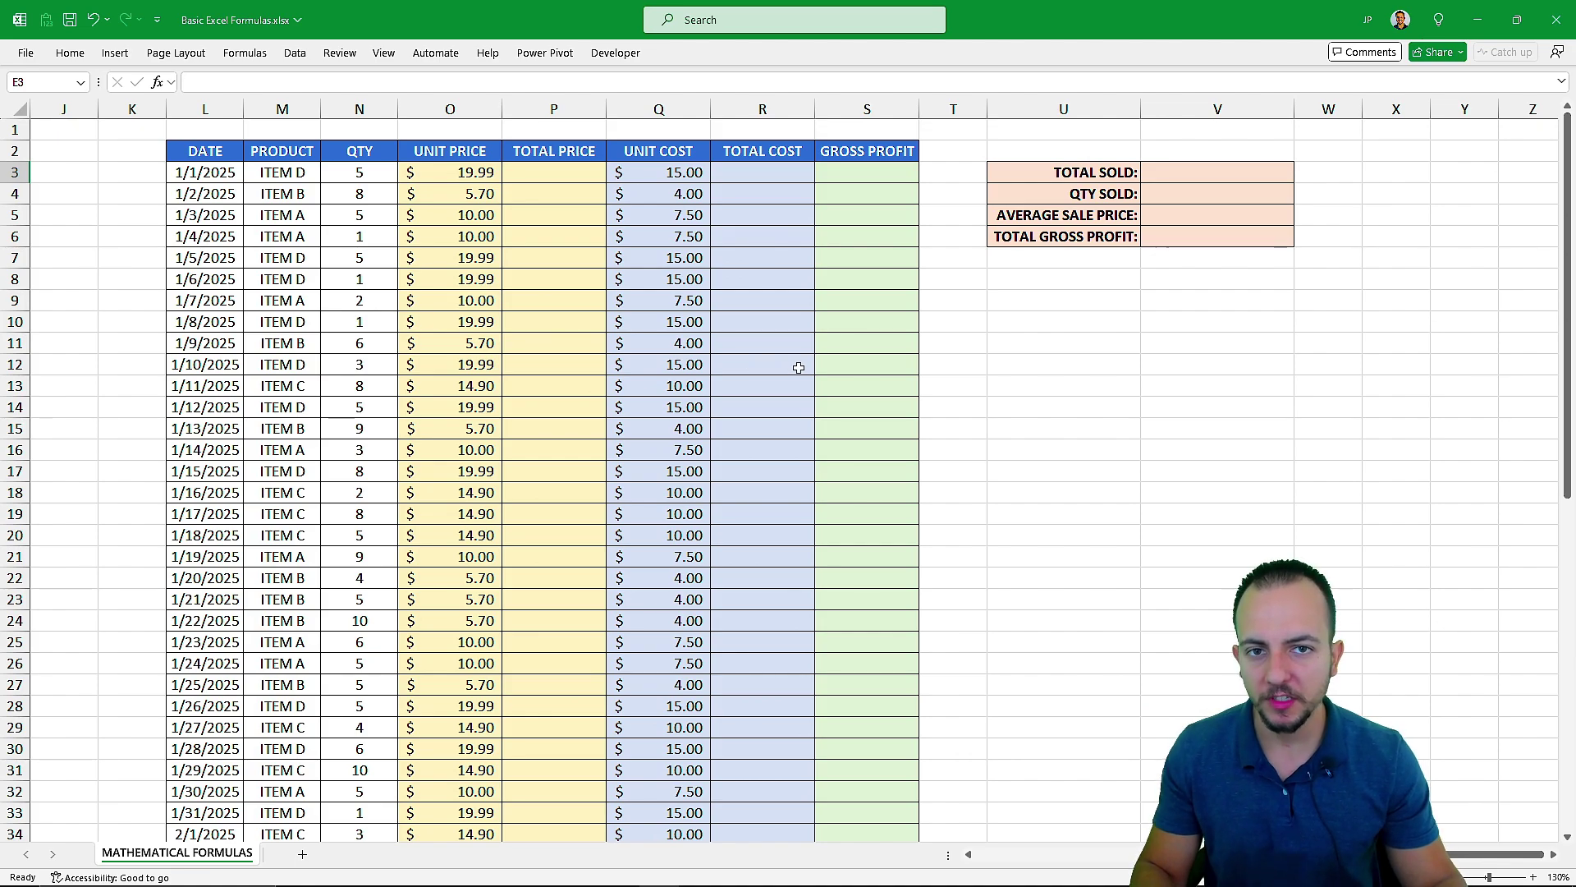
scroll(801, 366, "left", 5)
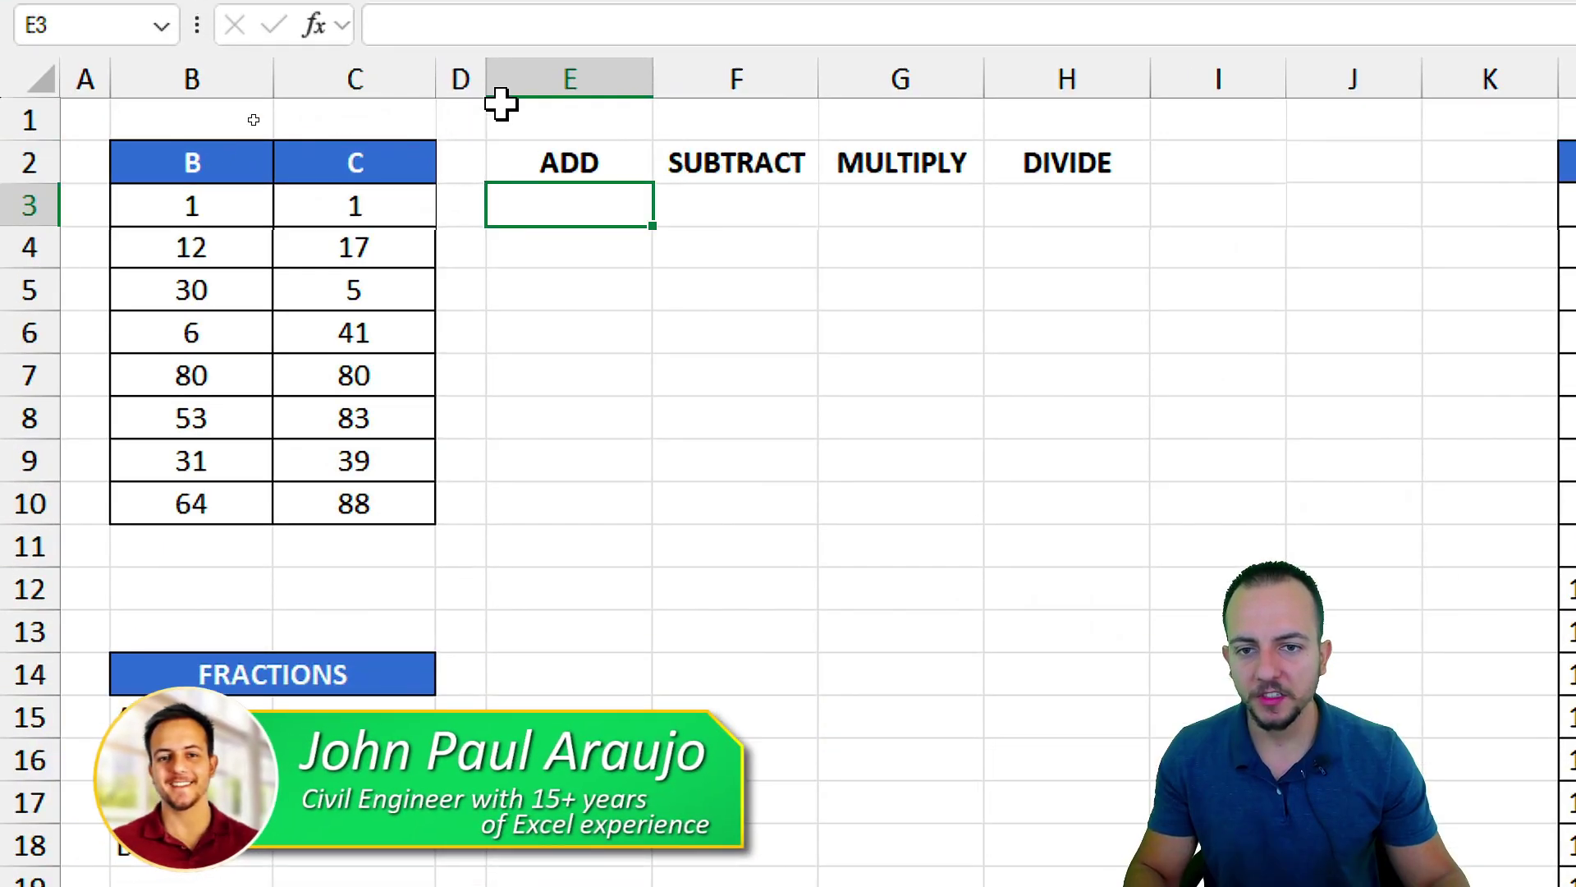
left_click(433, 83)
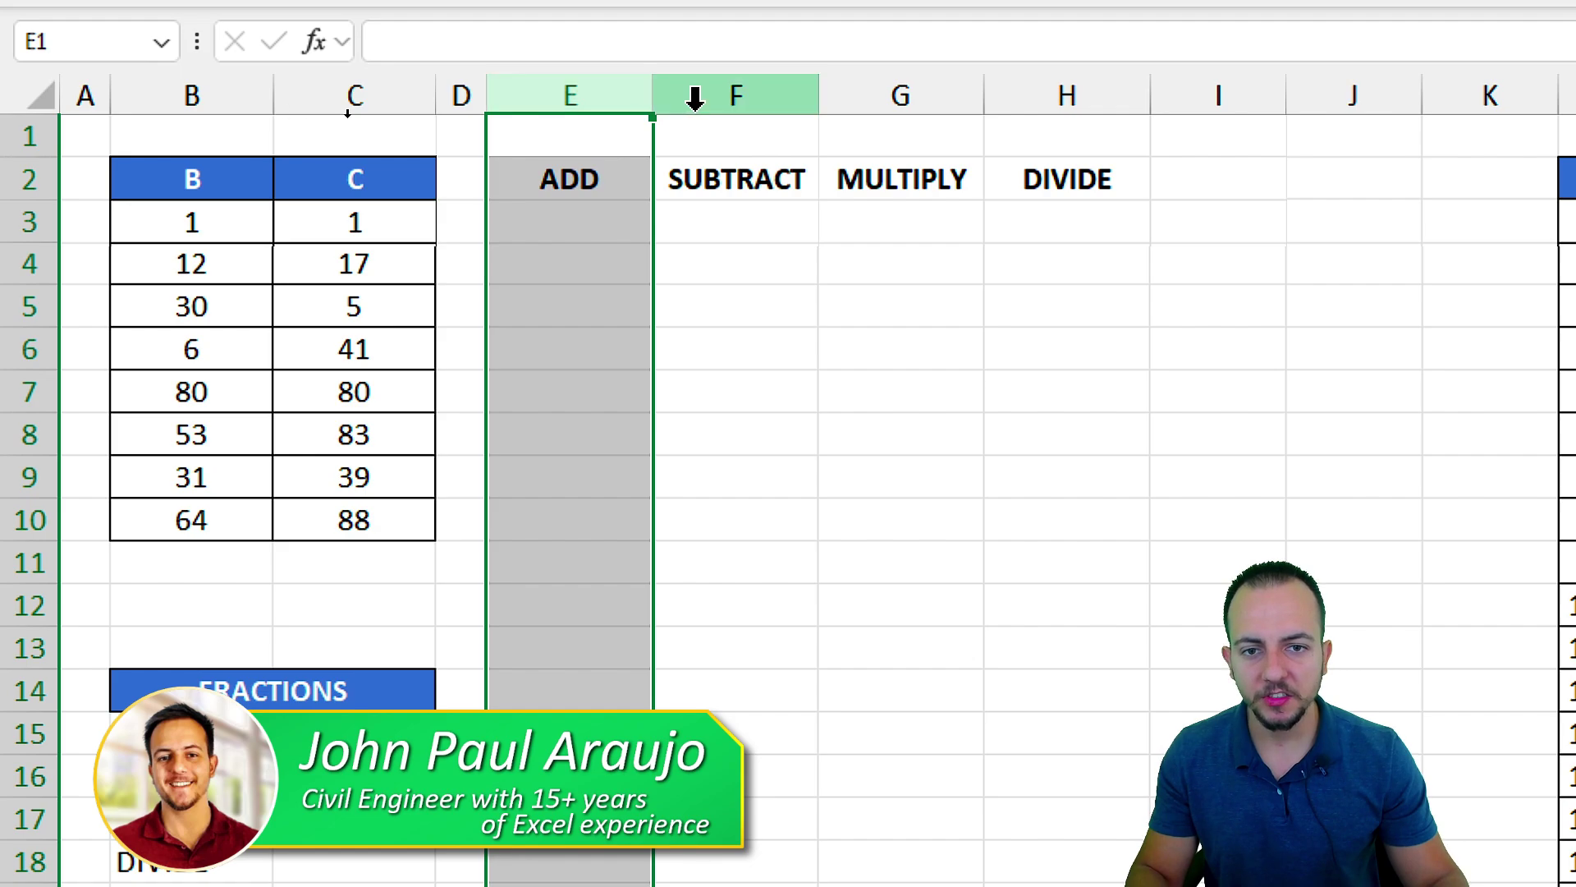
left_click(593, 83)
left_click(864, 97)
left_click(1031, 97)
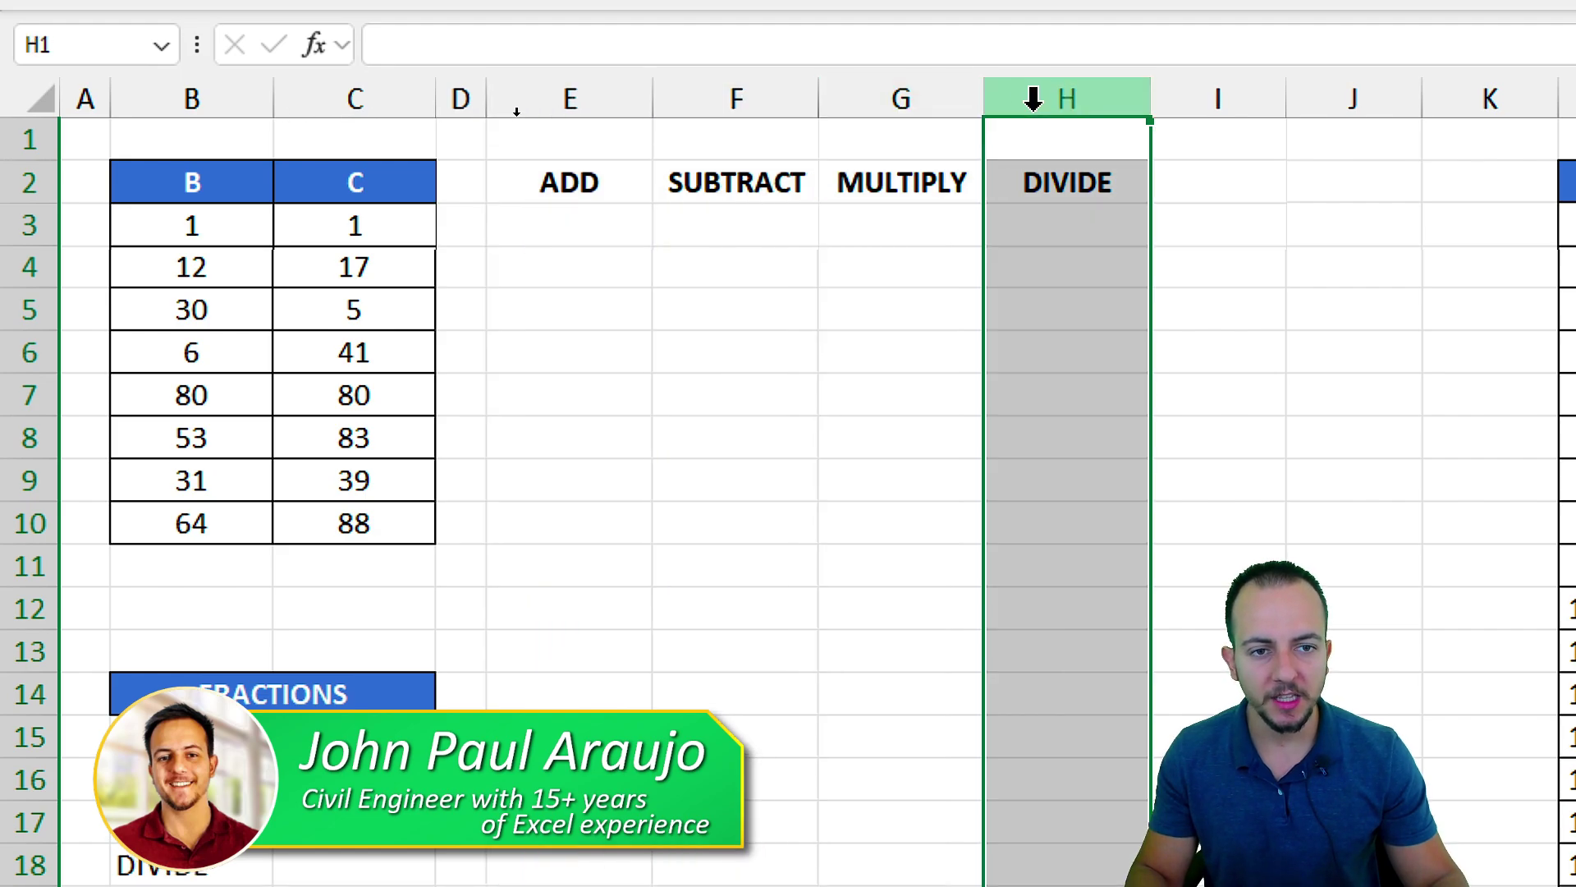
left_click(599, 215)
scroll(296, 767, "down", 3)
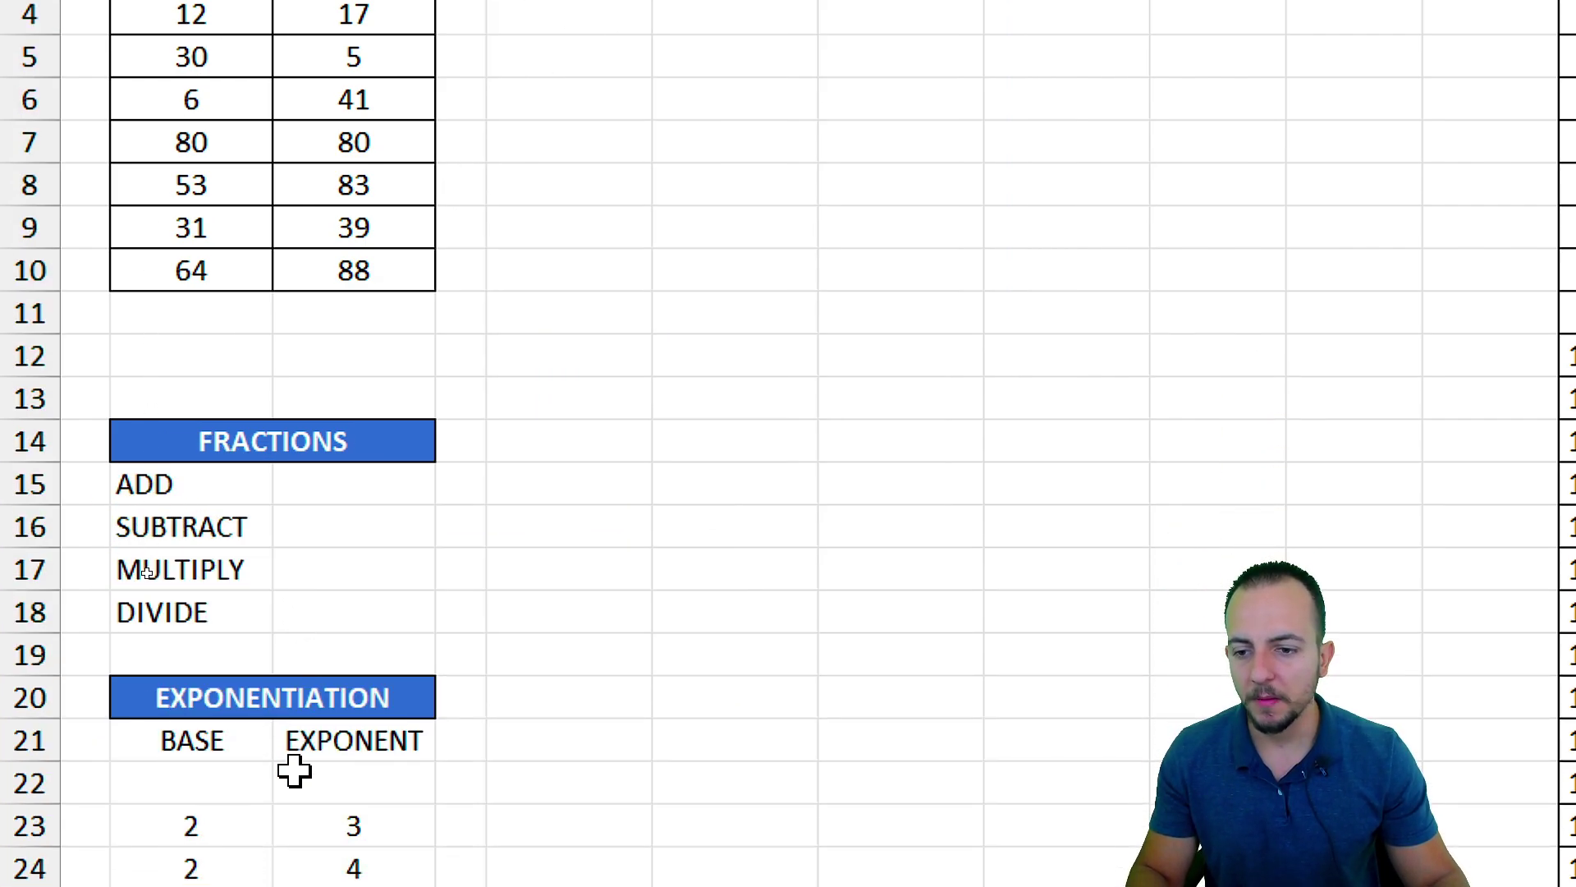
left_click_drag(299, 189, 311, 370)
left_click_drag(310, 435, 309, 693)
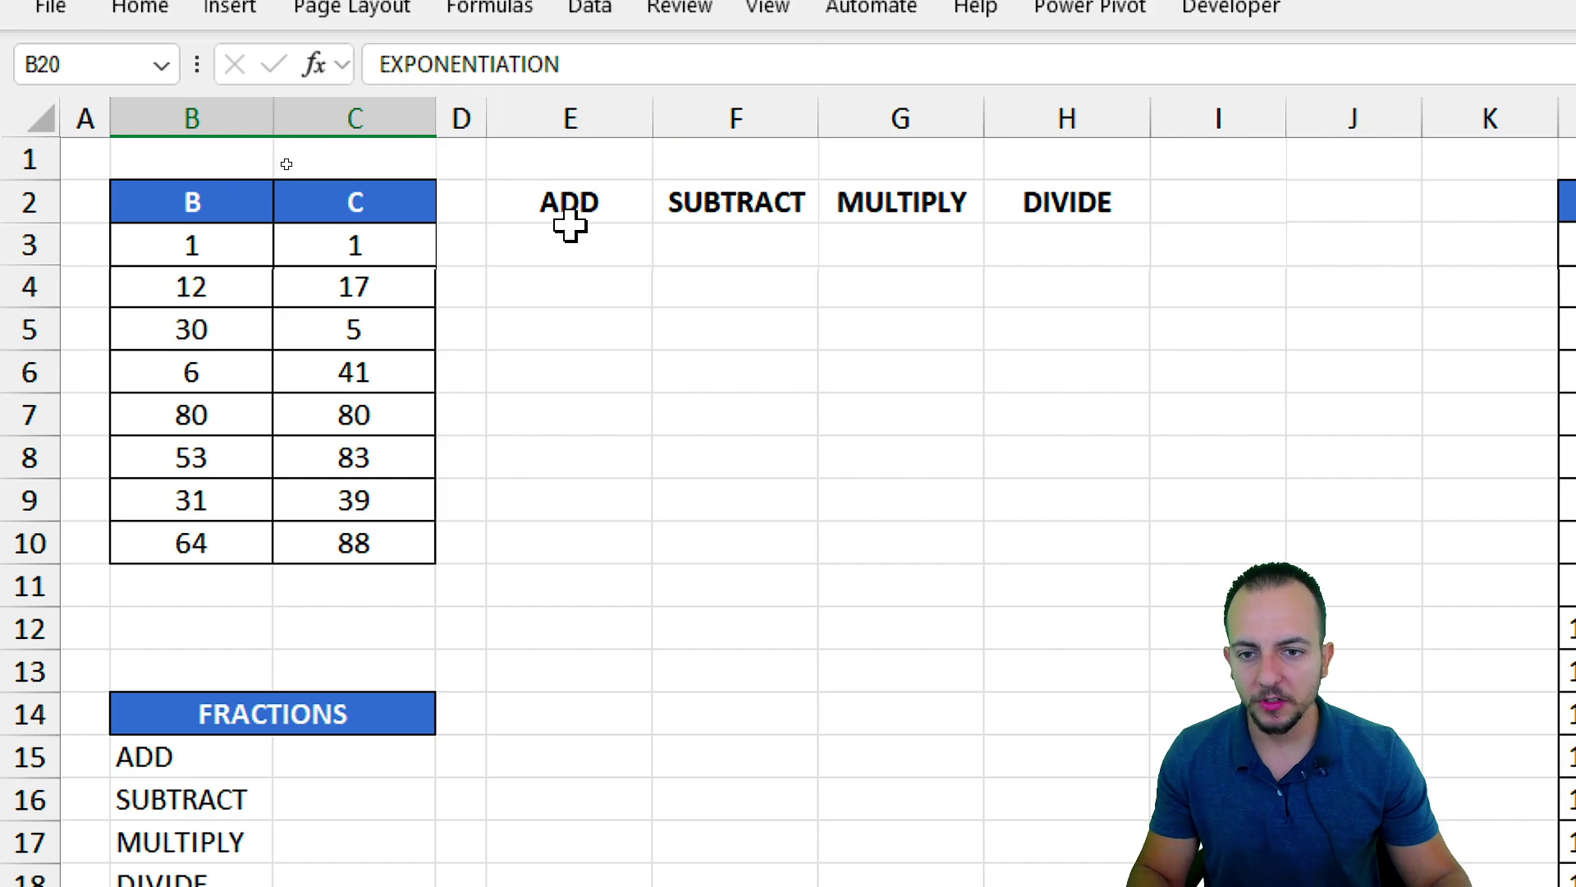
- Enter the formula =1+1 in cell E3 under ADD to sum the first row's two numbers
left_click(574, 243)
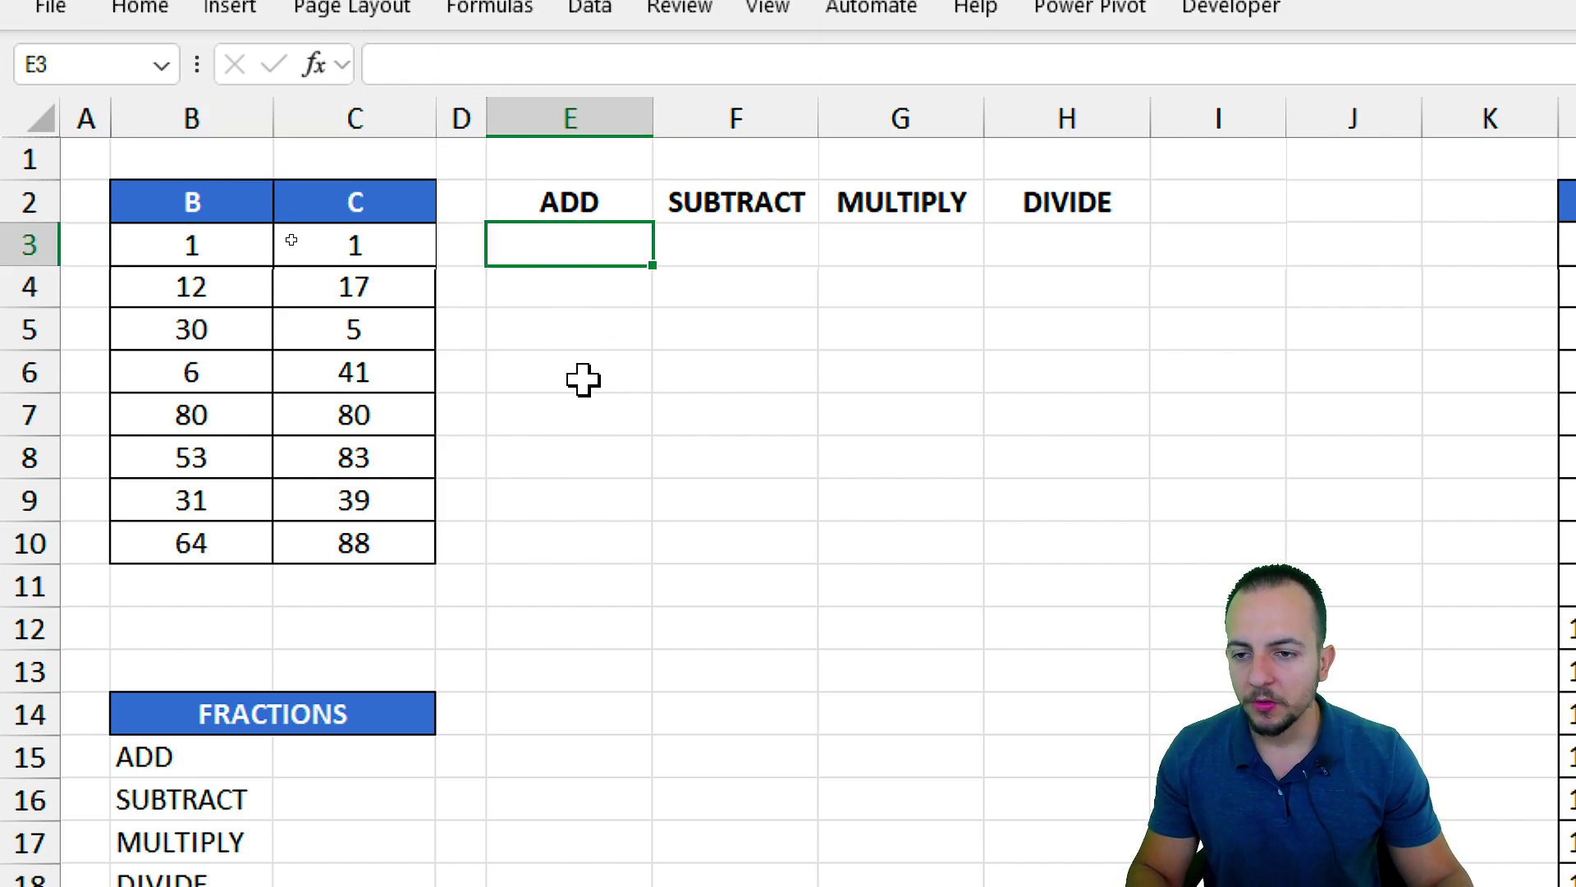
left_click_drag(234, 246, 207, 549)
left_click_drag(337, 250, 343, 549)
left_click(581, 243)
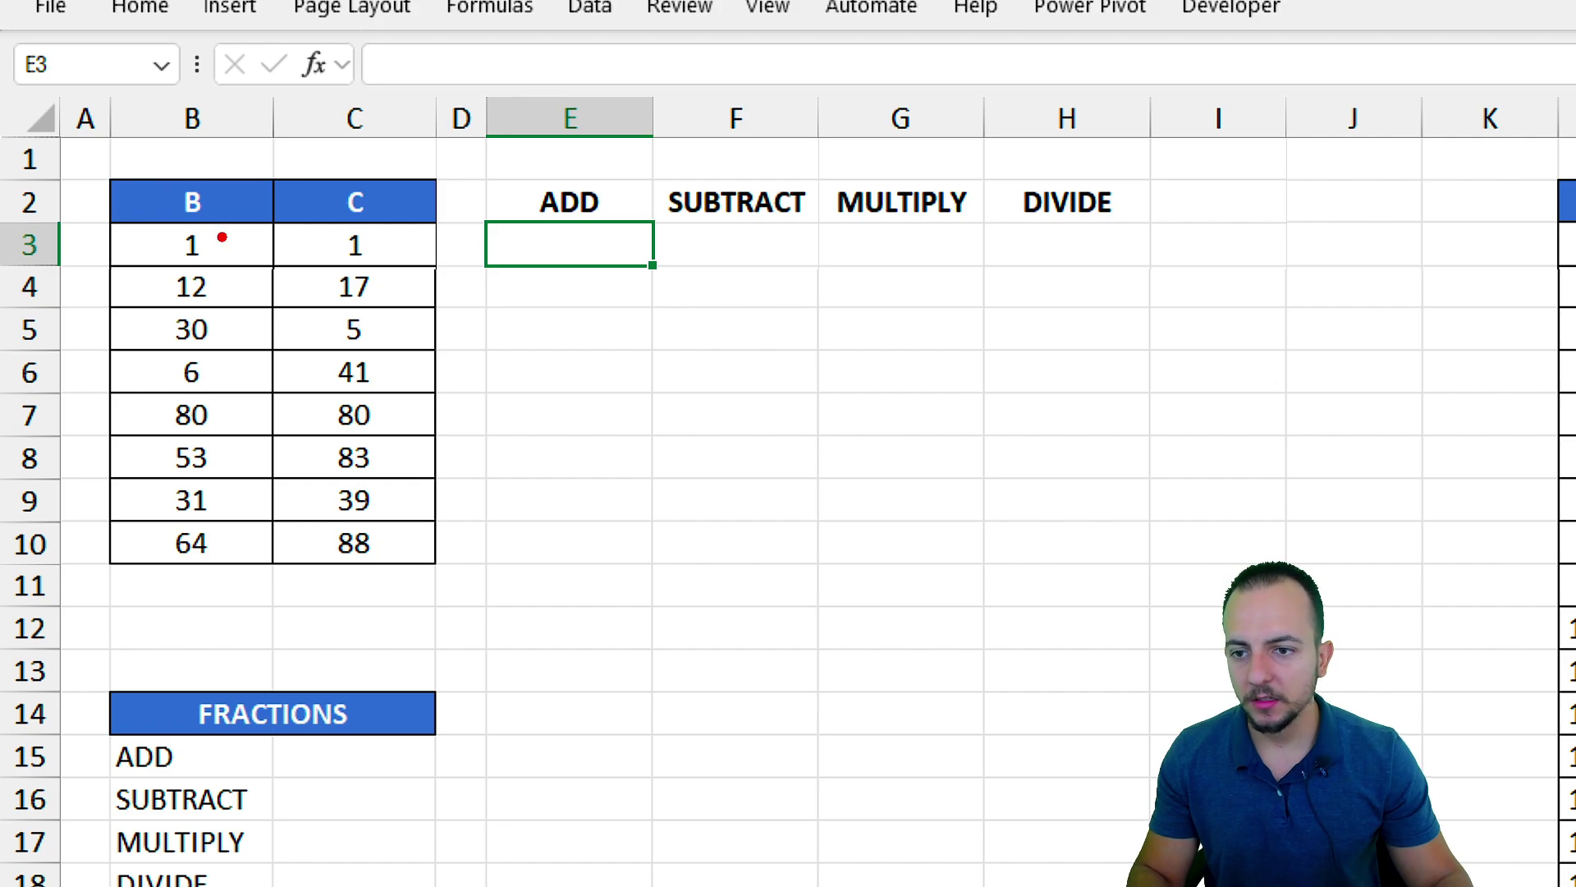
left_click_drag(156, 225, 219, 266)
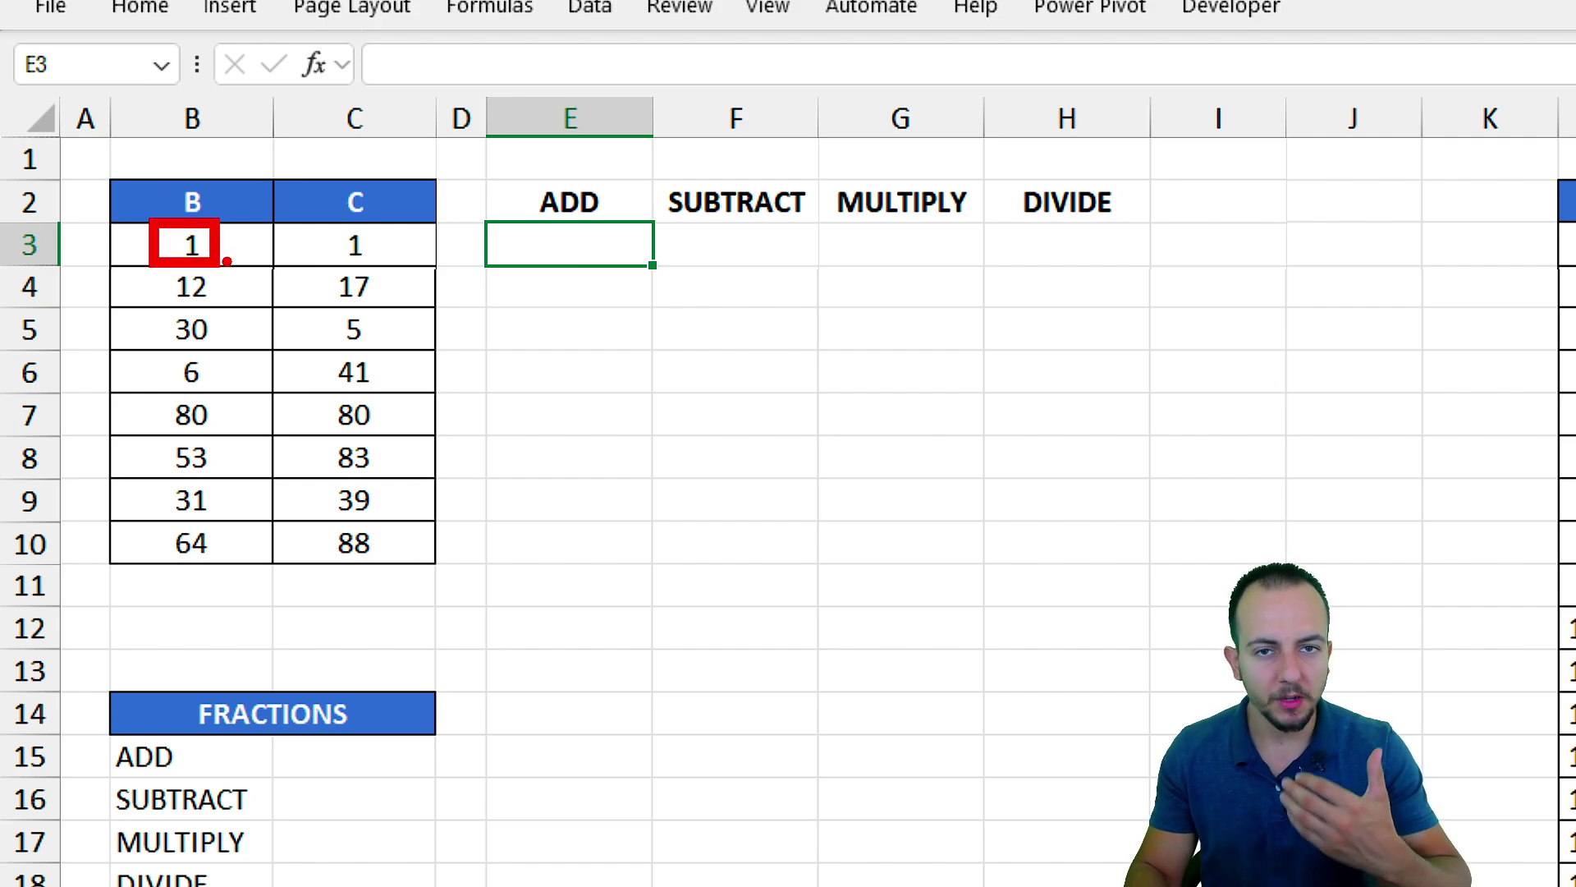
left_click_drag(320, 219, 393, 266)
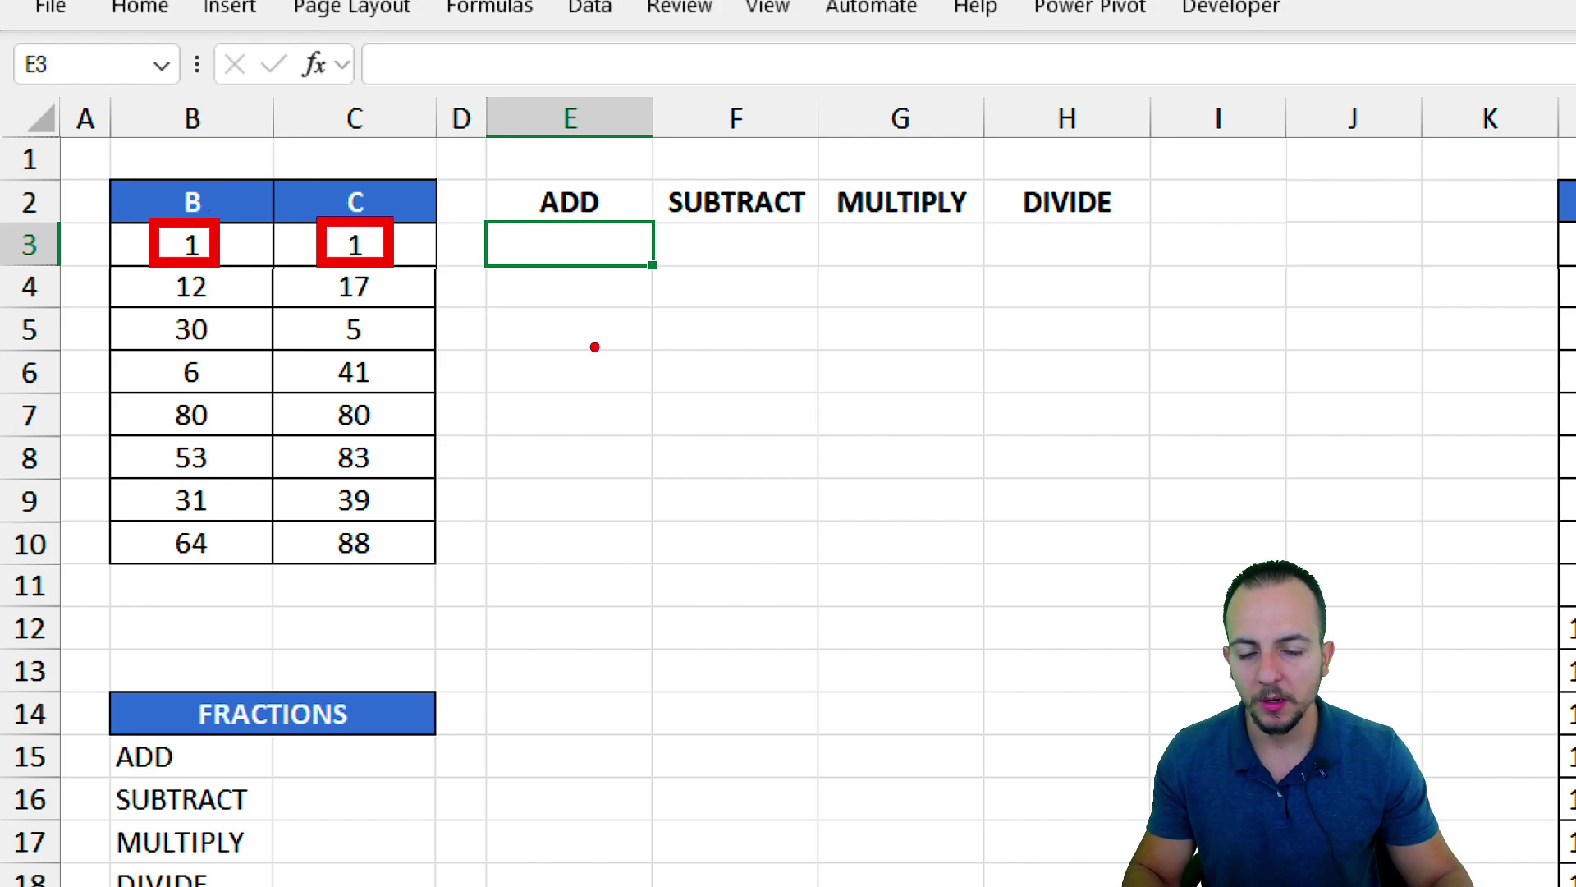
key("Escape")
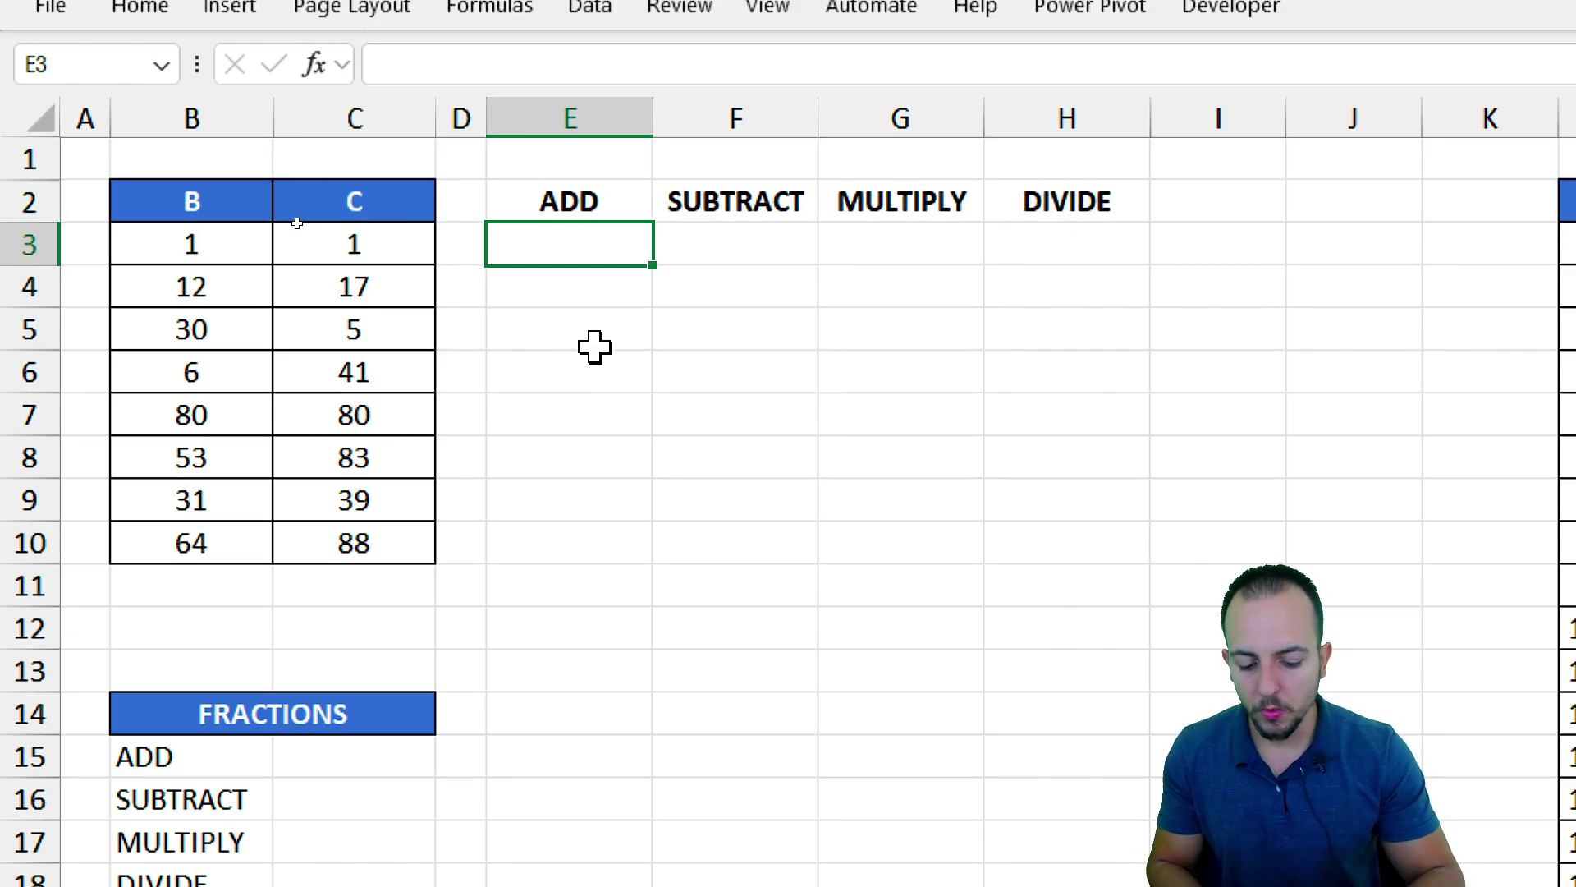
type("=")
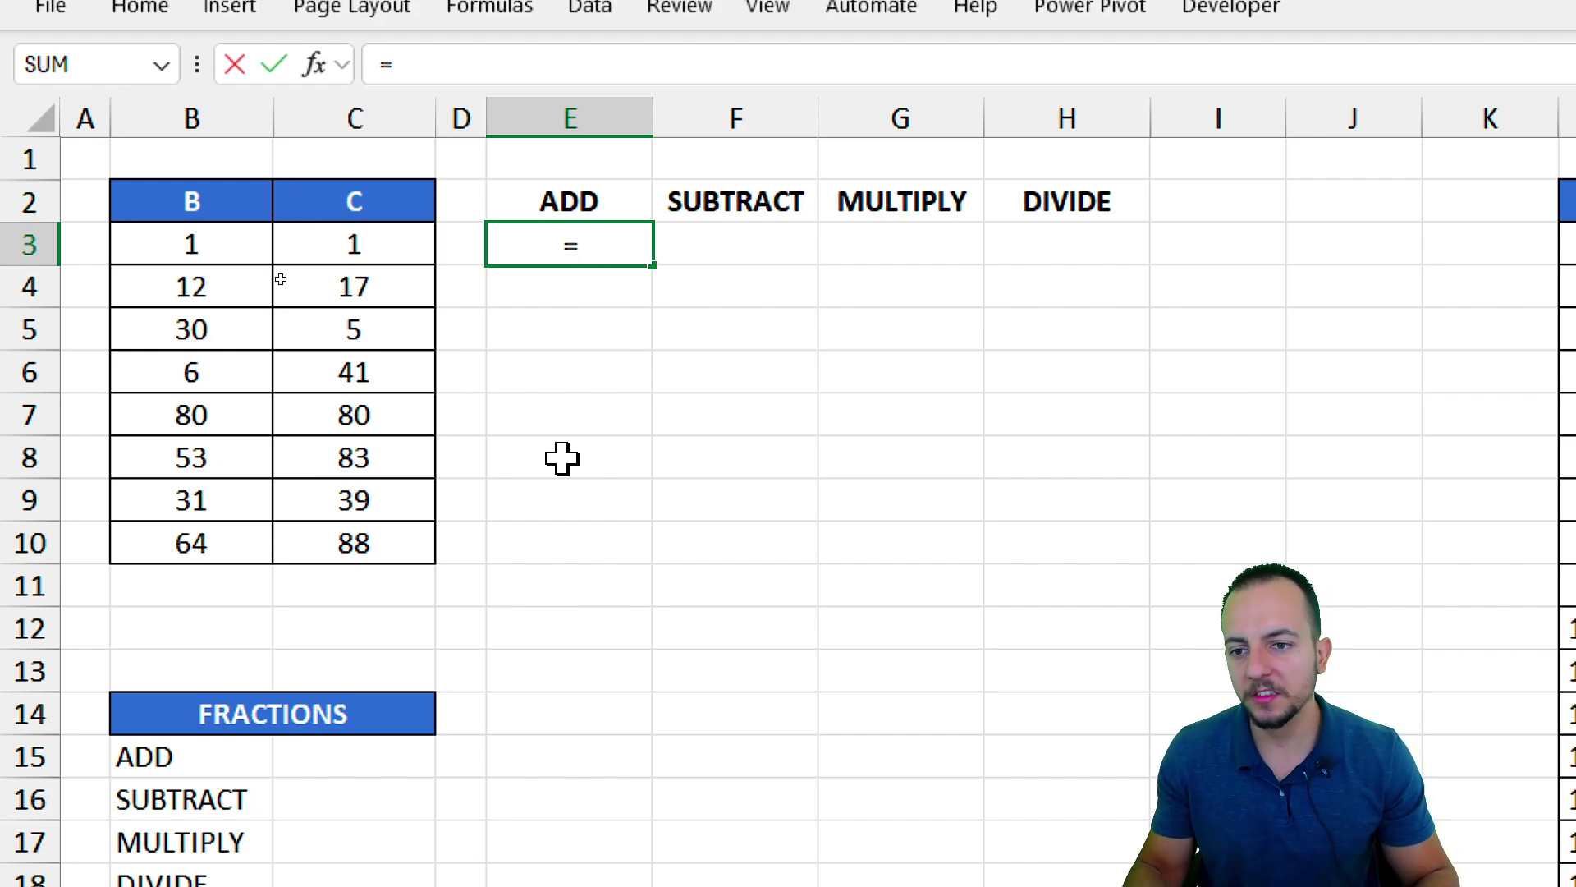
type("1+")
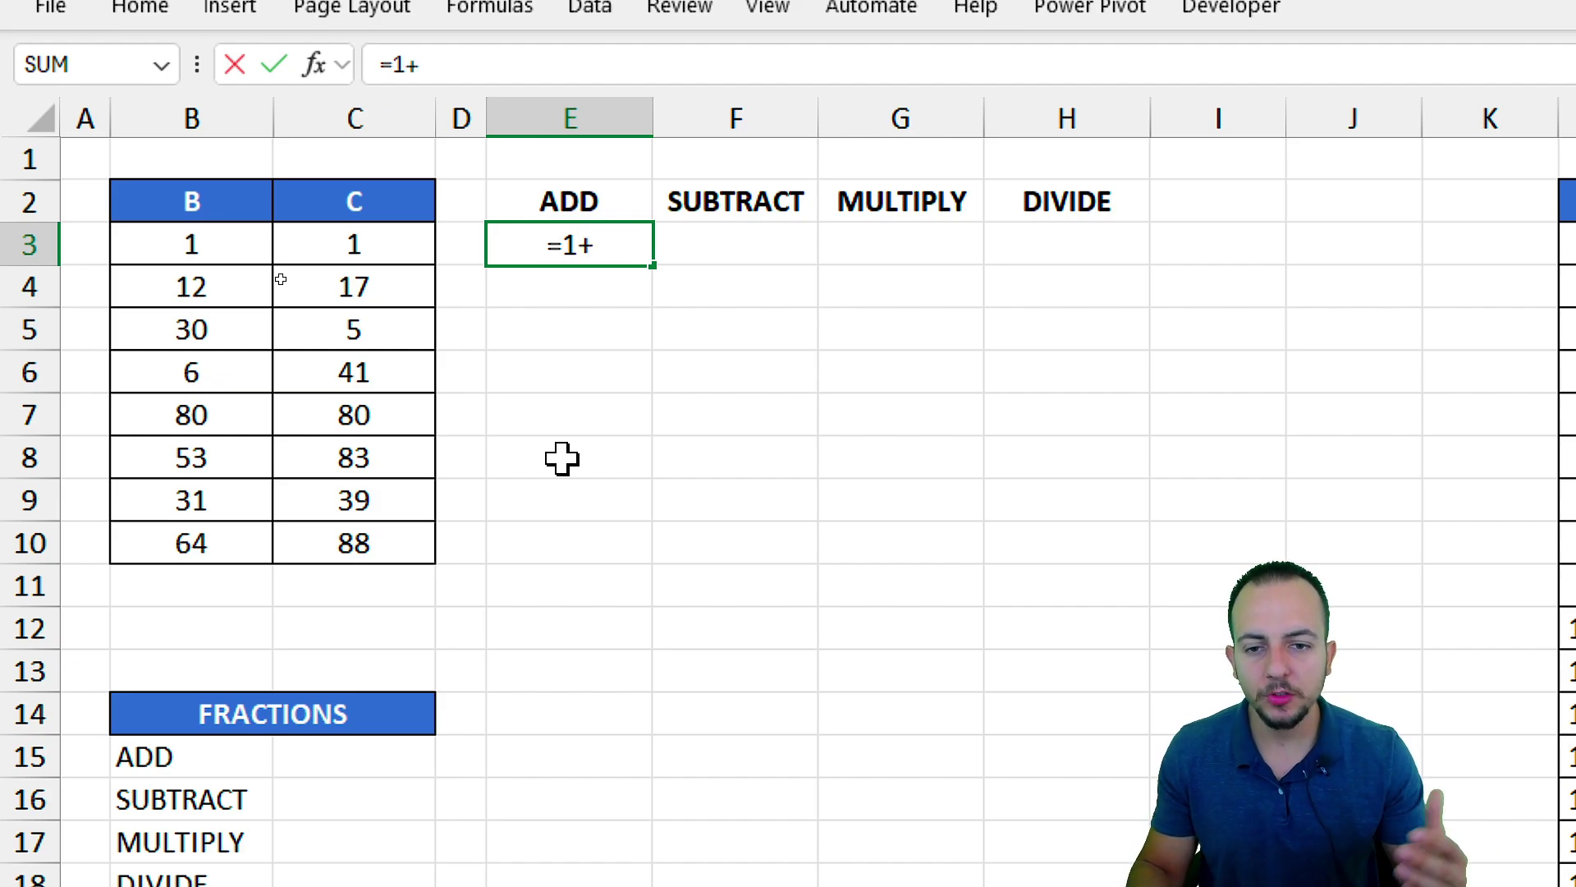
type("1")
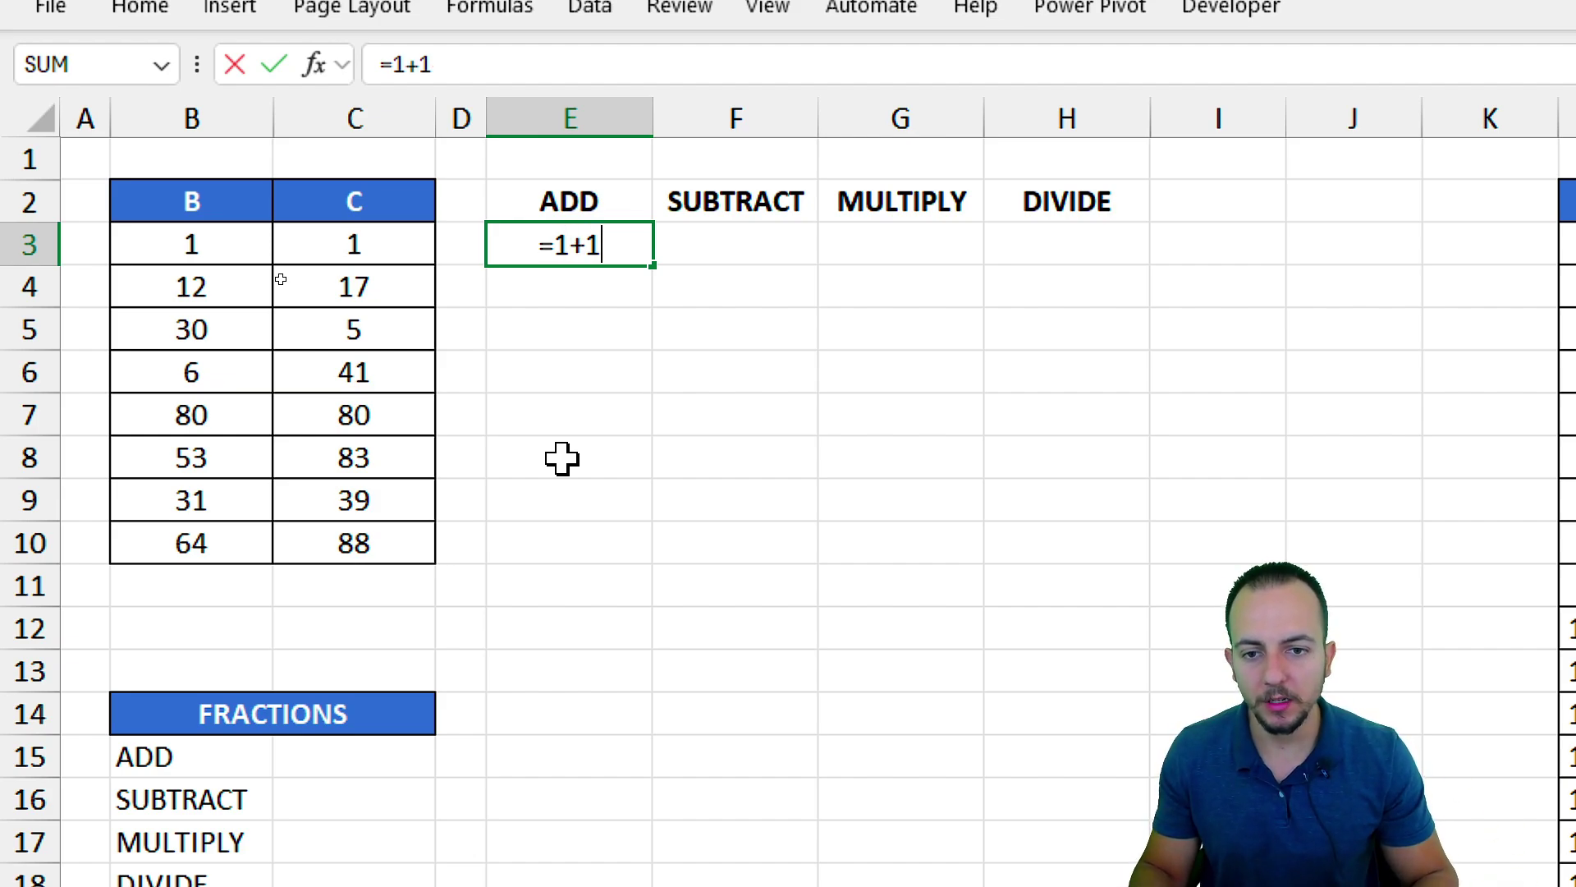
key("Return")
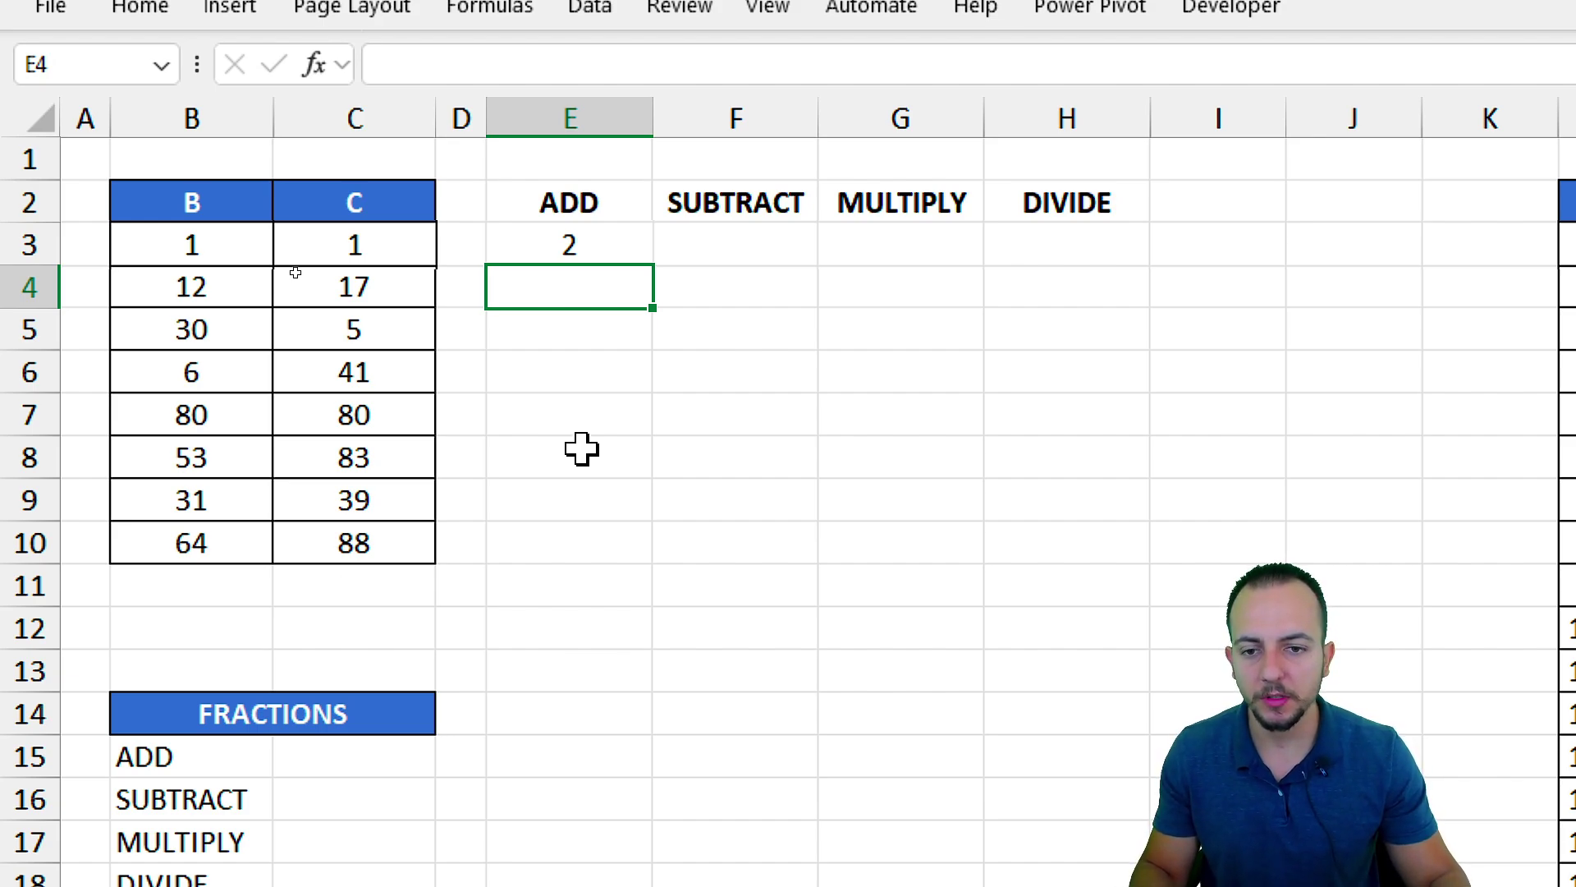
key("shift+space")
left_click(565, 336)
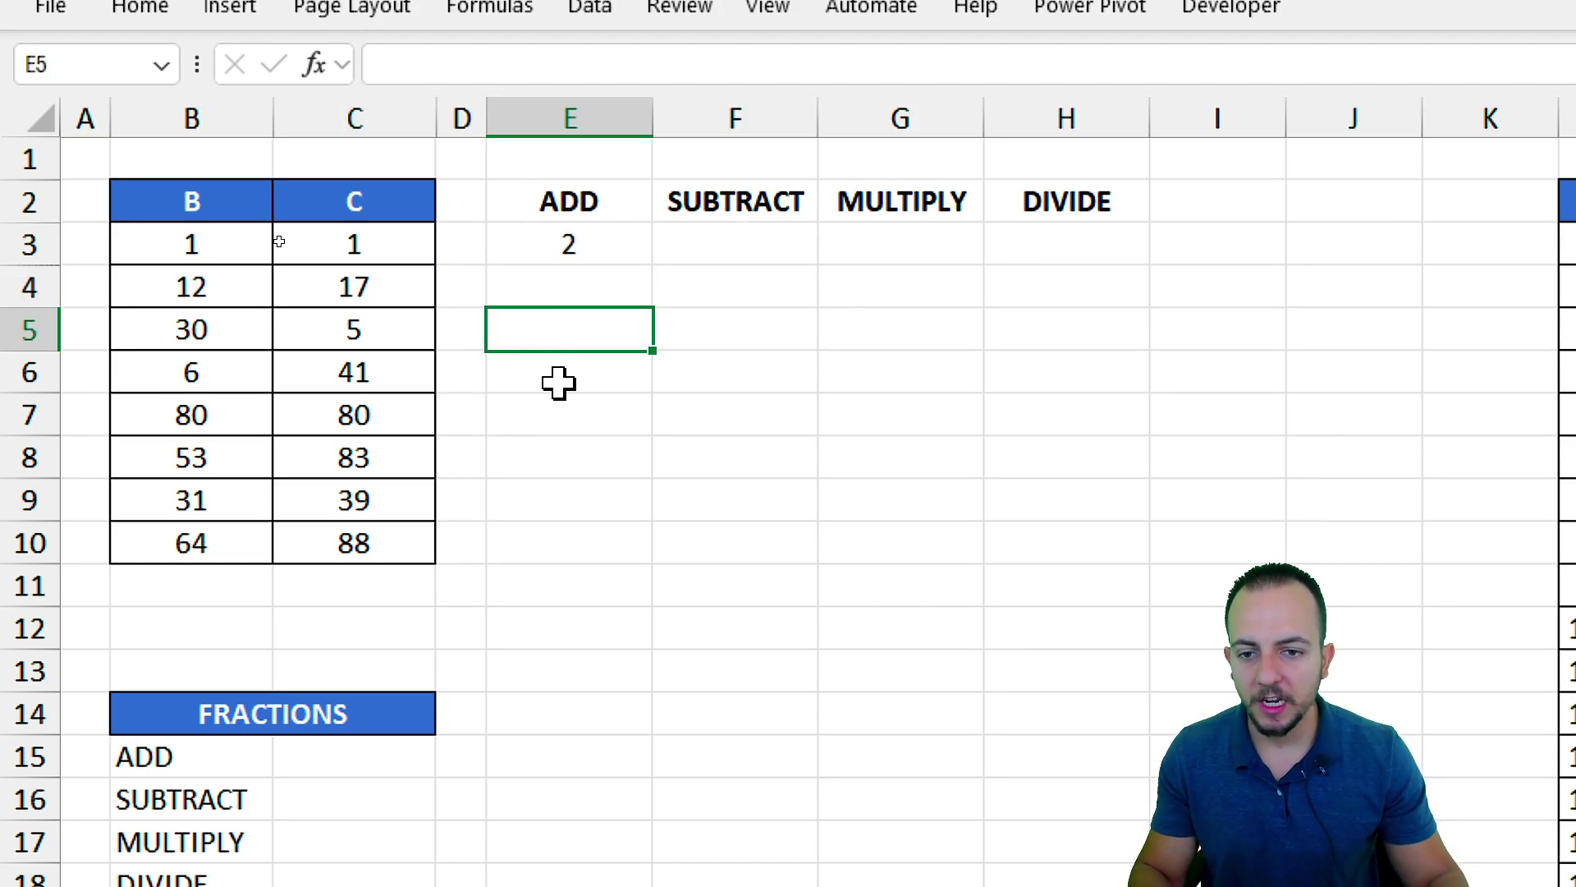
left_click(563, 379)
left_click(566, 419)
left_click(568, 460)
left_click(563, 503)
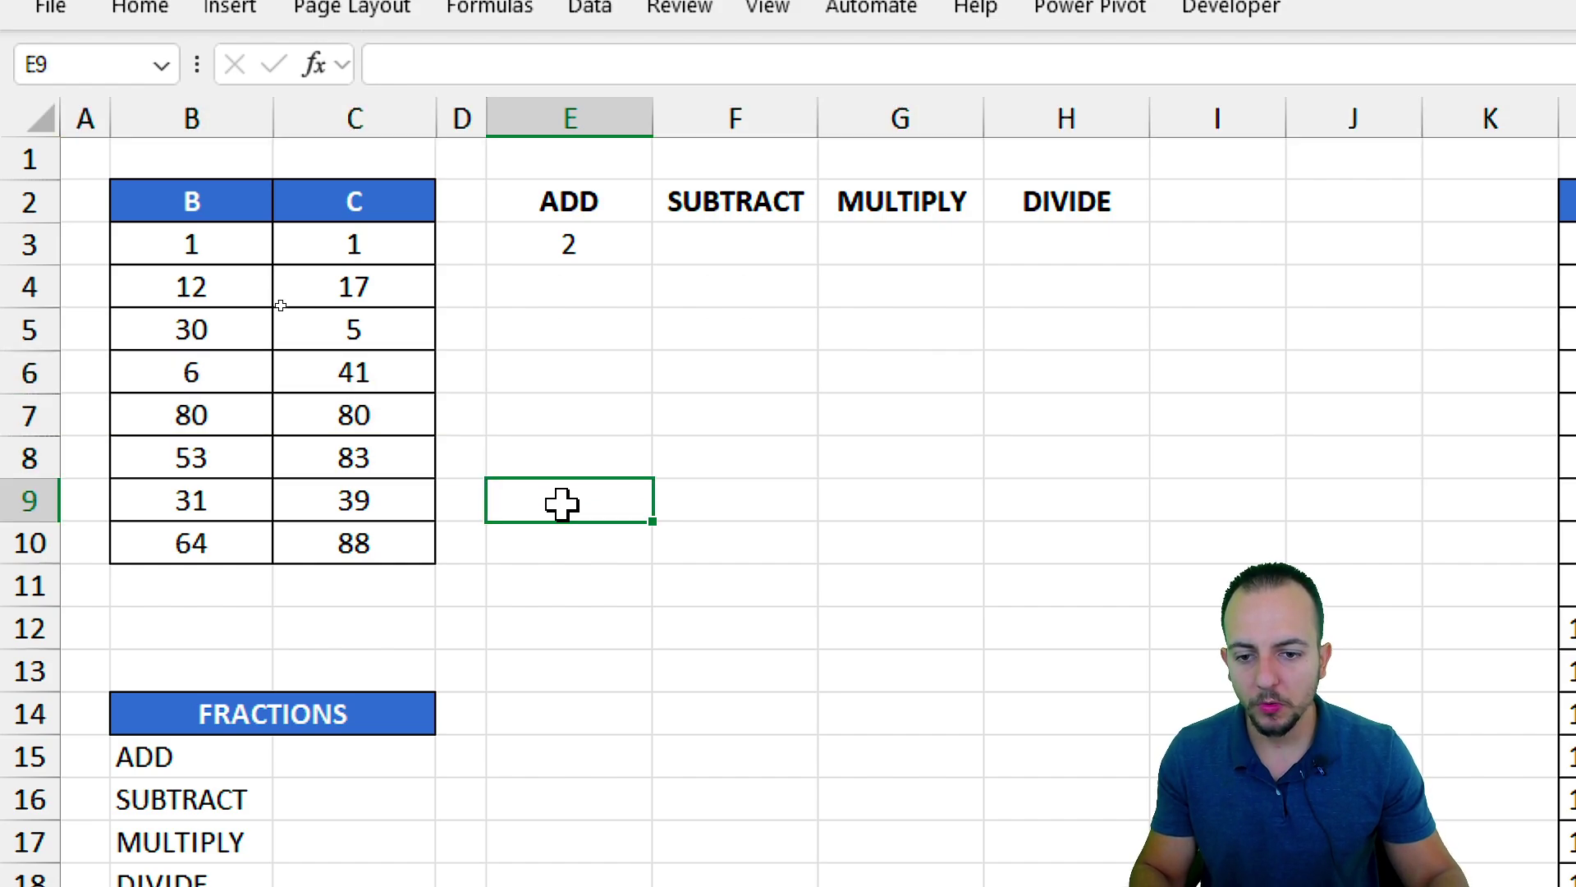
key("shift+space")
left_click(559, 546)
key("shift+space")
left_click_drag(247, 288, 362, 564)
- Enter the formula =B4+C4 in cell E4, adding the second row's numbers by cell reference
left_click(528, 298)
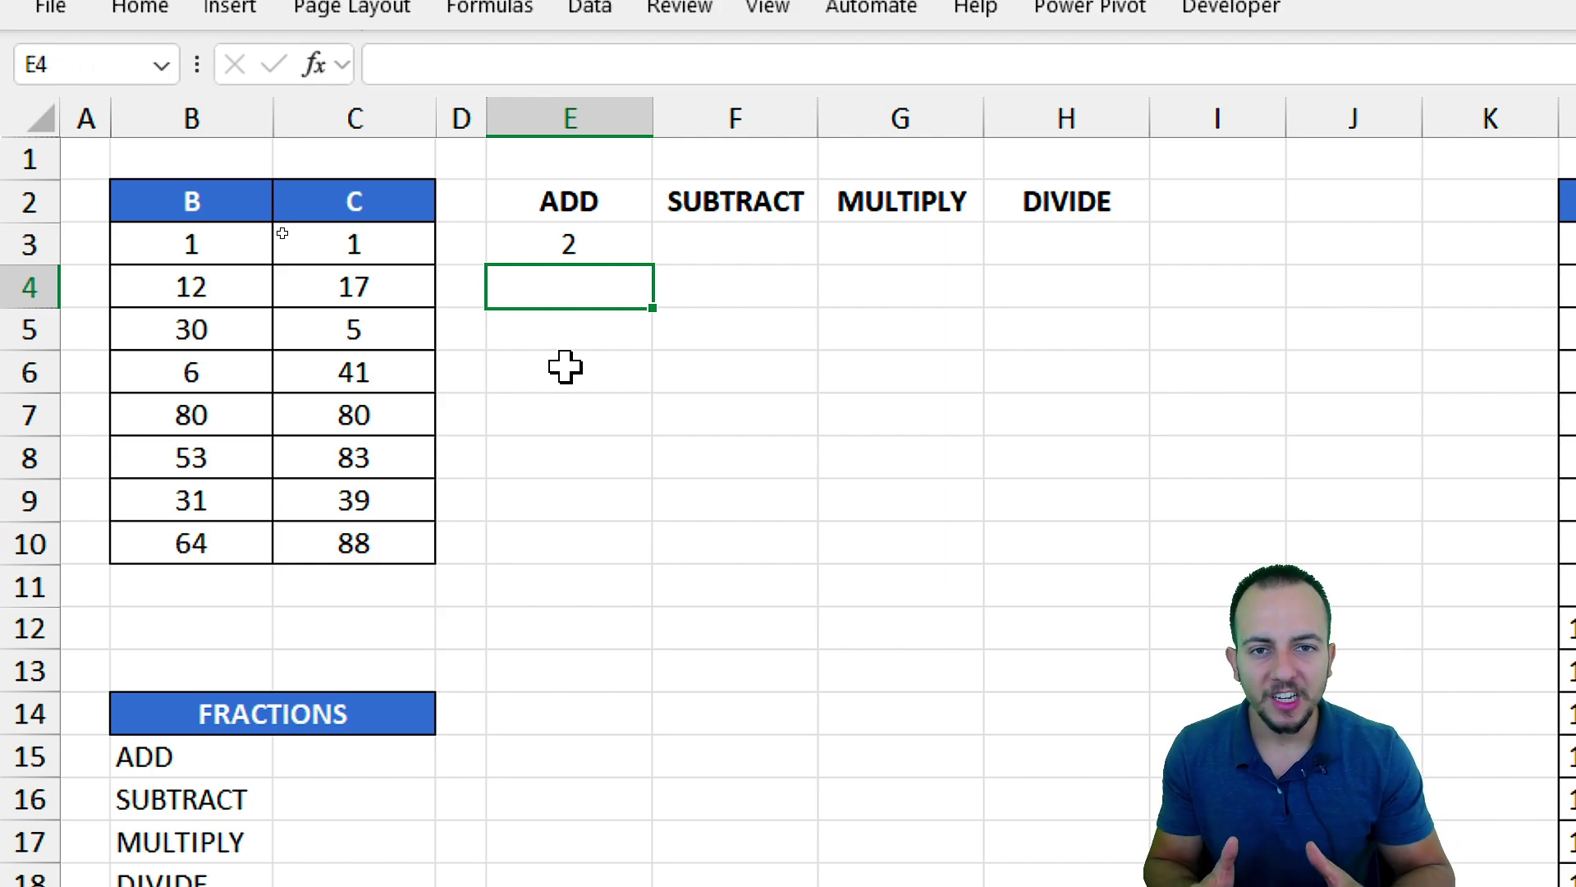
type("=")
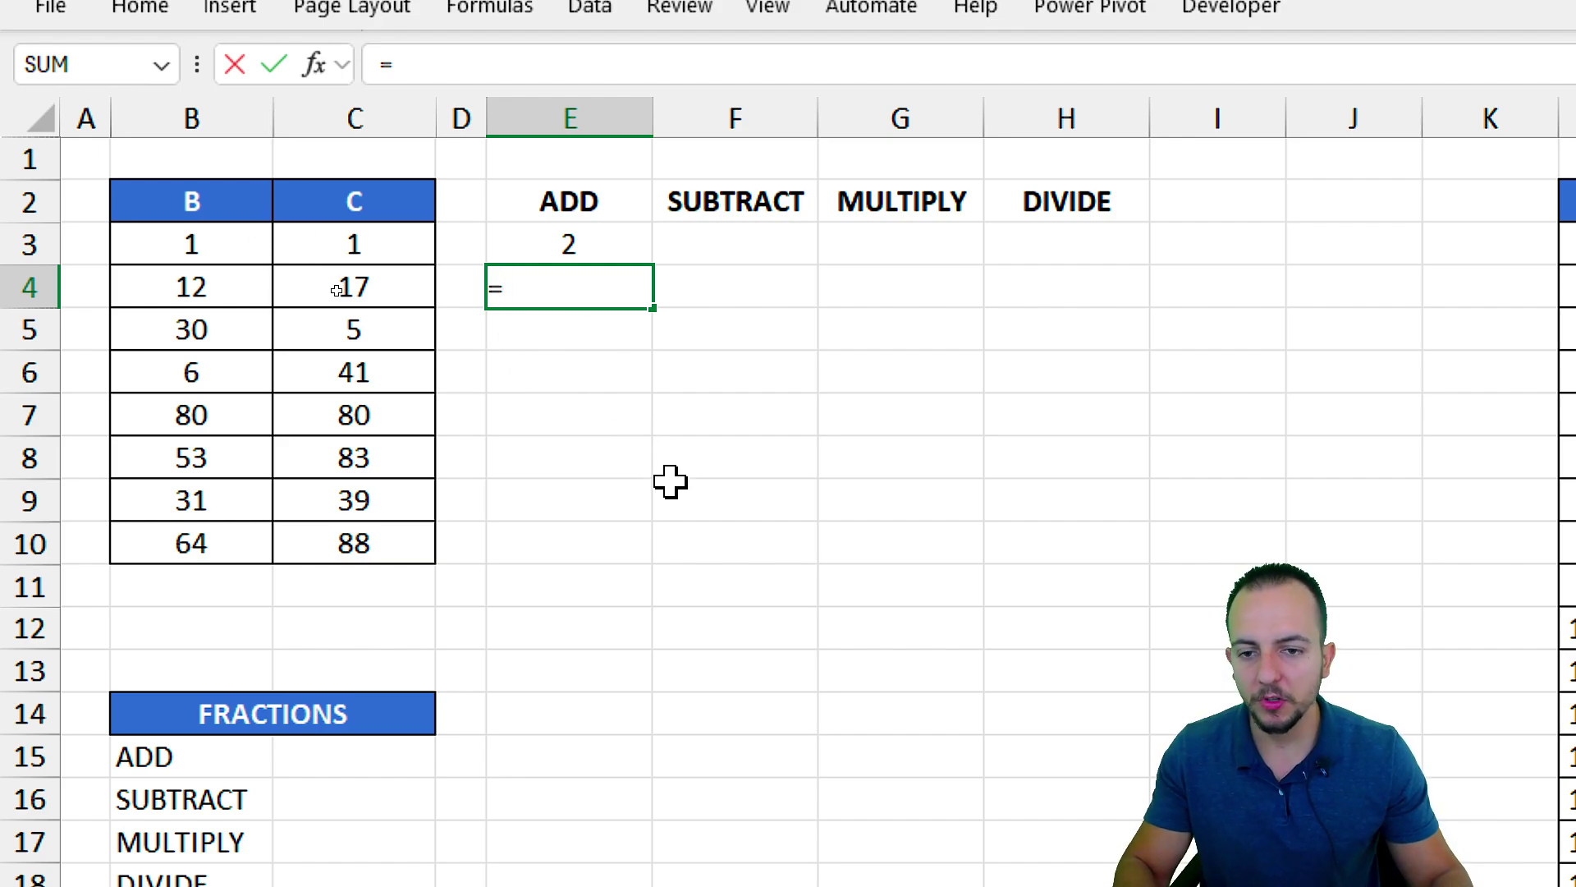
type("12")
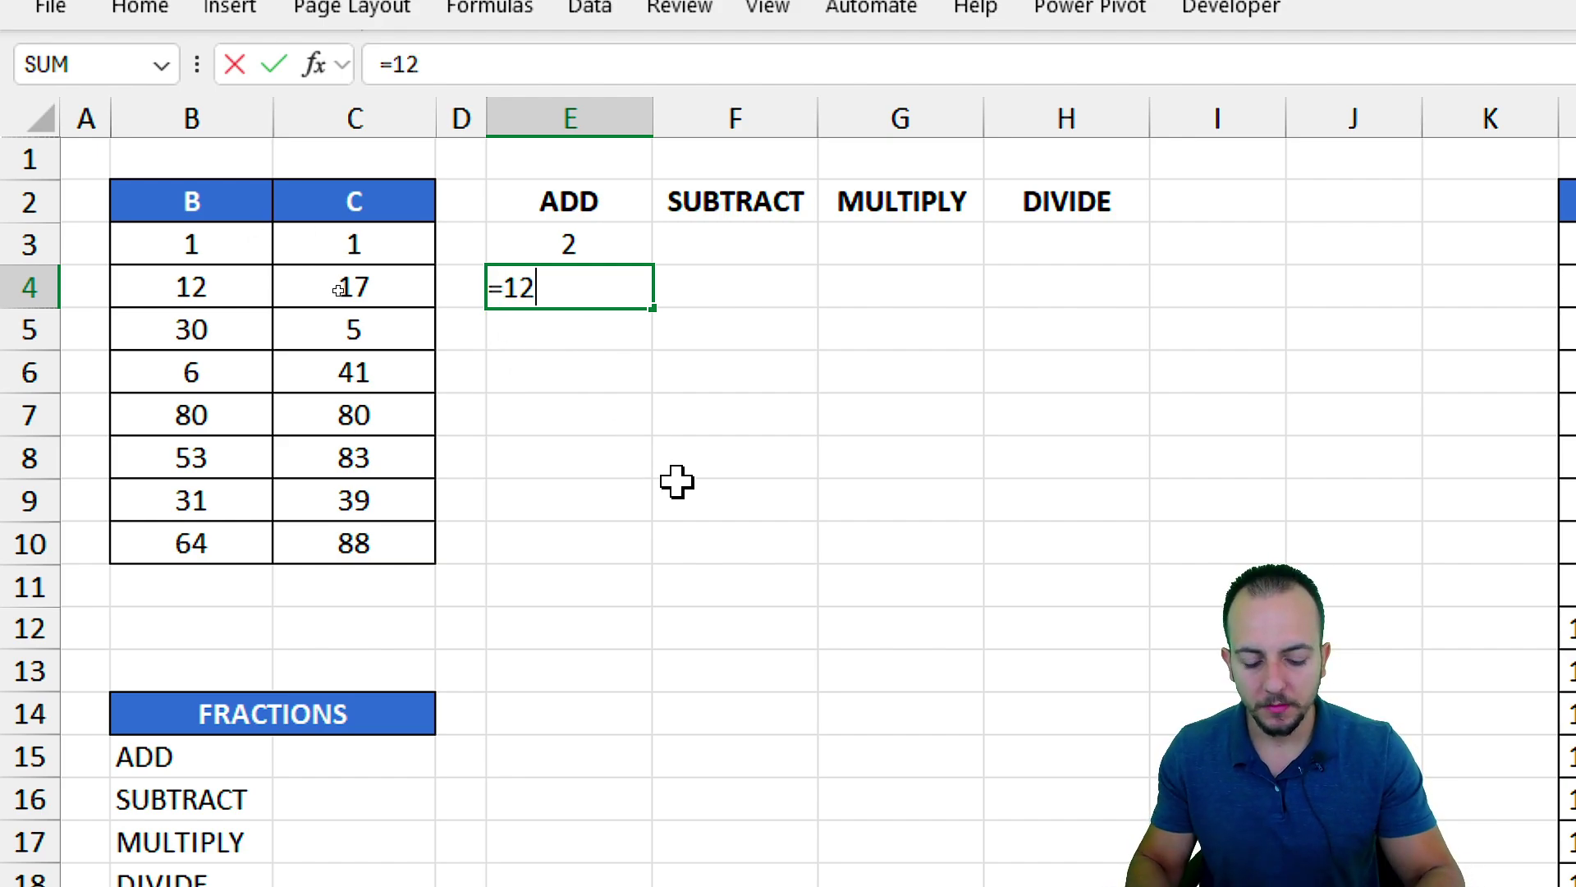
key("BackSpace")
key("BackSpace")
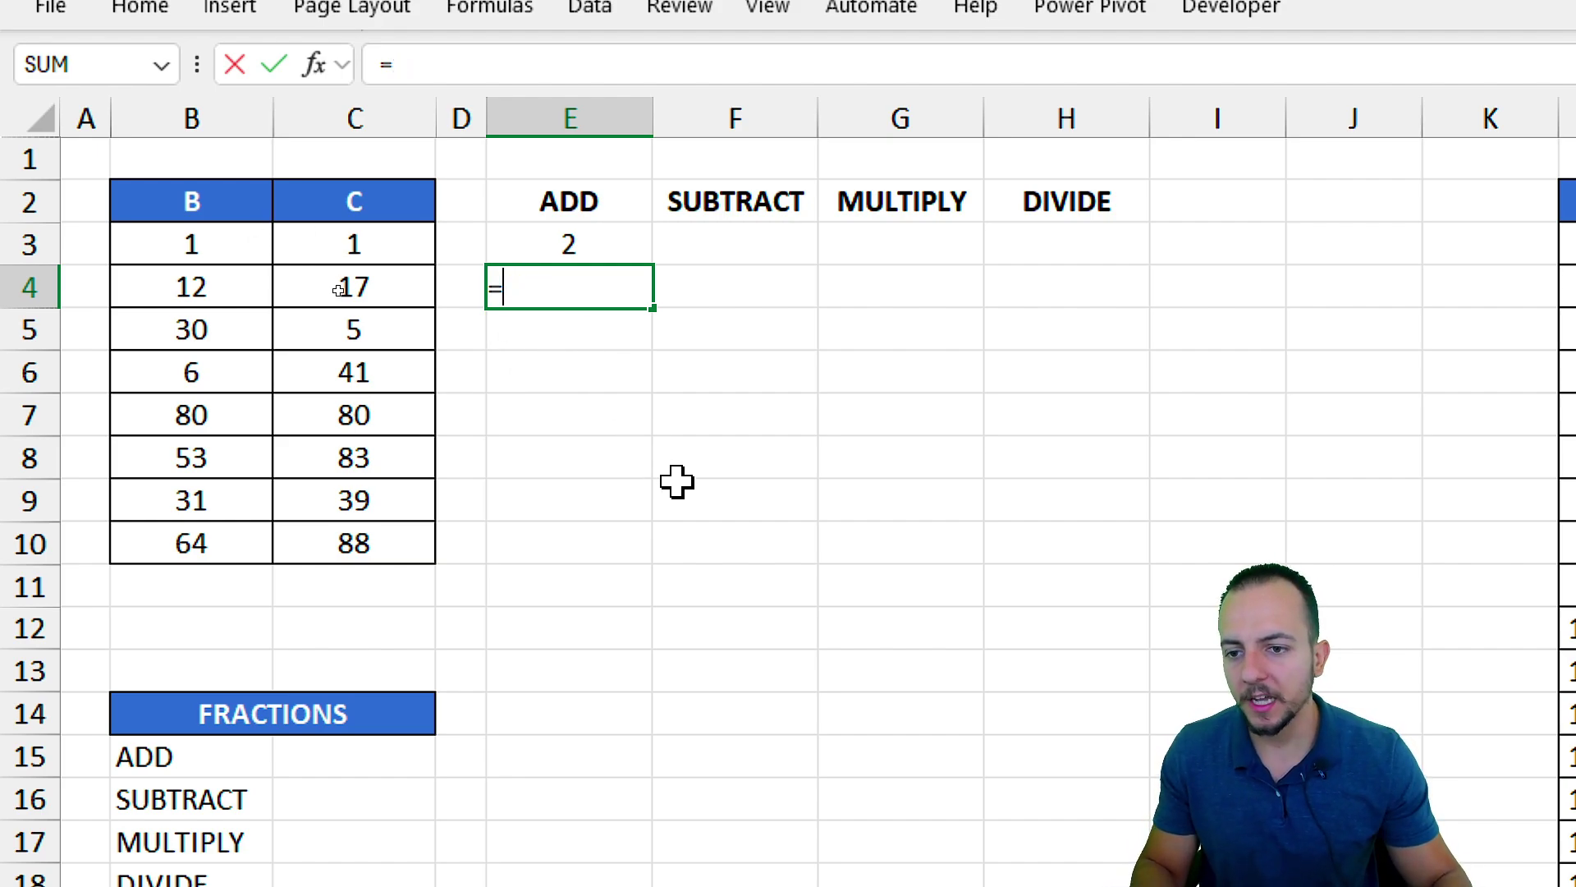
left_click(245, 299)
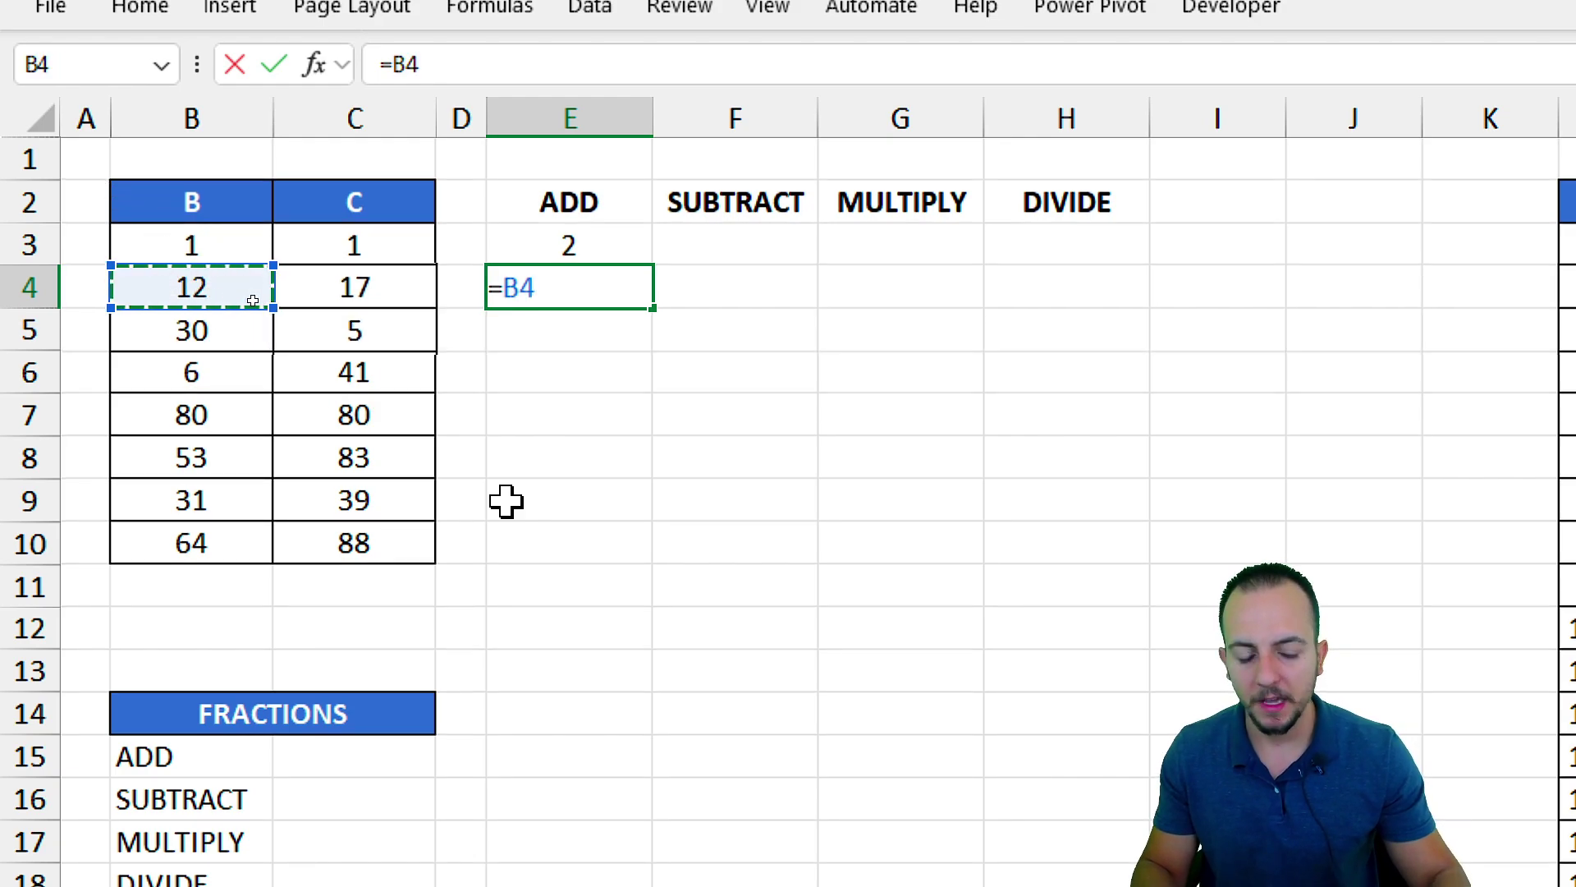
type("+")
left_click(398, 293)
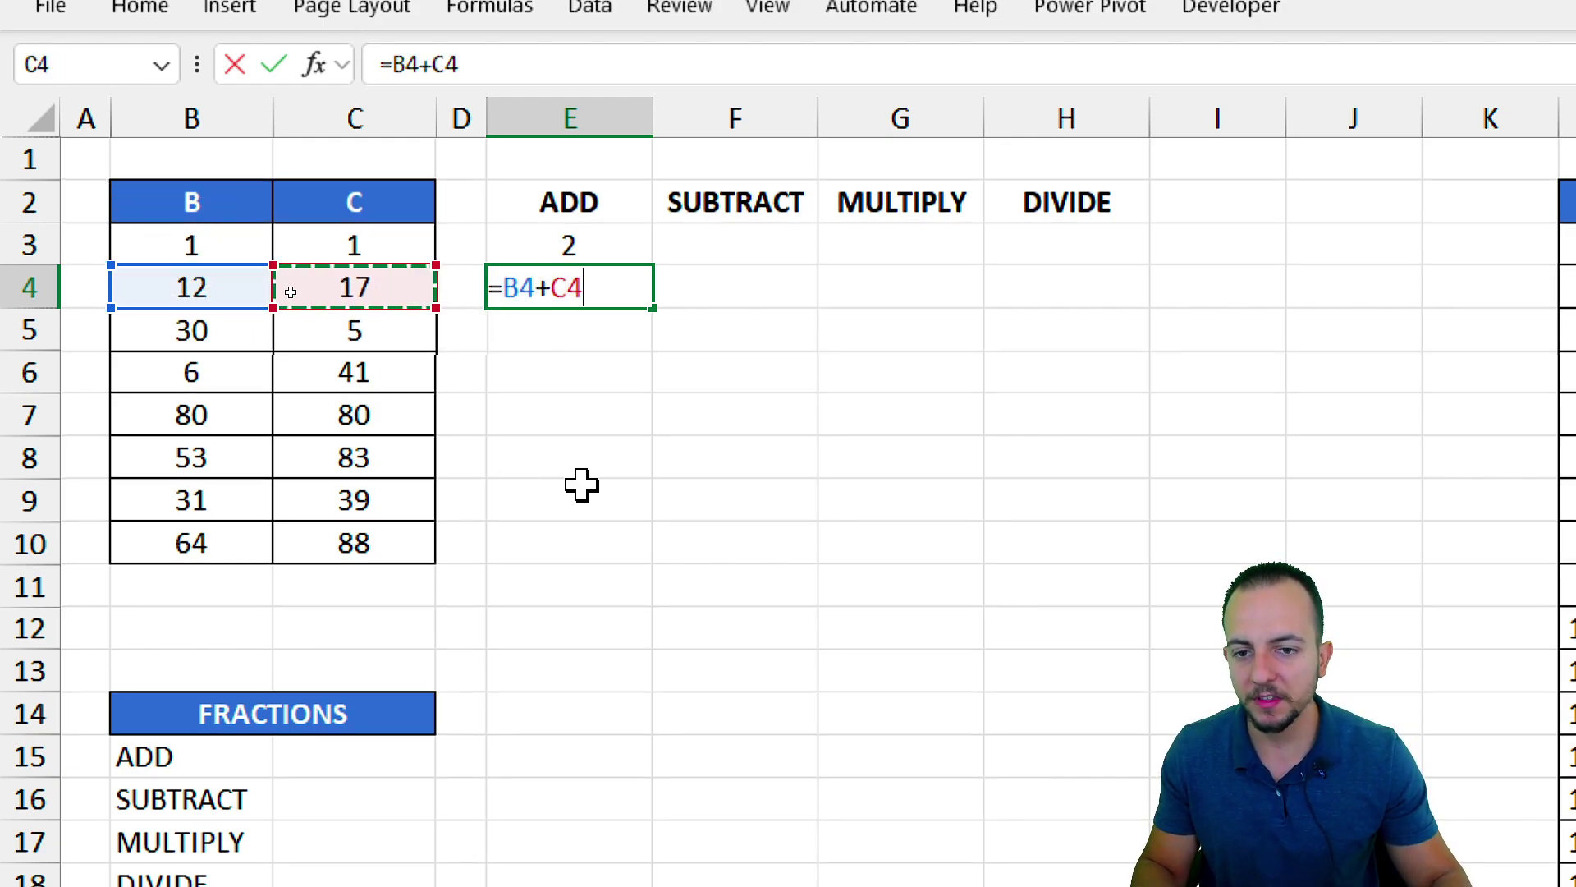
key("Return")
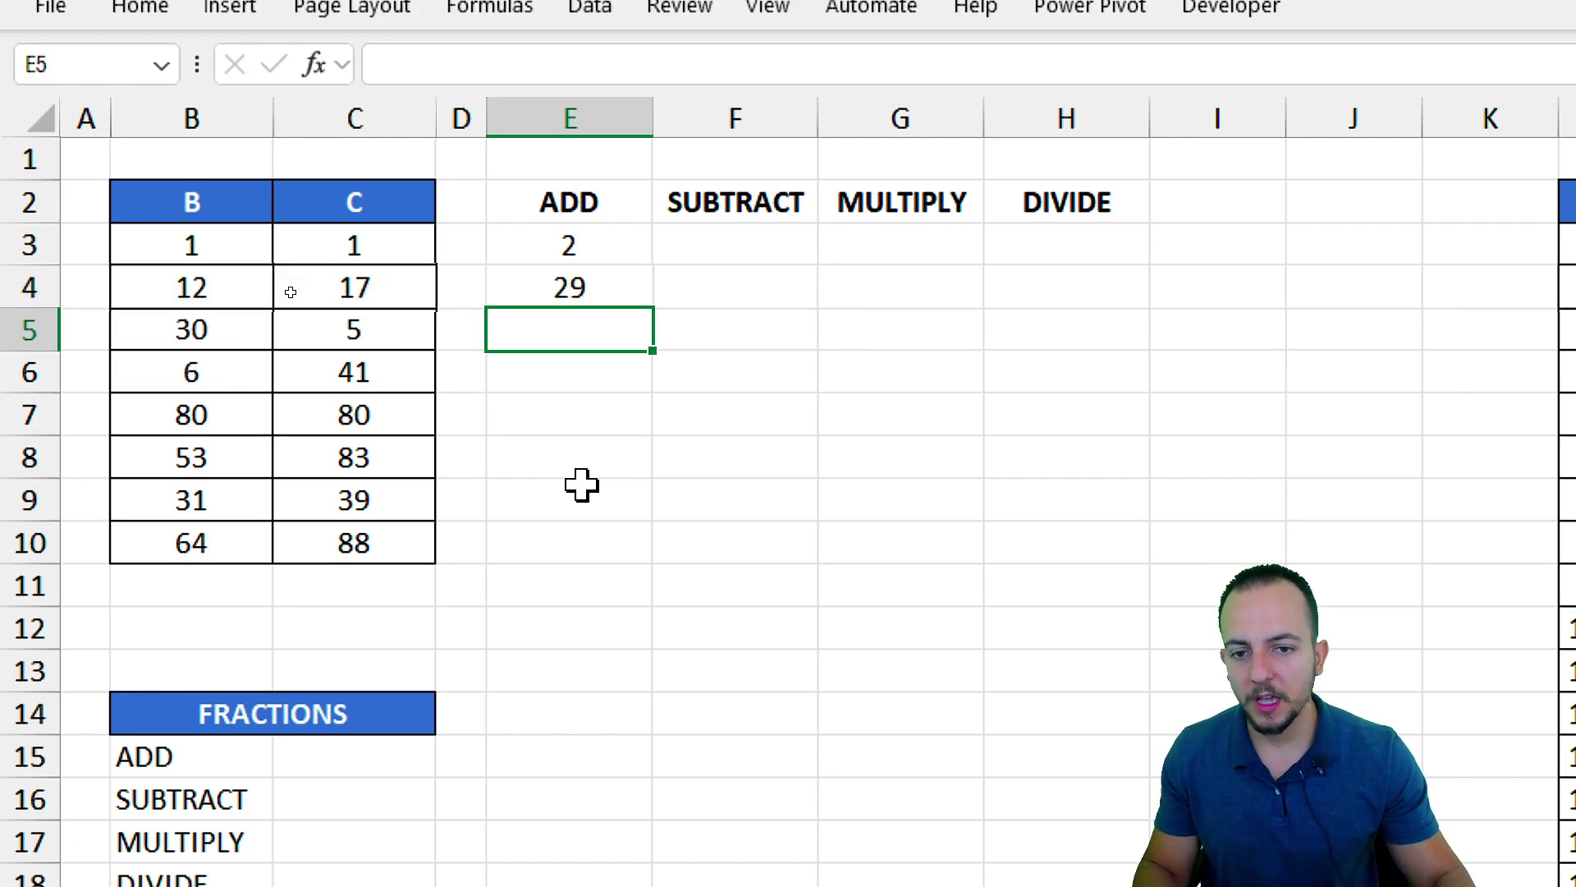
- Inspect the formulas in E3 and E4 to compare fixed numbers with cell references
left_click(613, 246)
double_click(538, 246)
left_click_drag(550, 244, 507, 246)
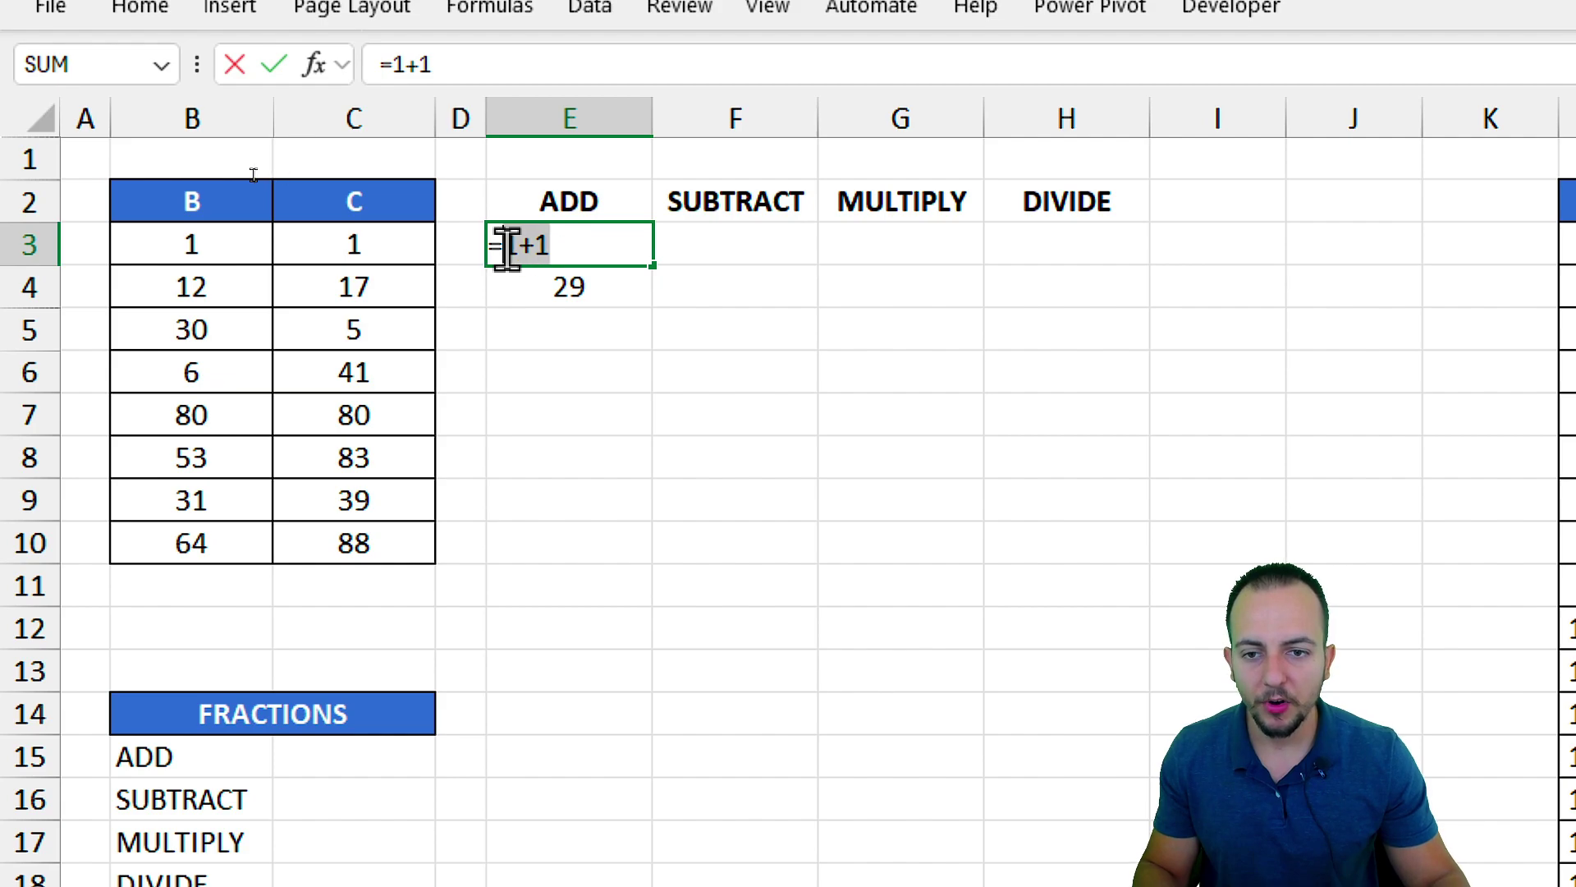
key("Escape")
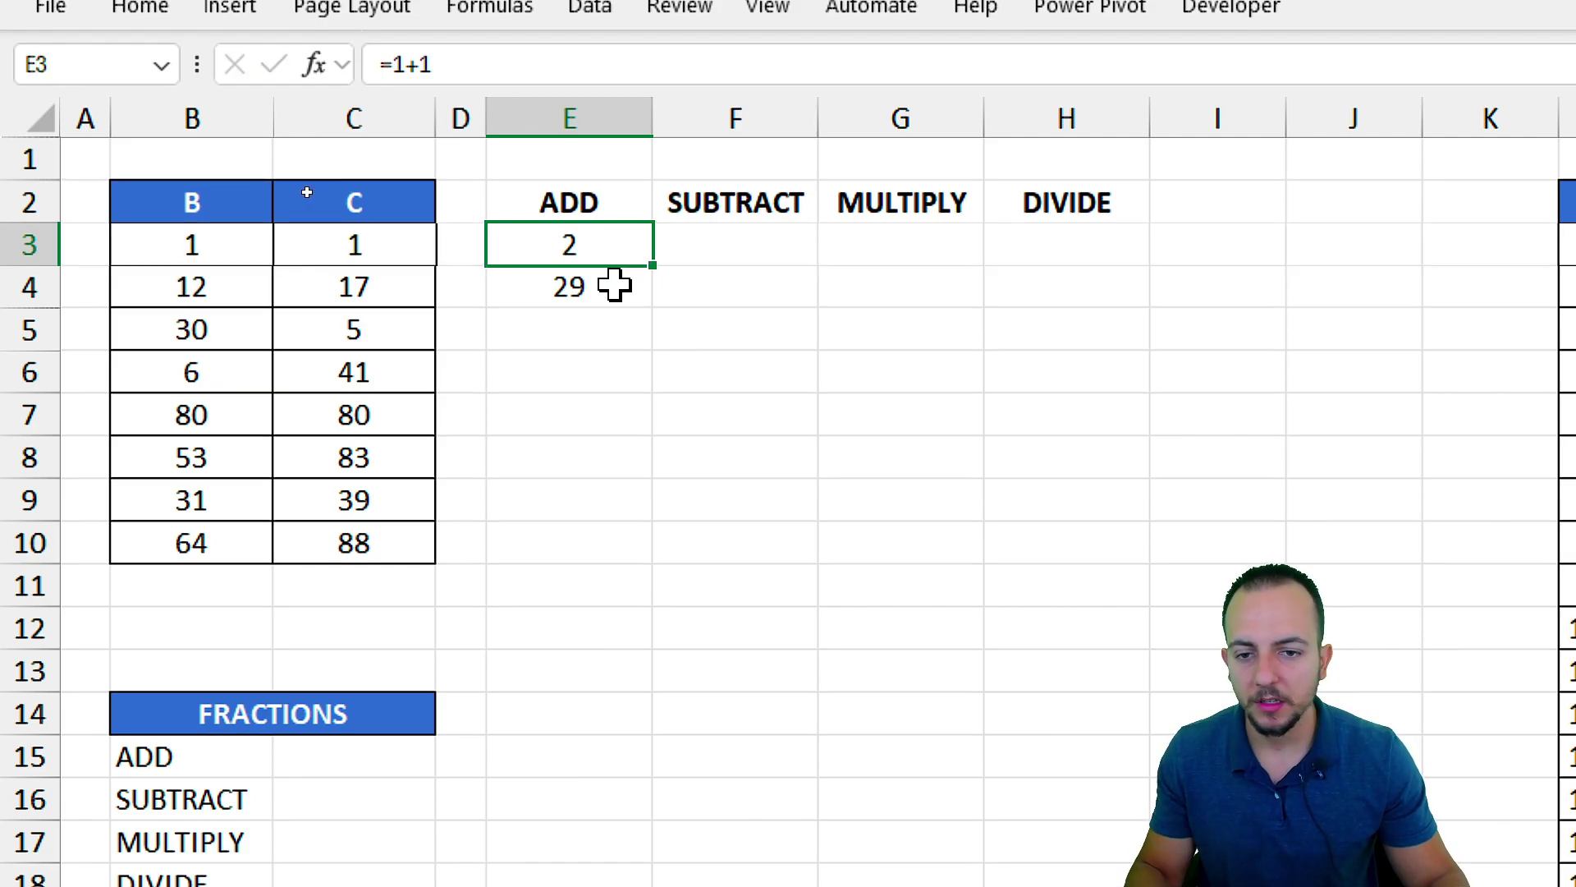
left_click(614, 285)
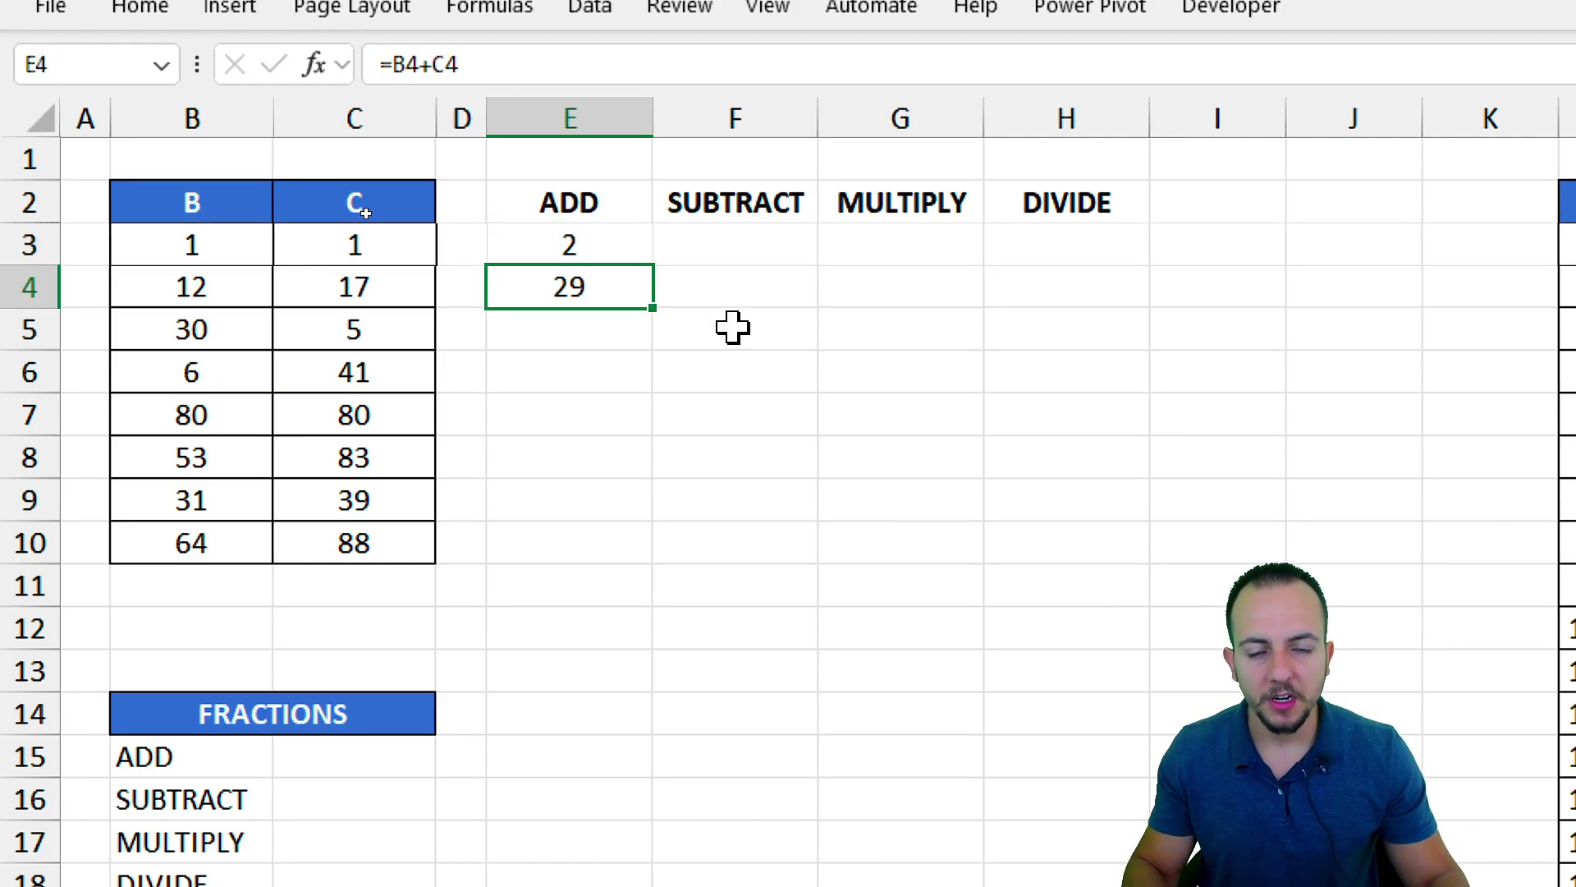
double_click(622, 294)
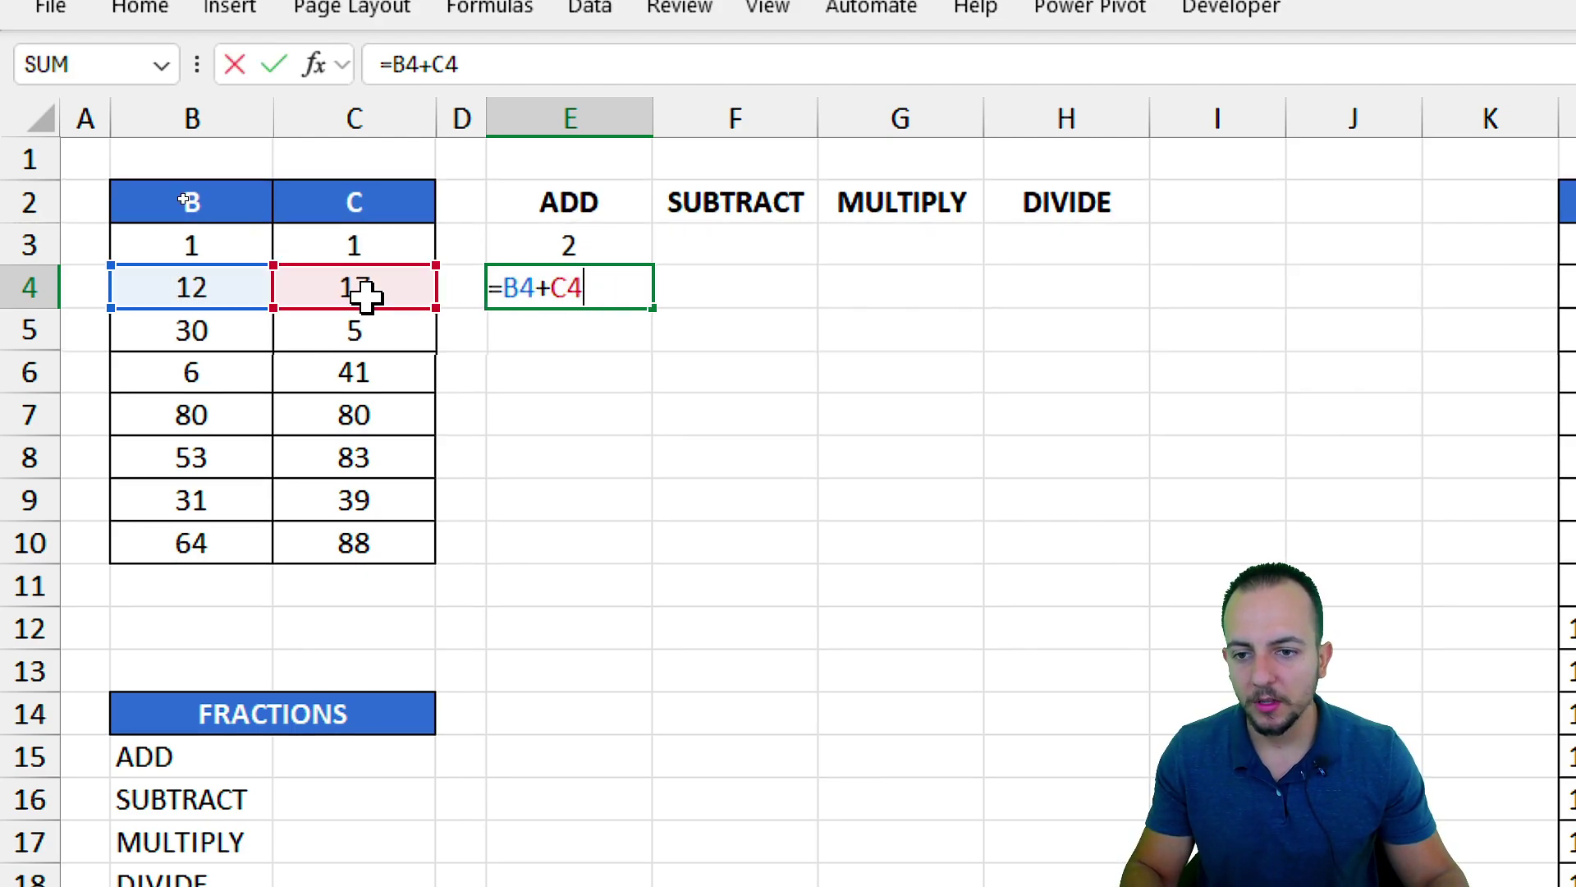
mouse_move(368, 308)
left_mouse_down()
mouse_move(415, 429)
mouse_move(352, 535)
mouse_move(385, 295)
left_mouse_up()
key("ctrl+Return")
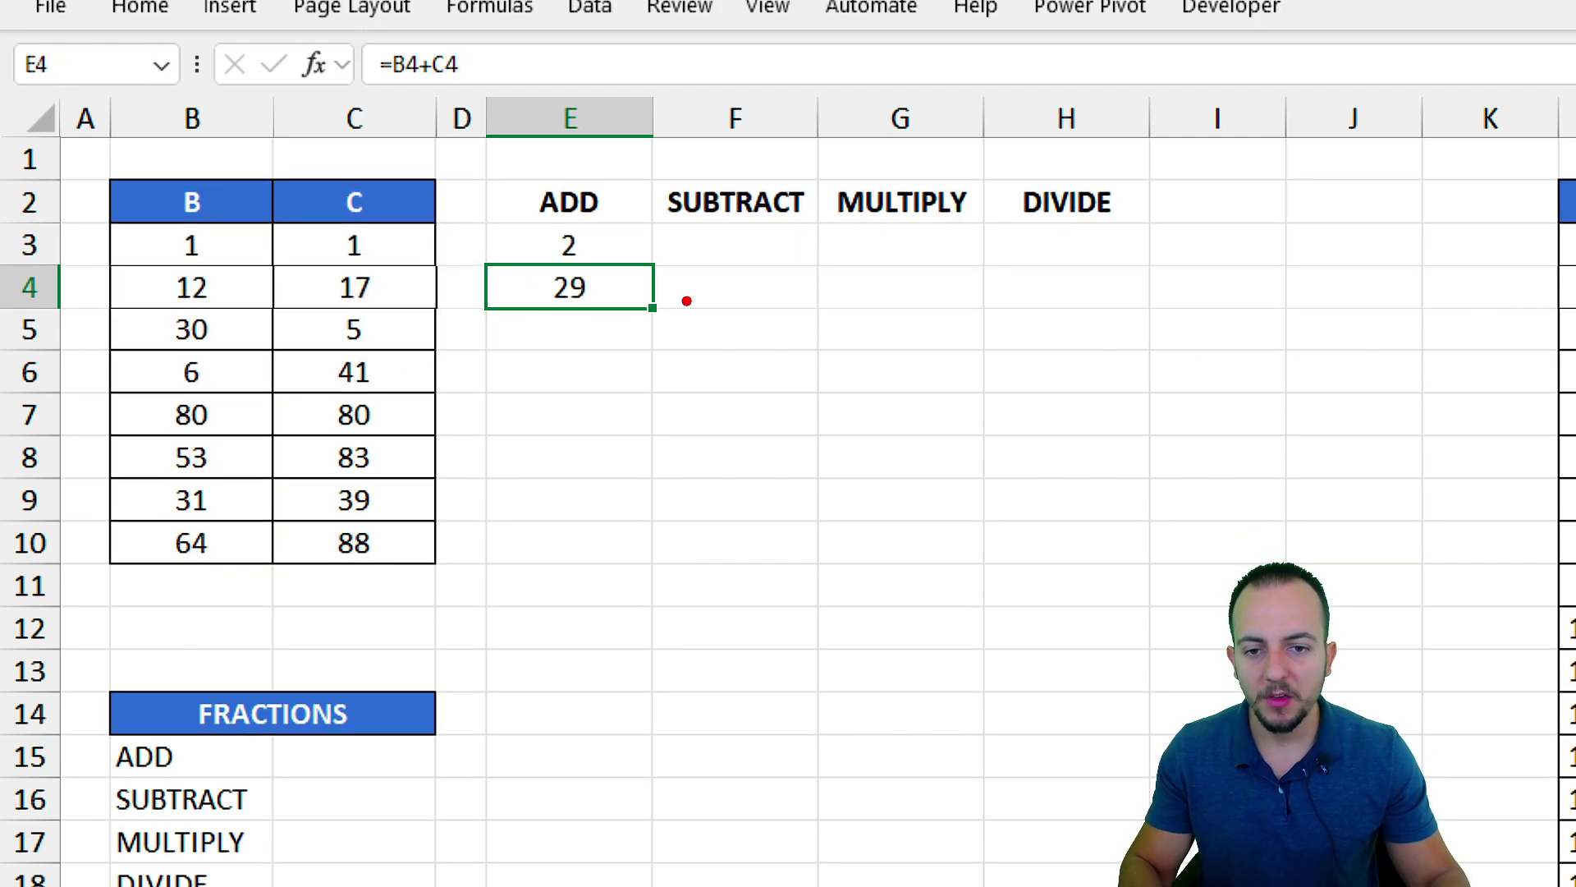
- Fill the addition formula from E4 down the ADD column to E10
mouse_move(649, 290)
left_mouse_down()
mouse_move(683, 326)
mouse_move(651, 291)
left_mouse_up()
left_click_drag(672, 377, 669, 435)
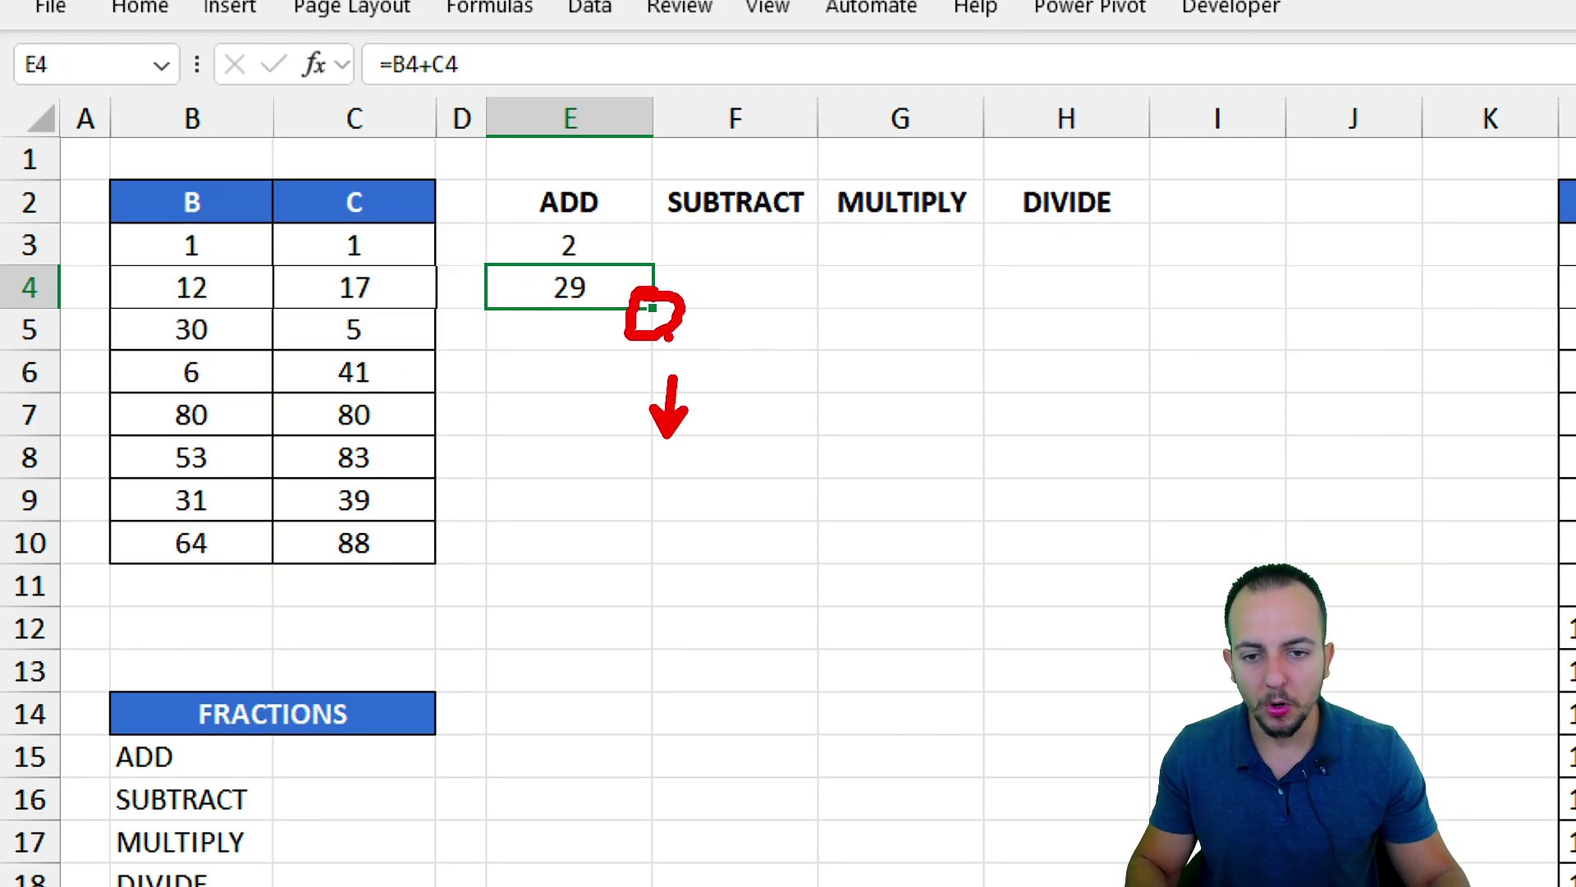
left_click_drag(653, 309, 617, 556)
- Inspect the filled formula in E7, shifting its C7 reference down column C and back to C7
left_click(603, 313)
left_click(583, 414)
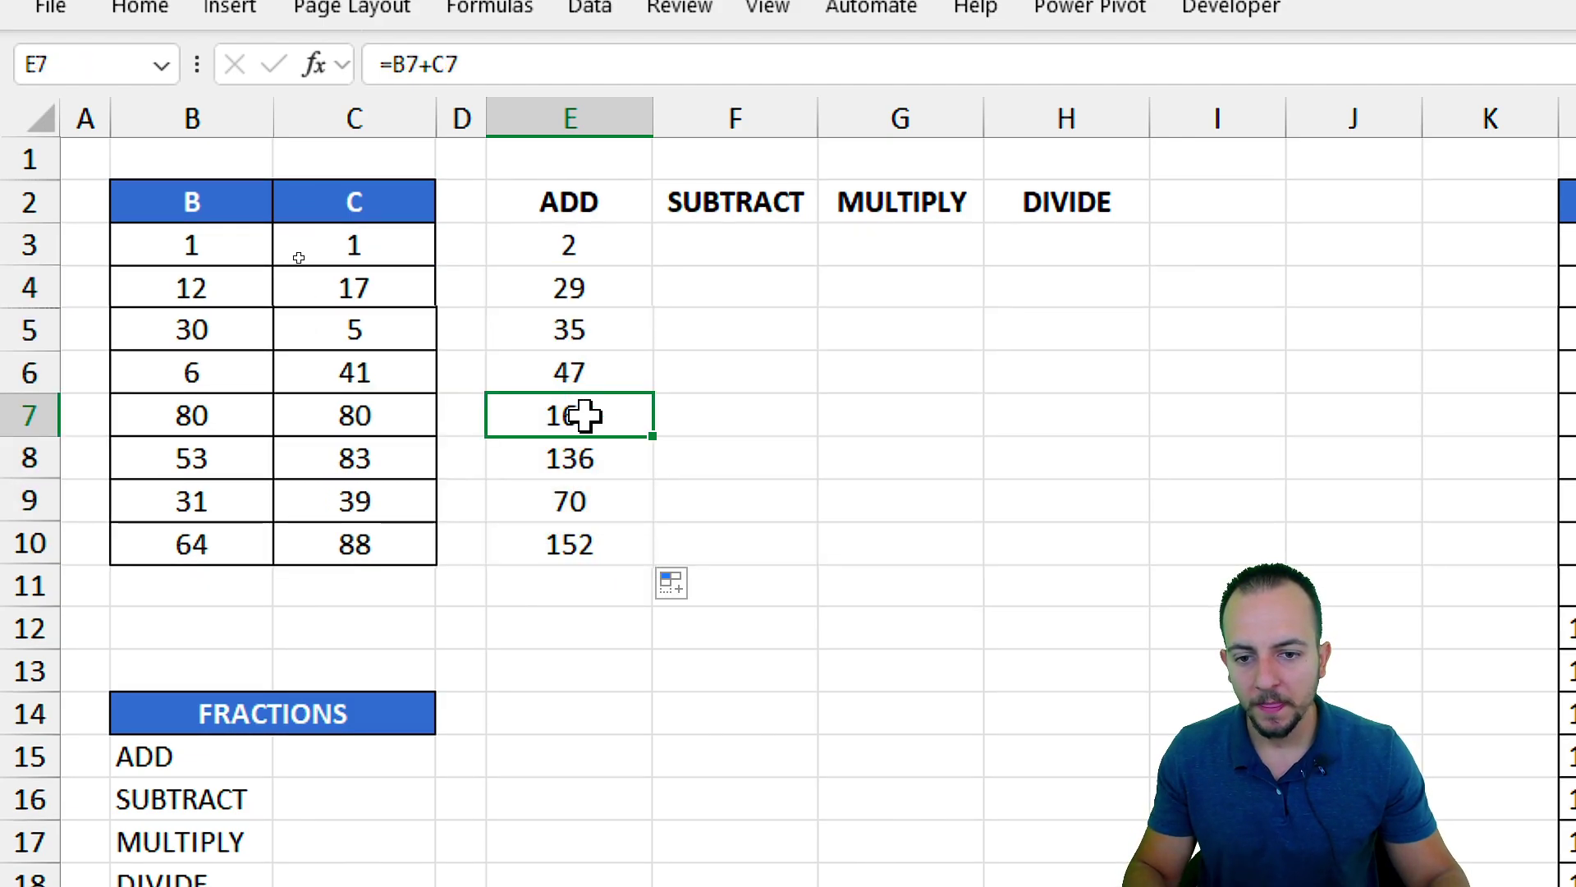
double_click(615, 413)
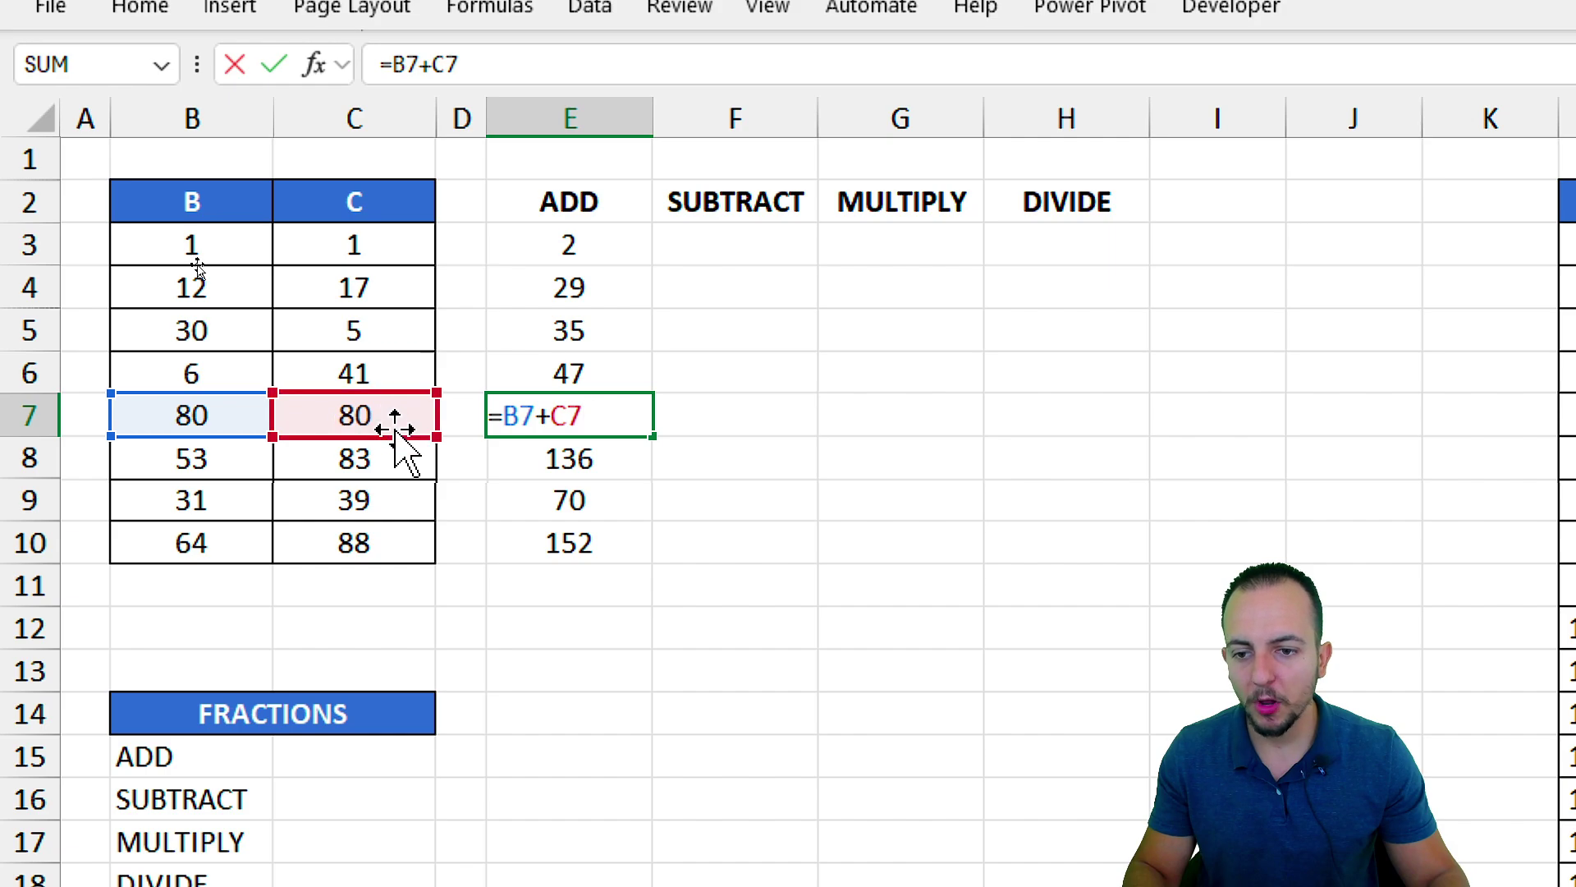
left_click_drag(394, 422, 374, 618)
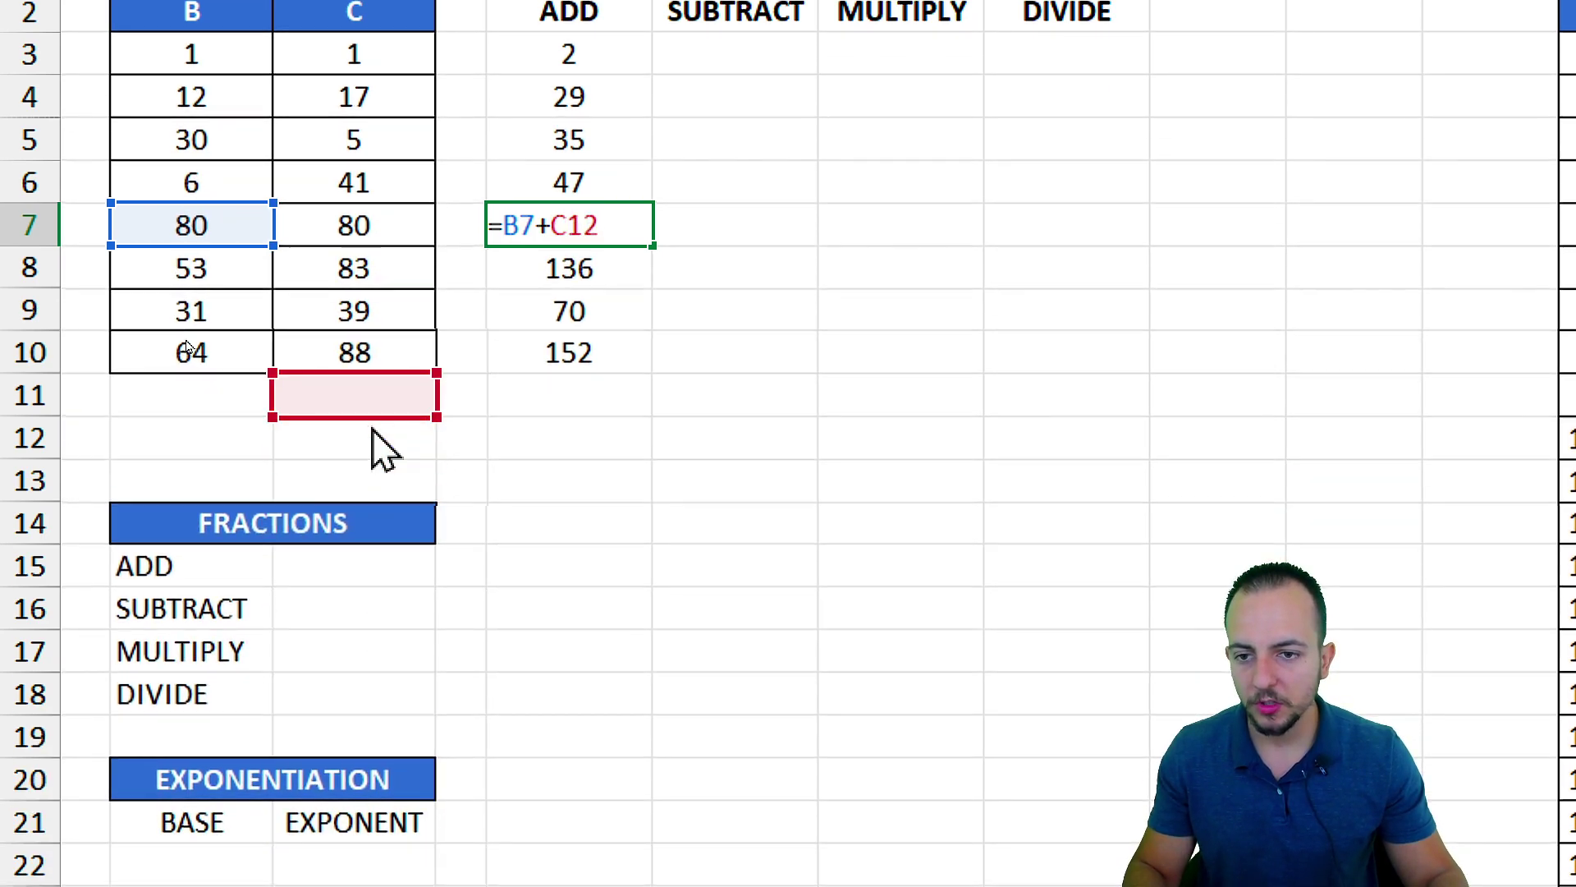
left_click_drag(386, 449, 377, 218)
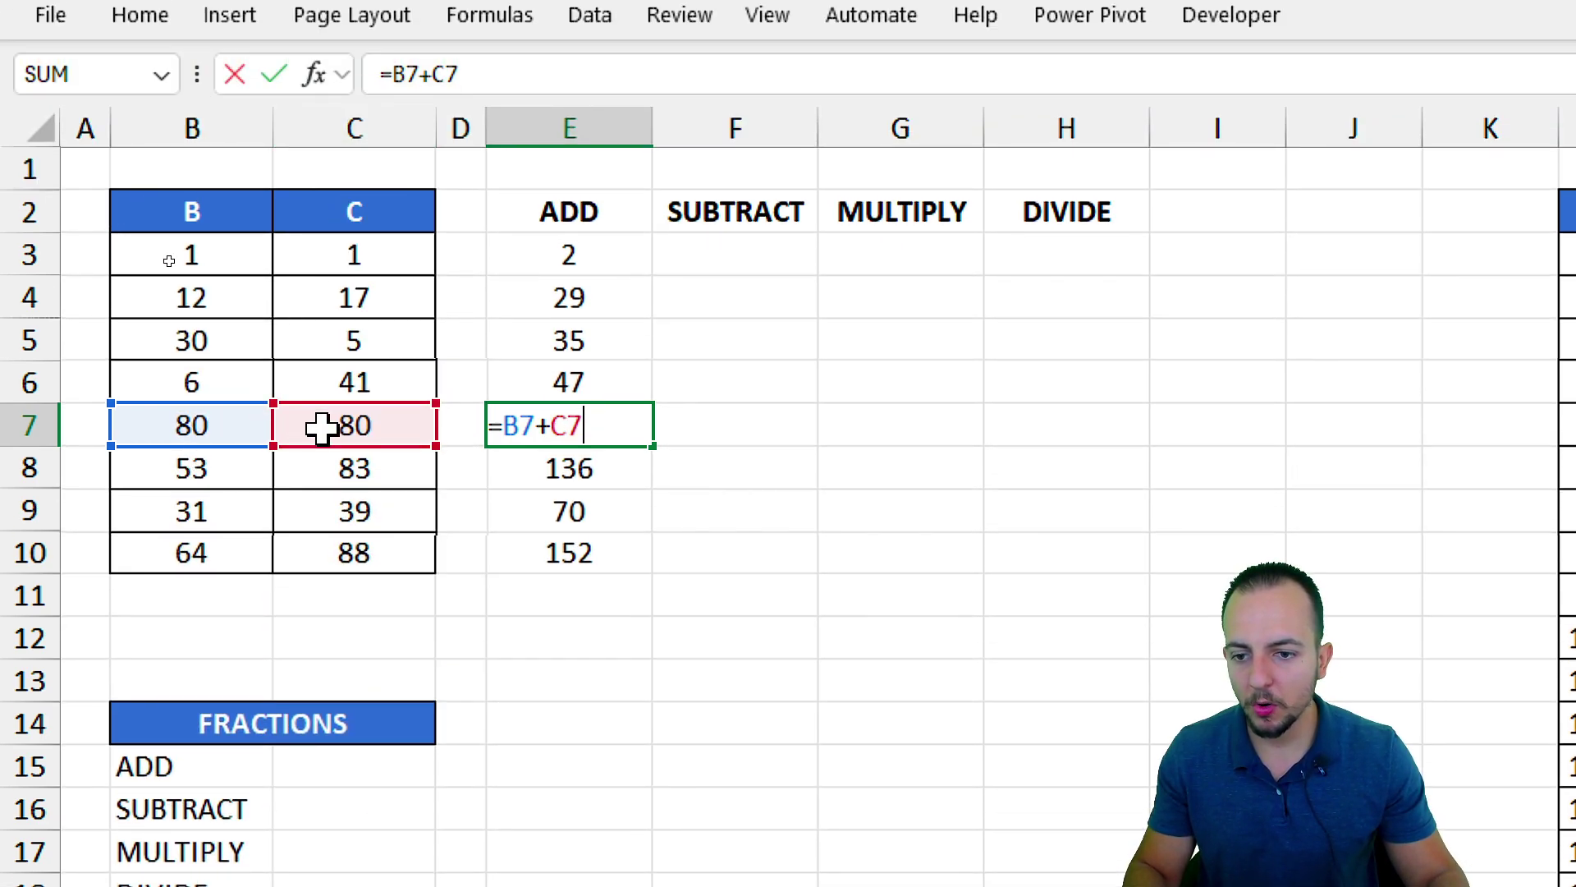
left_click_drag(377, 447, 411, 447)
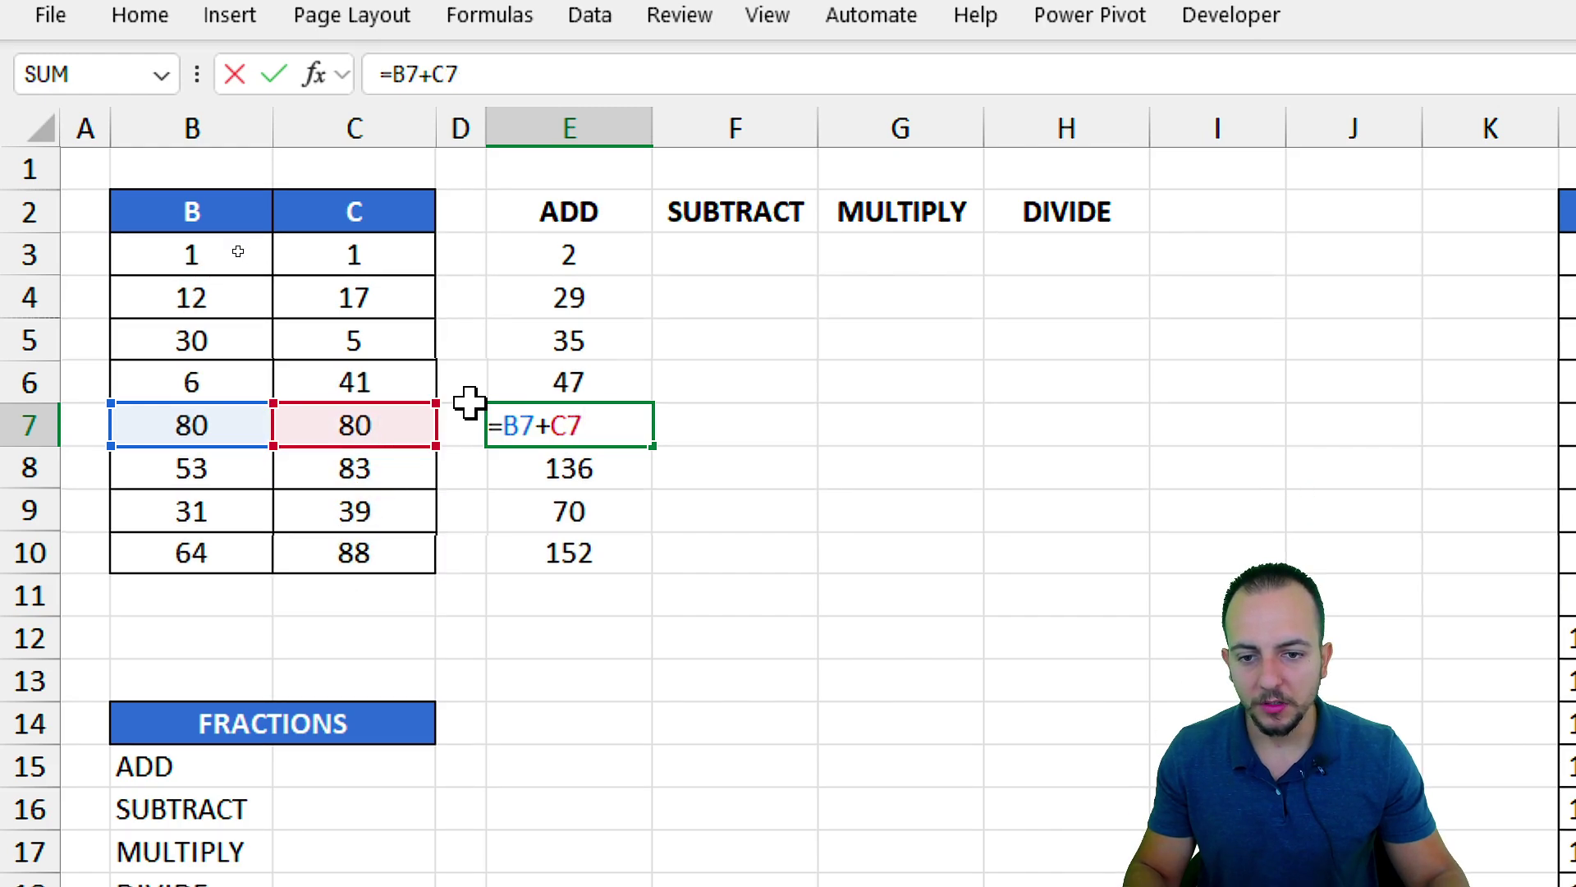
key("ctrl+Return")
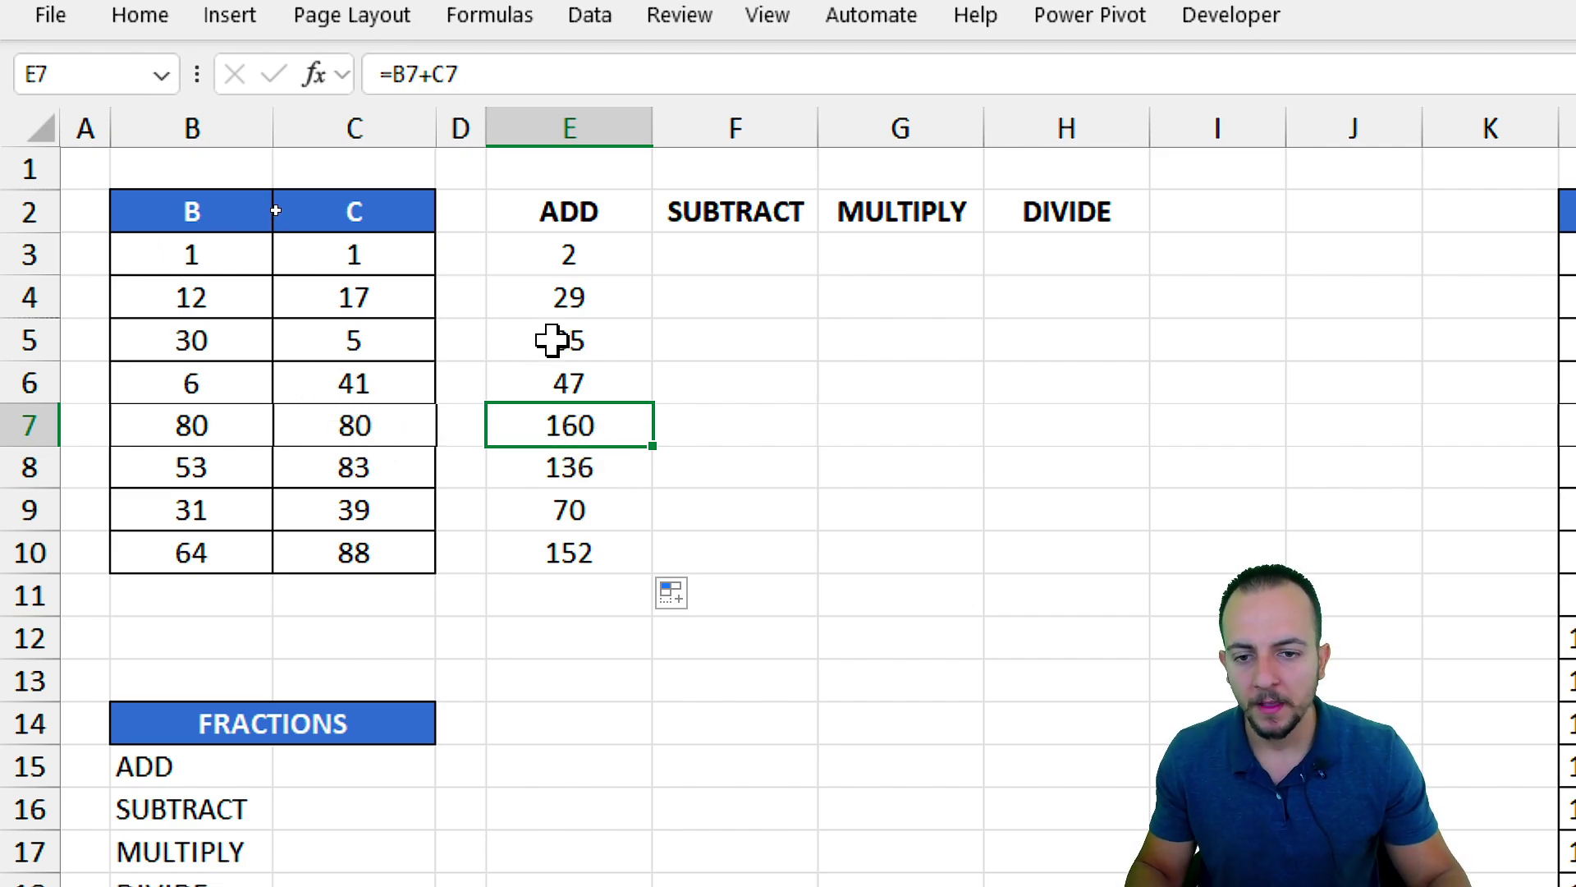
- Check the fixed-number formula =1+1 in cell E3
left_click(618, 255)
type("=1+1")
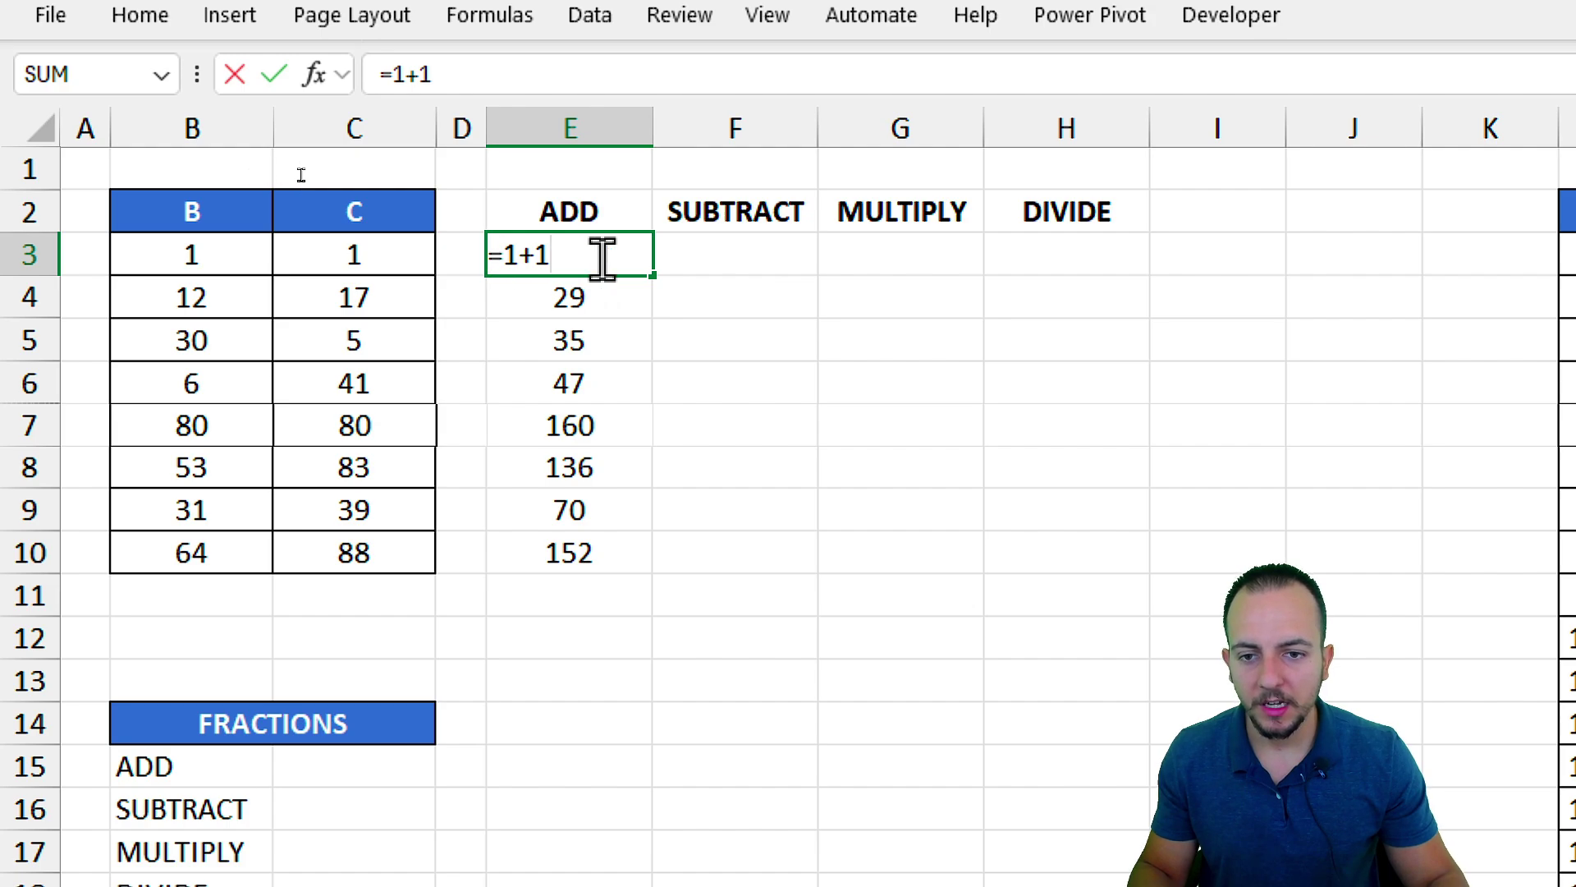
key("Return")
- Try extending the addition formula in E4 to =B4+C4+B5+C5+B6
double_click(598, 311)
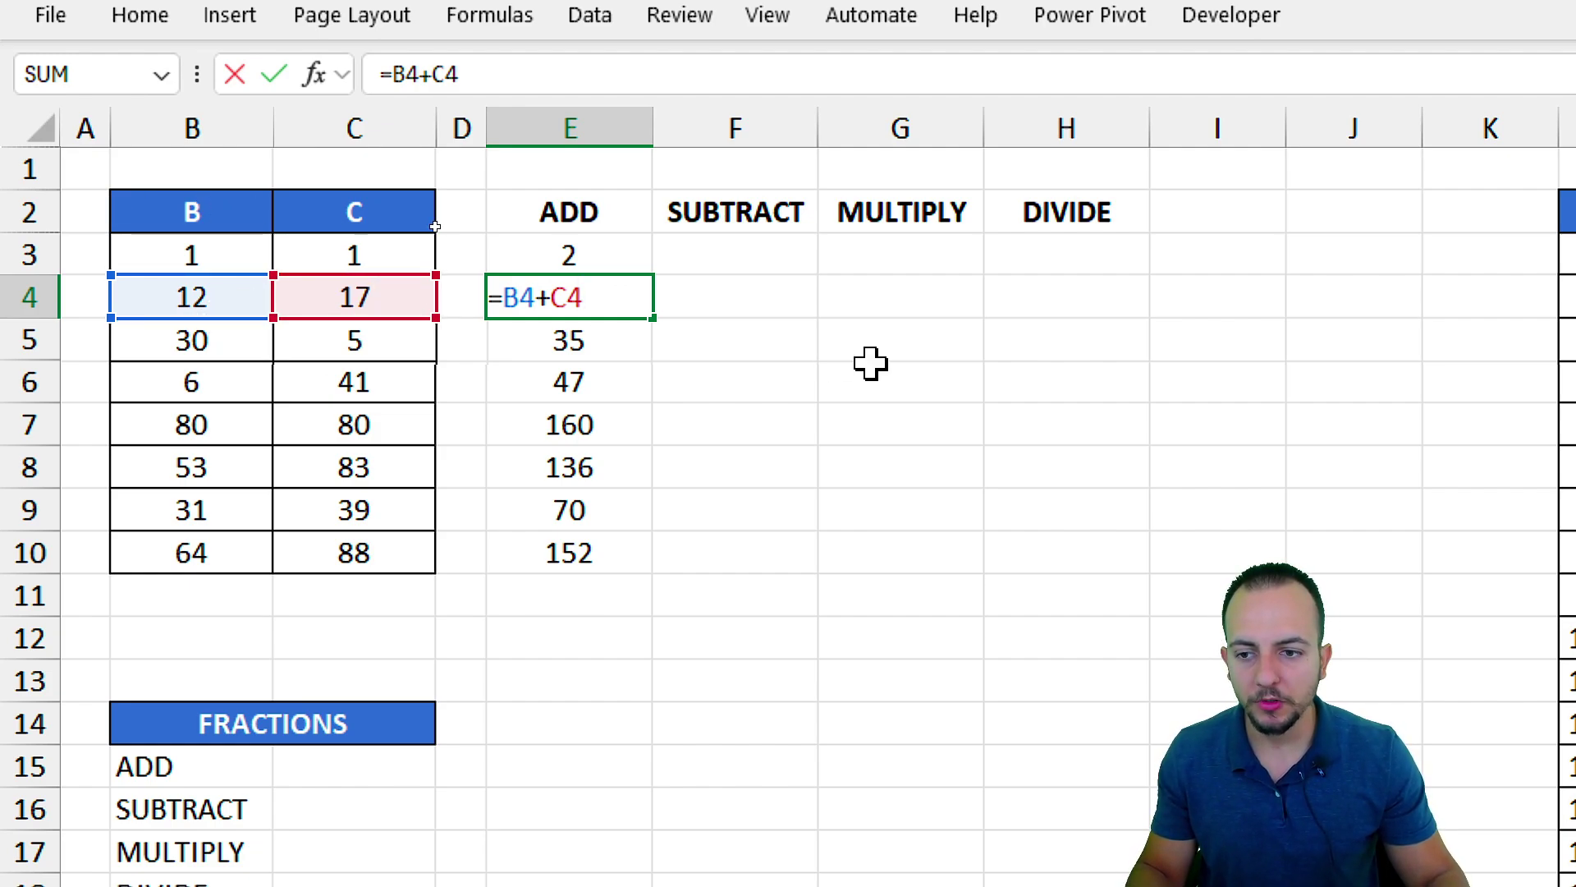
type("+")
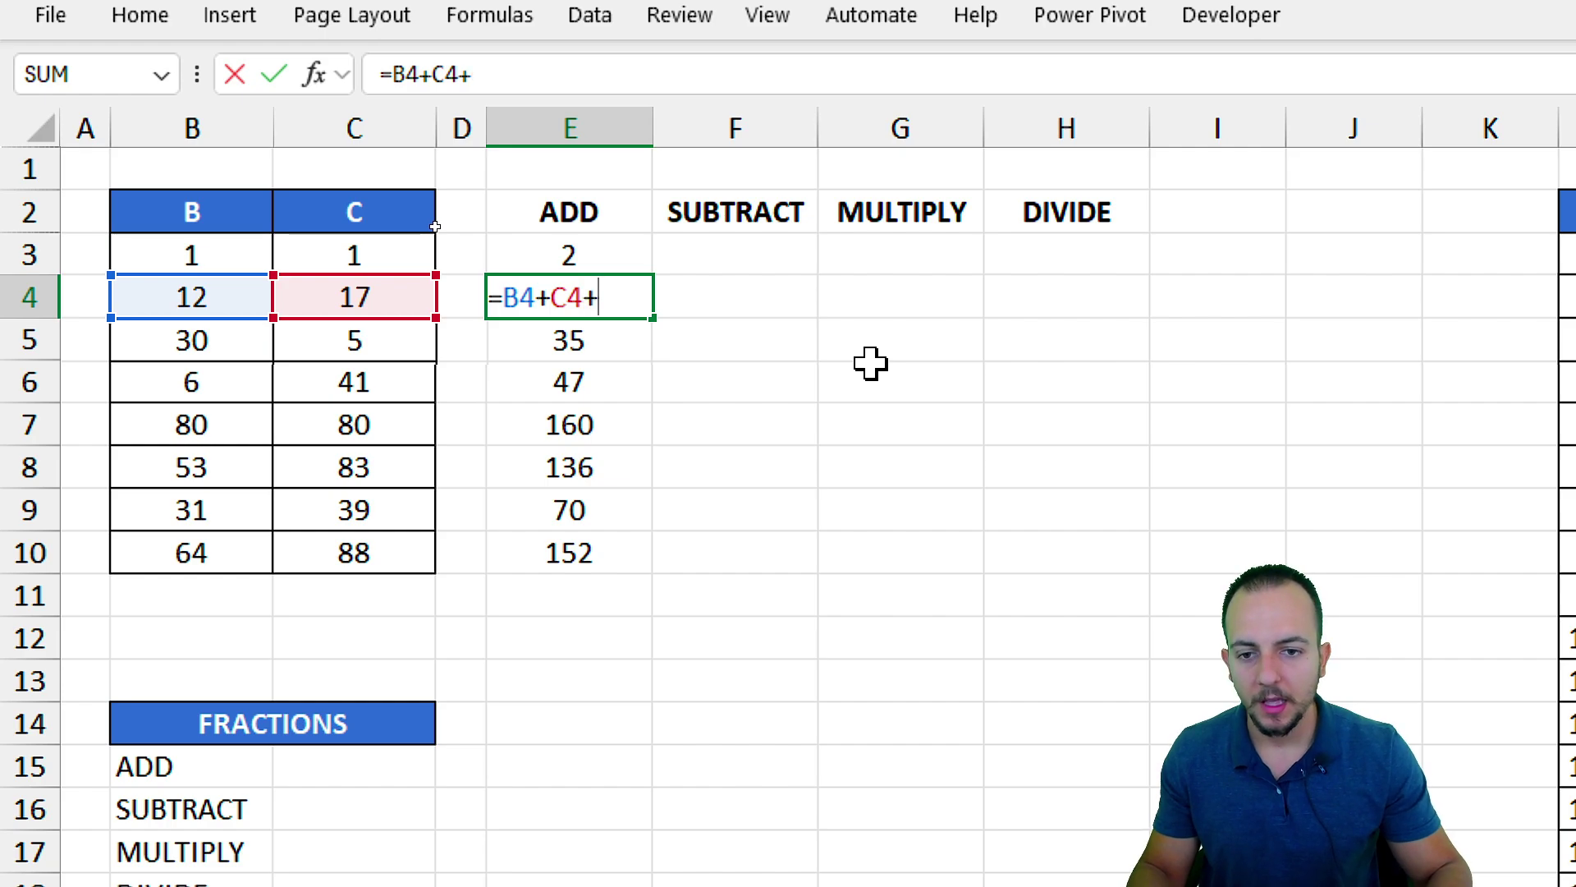
left_click(230, 353)
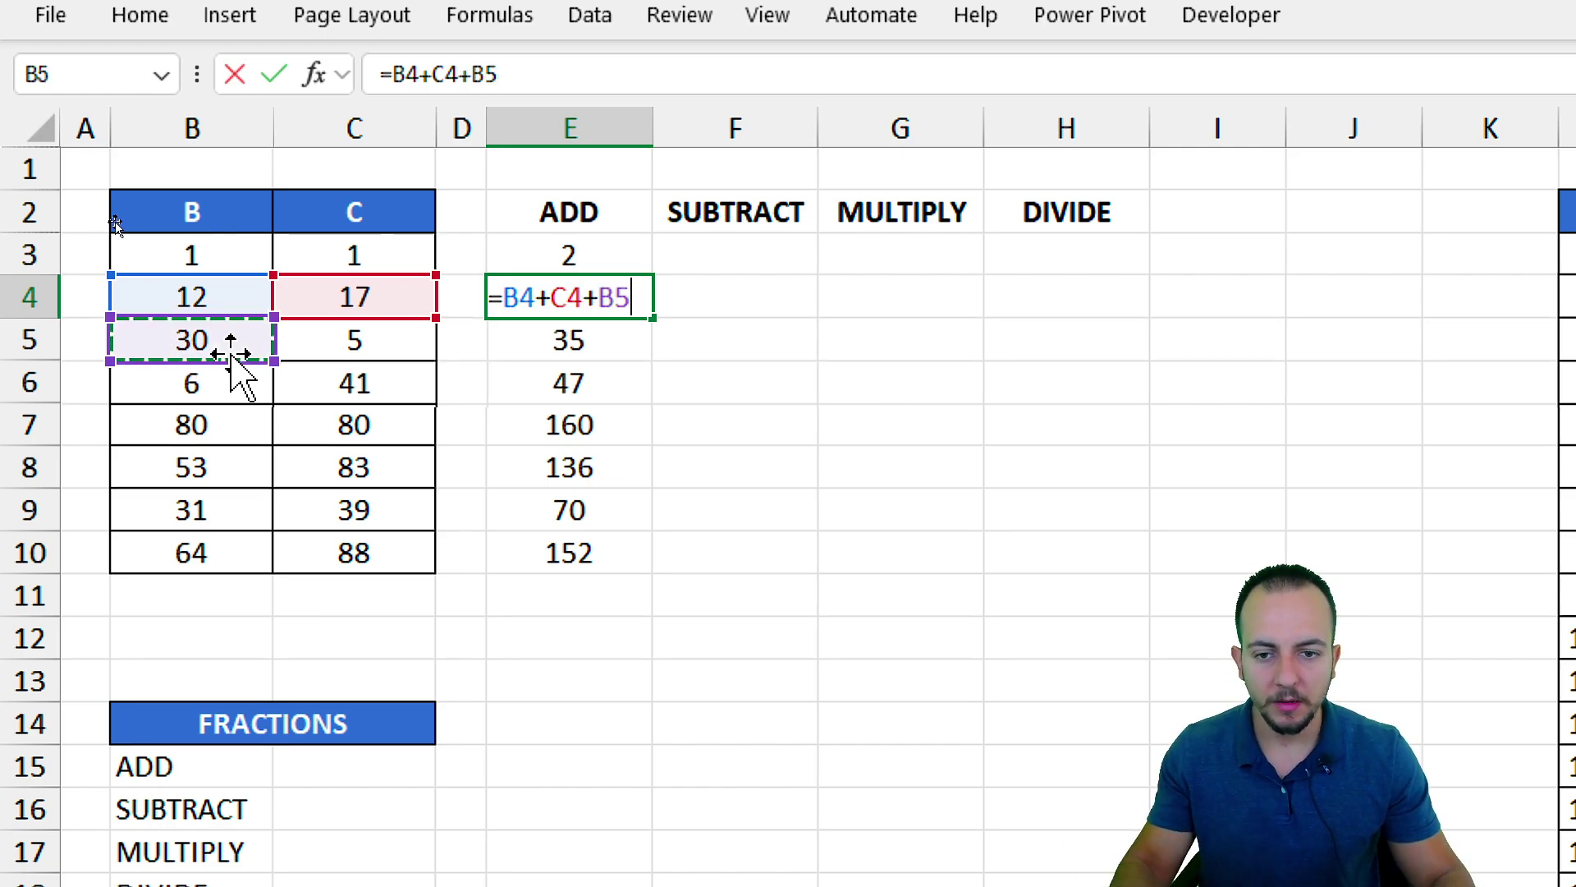
type("+")
left_click(364, 352)
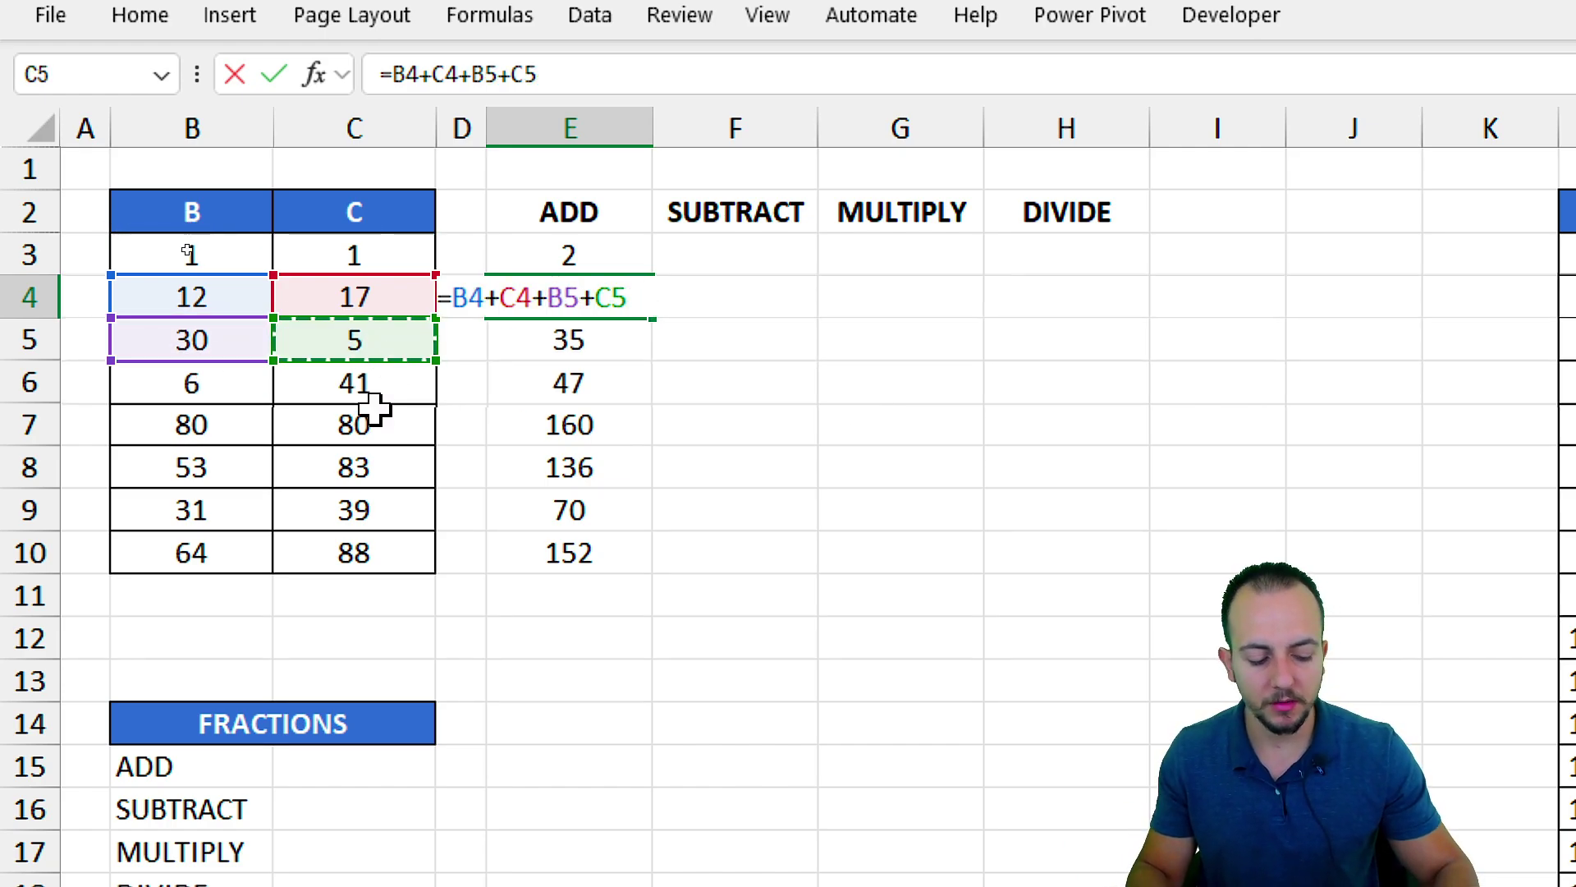
type("+")
left_click(222, 397)
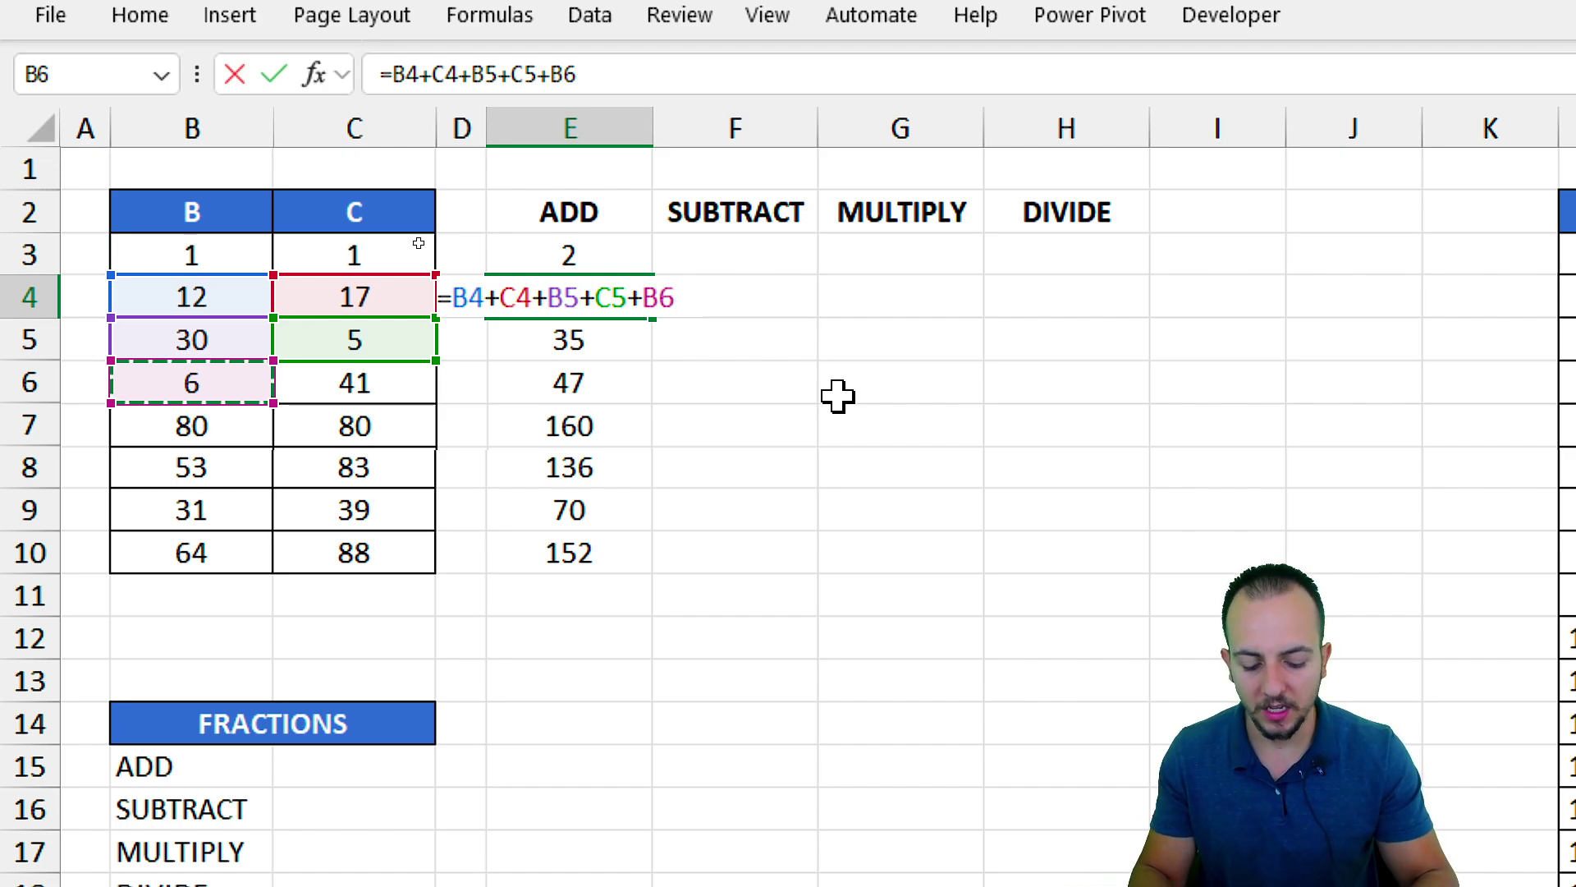
key("Return")
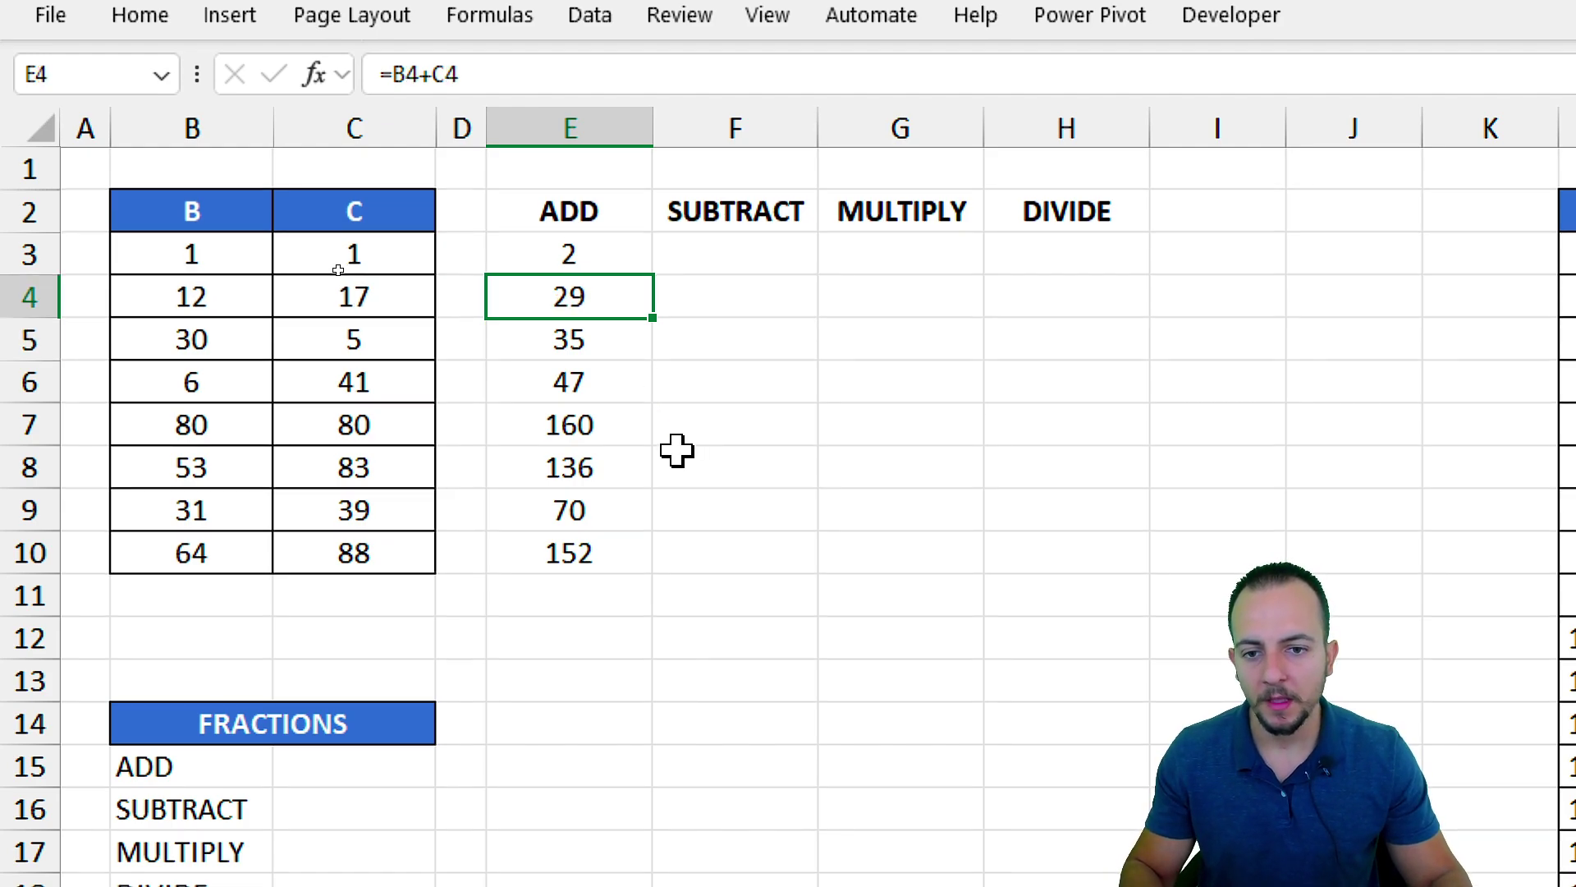
- Enter the formula =B3-C3 in cell F3 under SUBTRACT
left_click(767, 247)
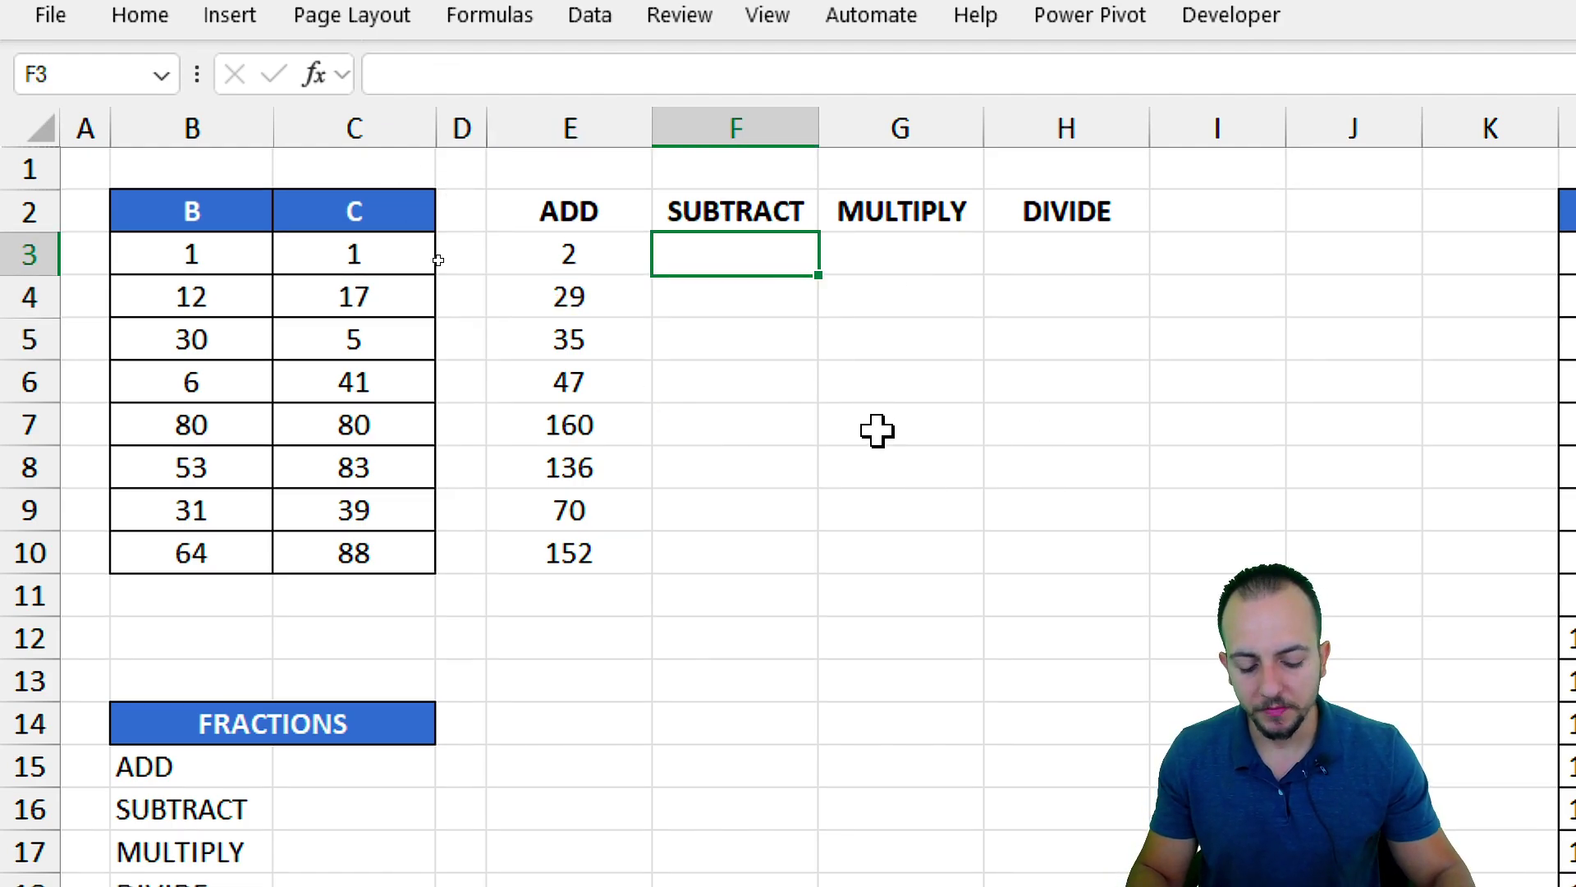
type("=")
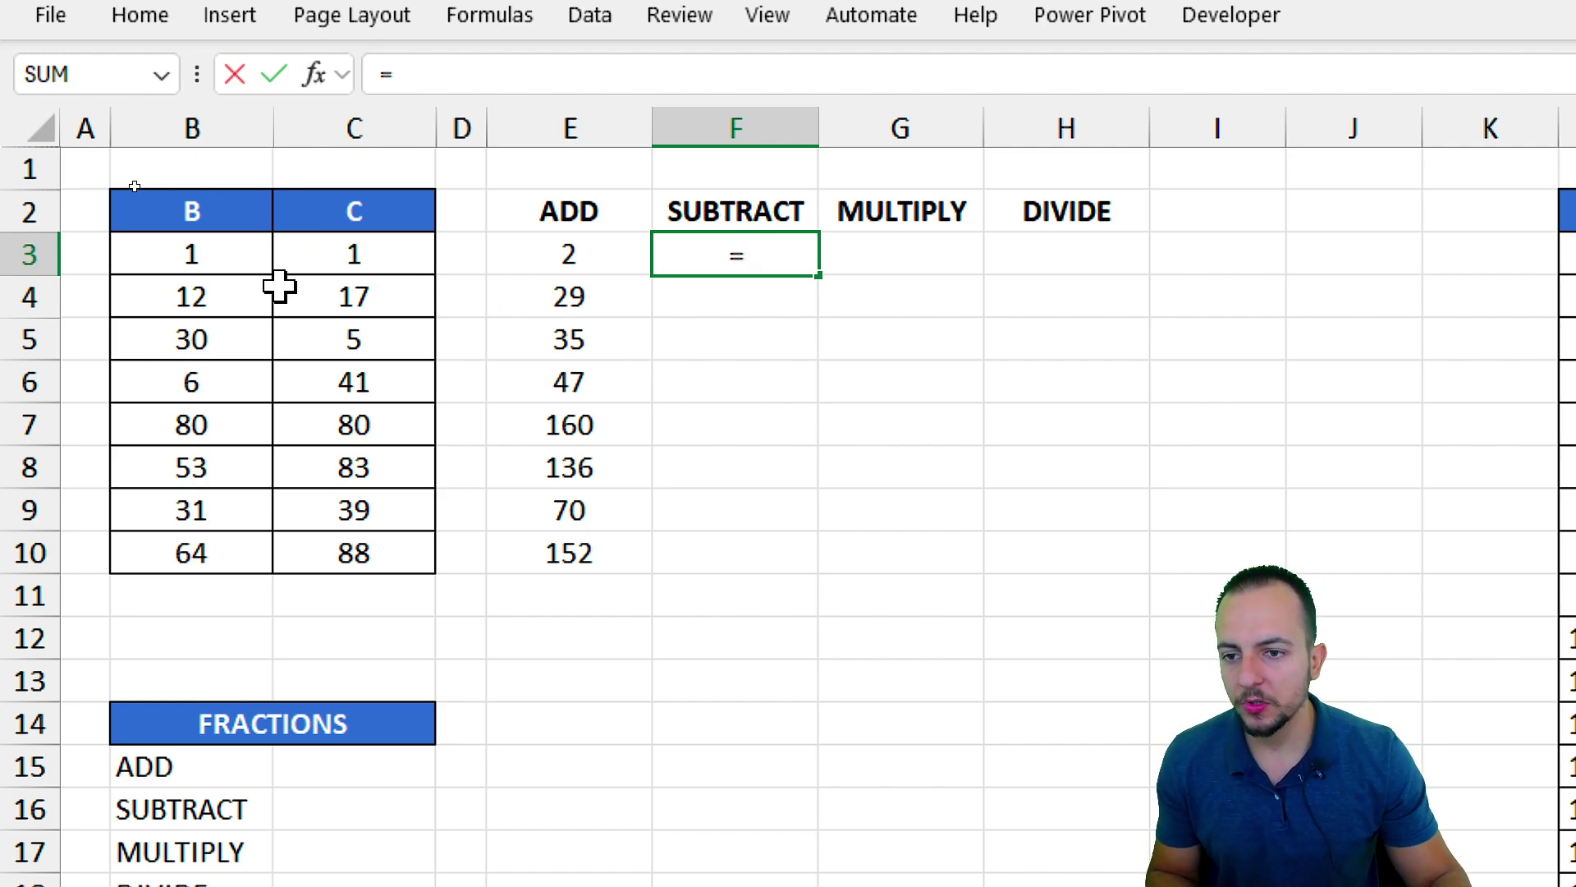
left_click(252, 262)
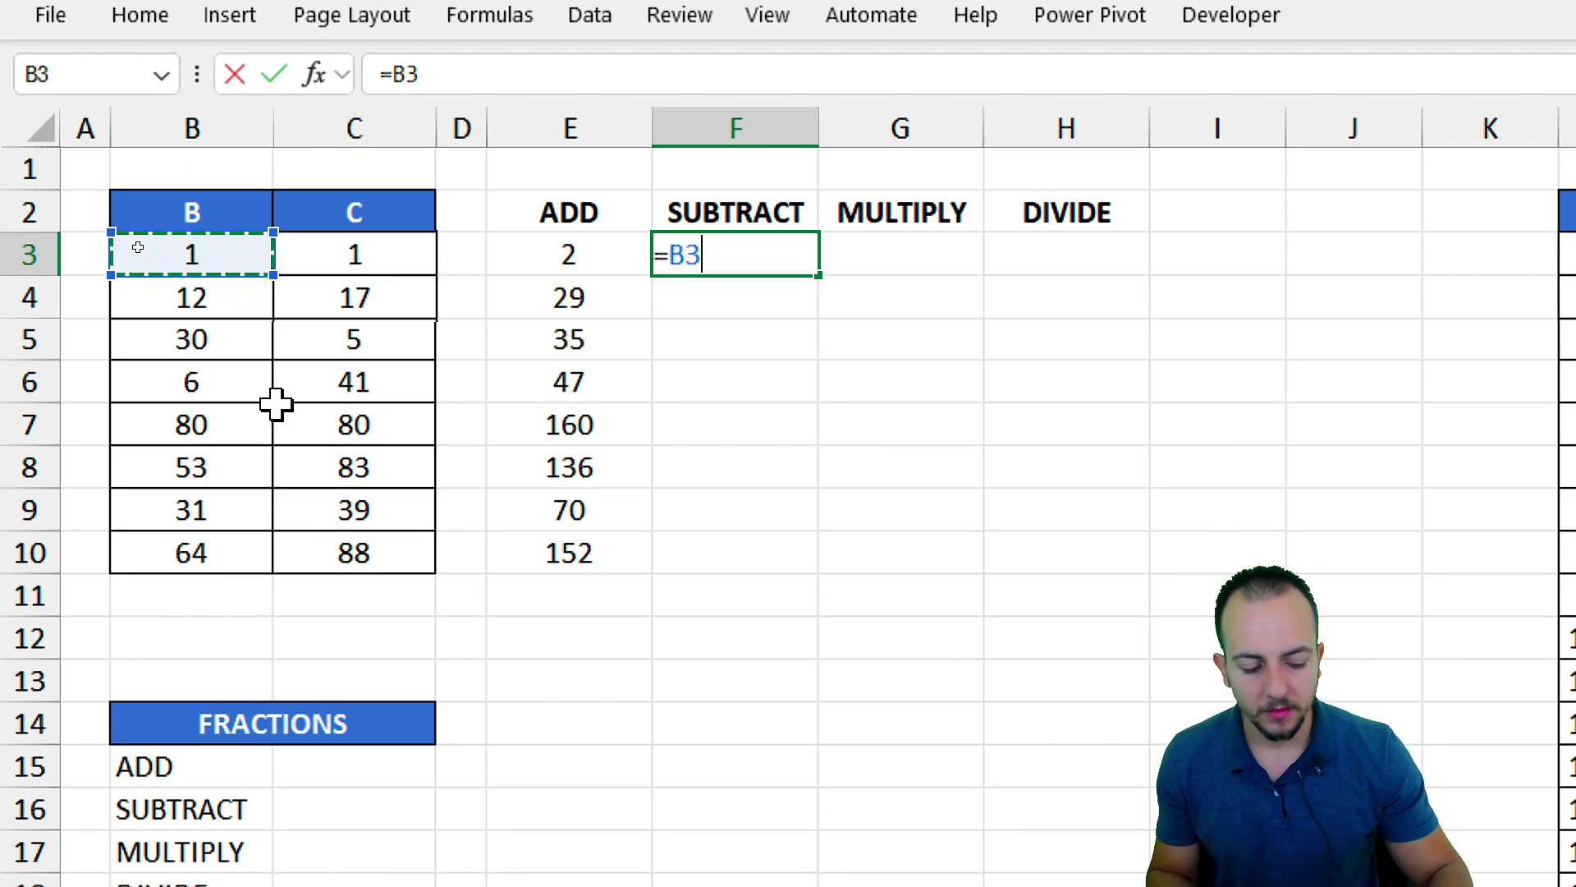
type("-")
left_click(397, 259)
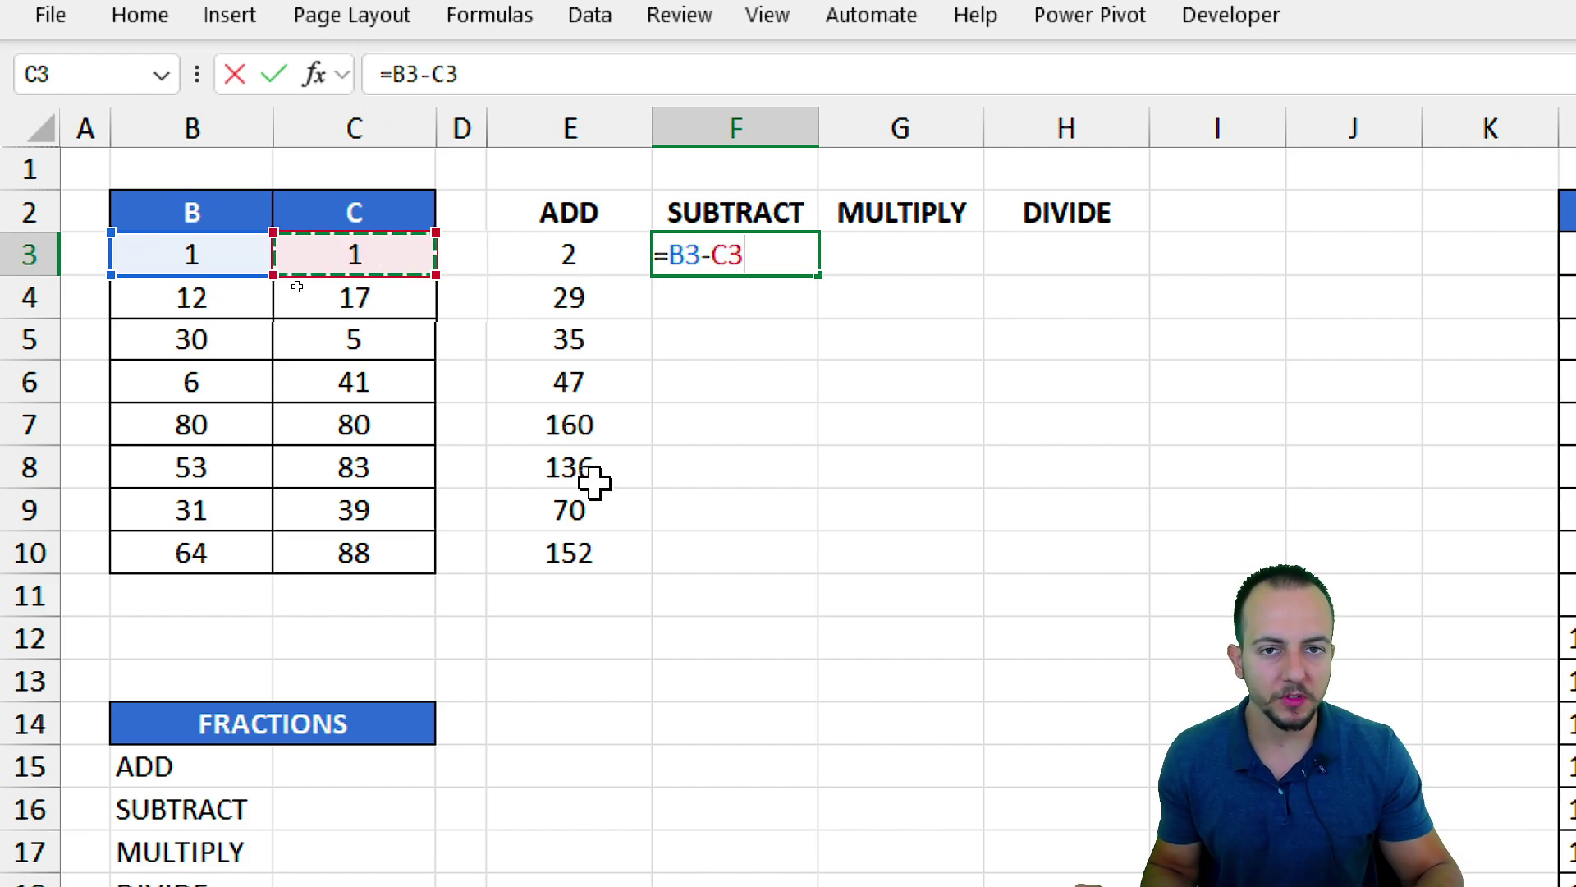
key("Return")
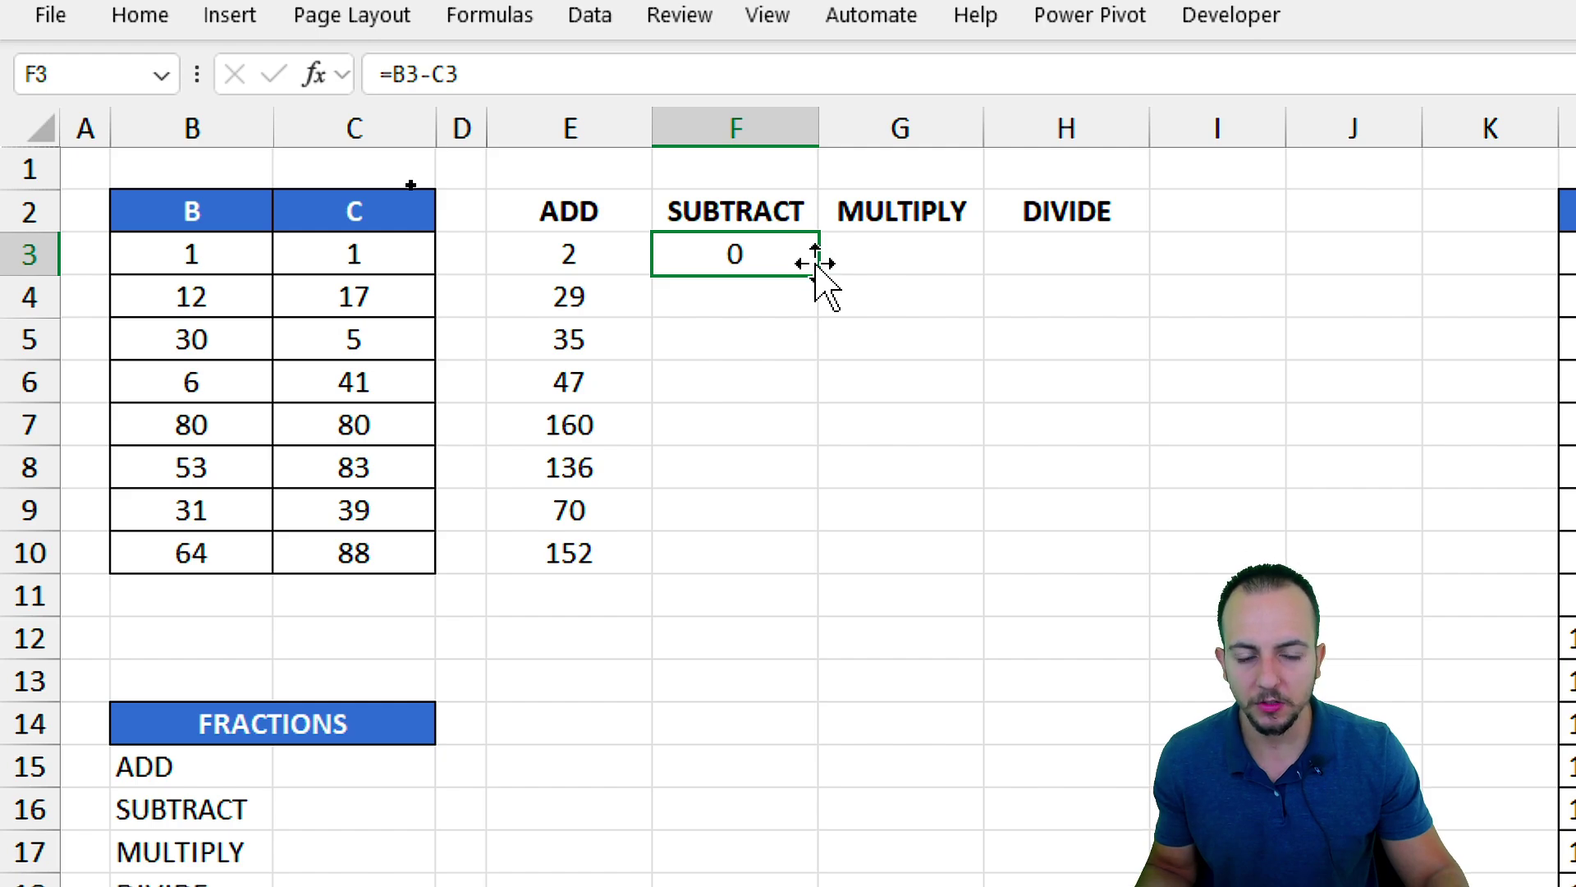
- Fill the subtraction formula from F3 down to F10 and check the results against the numbers in columns B and C
left_click_drag(818, 276, 776, 567)
left_click(757, 315)
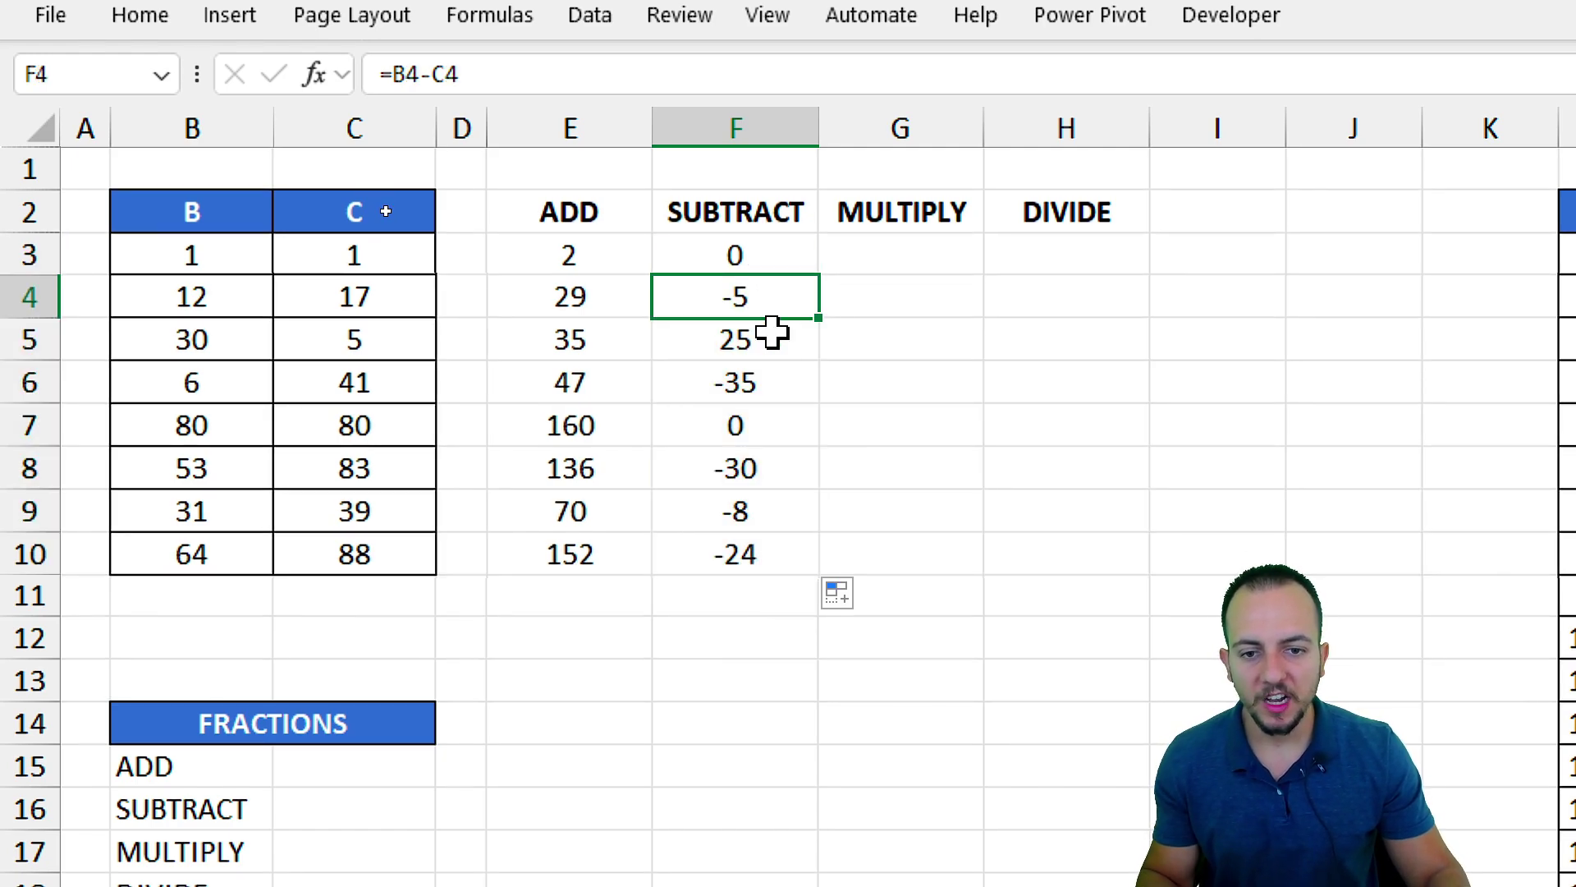
left_click(764, 328)
left_click(776, 386)
left_click(784, 422)
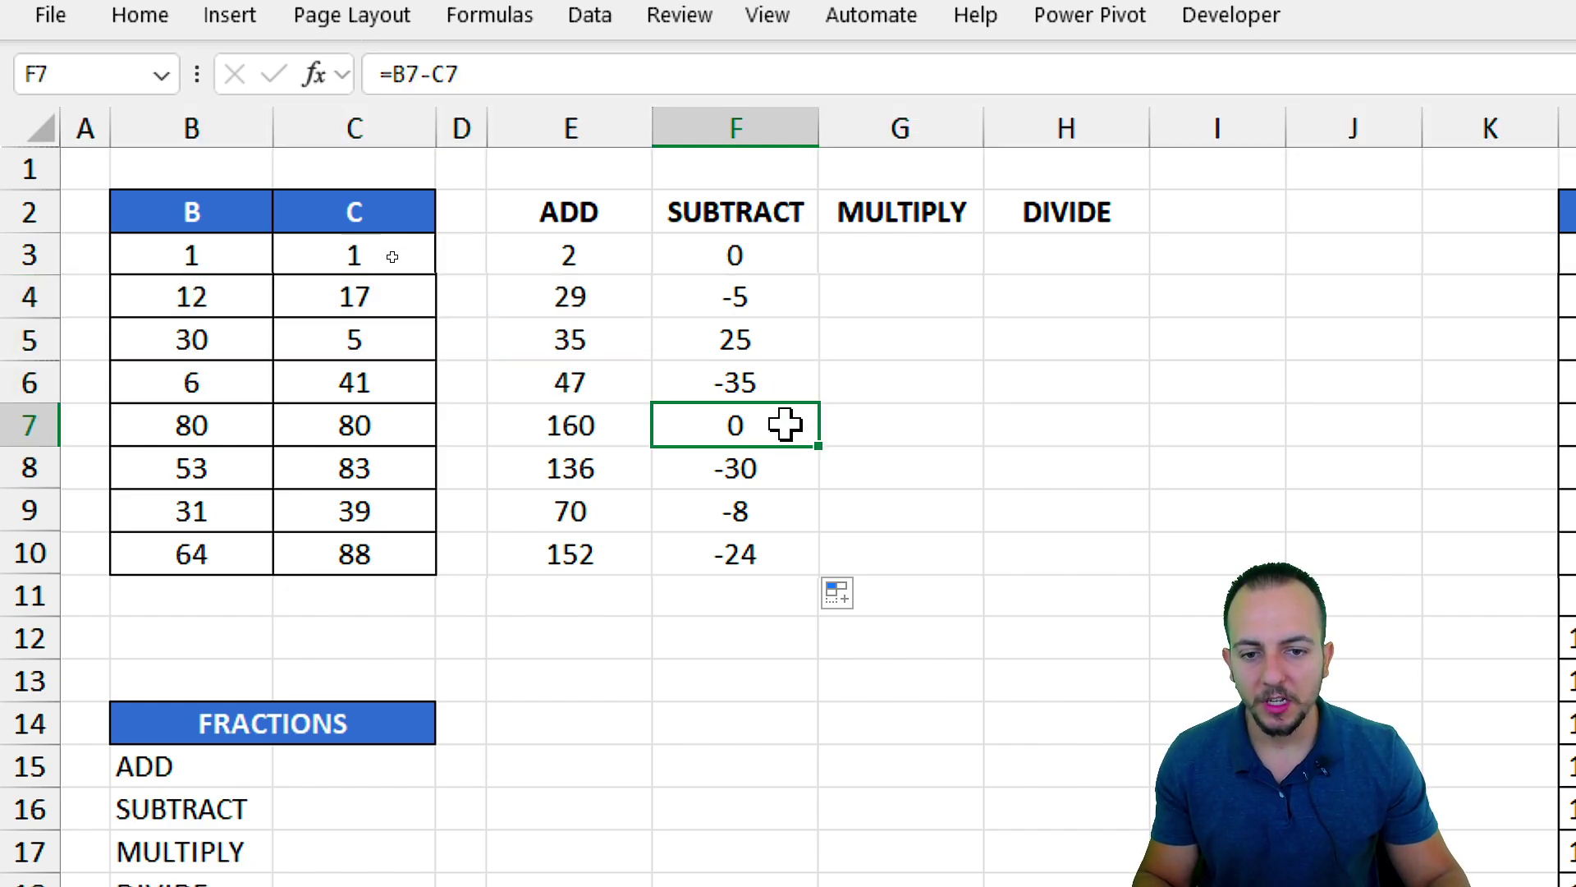
left_click(767, 374)
left_click_drag(246, 382, 362, 384)
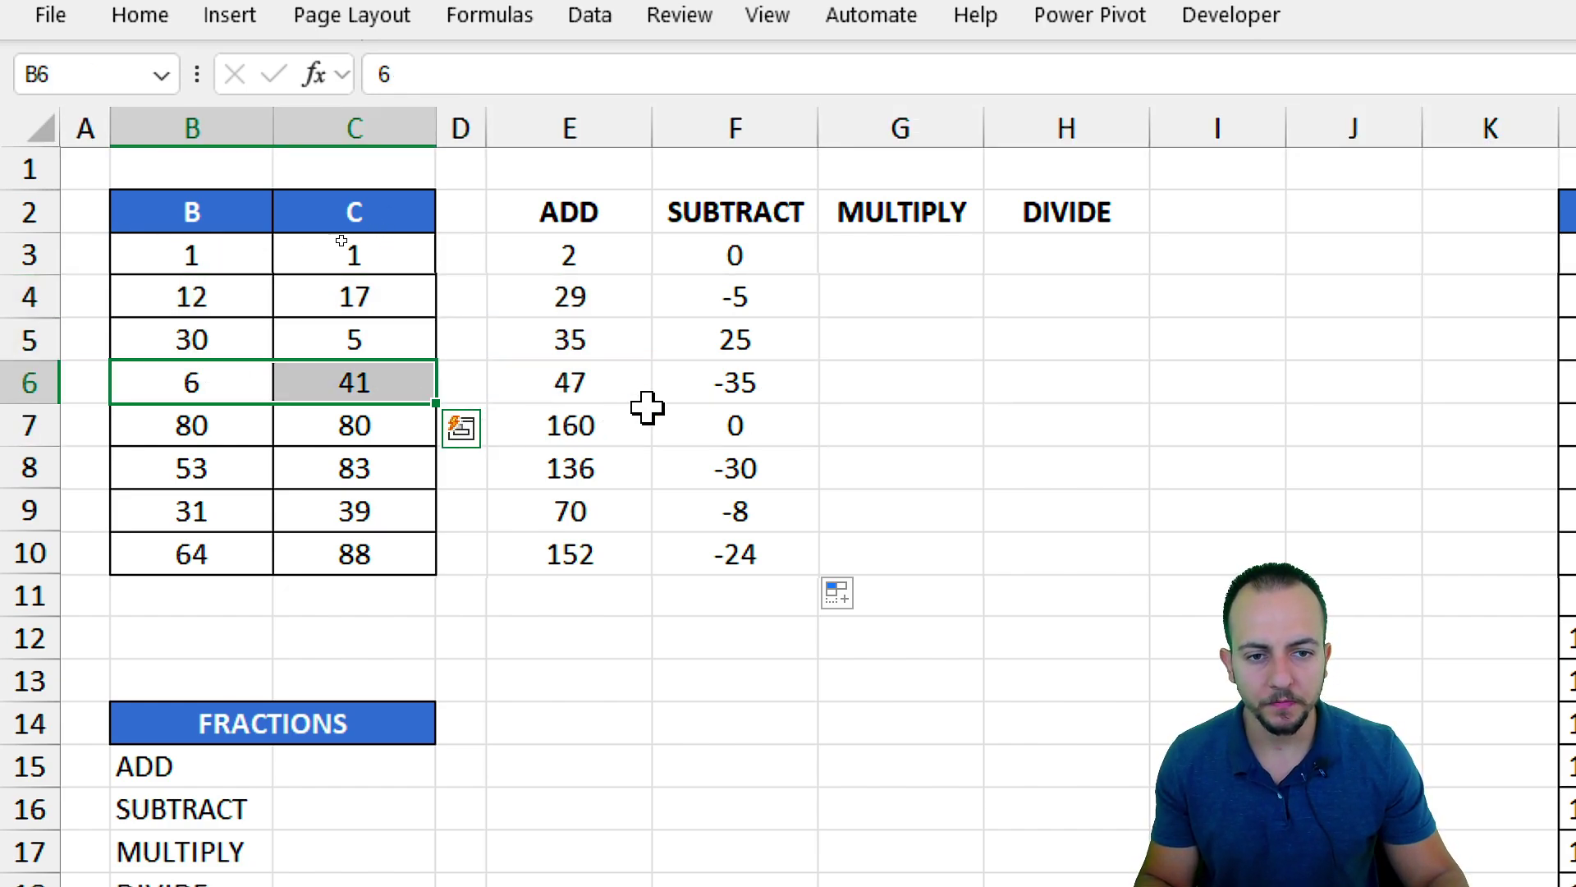
- Enter the formula =B3*C3 in cell G3 under MULTIPLY
left_click(908, 260)
left_click_drag(903, 212, 901, 386)
left_click(883, 256)
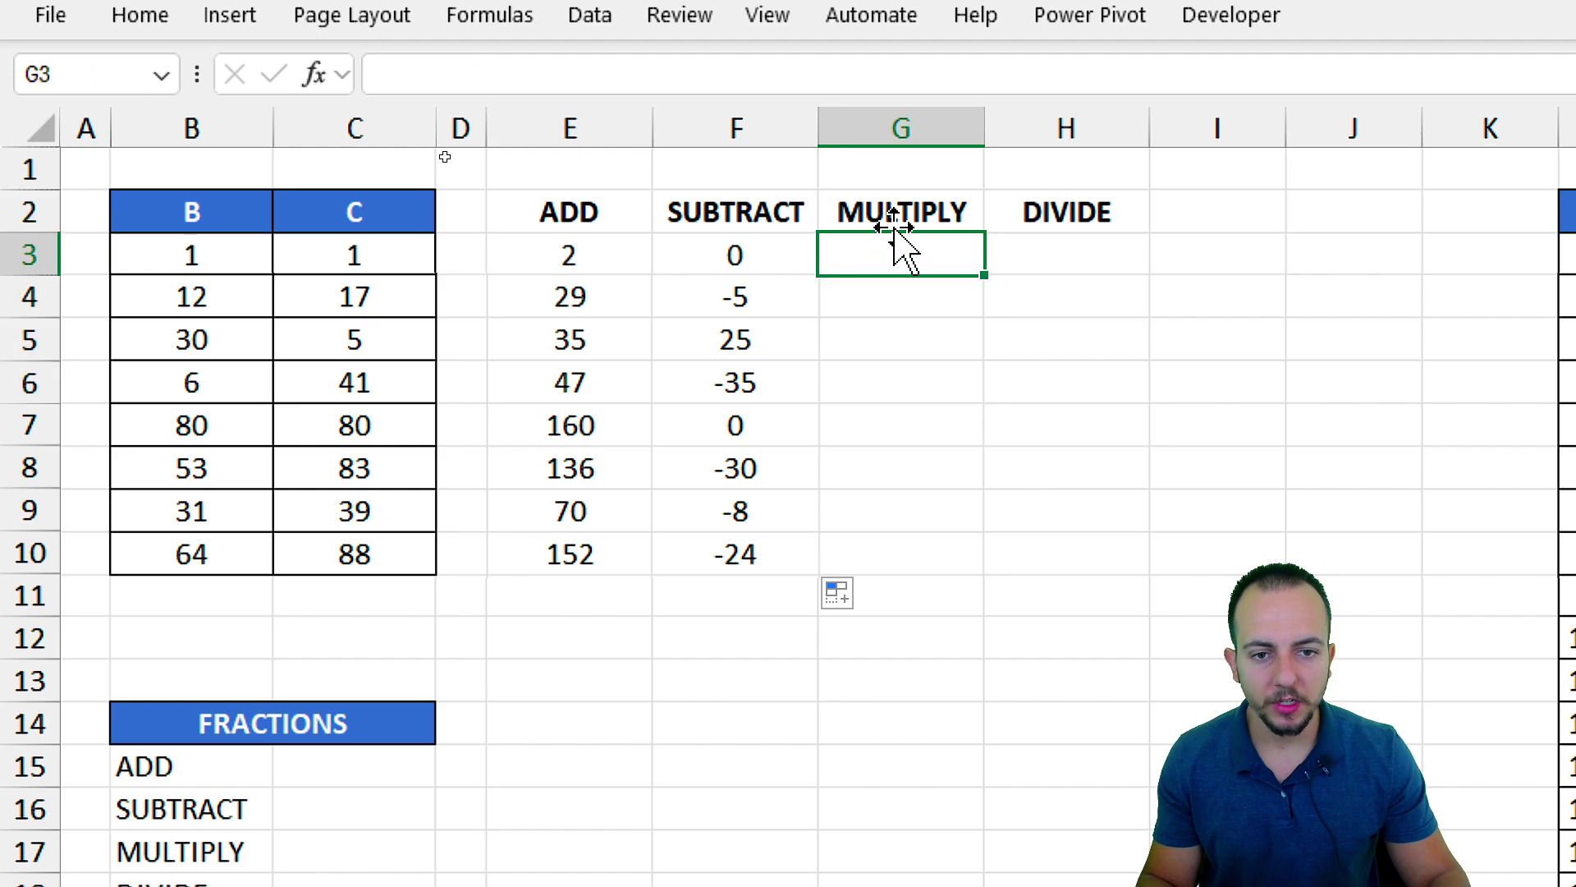
left_click_drag(899, 215, 863, 374)
left_click(899, 256)
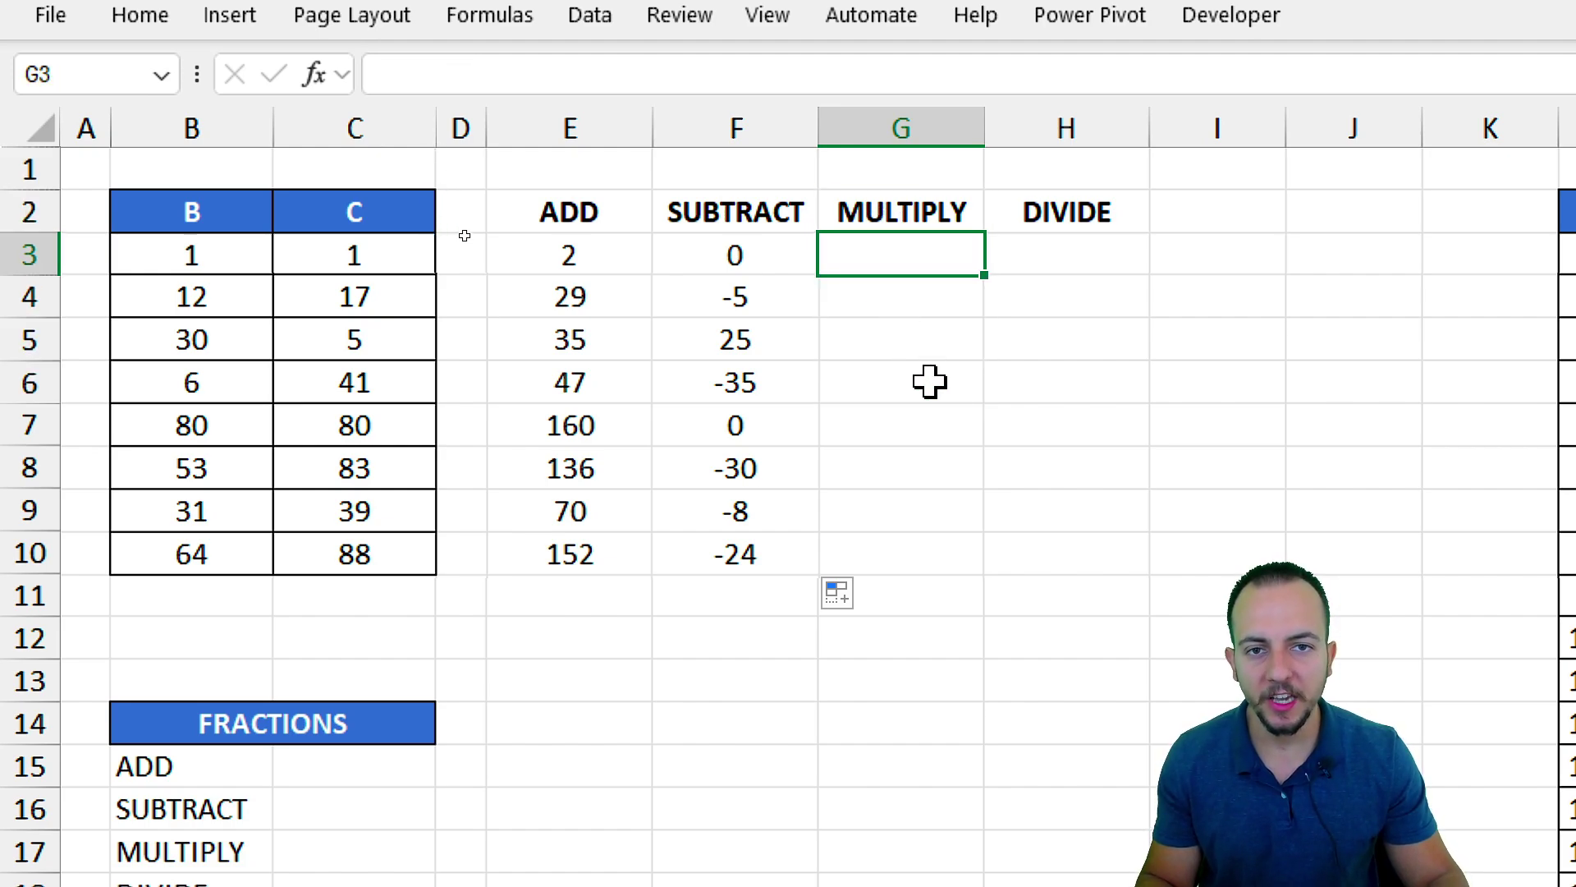
type("=")
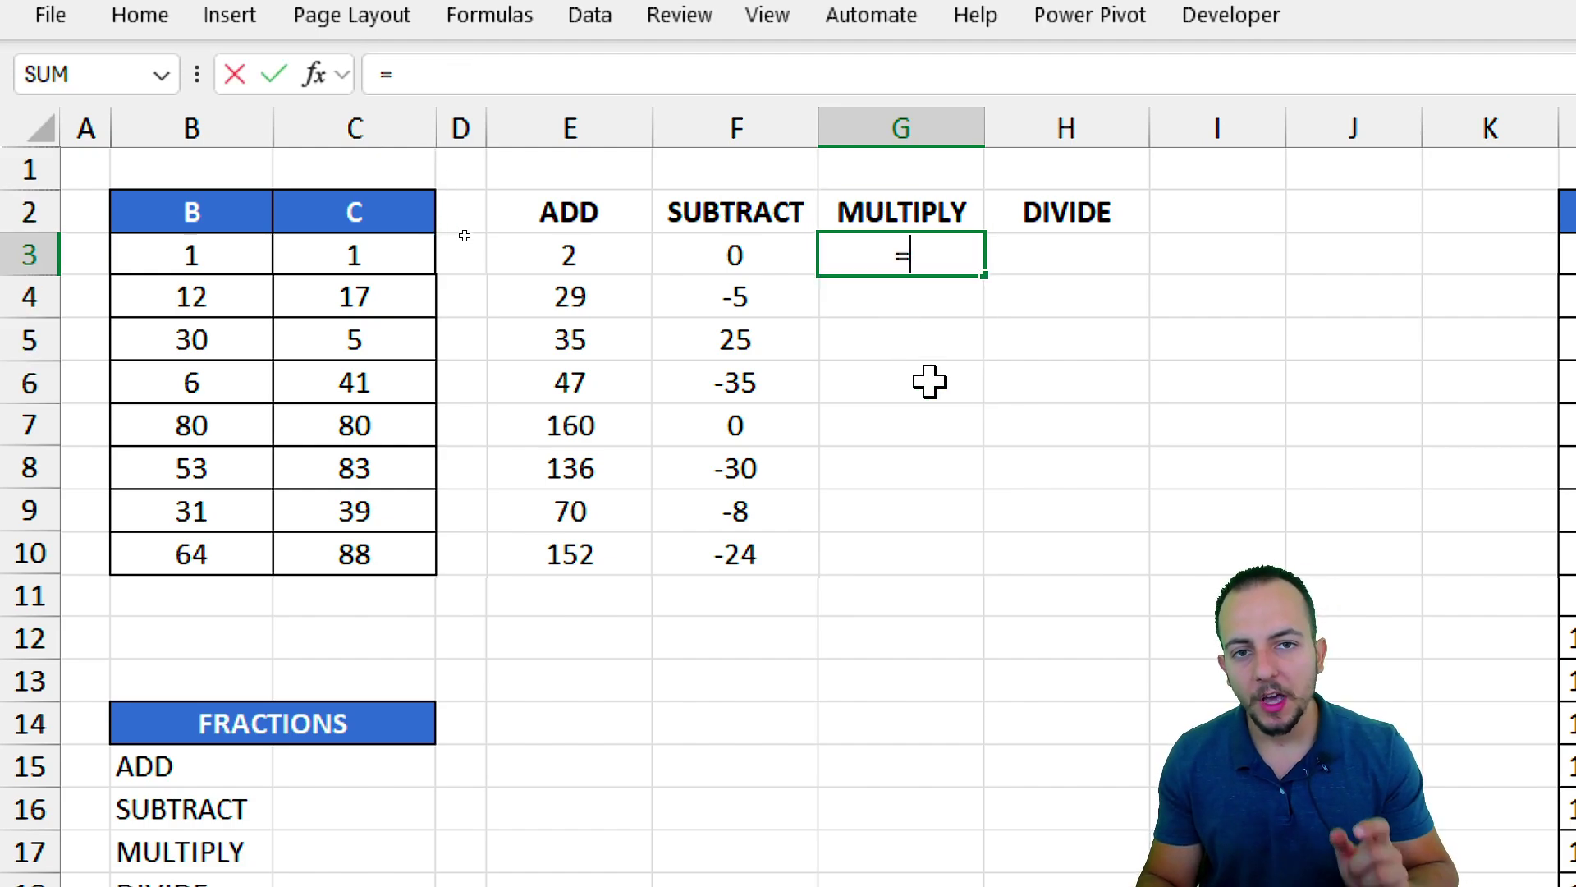
type("*")
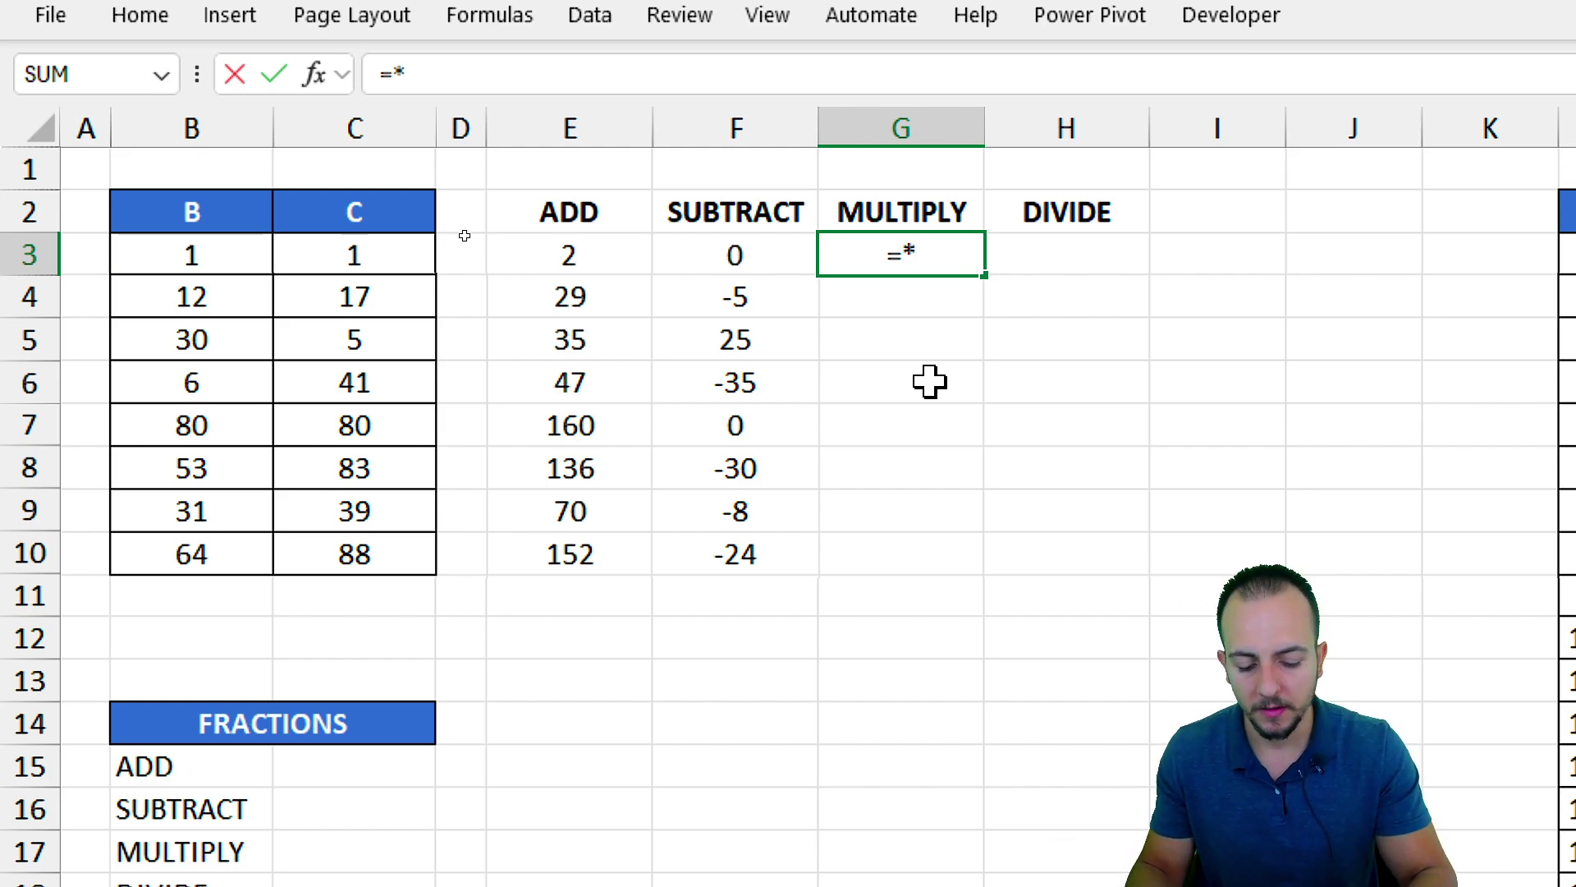
key("BackSpace")
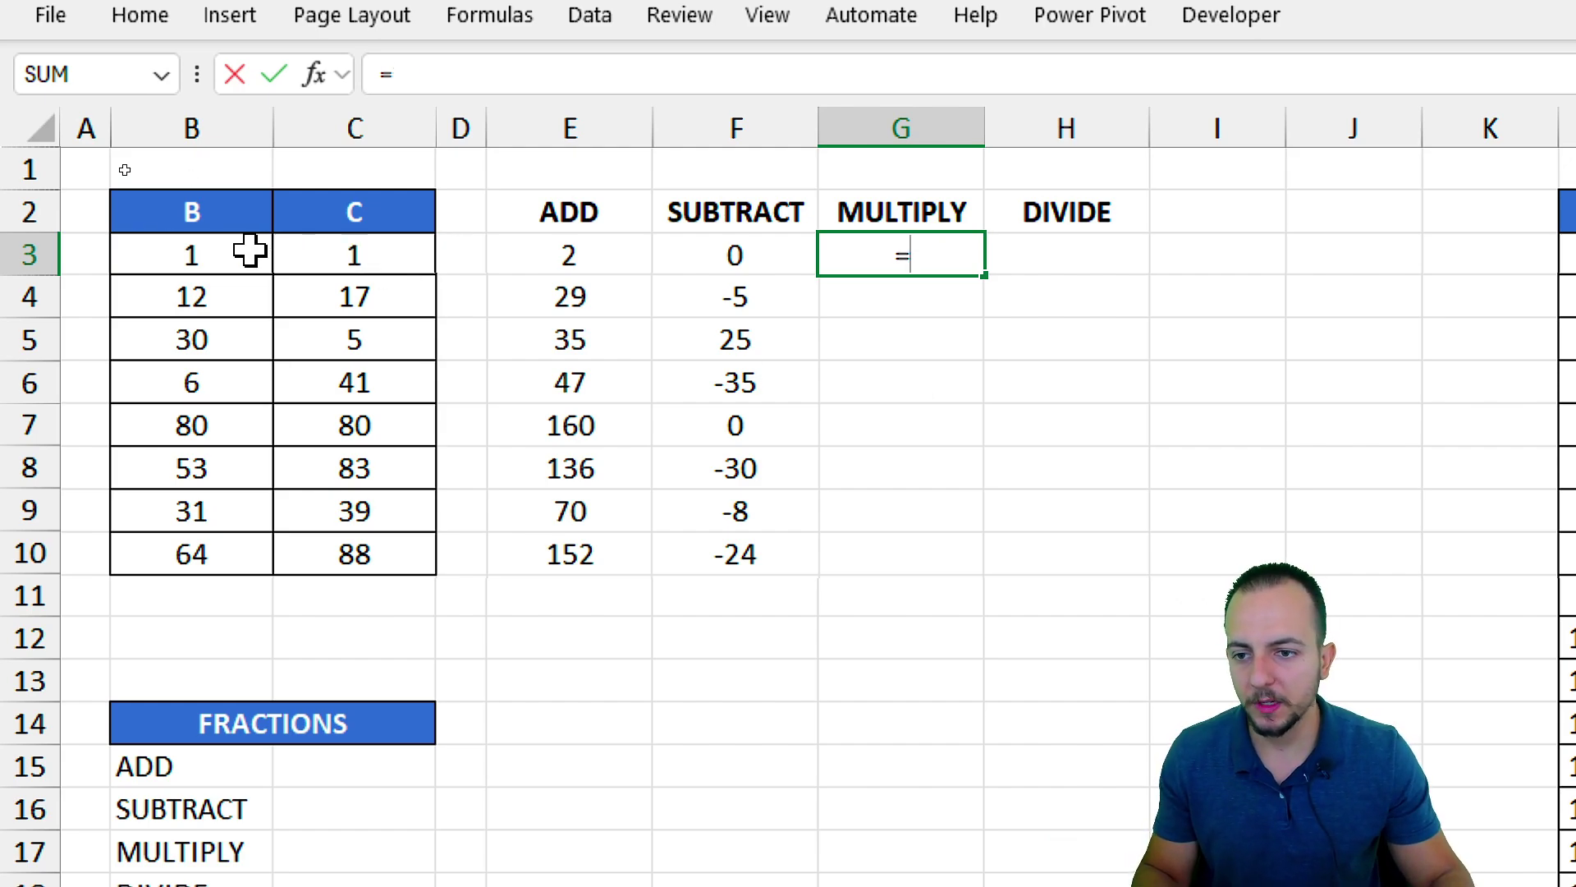
left_click(249, 250)
type("*")
left_click(322, 252)
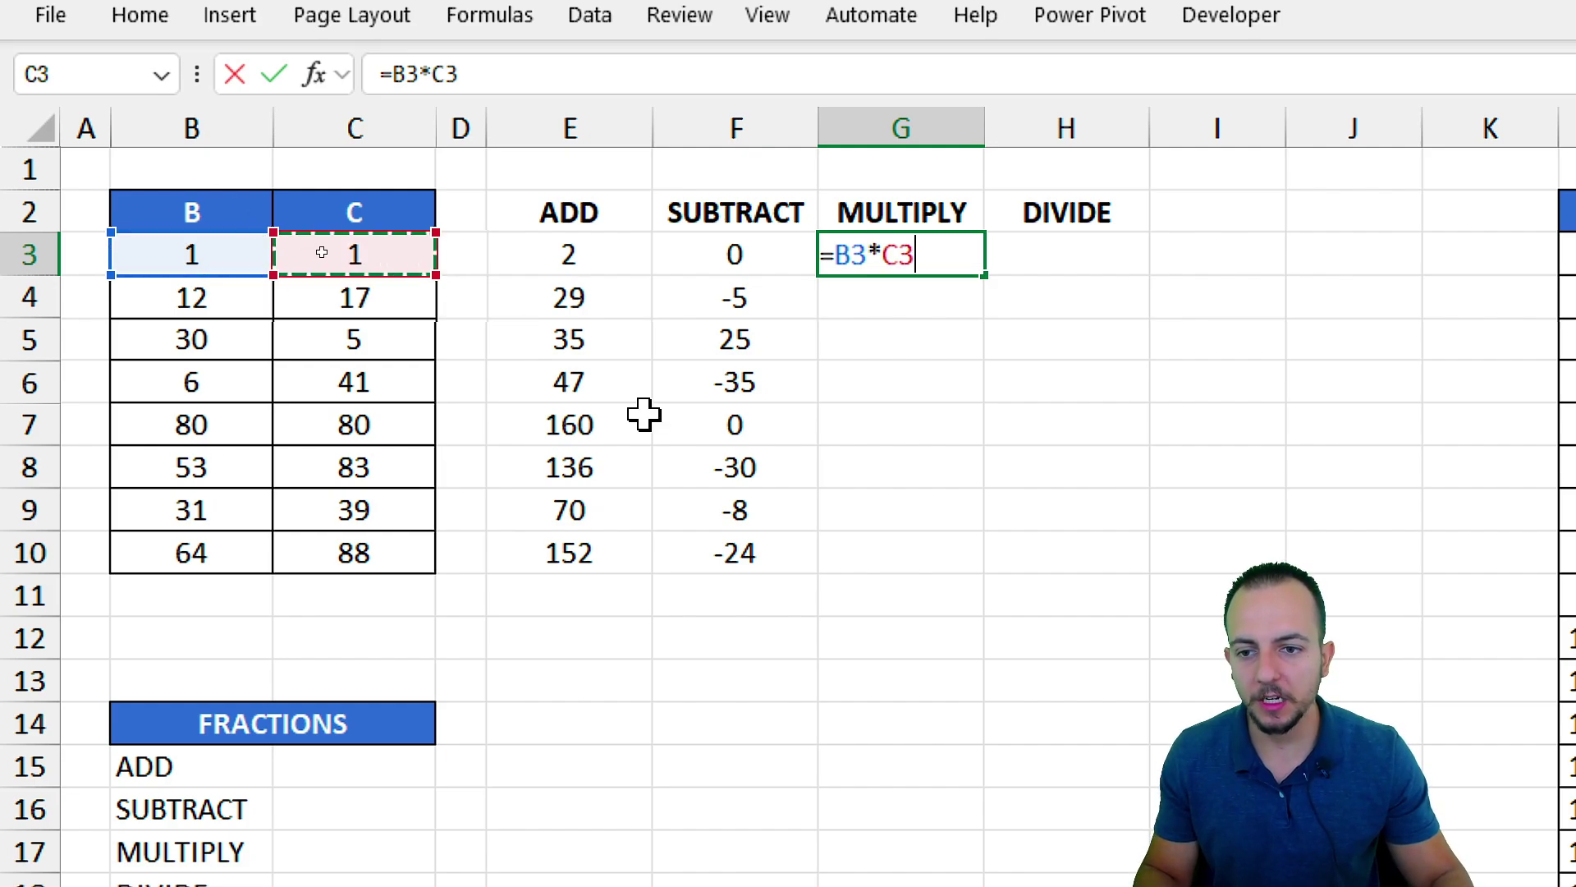
key("Return")
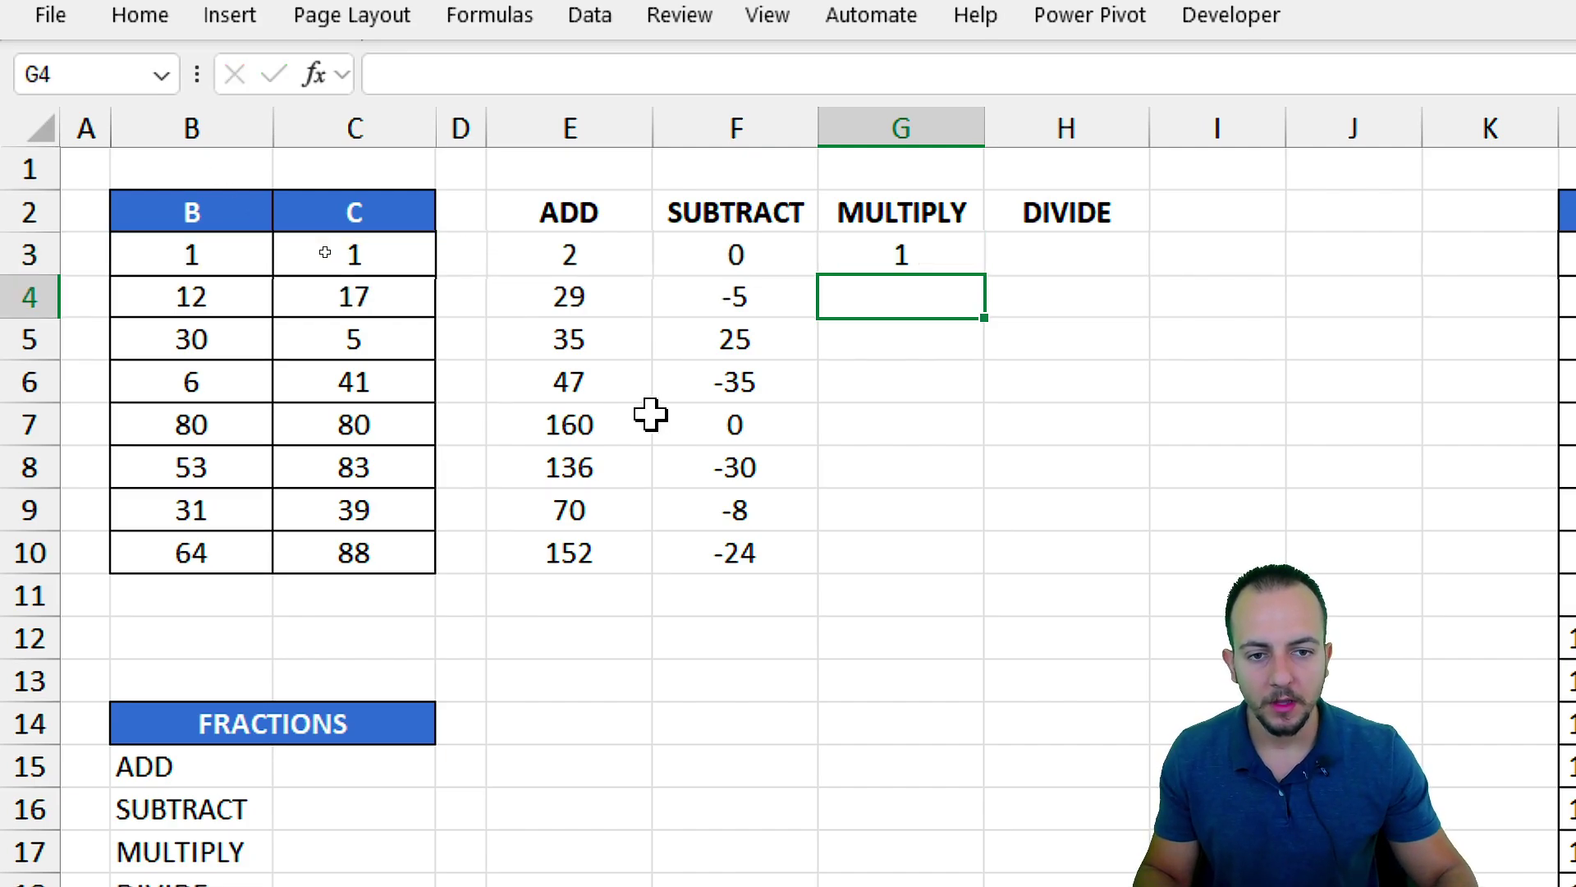
- Fill the multiplication formula from G3 down to G10 and review the filled cells
left_click(932, 246)
left_click_drag(984, 278, 957, 564)
left_click(954, 306)
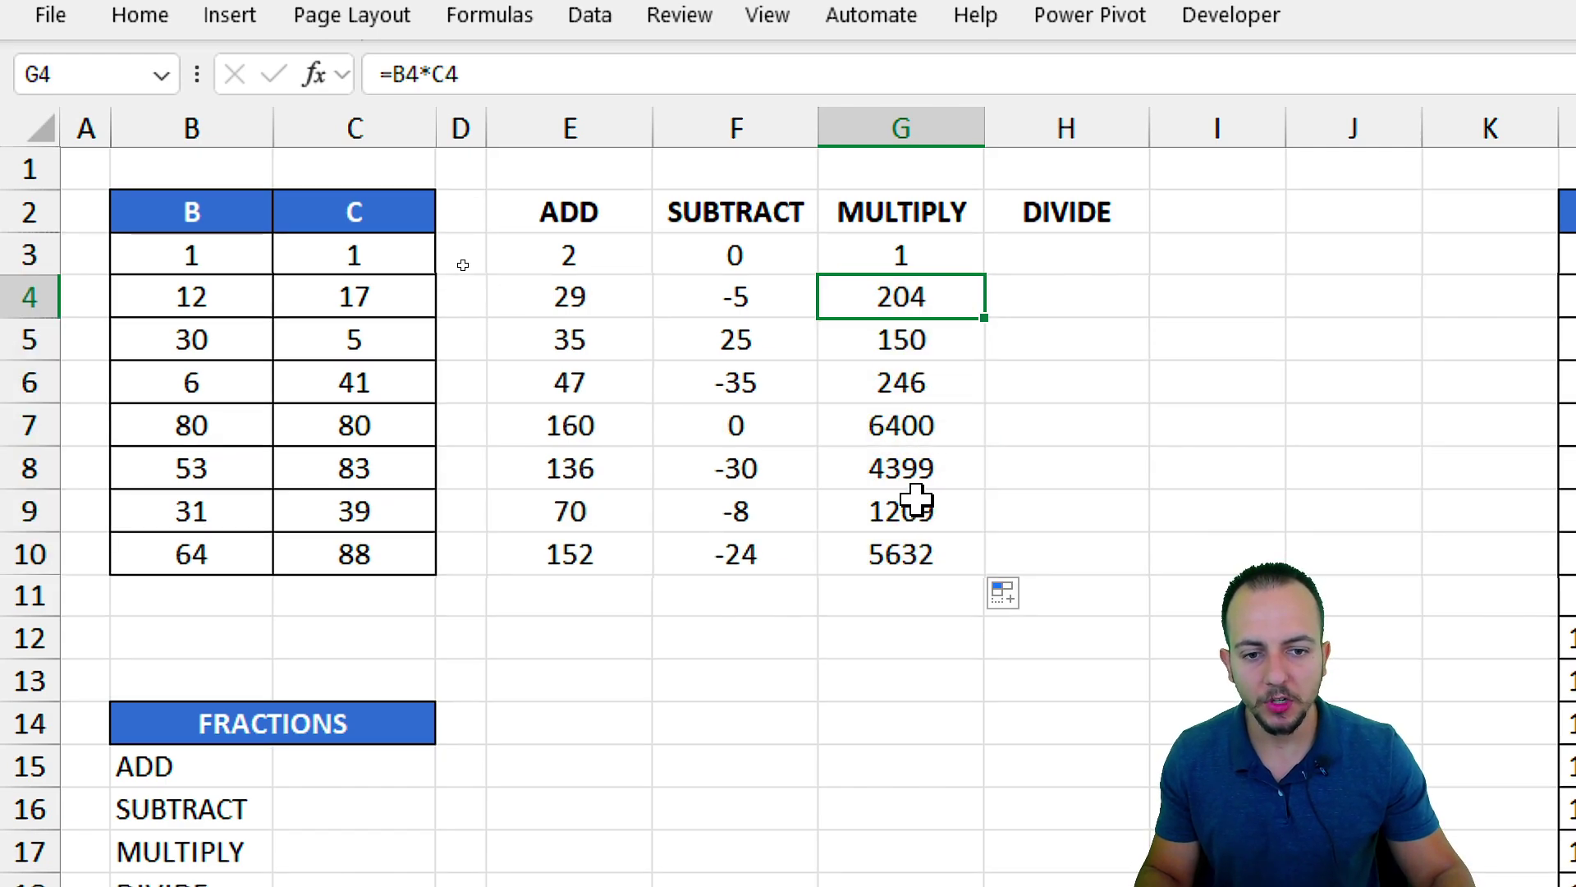
left_click_drag(933, 257, 907, 532)
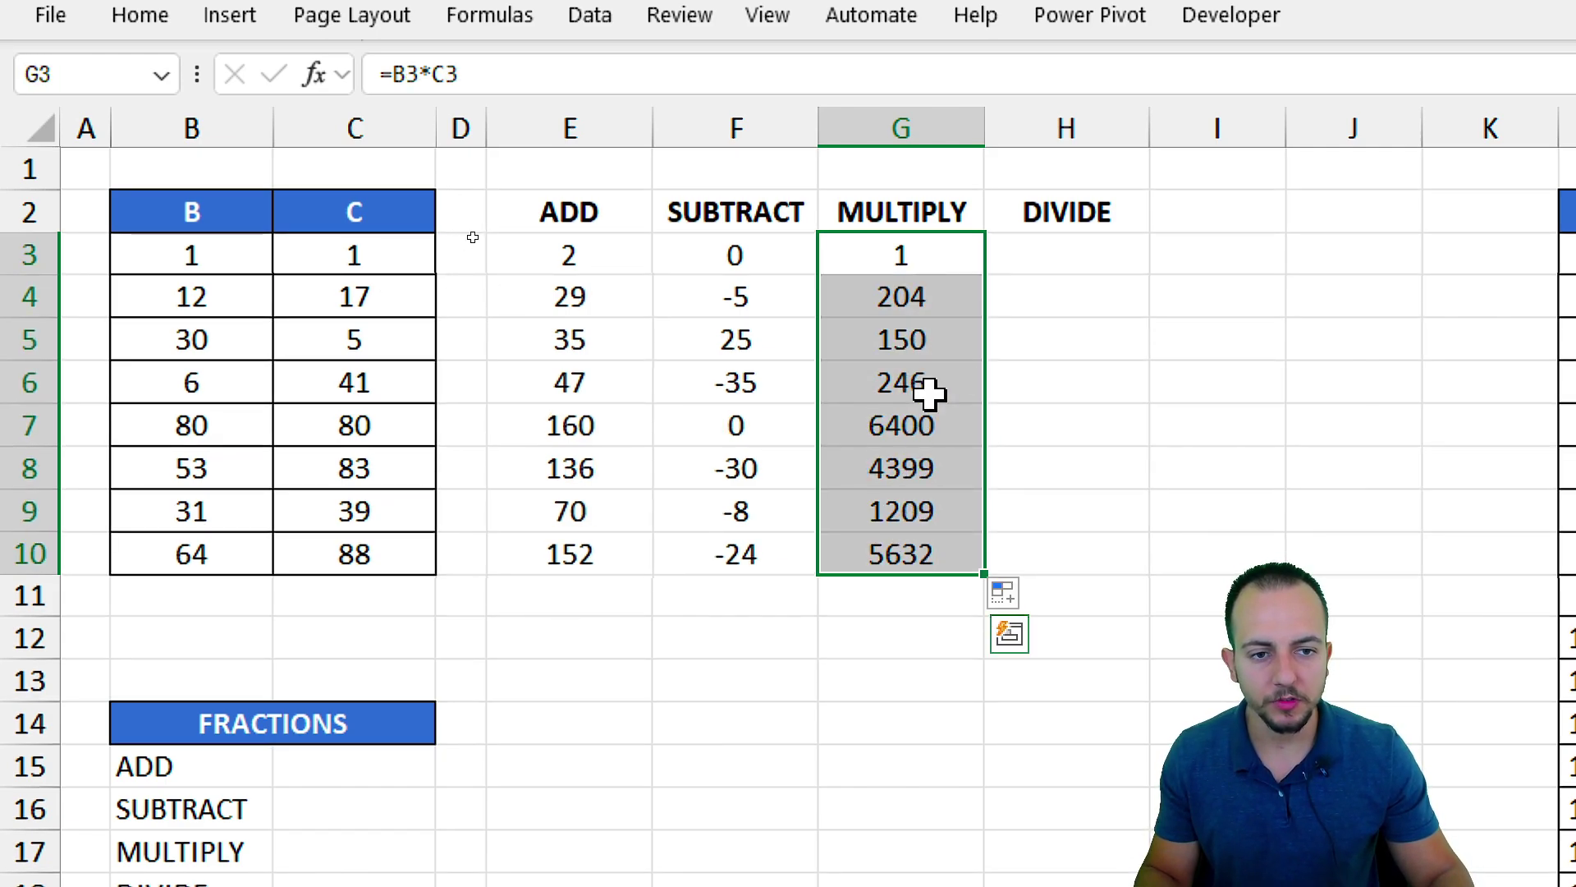
- Enter the formula =B3/C3 in cell H3 under DIVIDE
left_click(1100, 257)
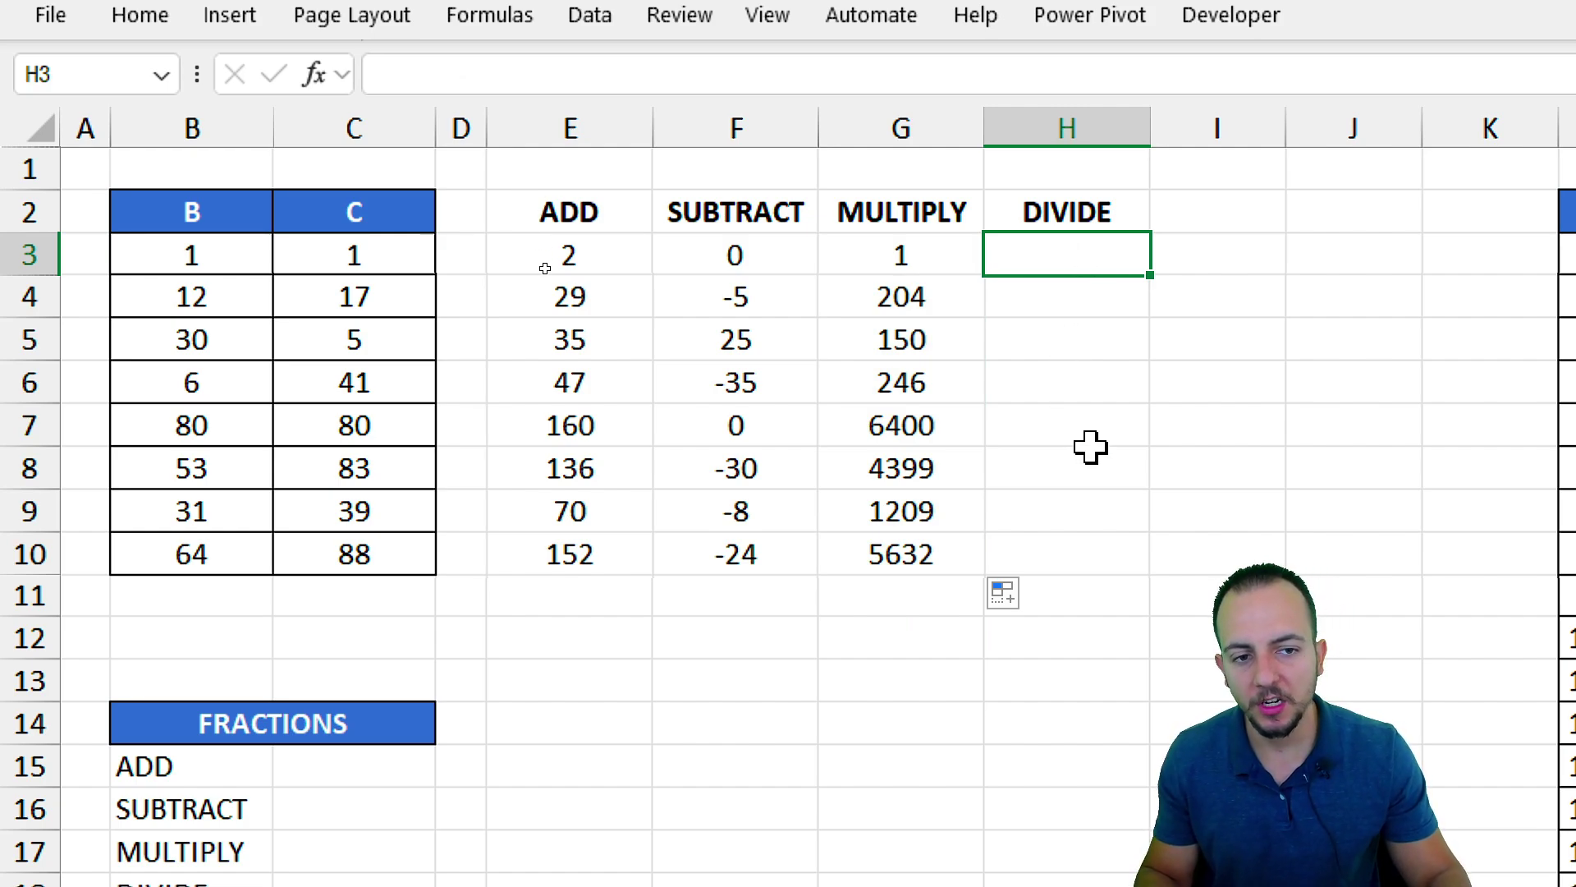
type("=")
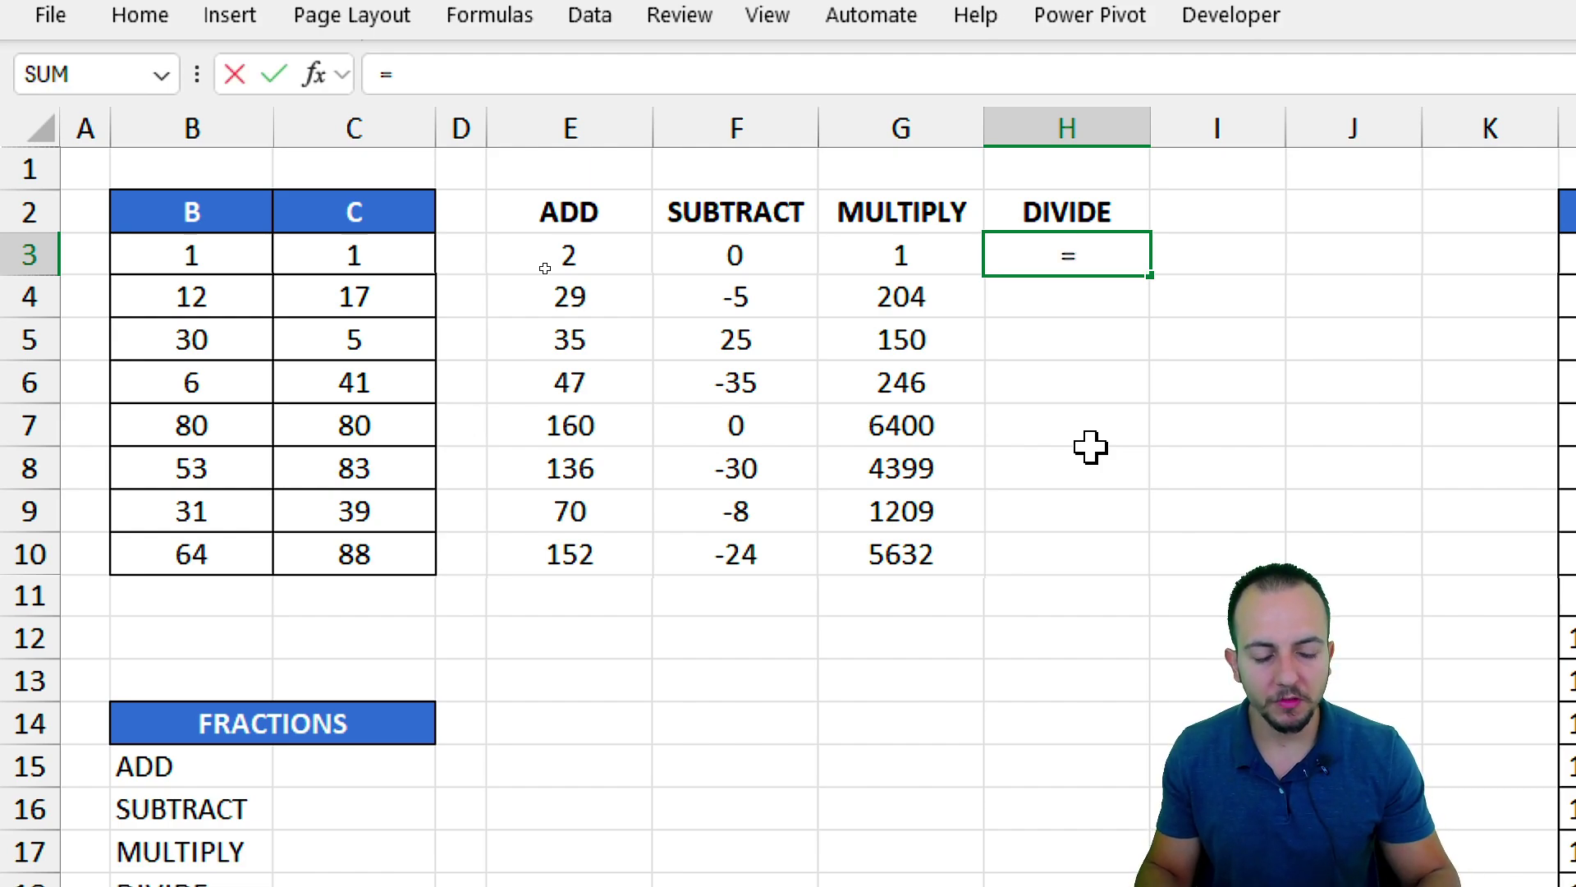
type("/////")
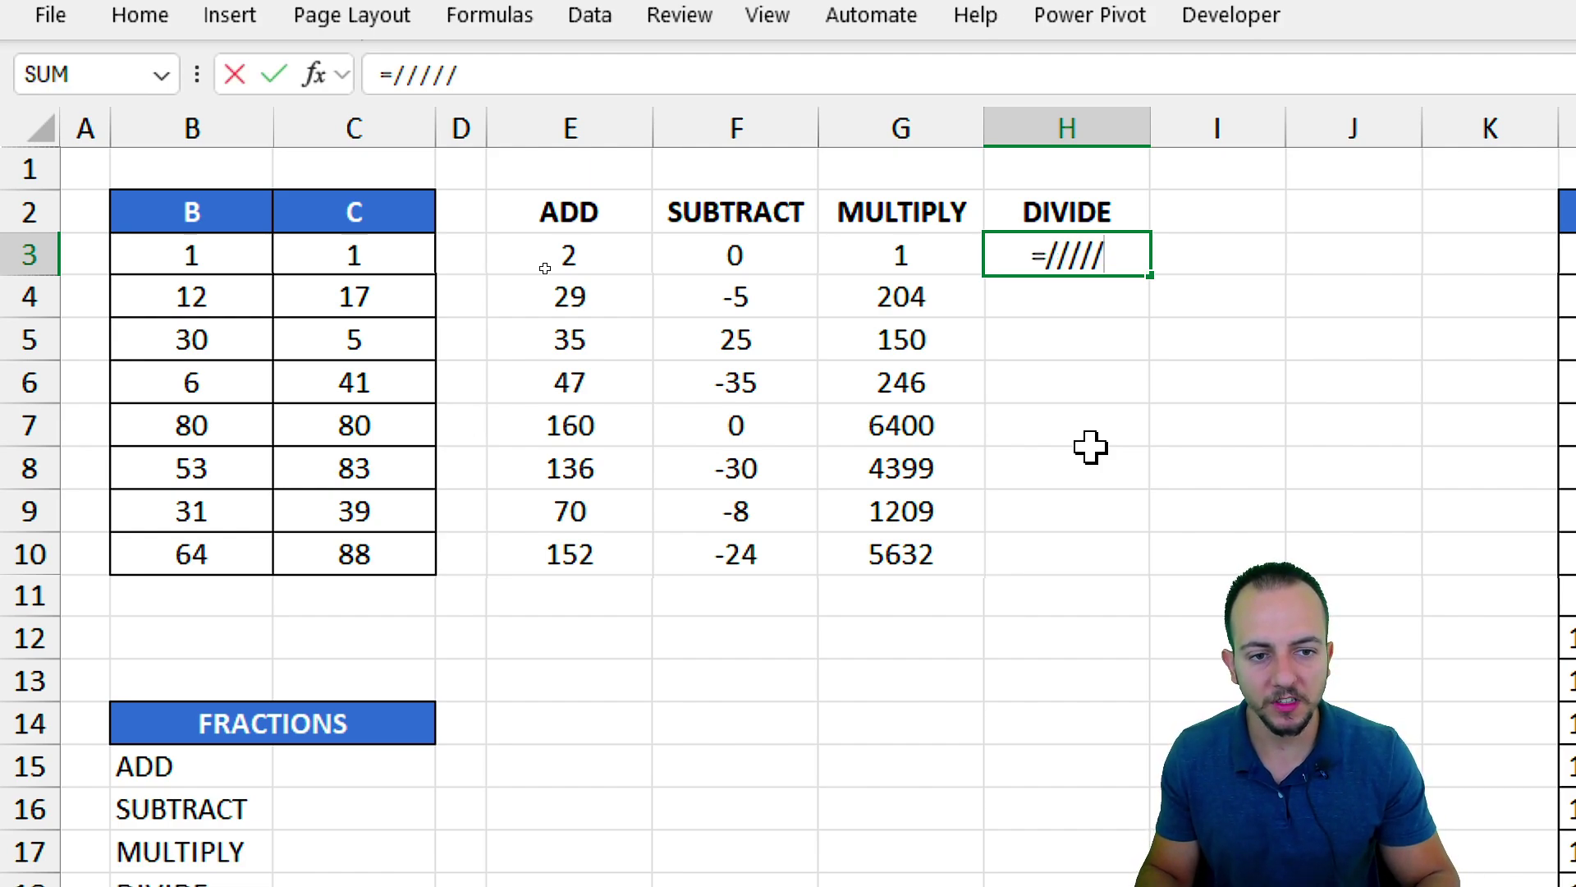
key("BackSpace")
key("BackSpace")
key("BackSpace")
key("BackSpace")
key("BackSpace")
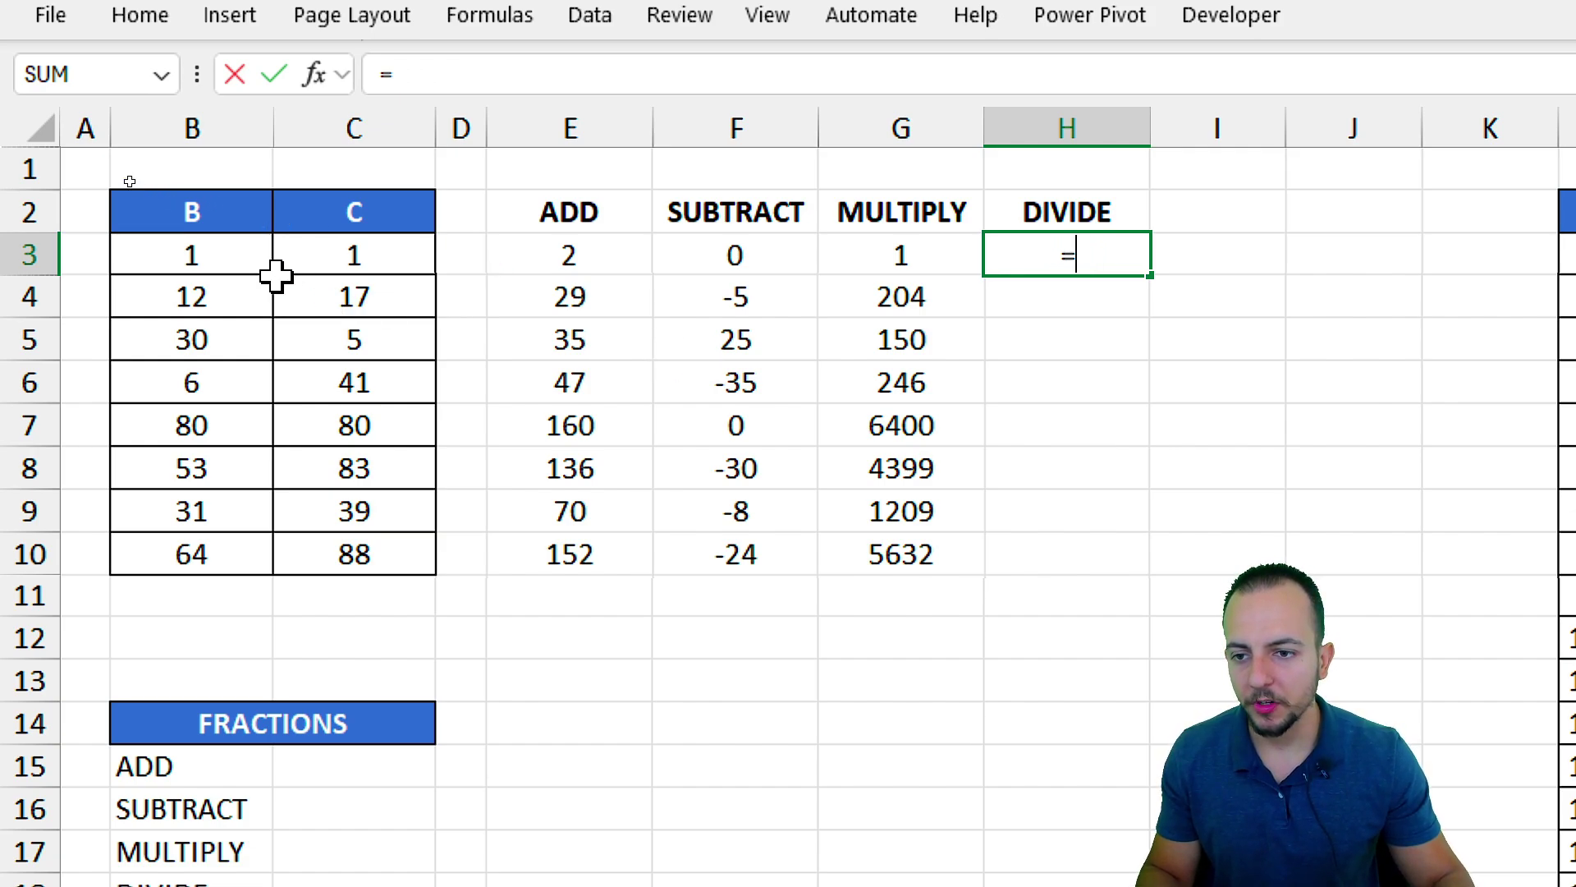
left_click(220, 255)
type("/")
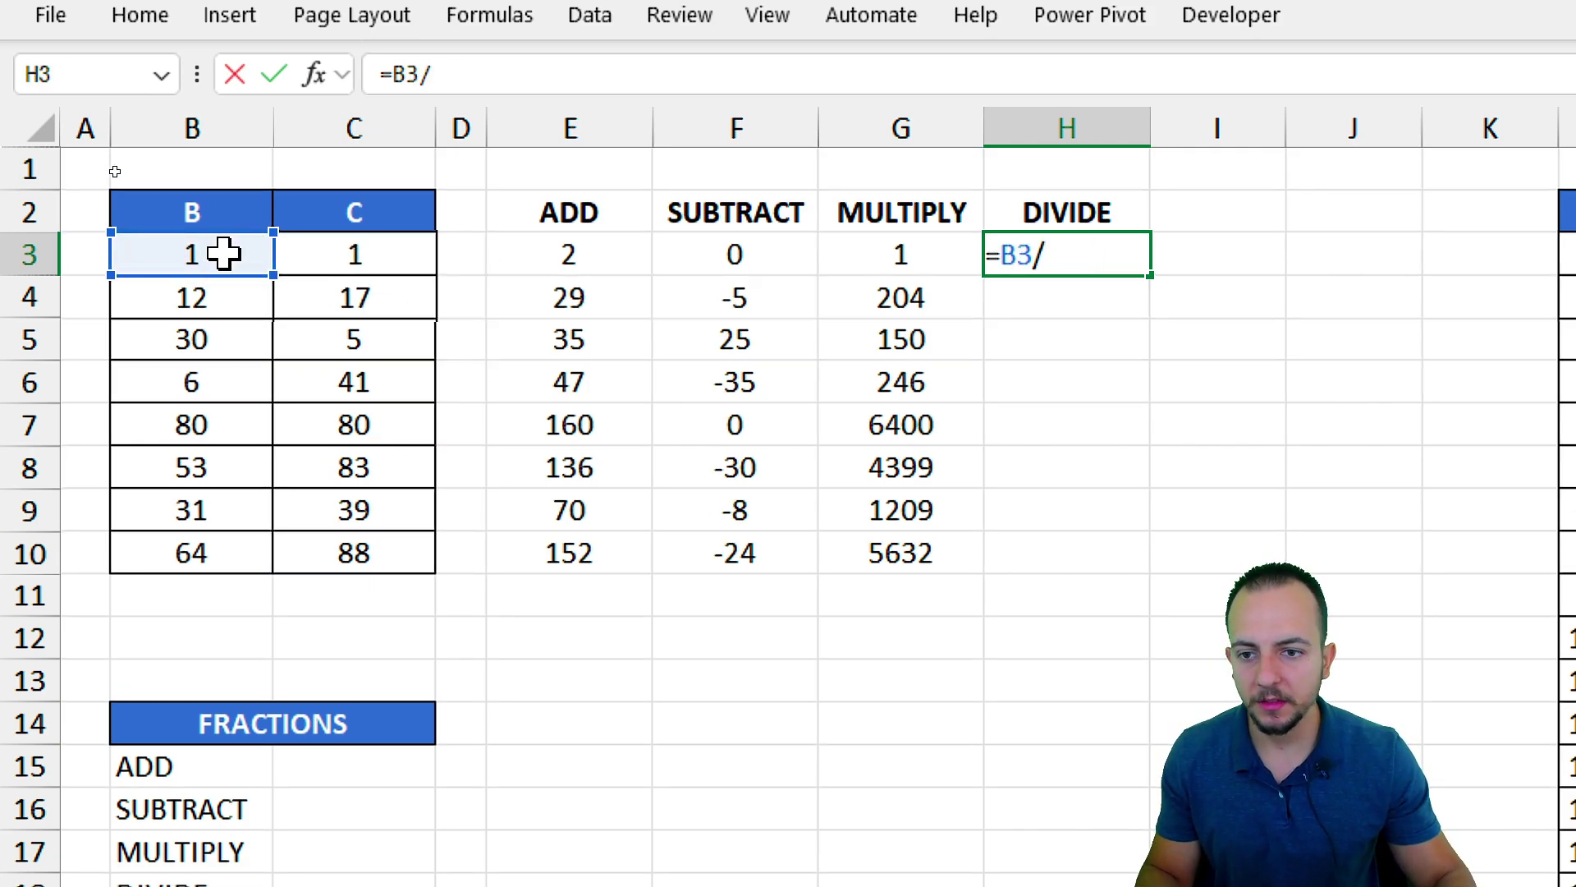
left_click(339, 255)
key("Return")
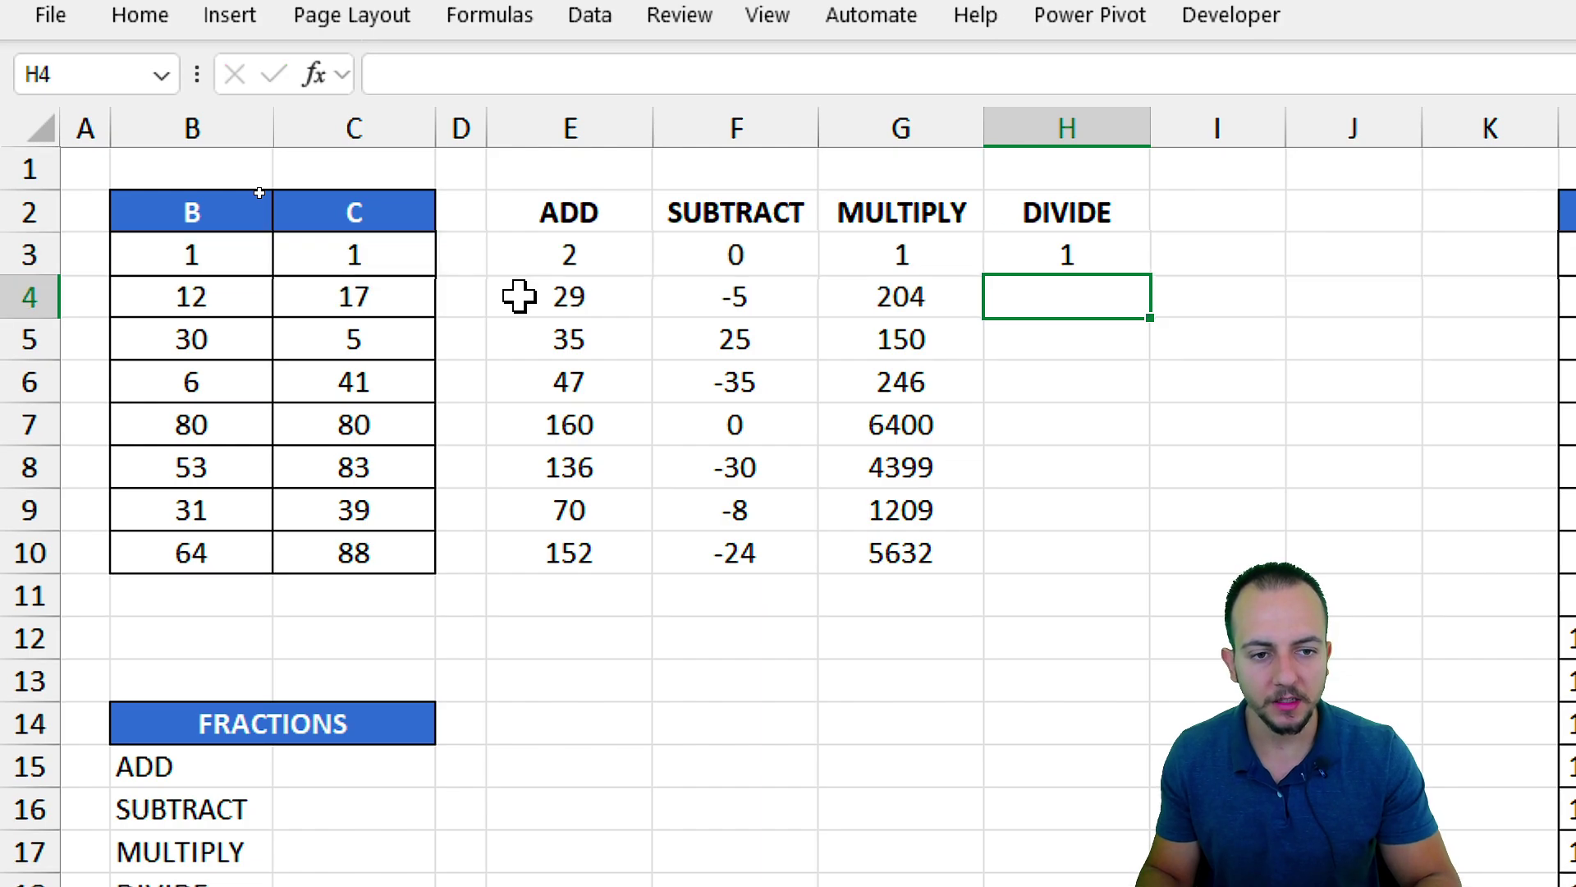
- Fill the division formula from H3 down to H10
left_click(1096, 250)
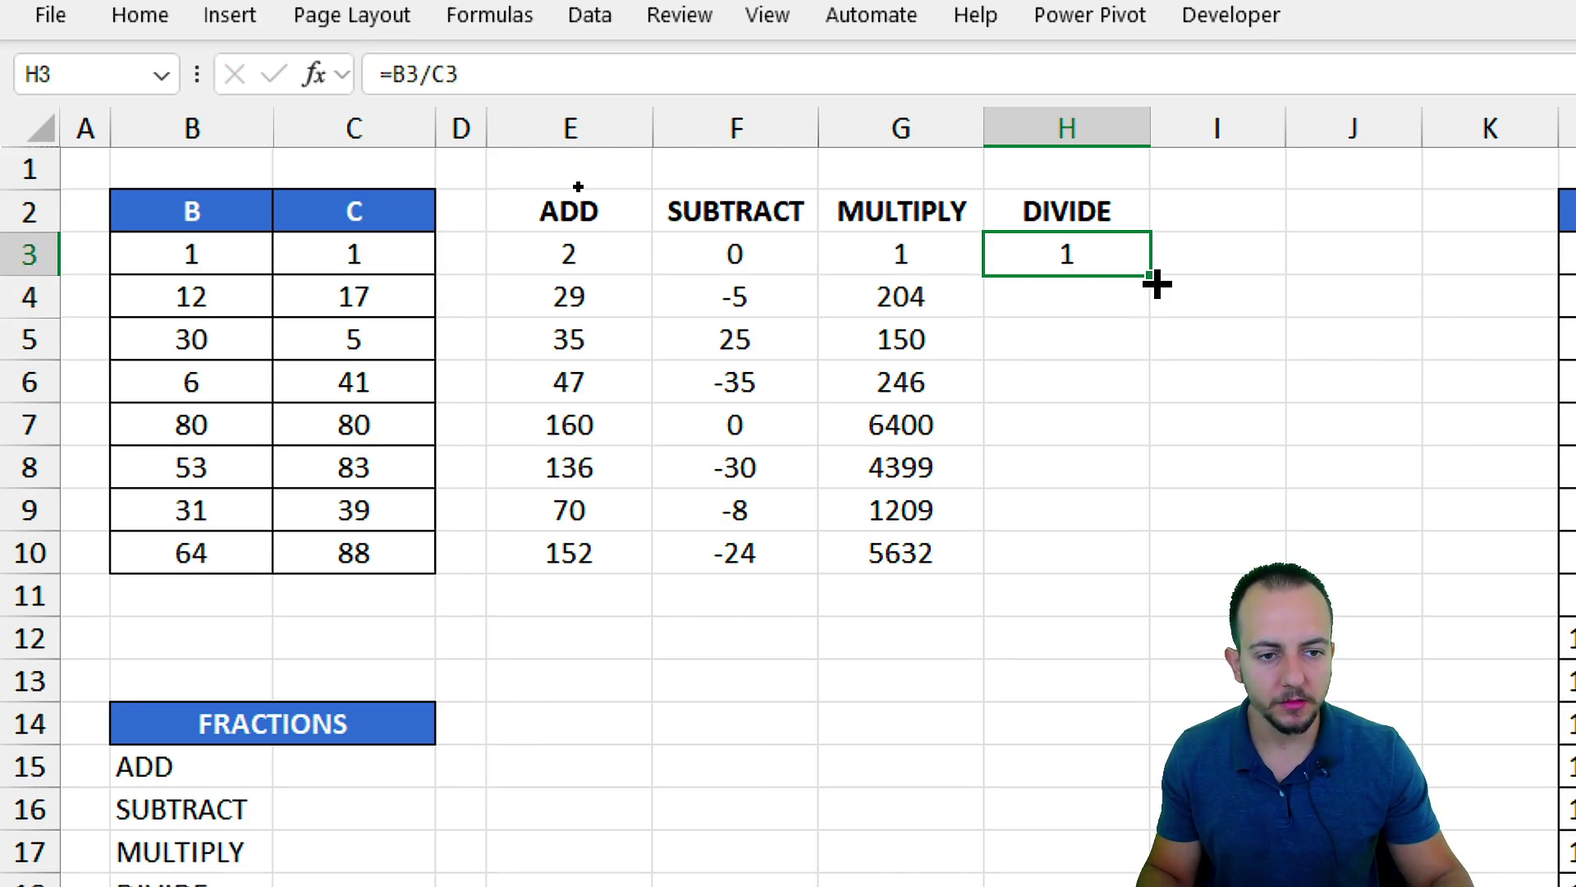
left_click_drag(1150, 276, 1107, 561)
left_click(1097, 279)
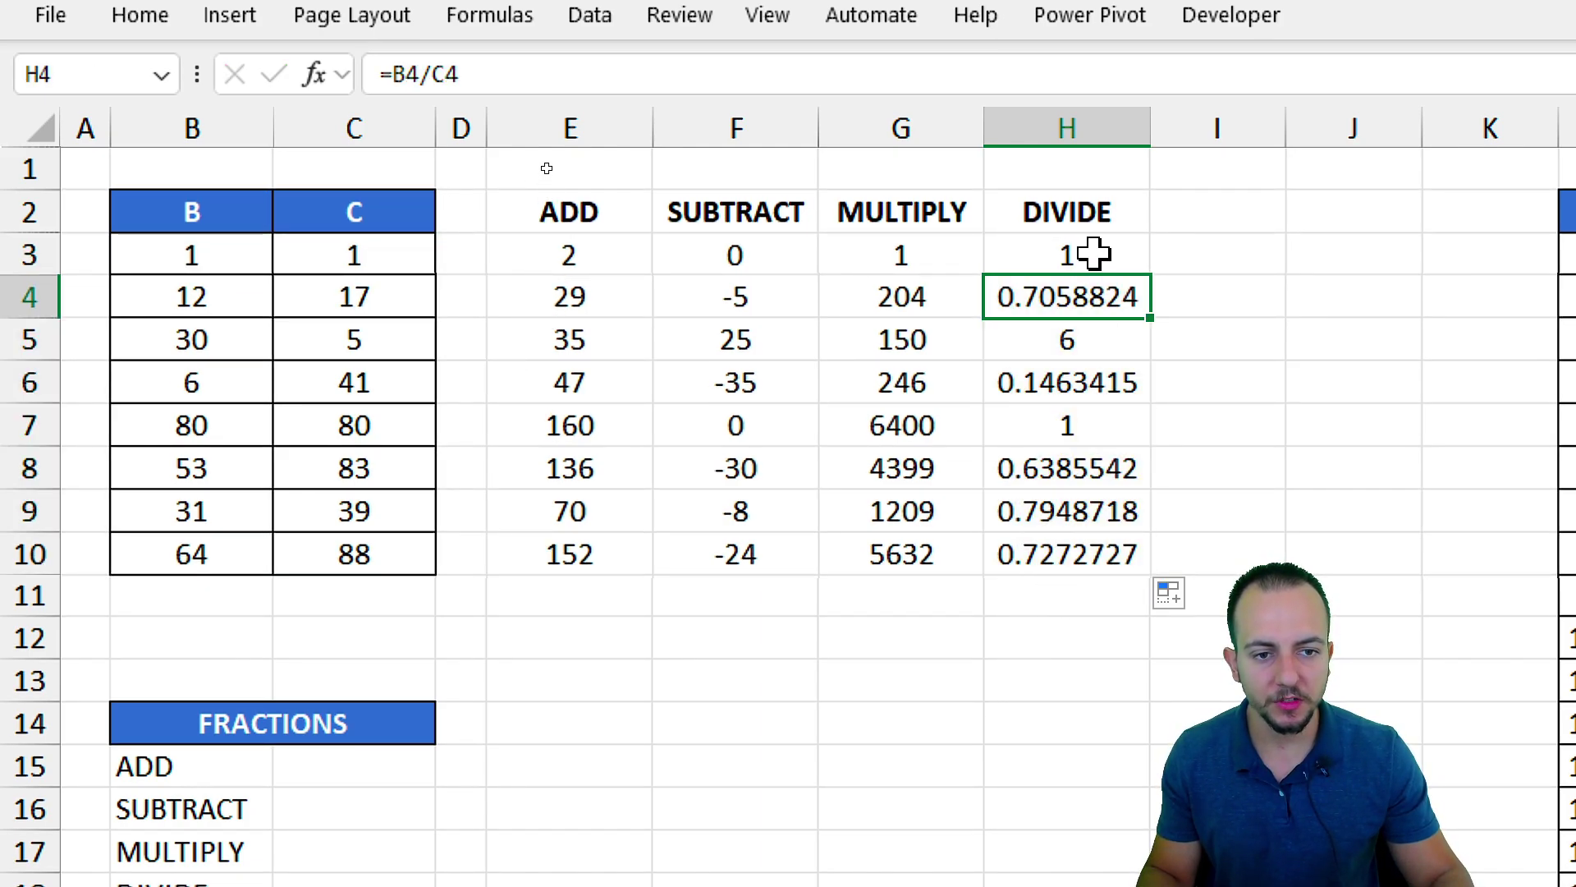
- Examine the decimal places of the division results in H3:H10, comparing the fractional result in H4 with the whole number in H7
left_click_drag(1097, 254, 1147, 549)
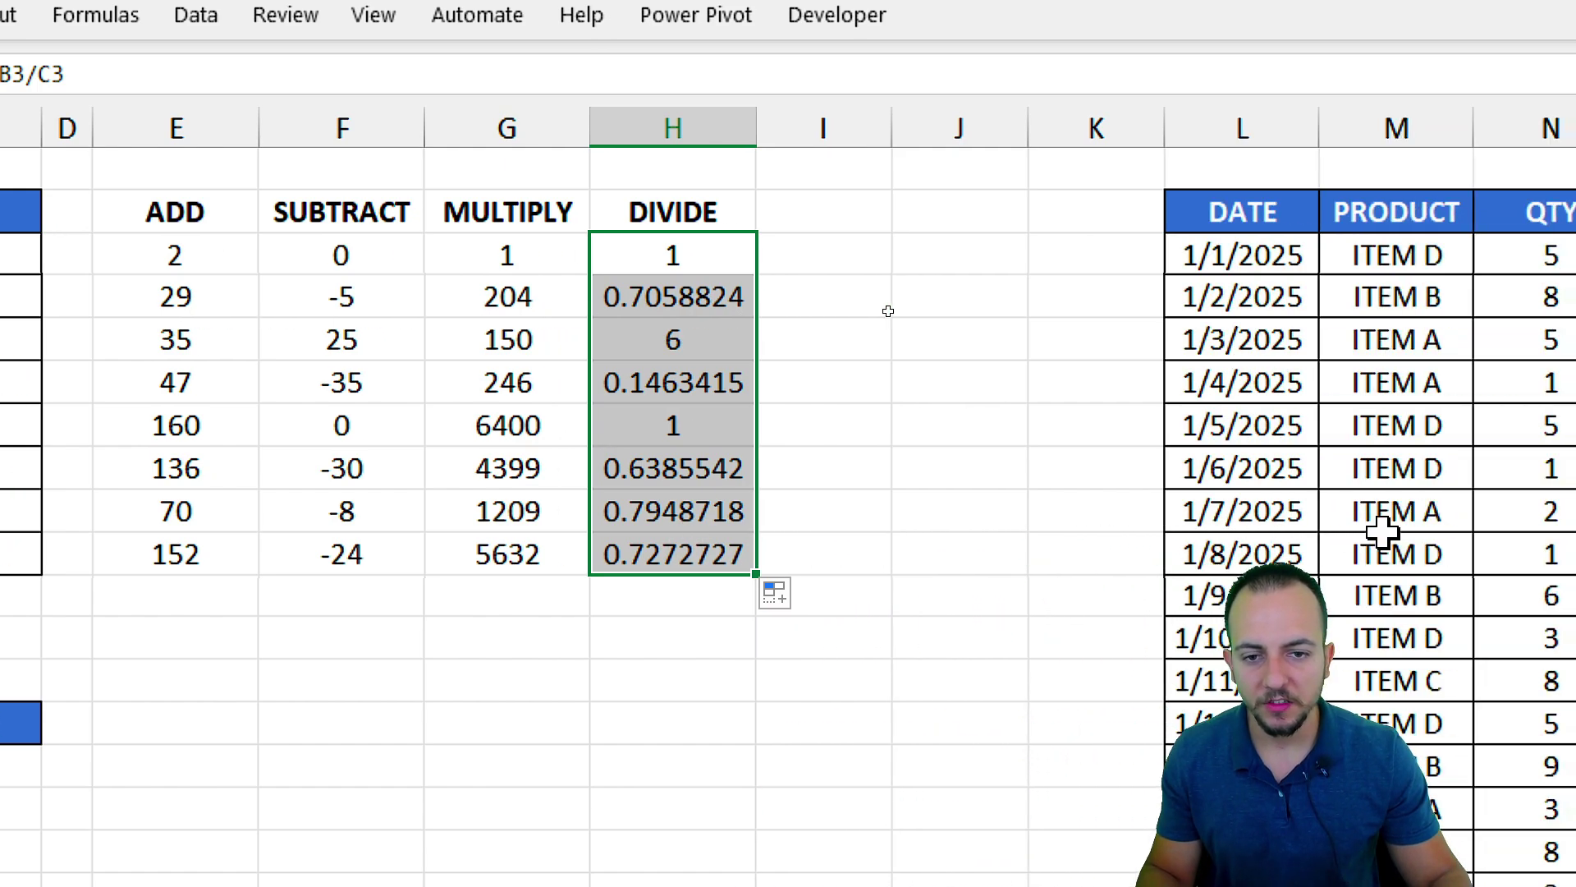
left_click(744, 309)
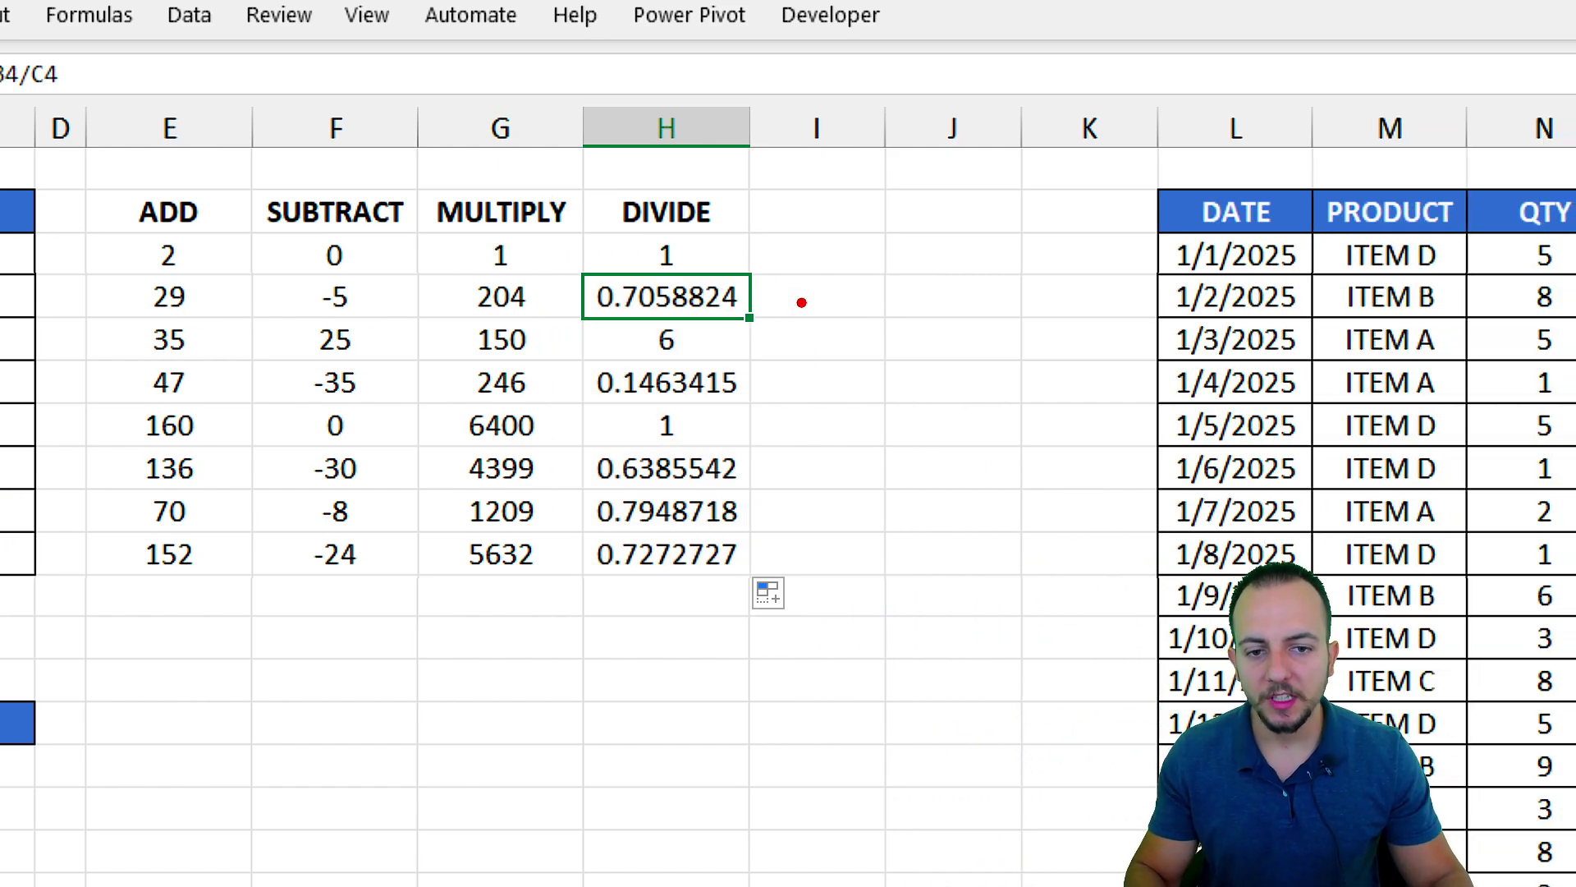
left_click_drag(618, 271, 865, 370)
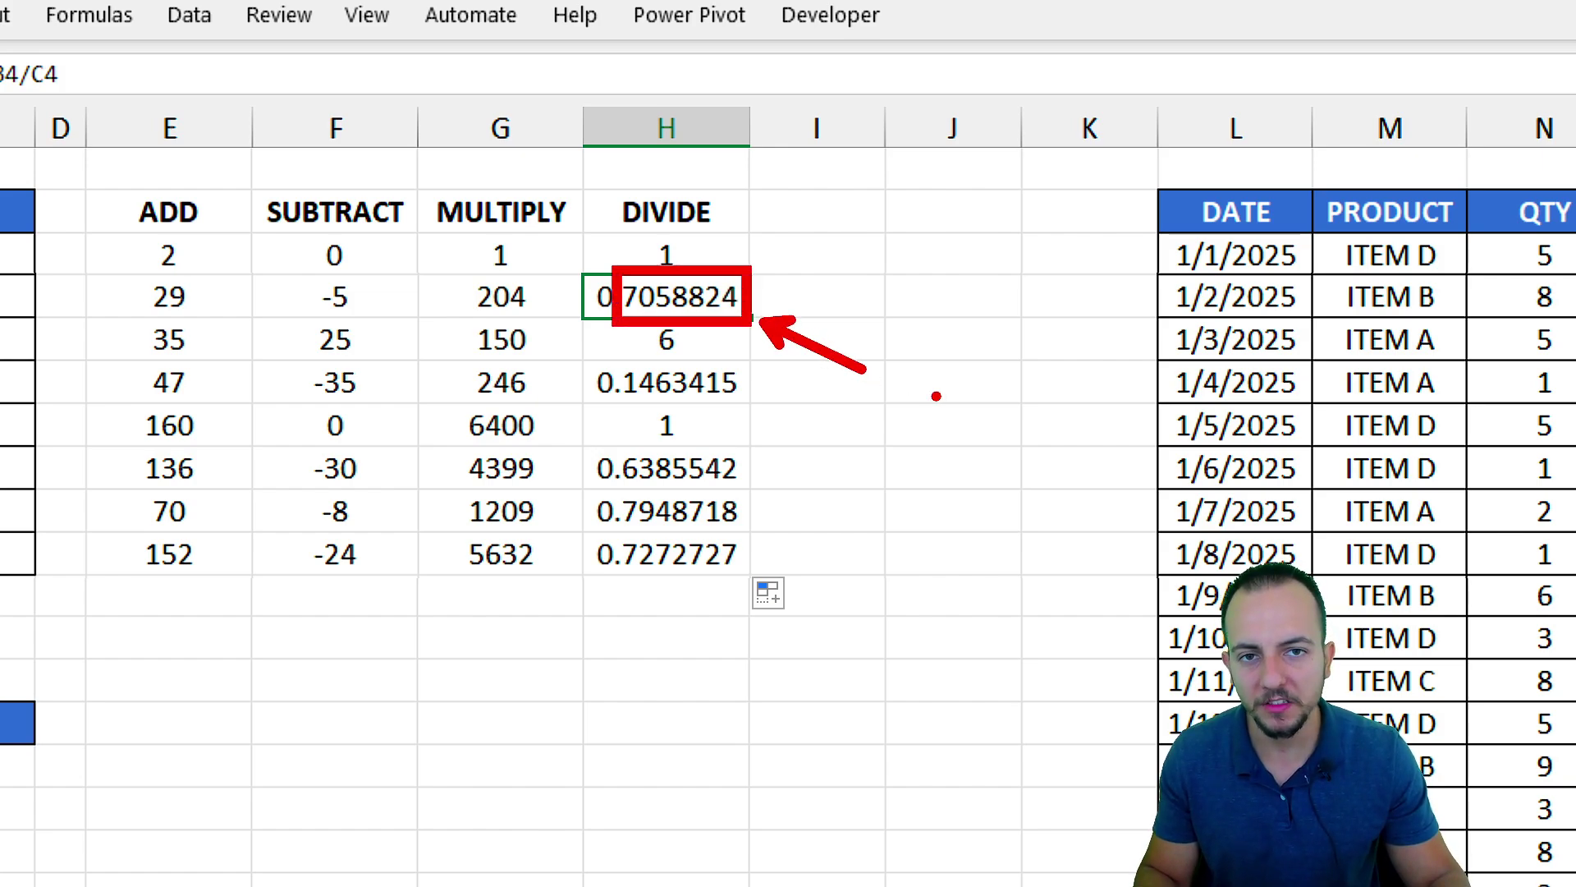
key("ctrl+z")
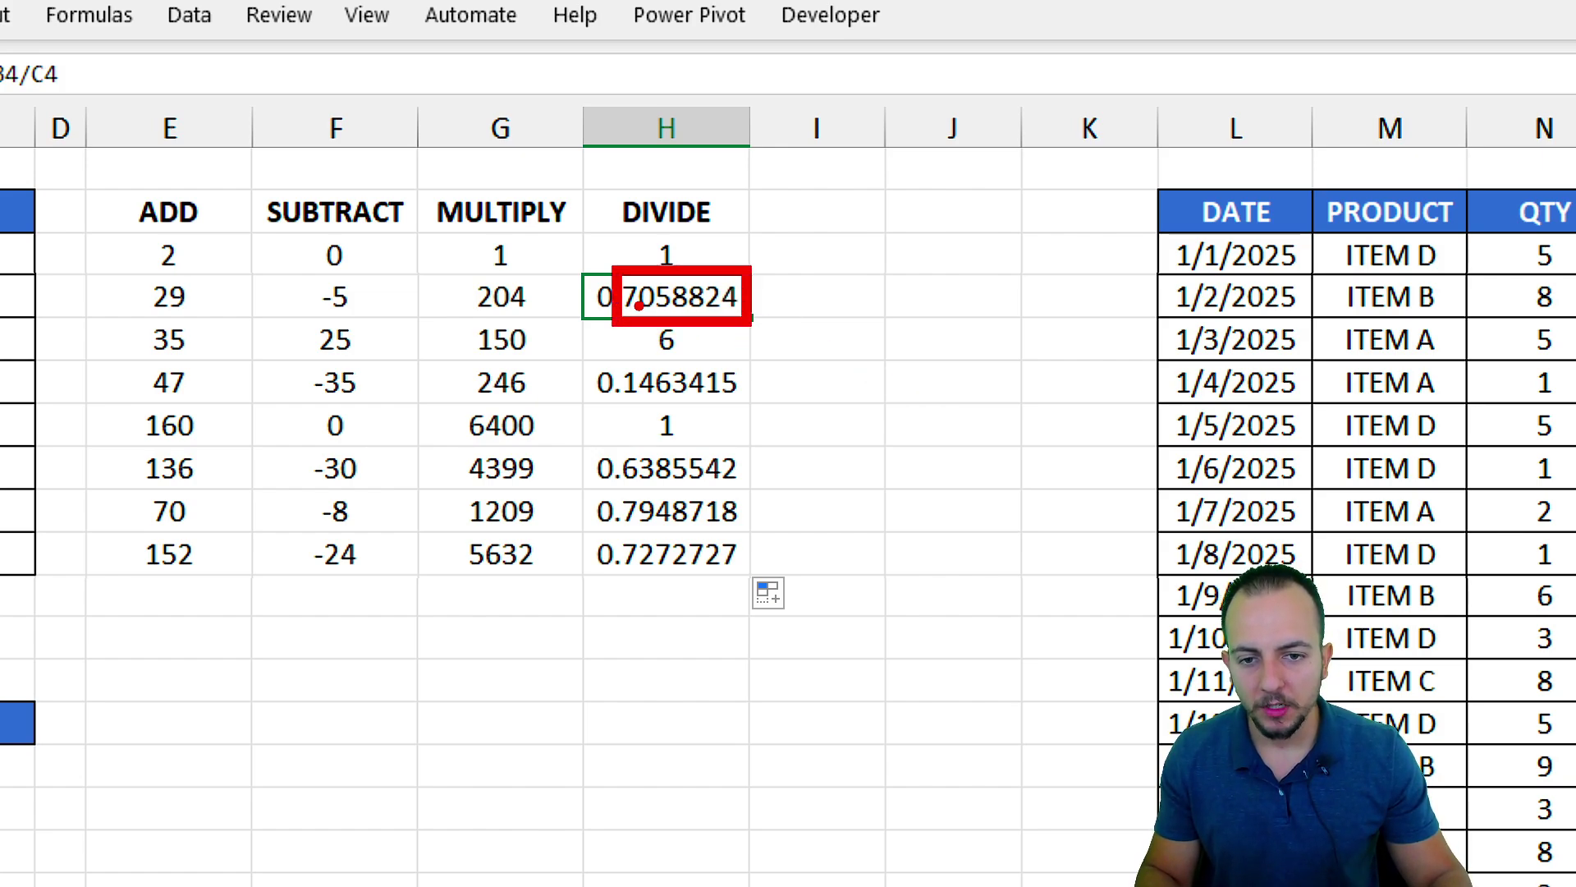
mouse_move(768, 256)
left_mouse_down()
mouse_move(825, 251)
mouse_move(790, 308)
left_mouse_up()
left_click_drag(769, 282, 838, 281)
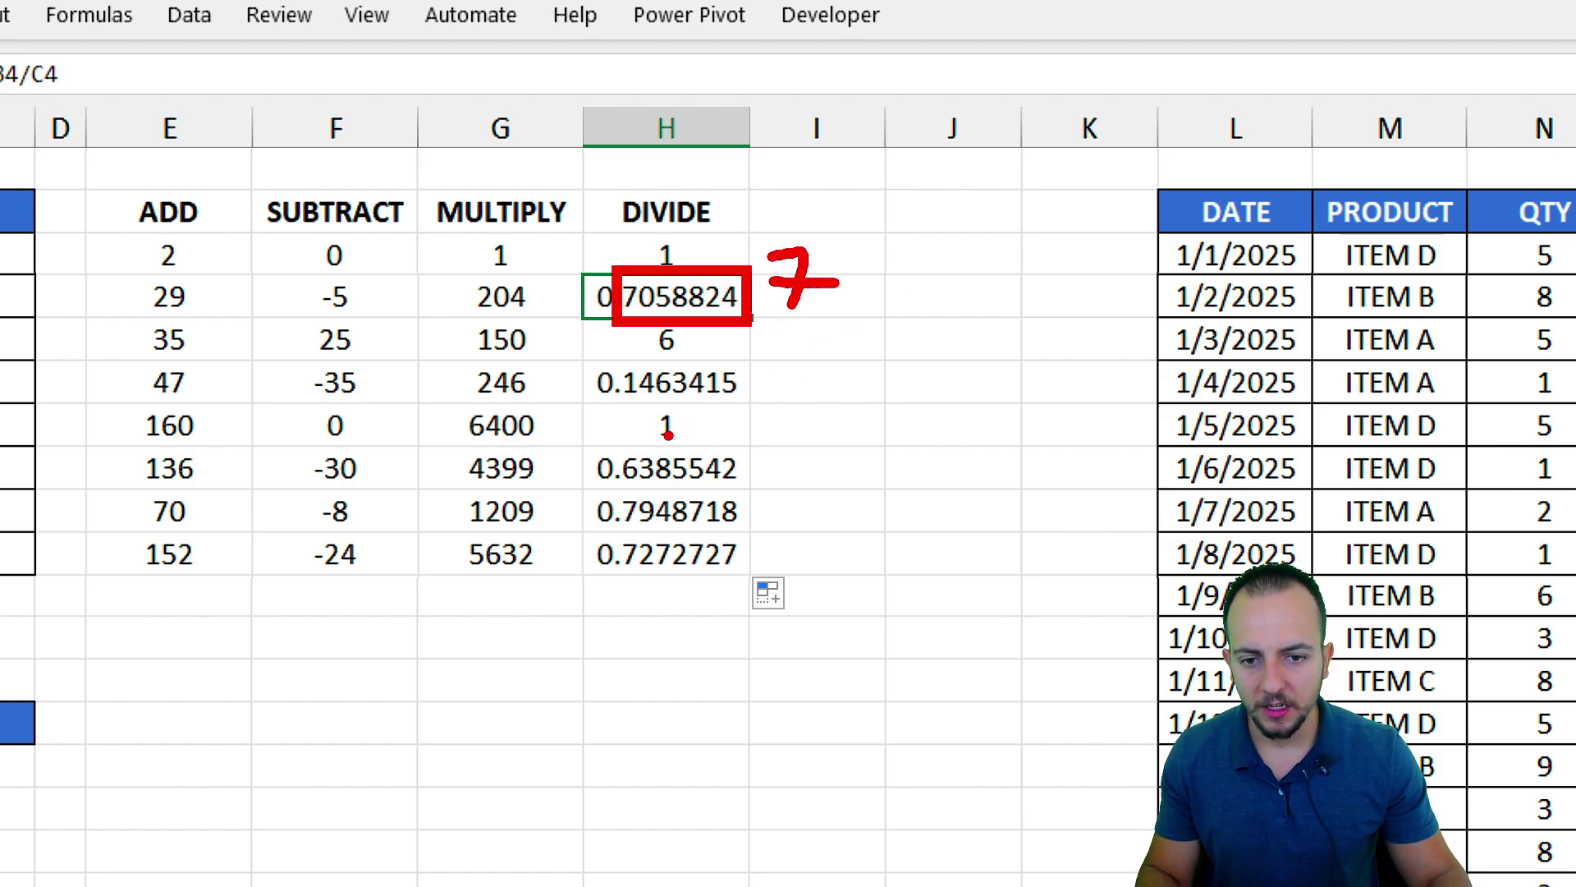
mouse_move(645, 391)
left_mouse_down()
mouse_move(692, 448)
mouse_move(814, 491)
mouse_move(899, 441)
mouse_move(836, 480)
left_mouse_up()
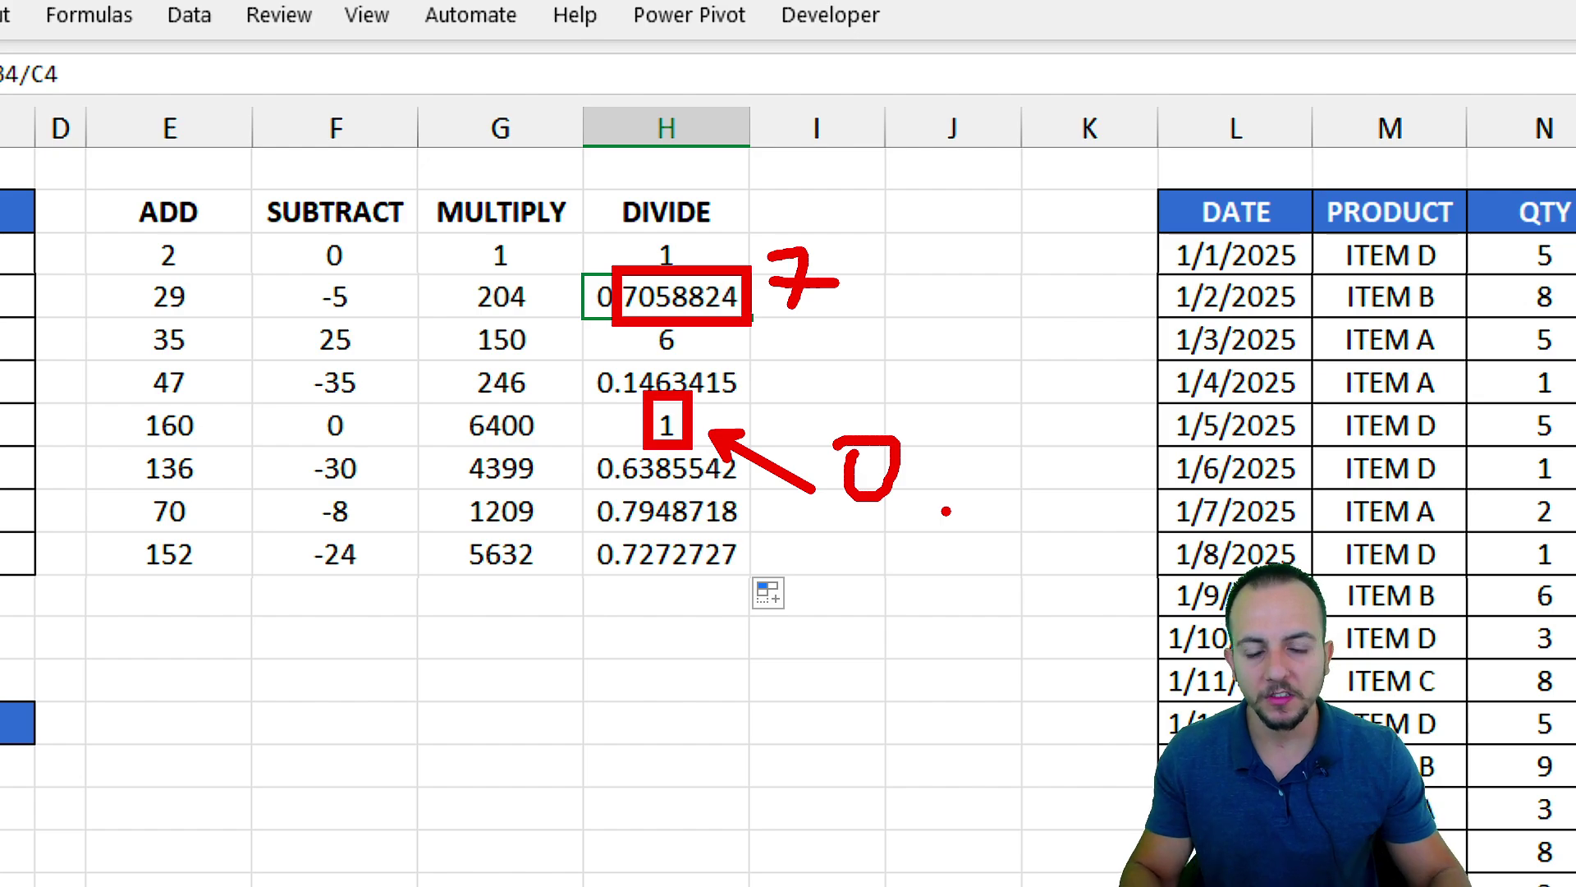
key("Escape")
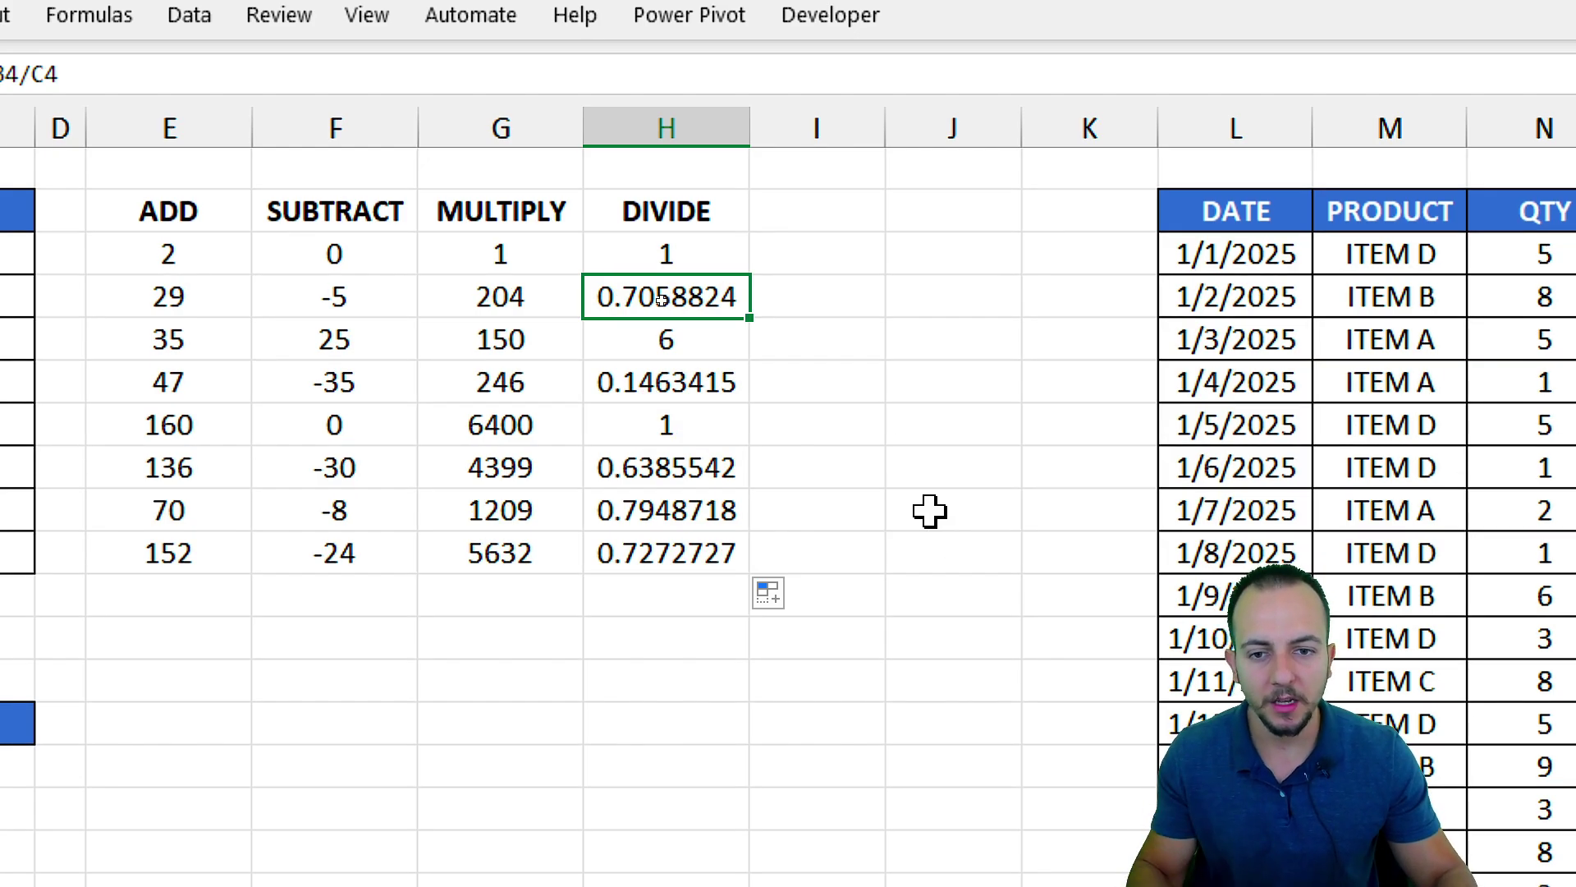
- Reduce the number format of the DIVIDE results in H3:H10 to zero decimal places
left_click_drag(689, 256, 702, 557)
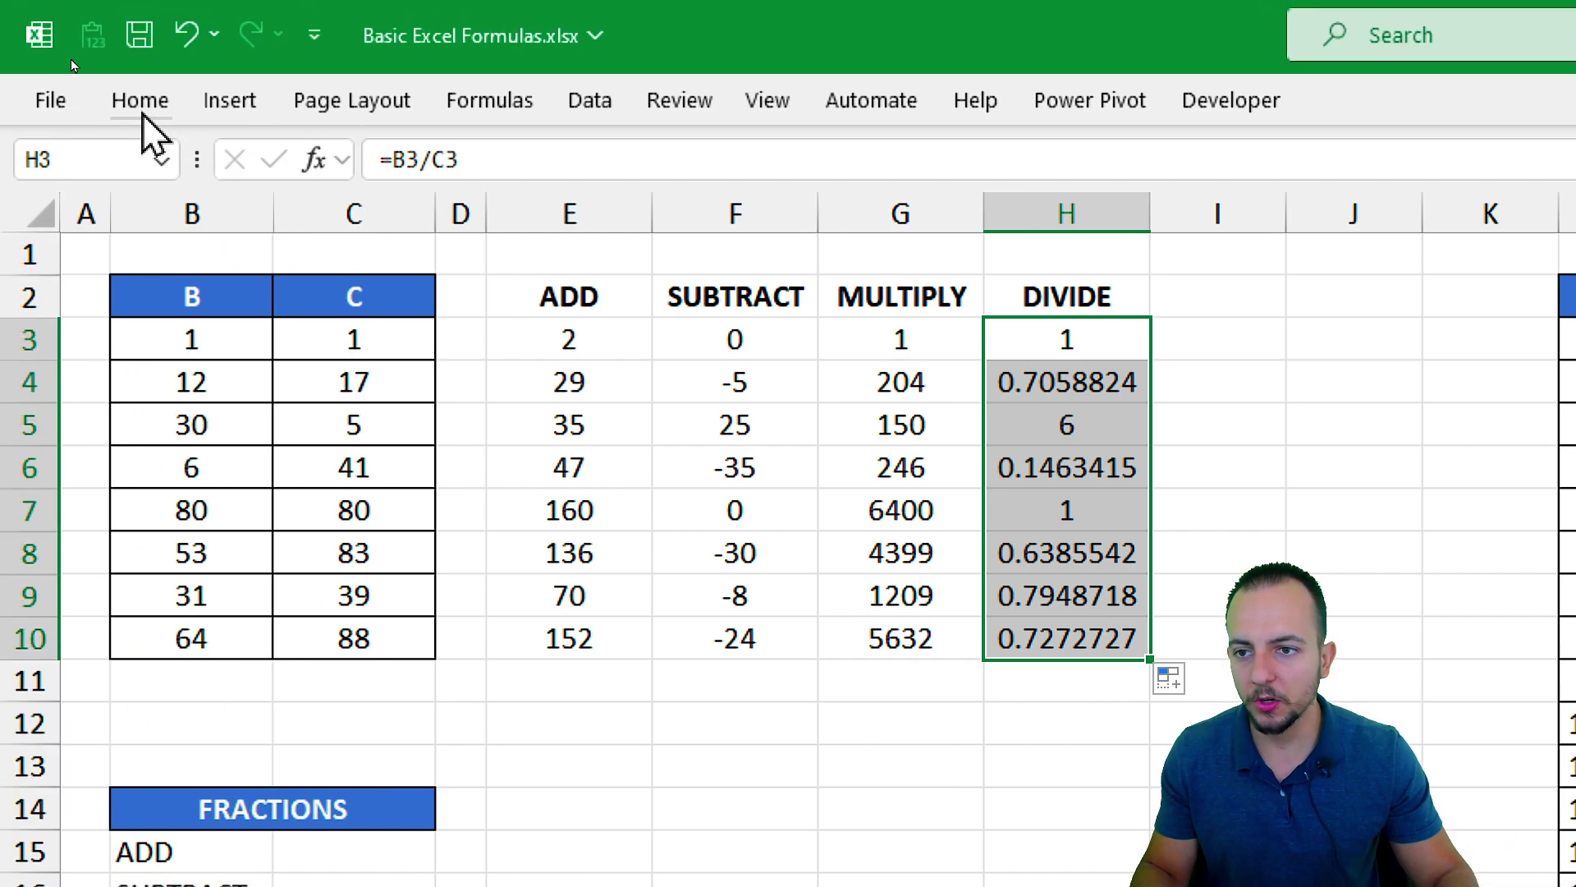
left_click(141, 102)
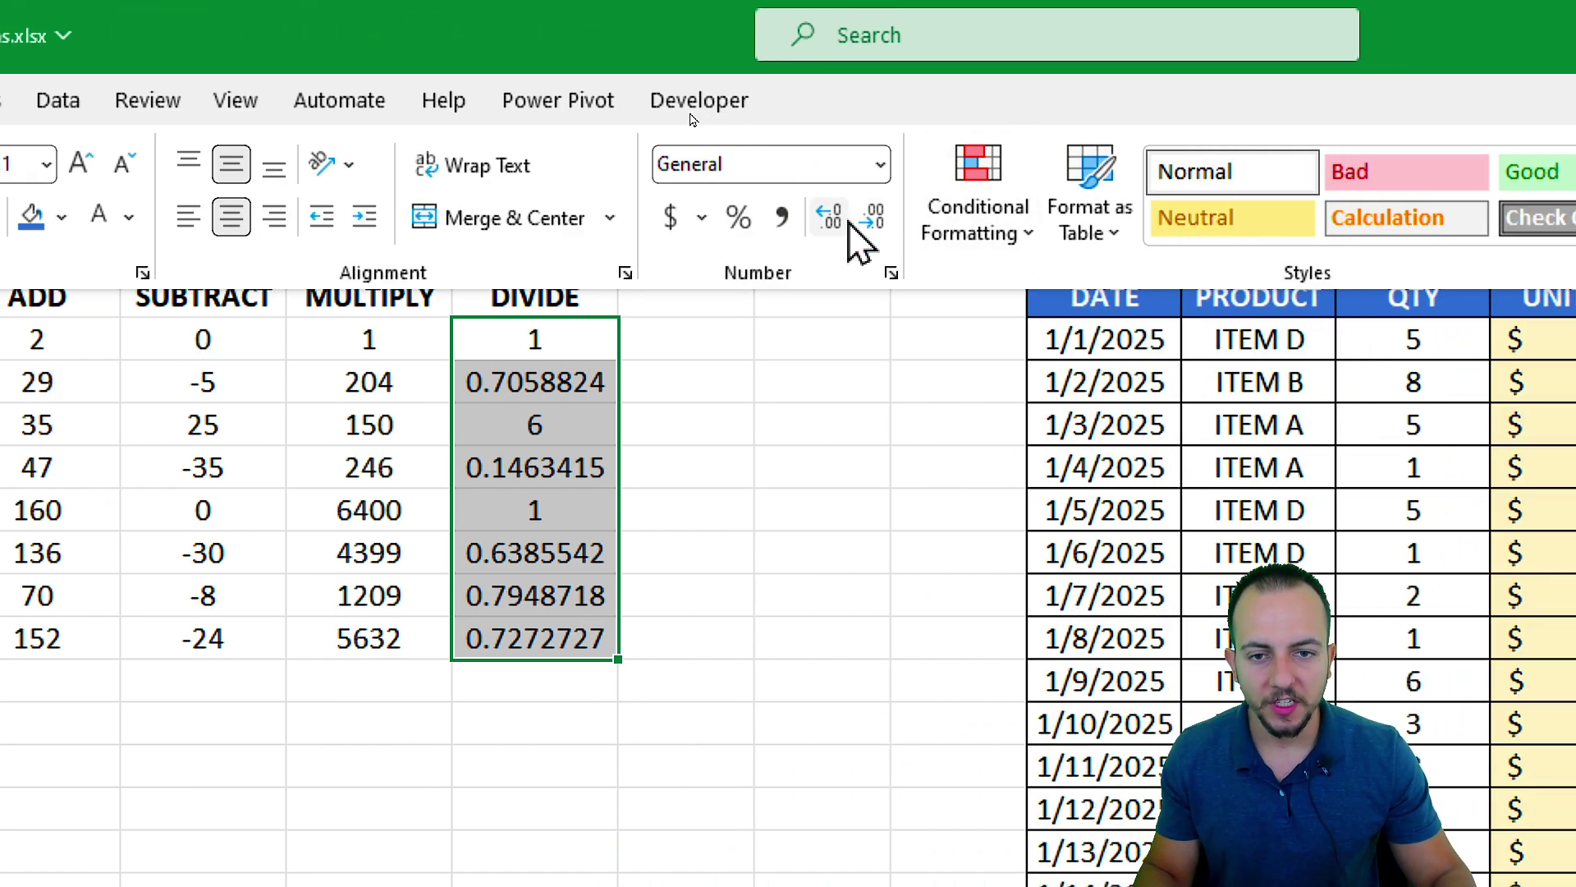
left_click(881, 165)
left_click(882, 167)
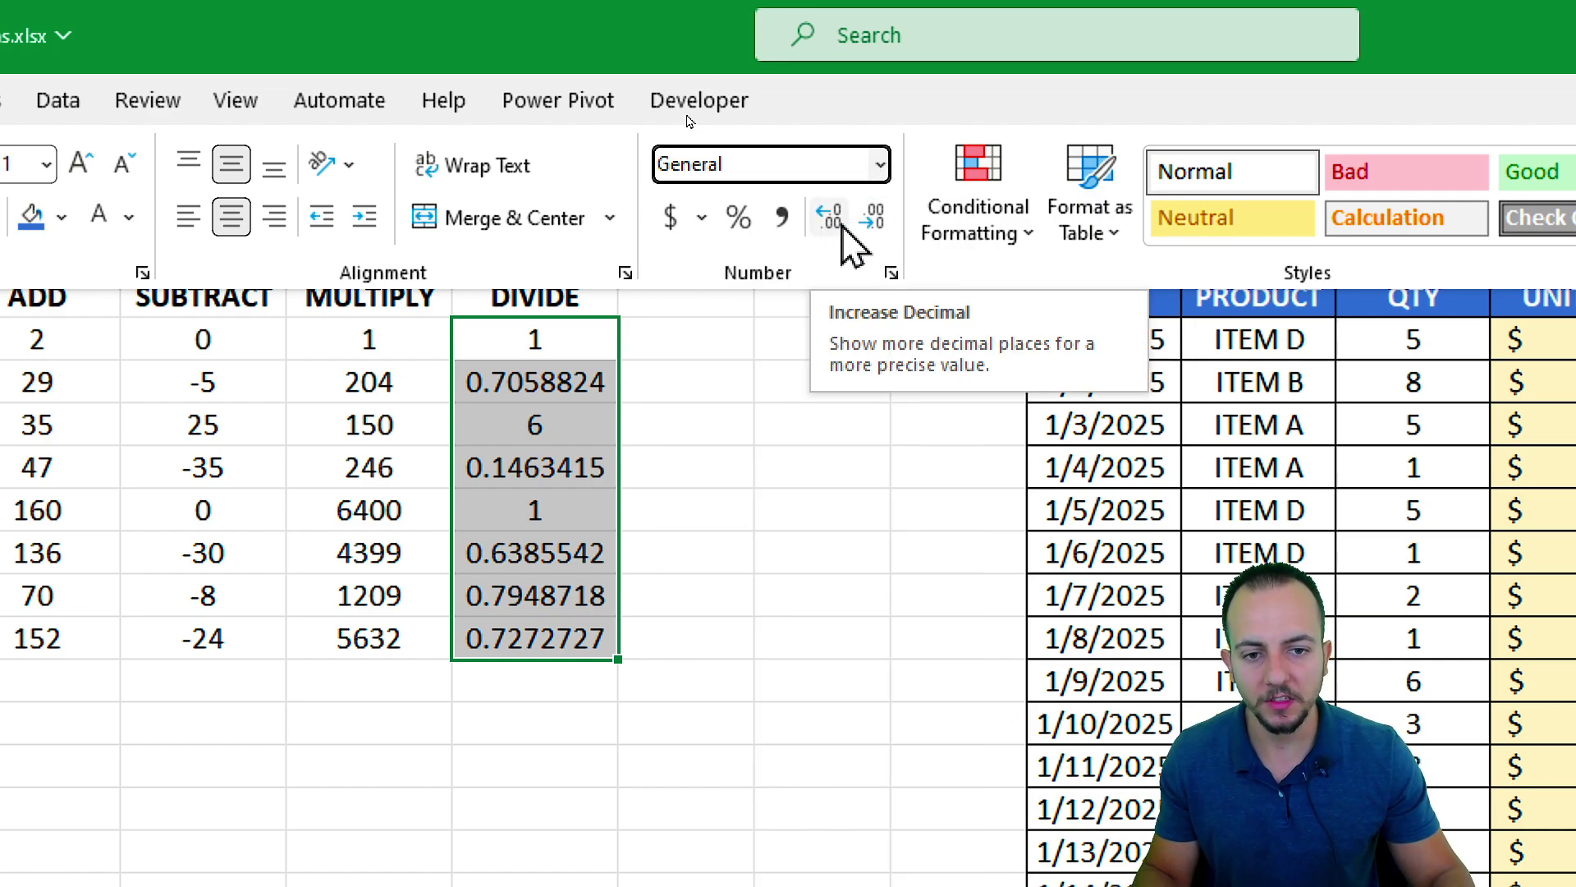
left_click(874, 228)
left_click(874, 229)
left_click(874, 228)
left_click(874, 229)
left_click(874, 228)
left_click(875, 228)
left_click(875, 229)
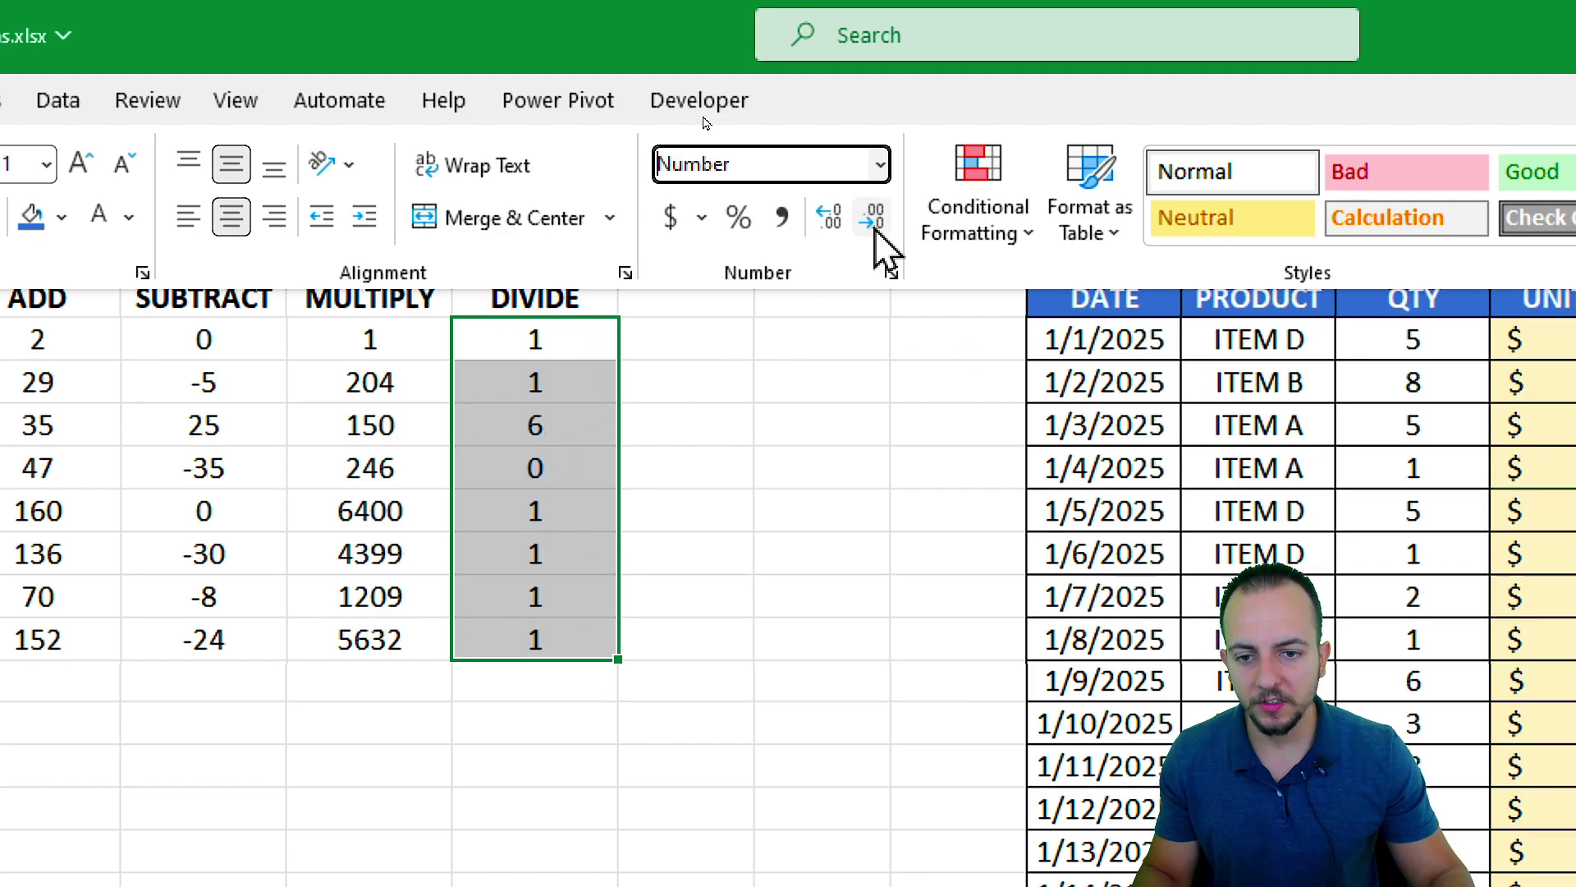
- Increase the DIVIDE results in H3:H10 to four decimal places and leave the range
left_click(829, 218)
left_click(830, 218)
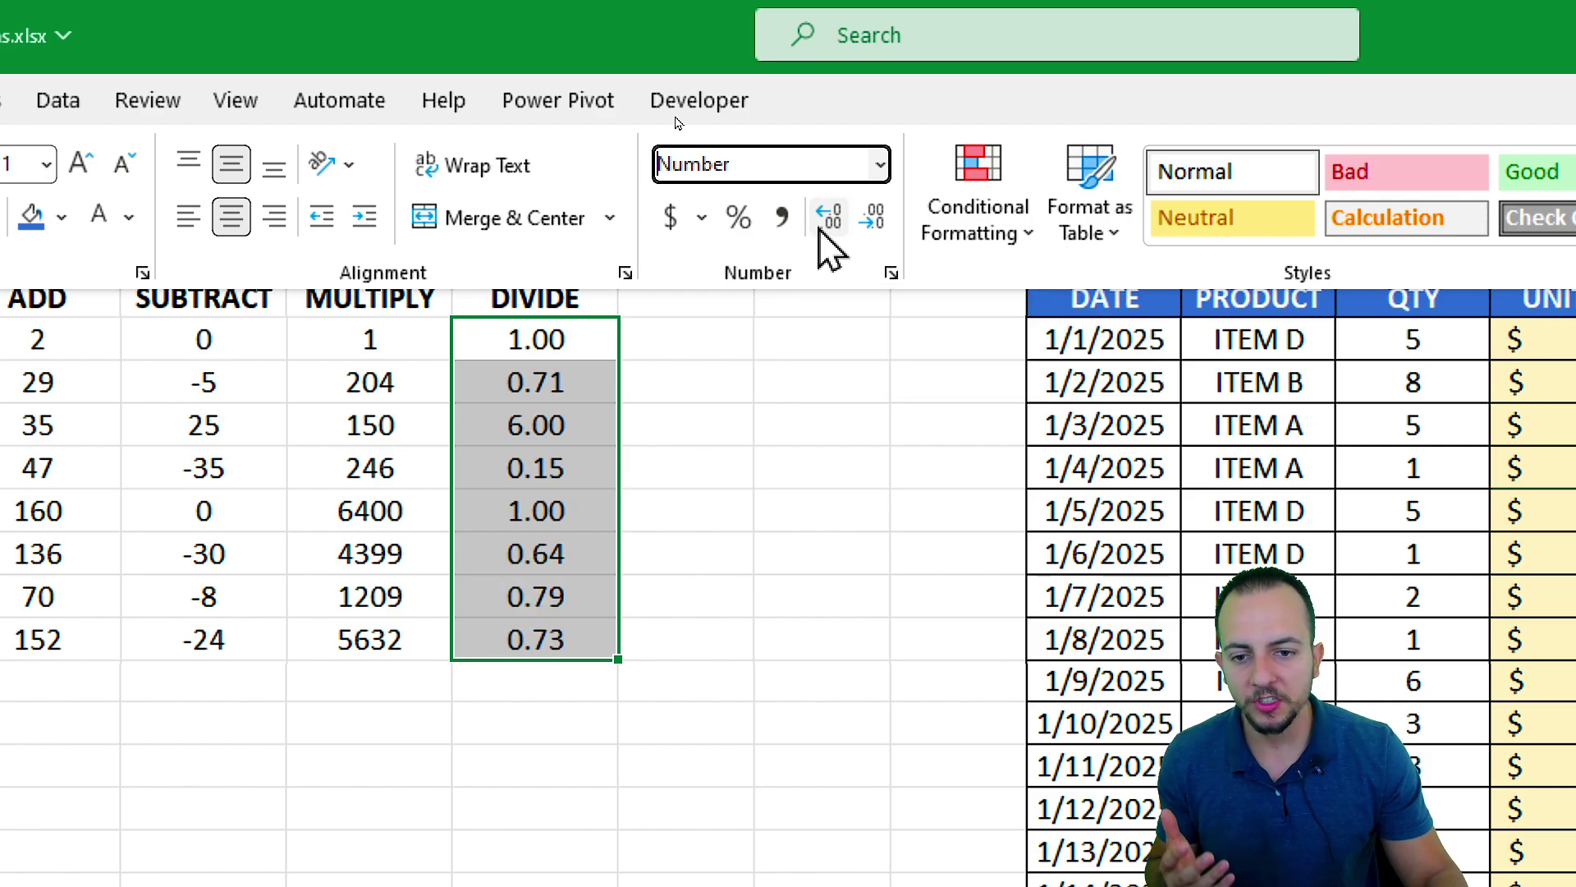
left_click(829, 219)
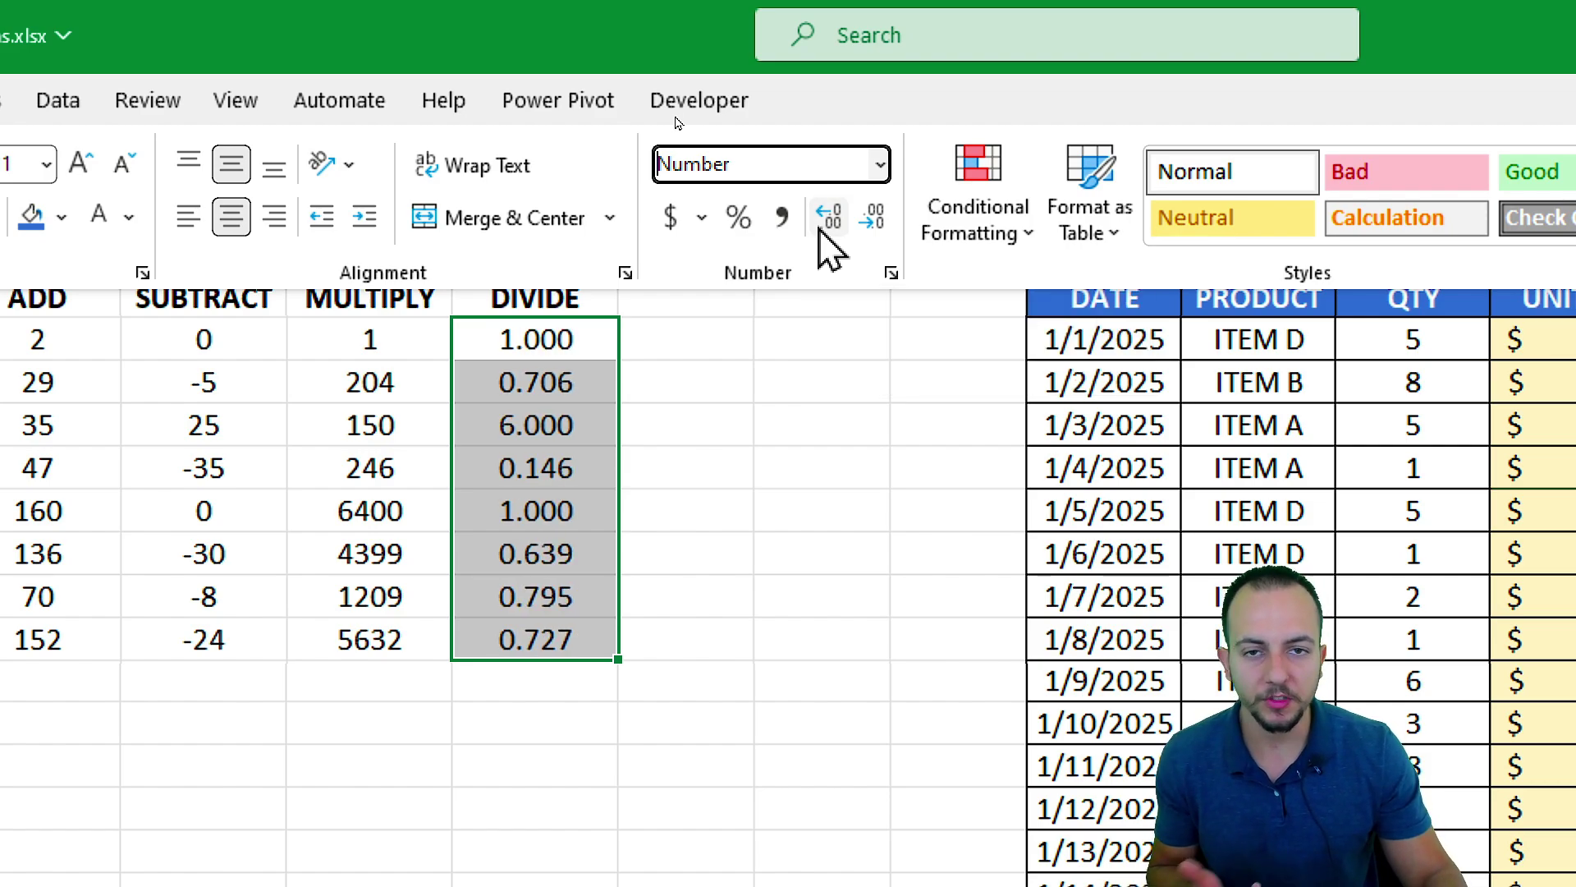
left_click(820, 230)
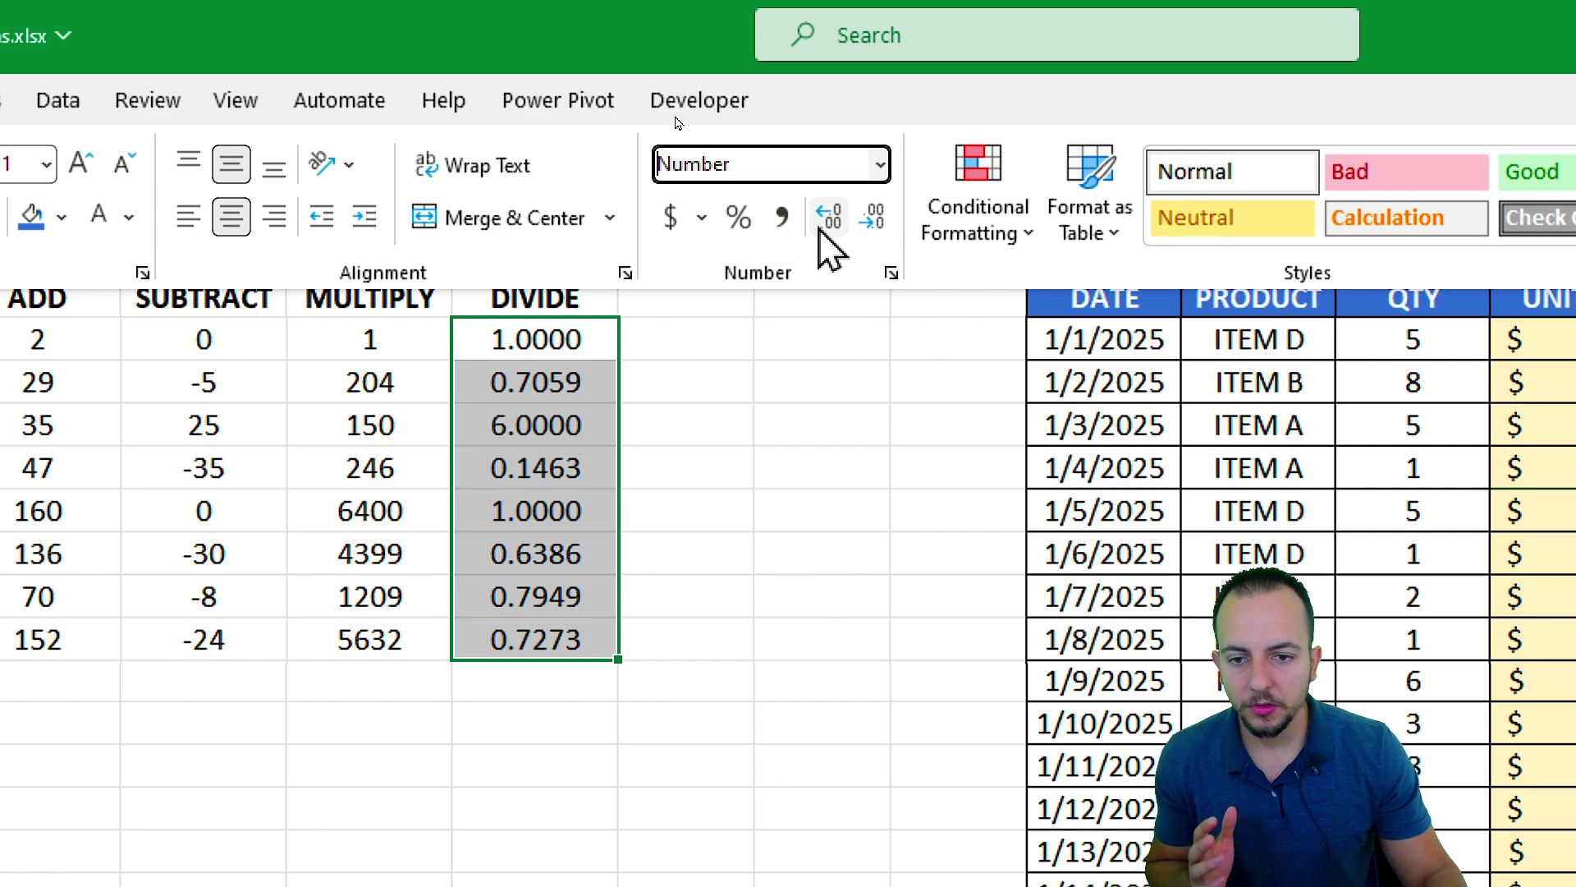
left_click(766, 357)
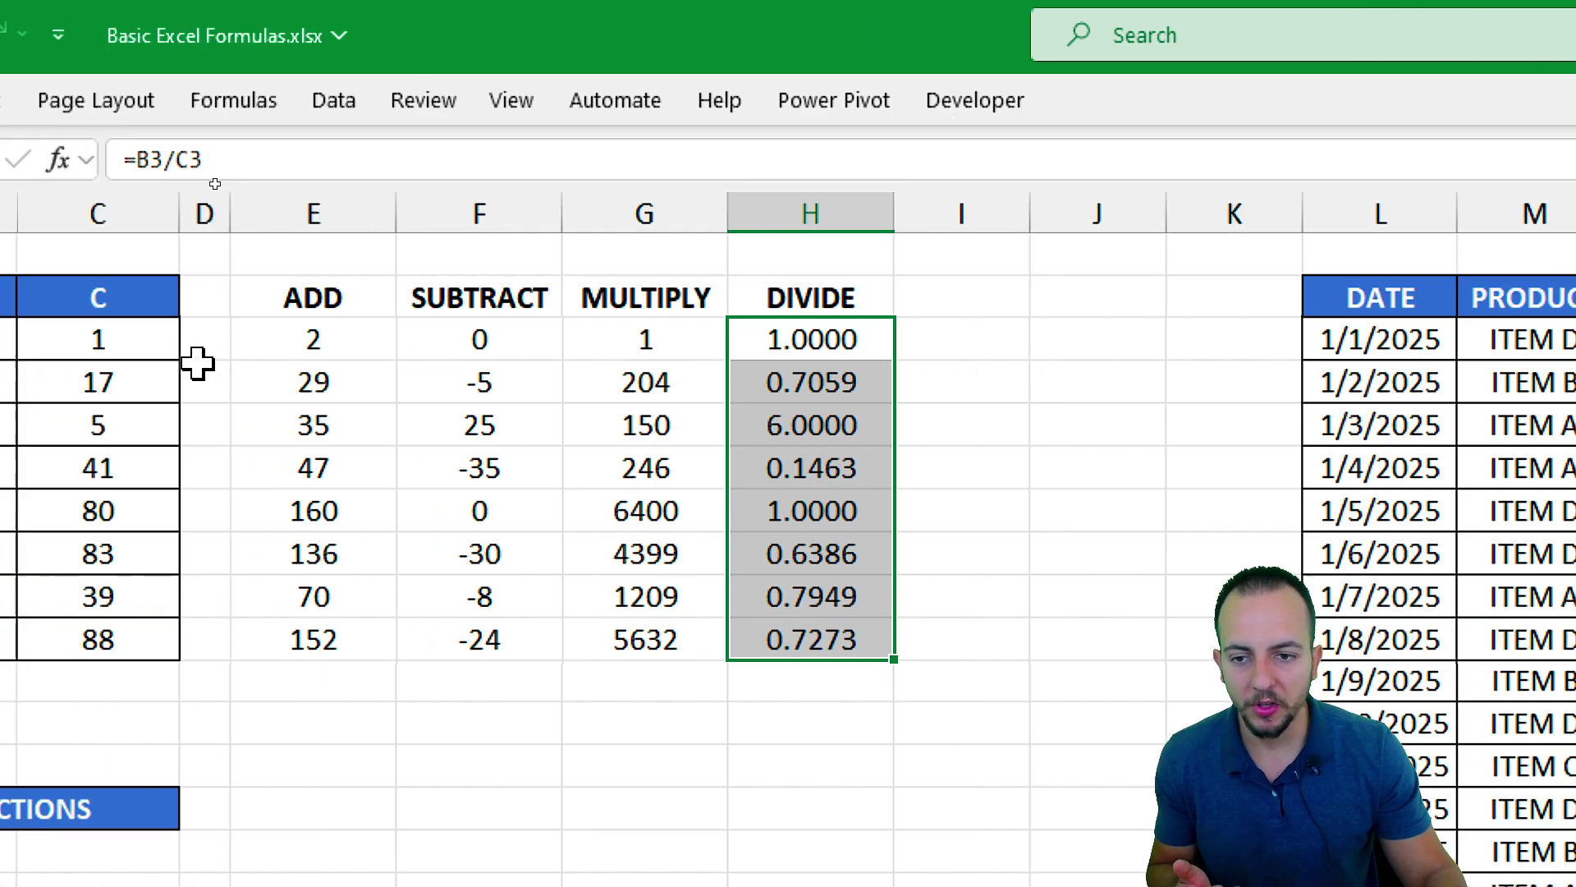
left_click(197, 317)
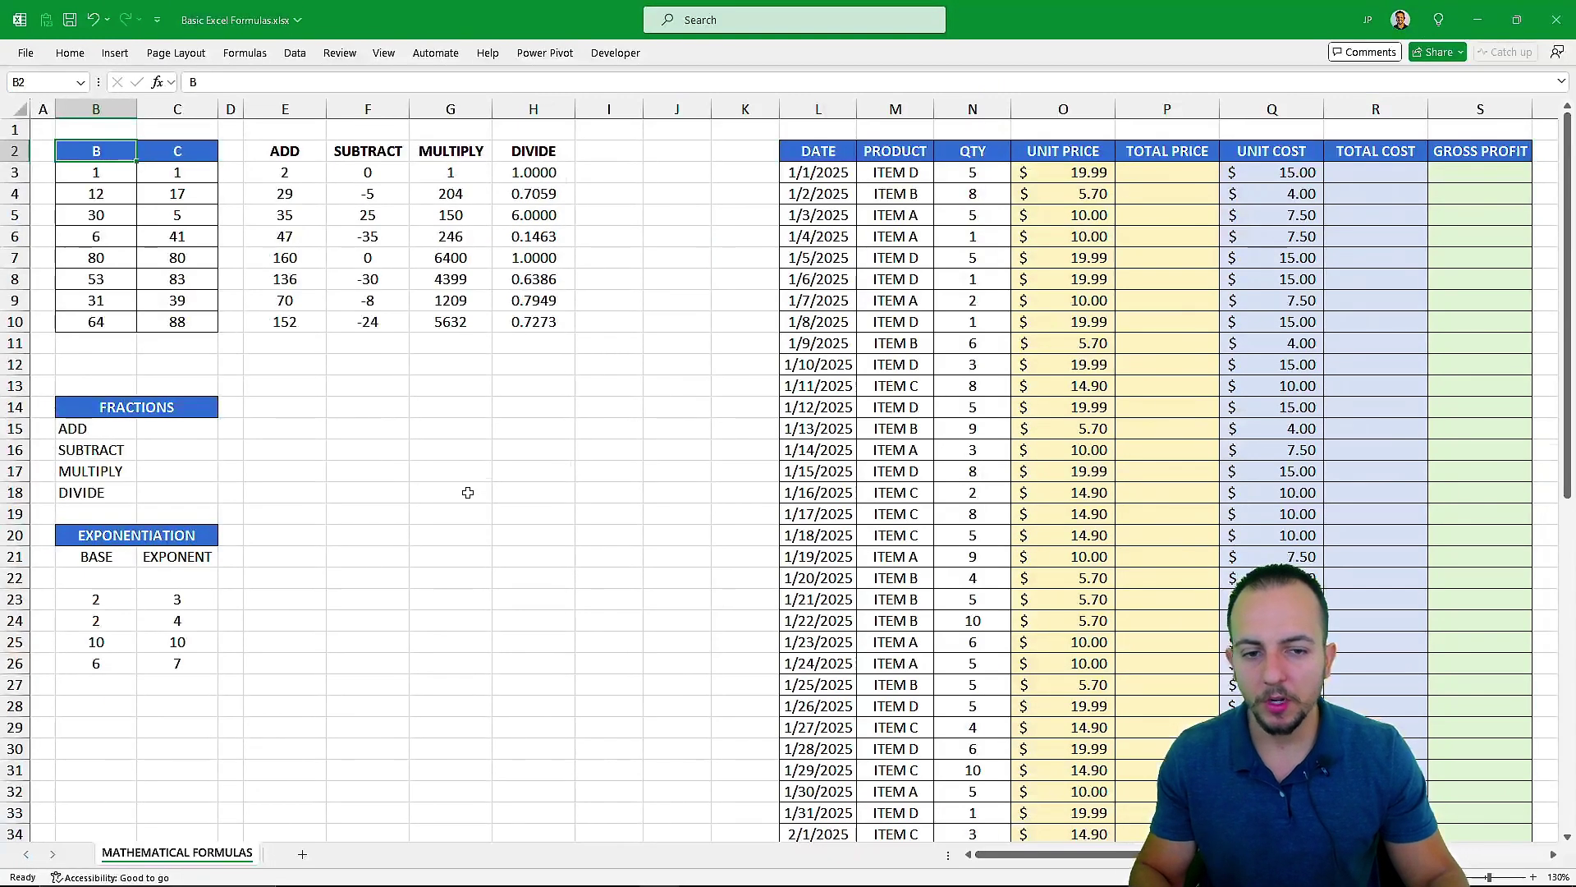
- Enter the formula =1/2+3/4 in cell C15, beside ADD in the FRACTIONS section
scroll(468, 492, "right", 5)
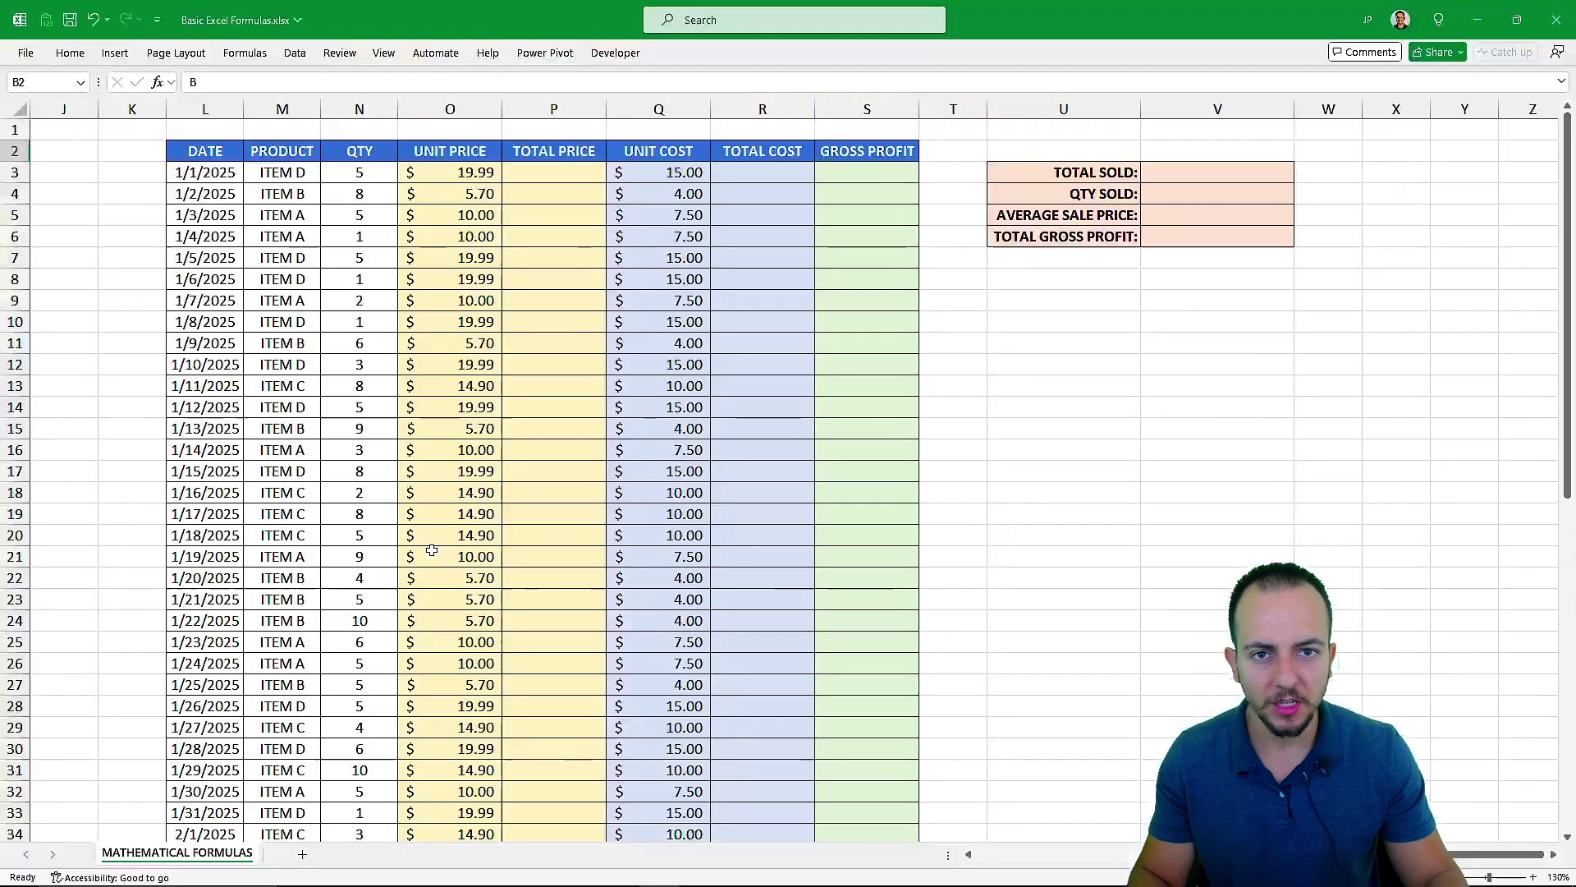
scroll(713, 775, "left", 5)
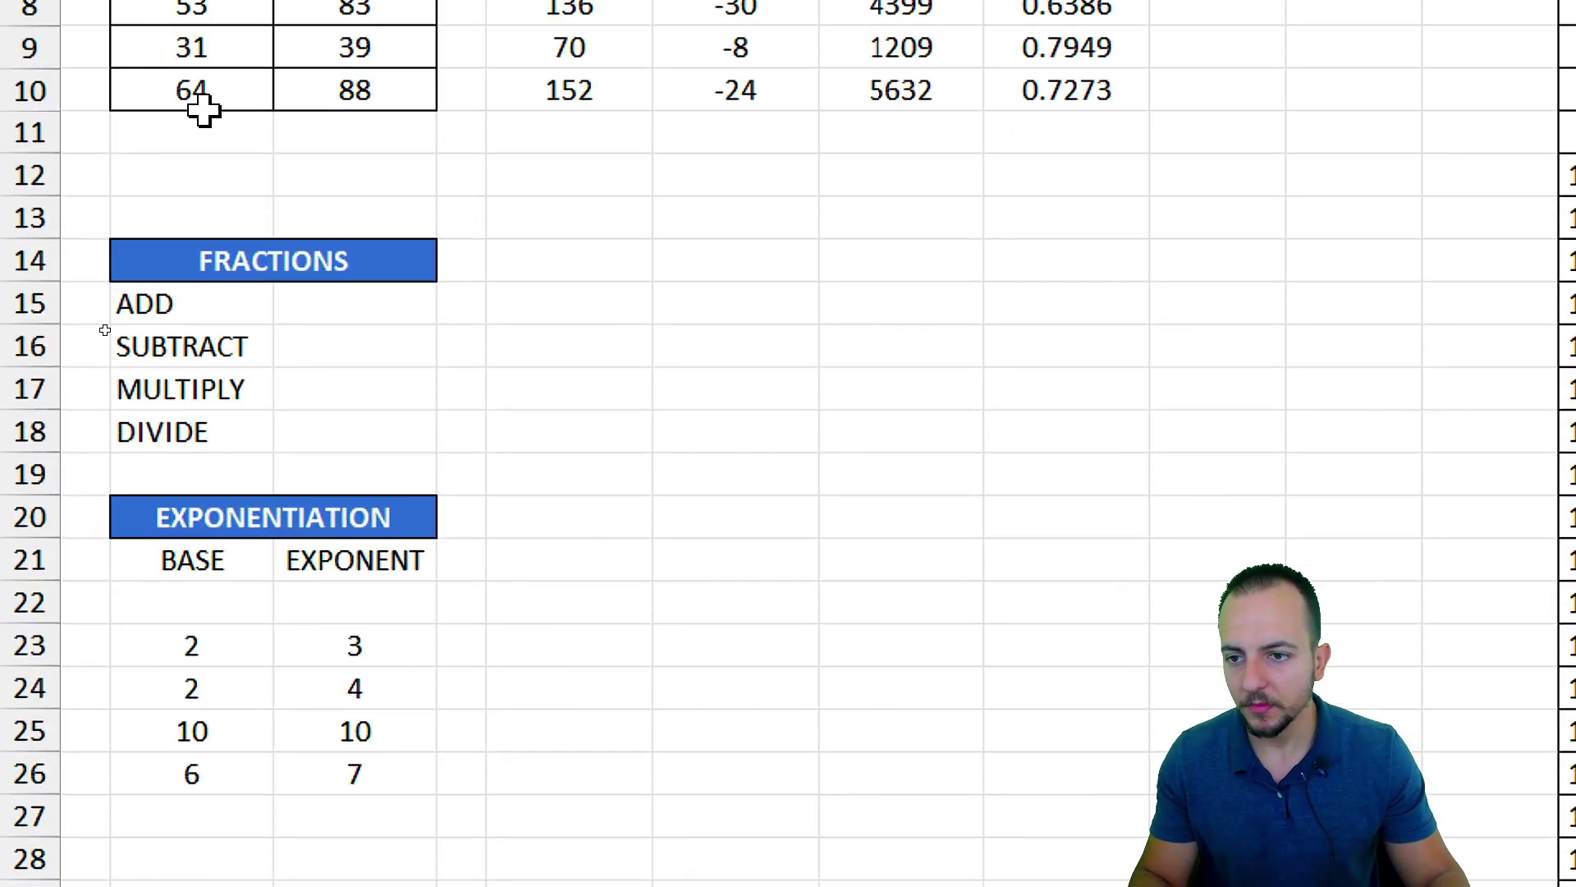
left_click(335, 207)
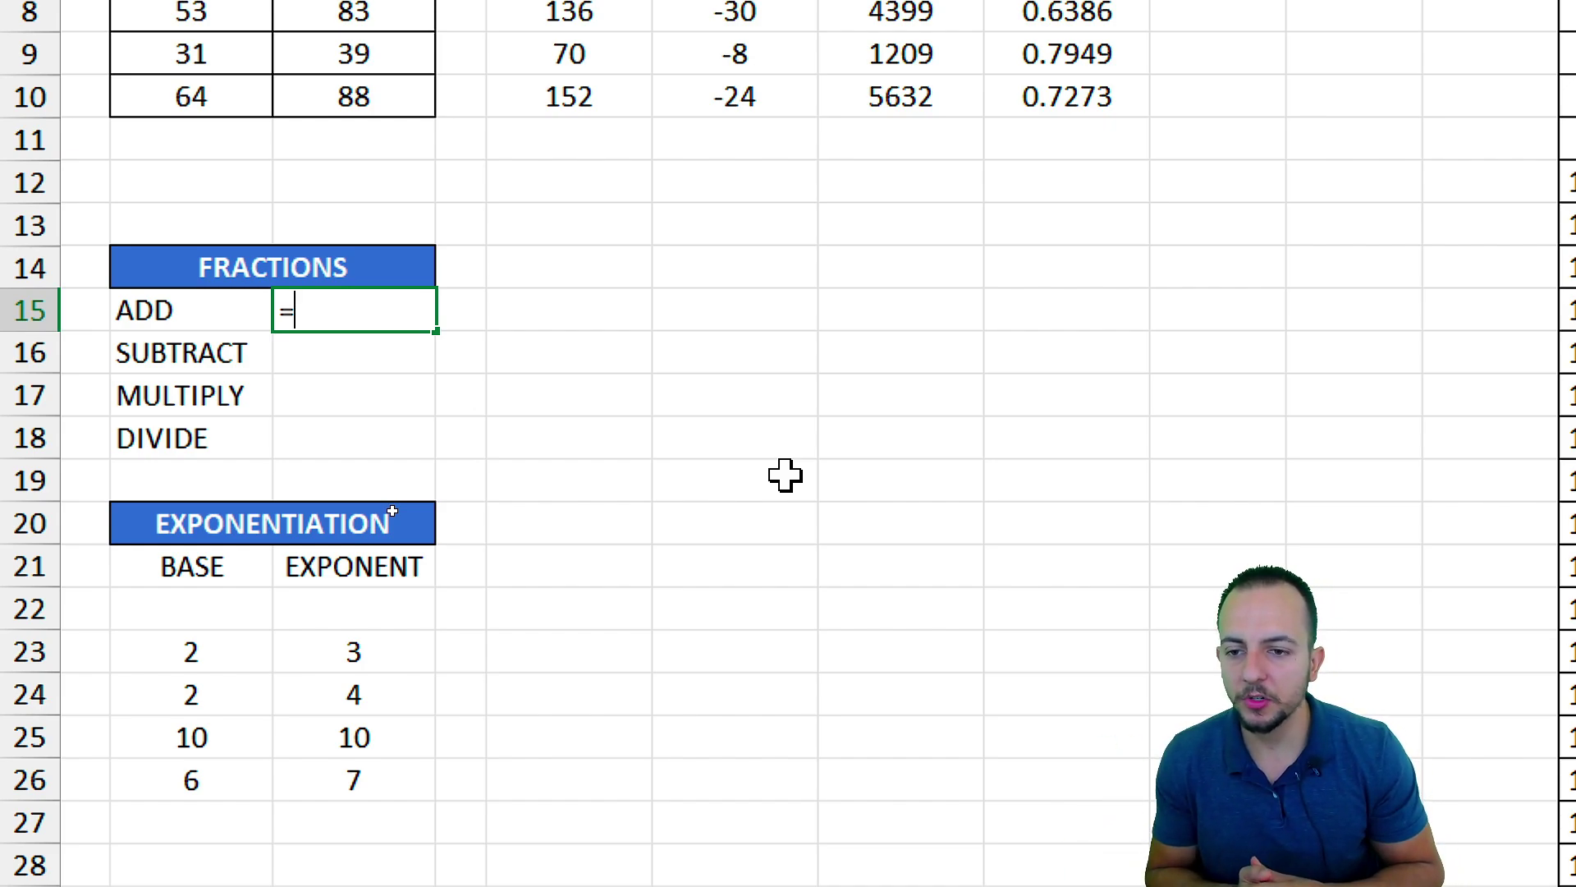
type("1")
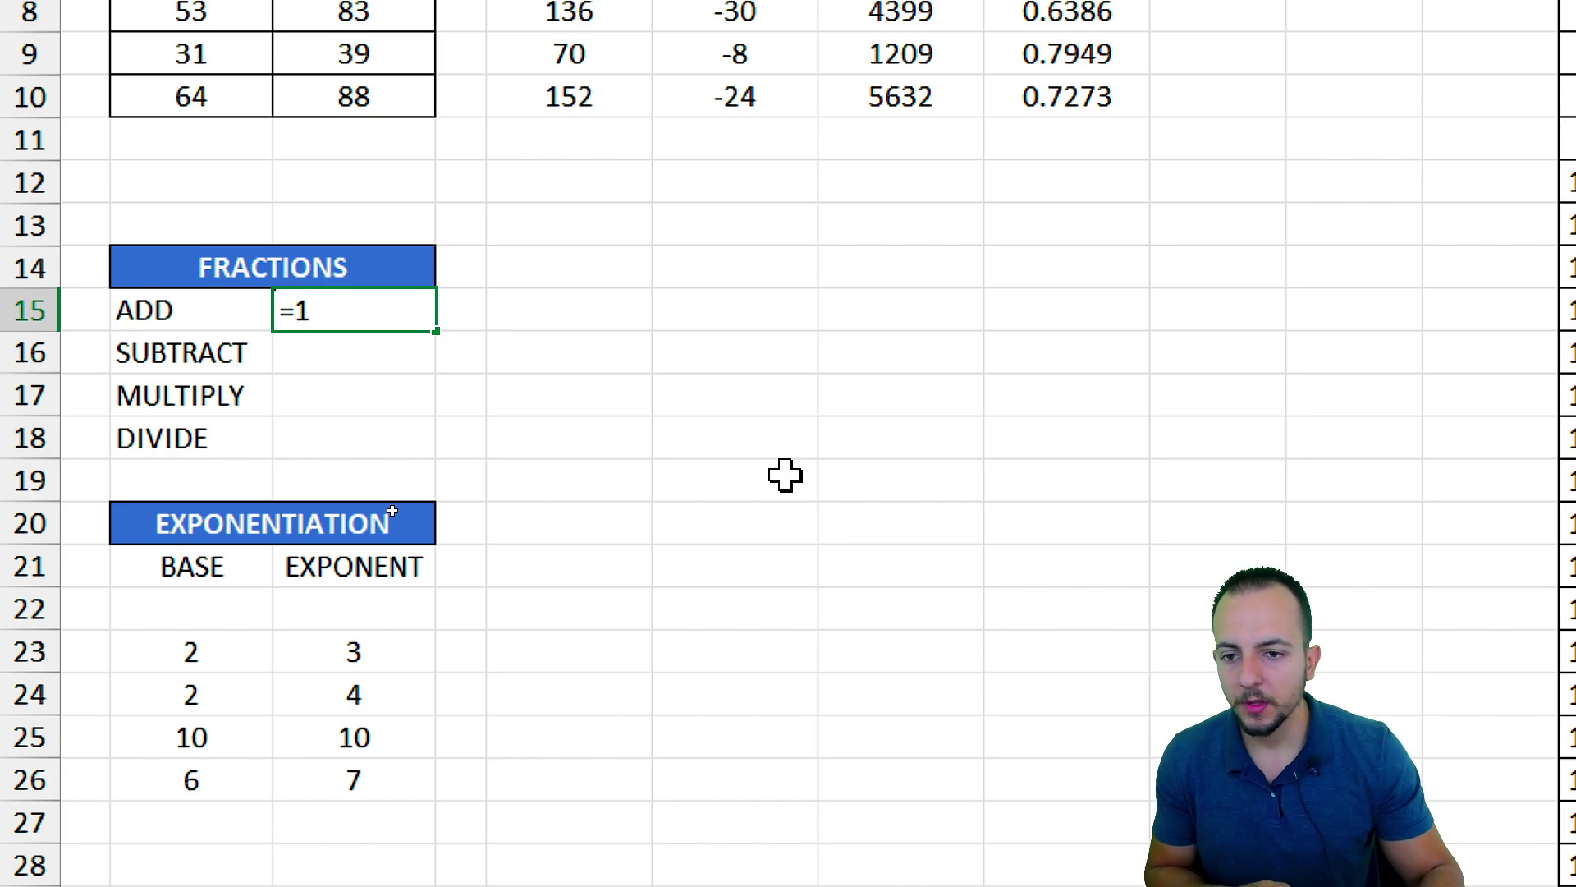
type("/2")
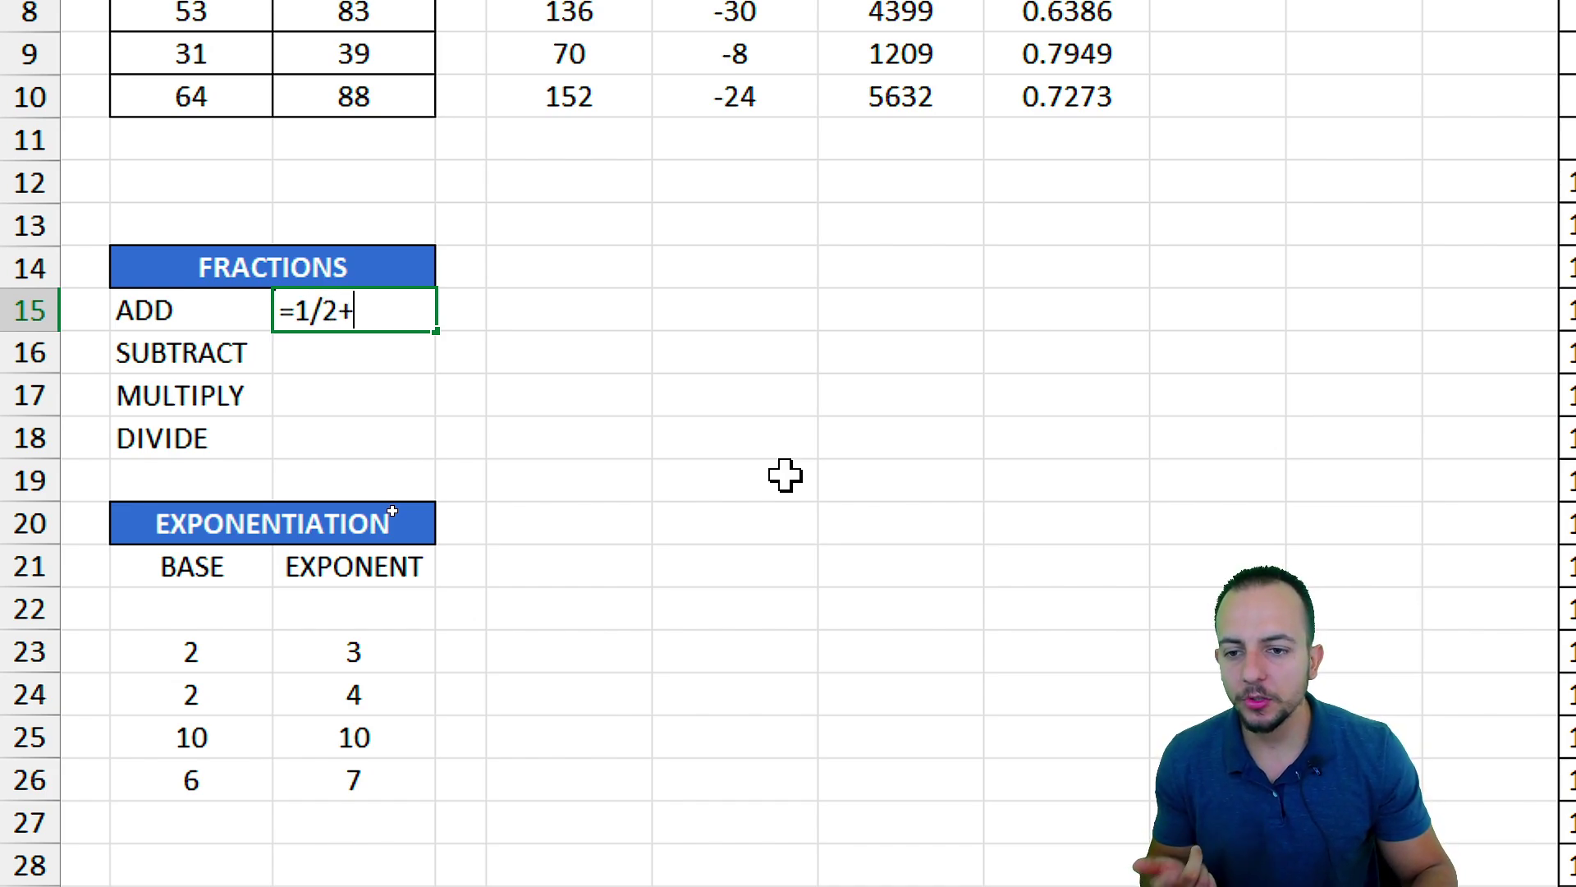
type("+3/4")
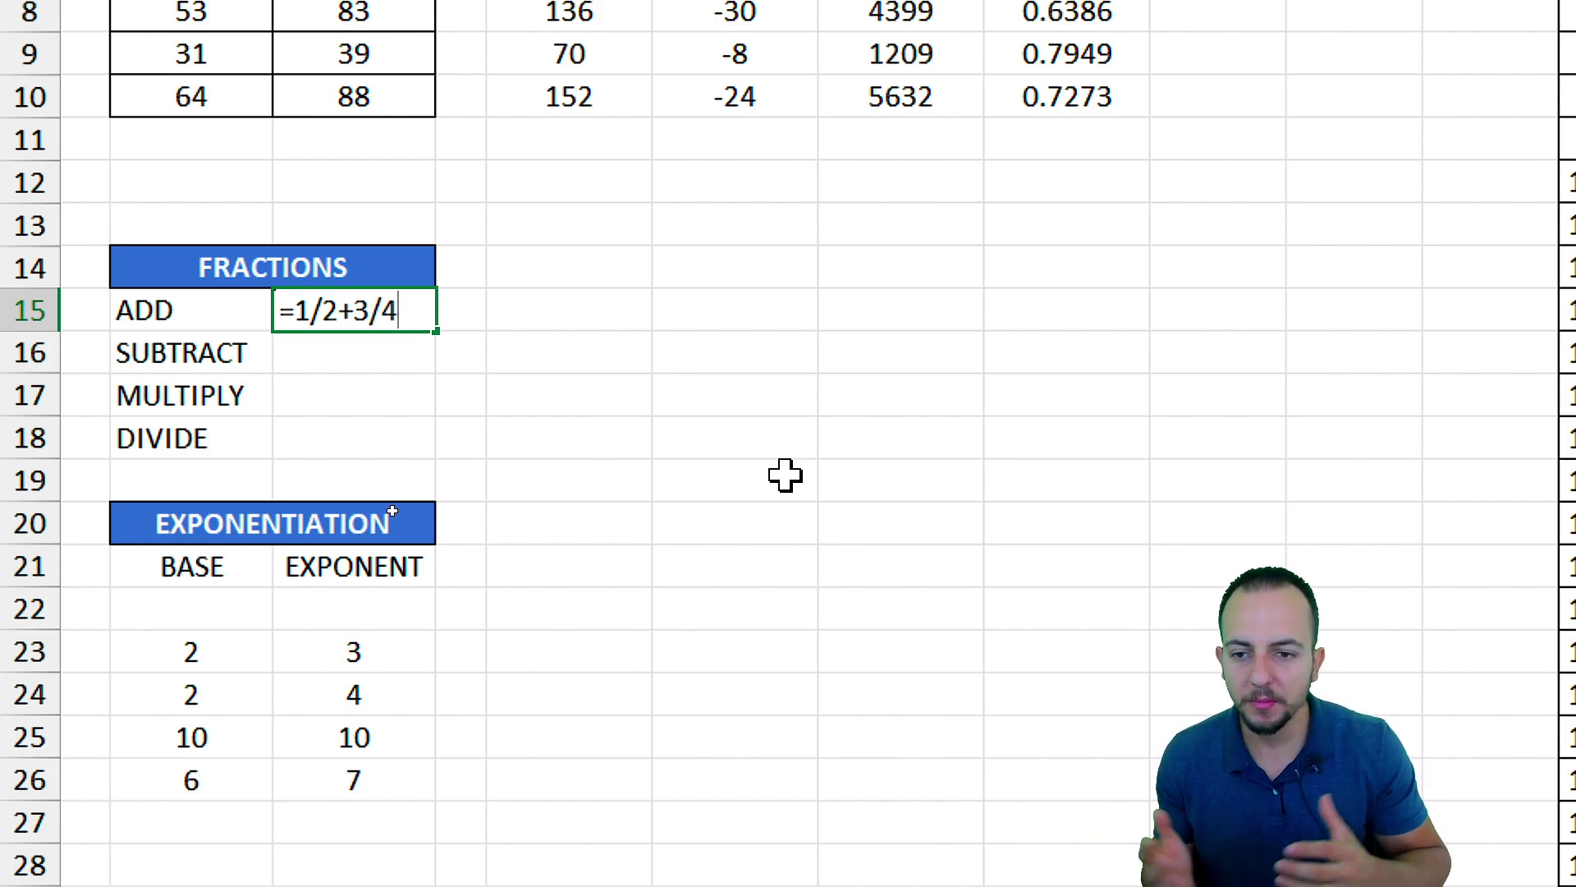
key("Return")
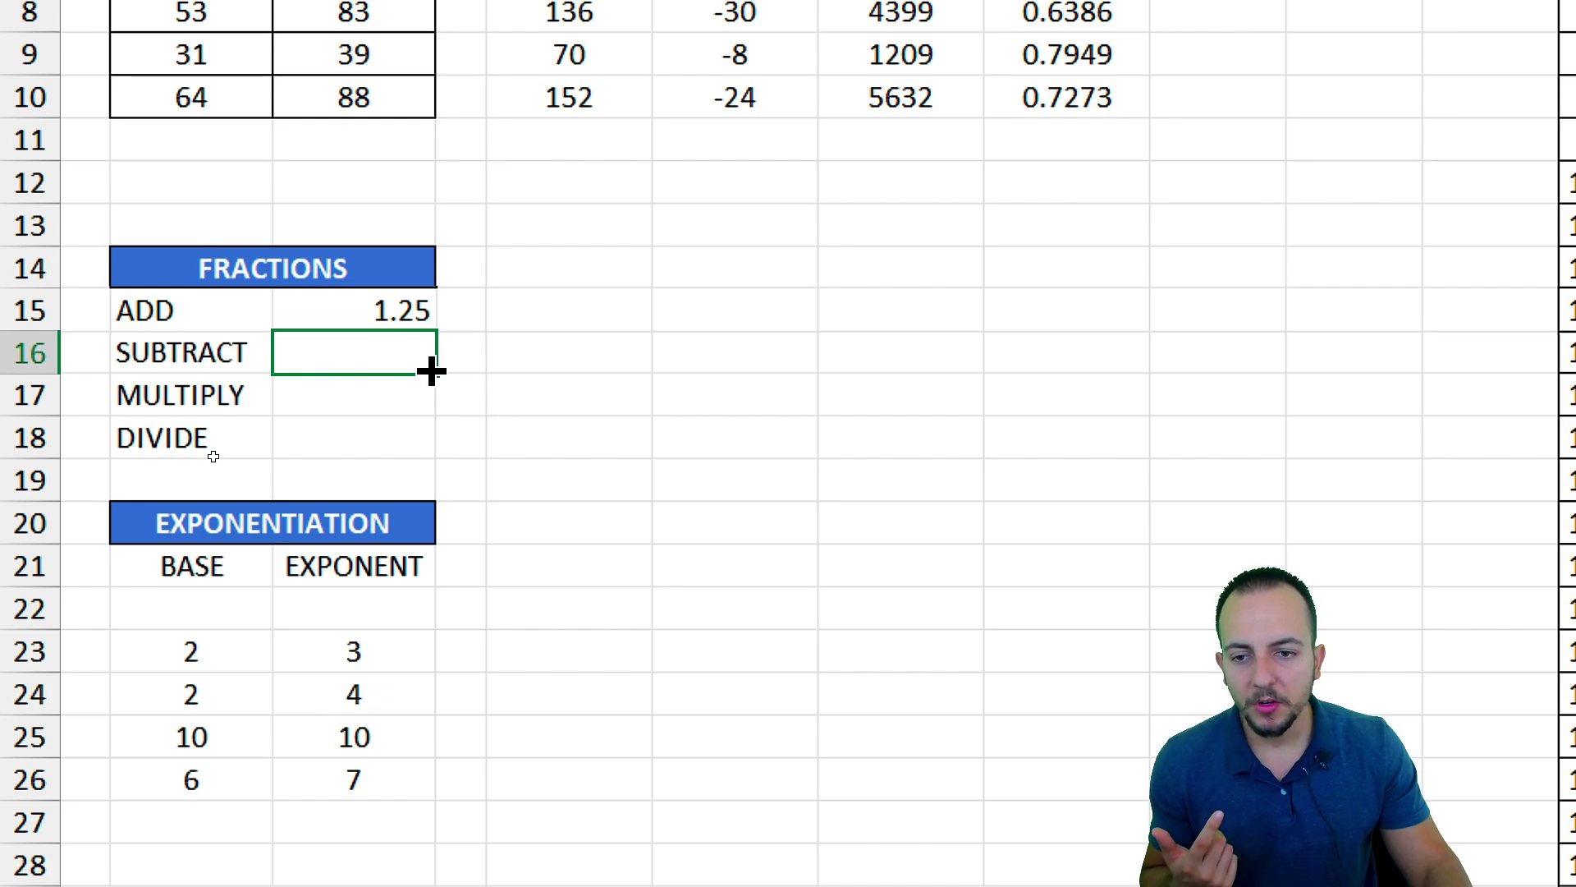
- Format the ADD result in C15 as a fraction of the type Up to three digits (312/943)
left_click(338, 320)
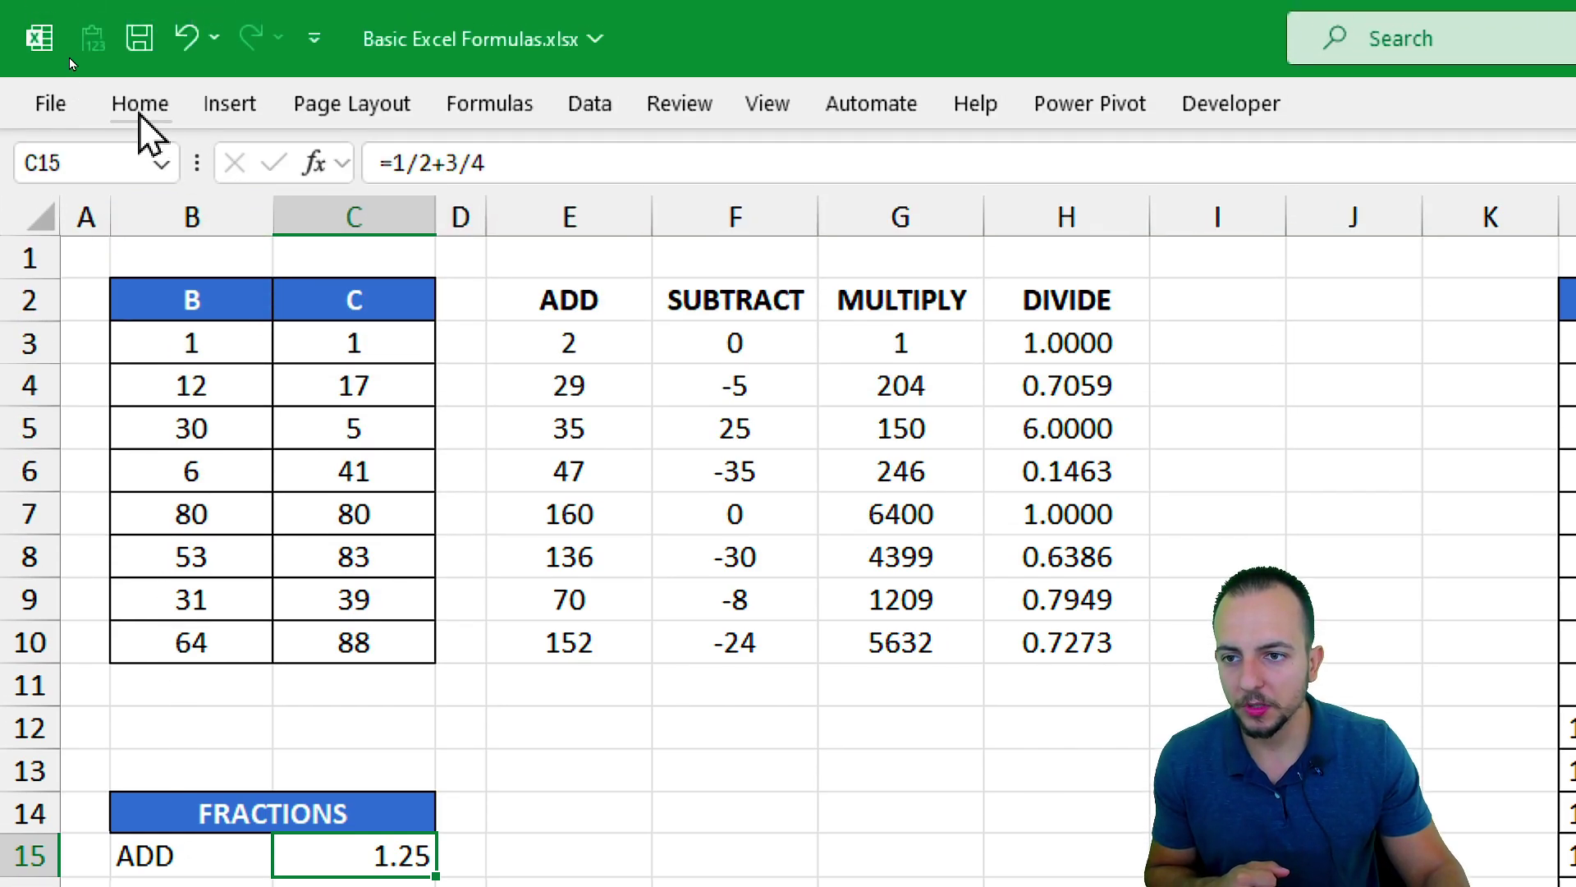
left_click(139, 110)
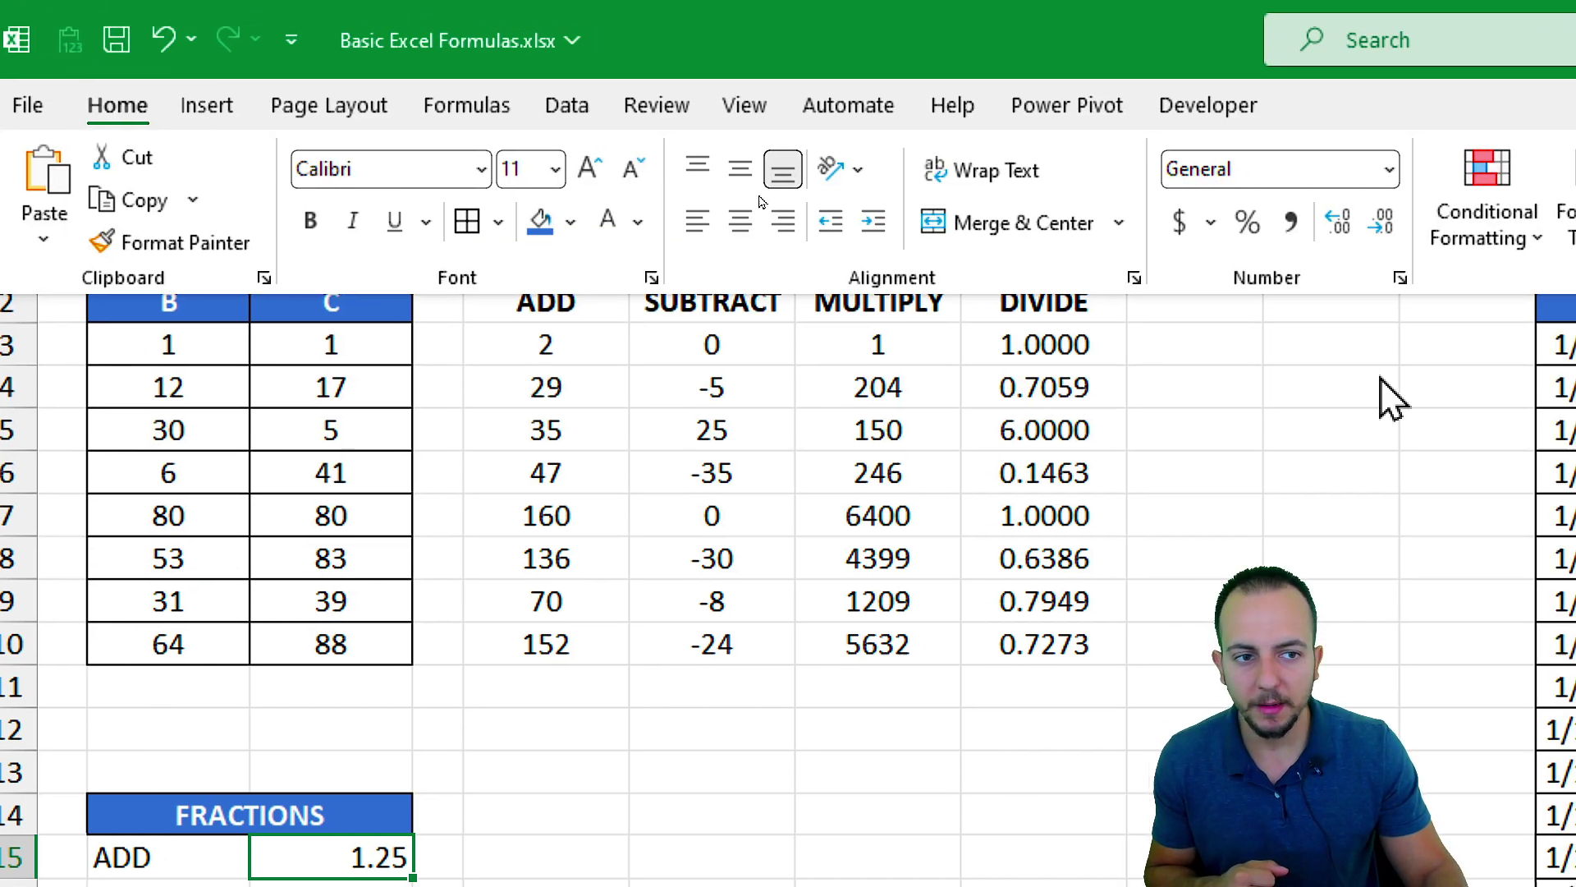
left_click(1389, 169)
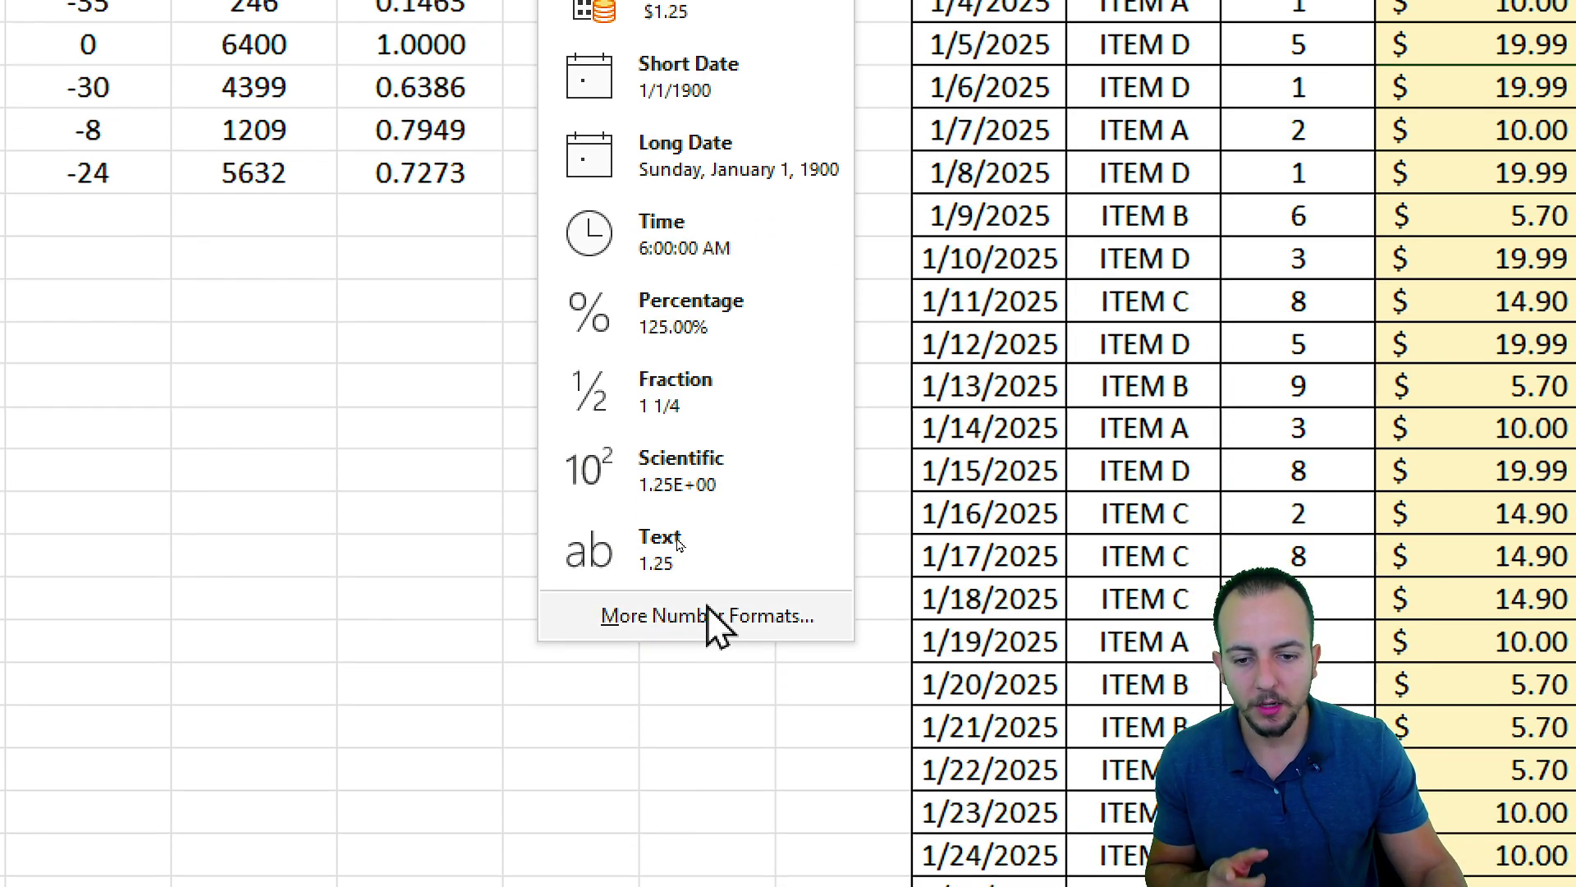
left_click(707, 614)
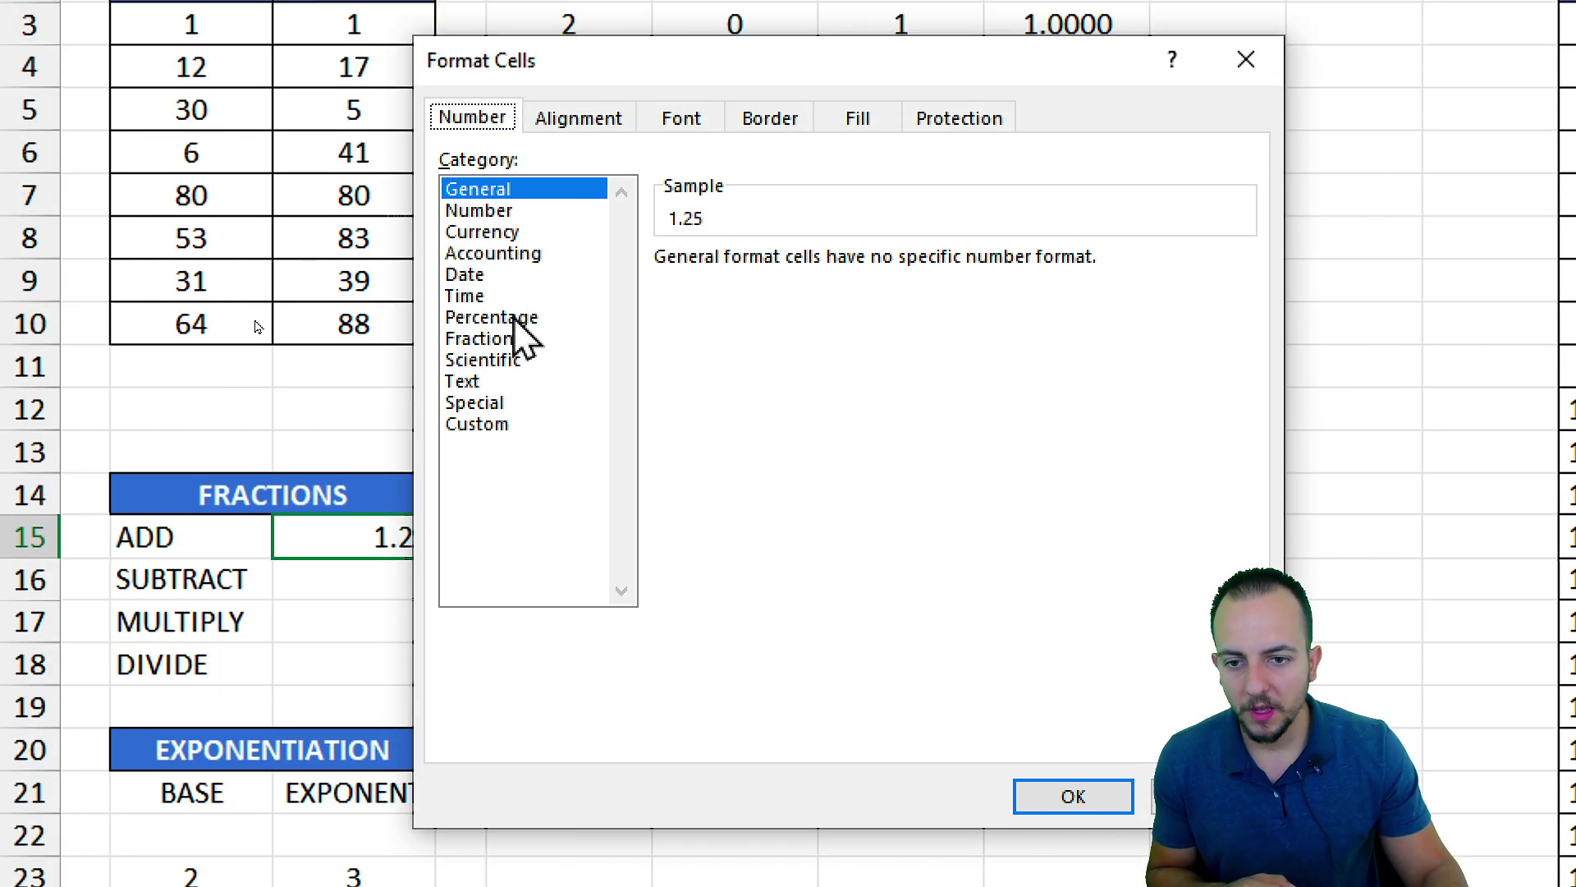
left_click(484, 338)
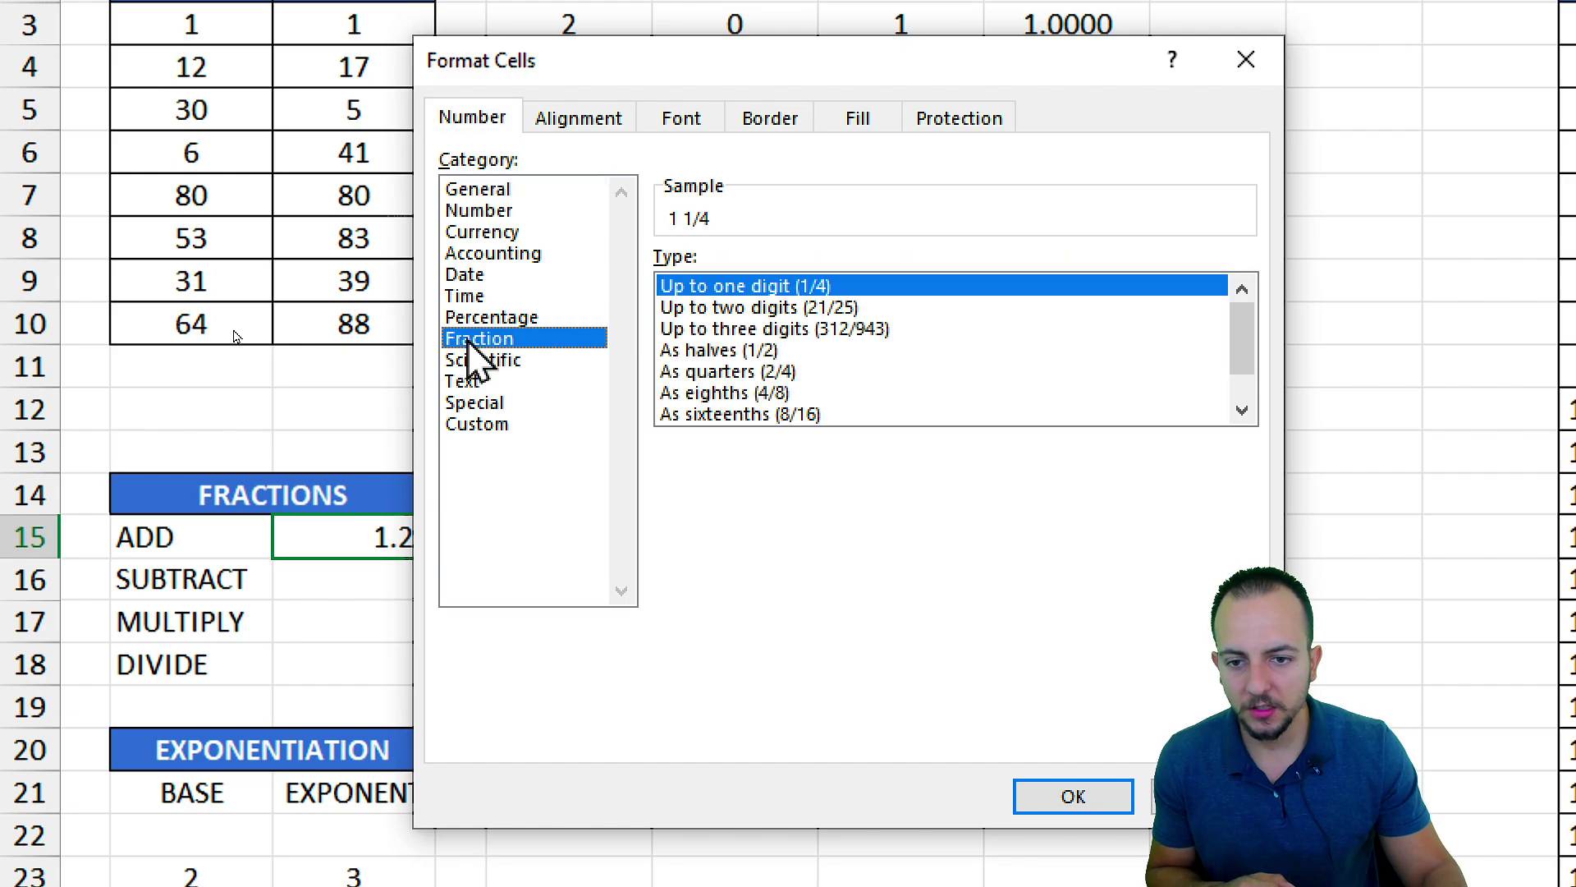
left_click(757, 328)
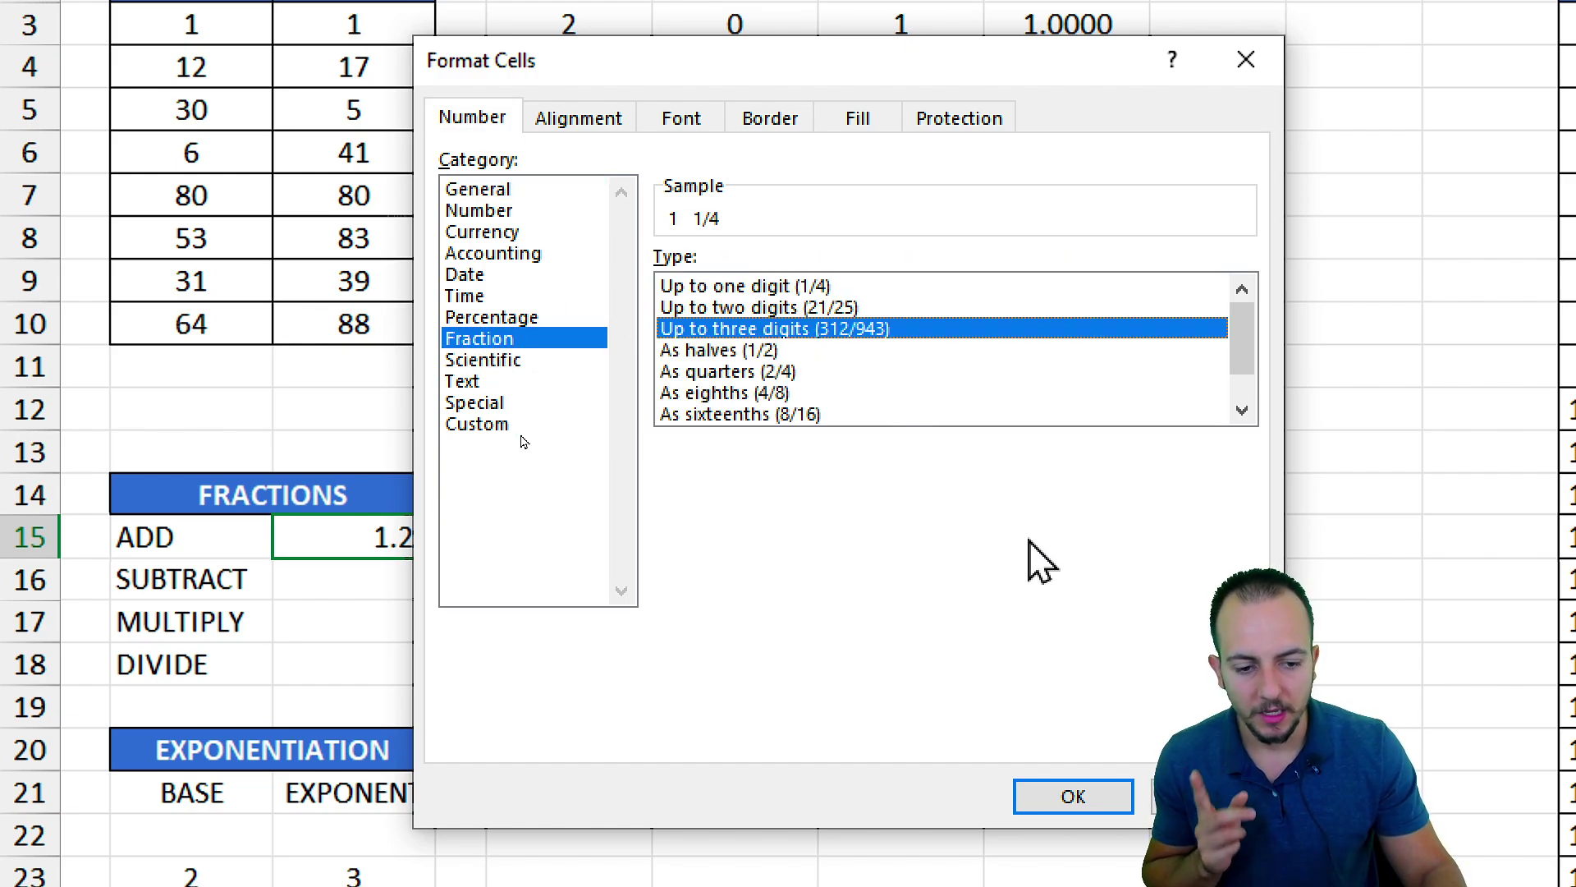
left_click(1080, 798)
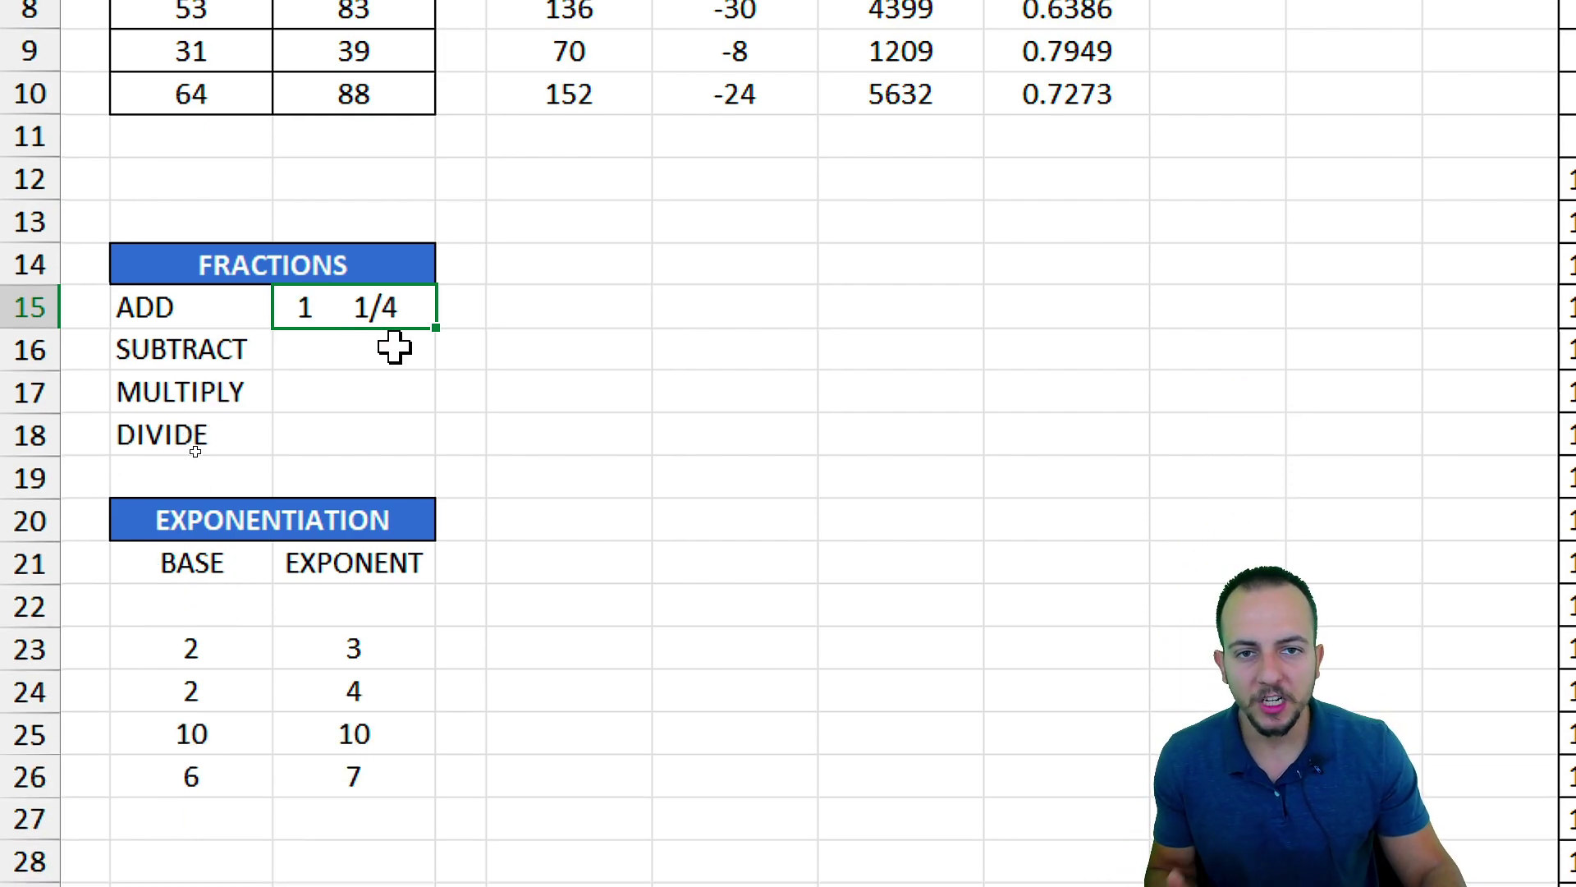
- Add a third fraction to the ADD formula in C15, making it =1/2+3/4+5/2
left_click(389, 350)
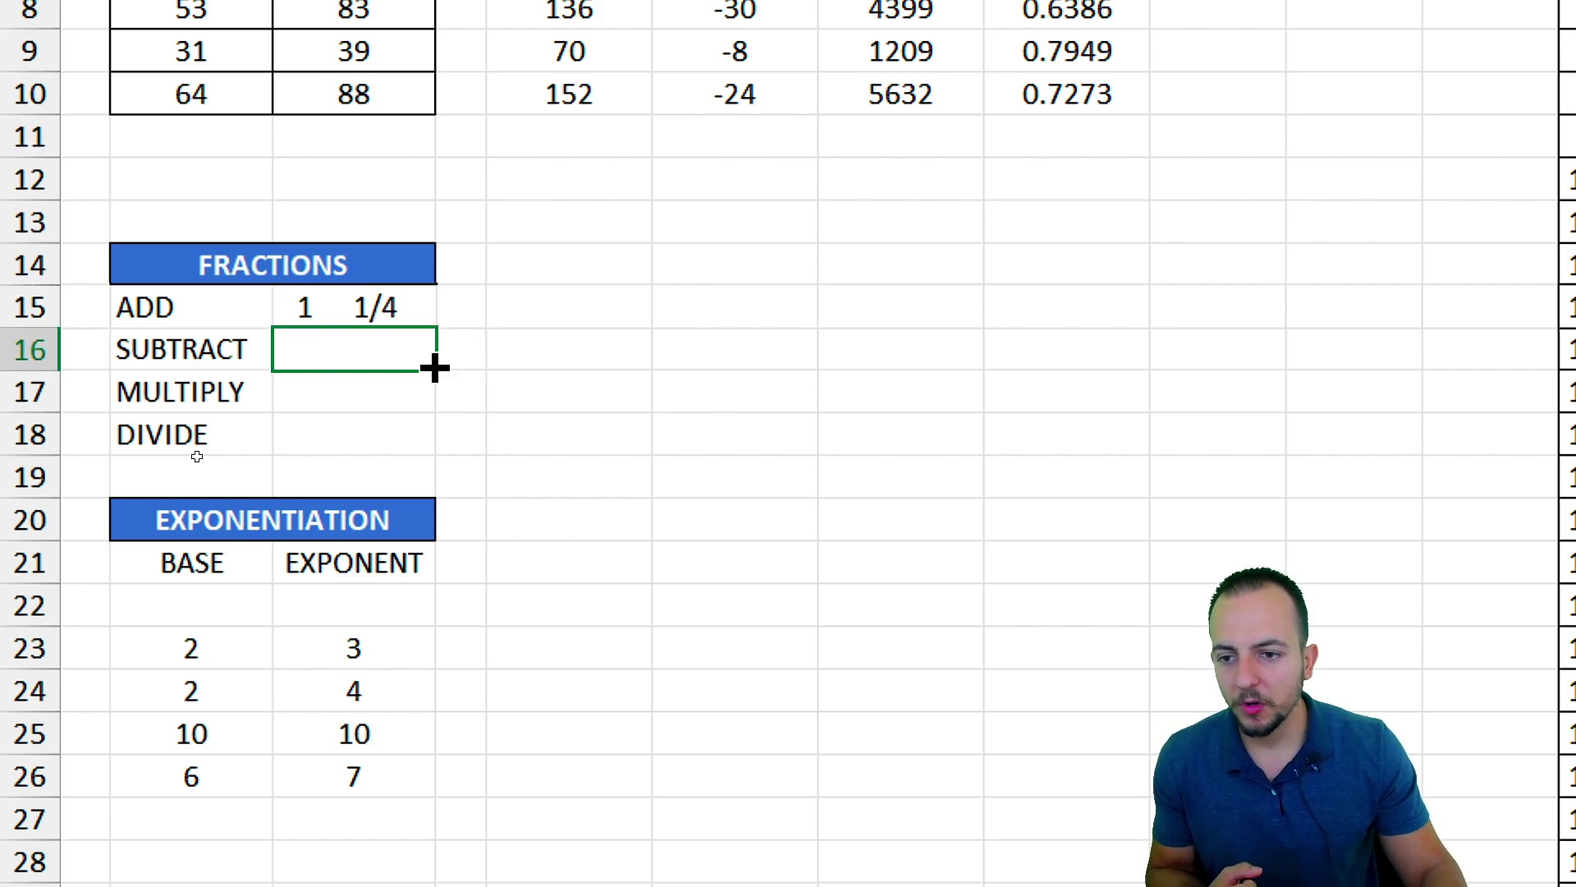
mouse_move(434, 368)
left_mouse_down()
mouse_move(351, 367)
mouse_move(345, 347)
left_mouse_up()
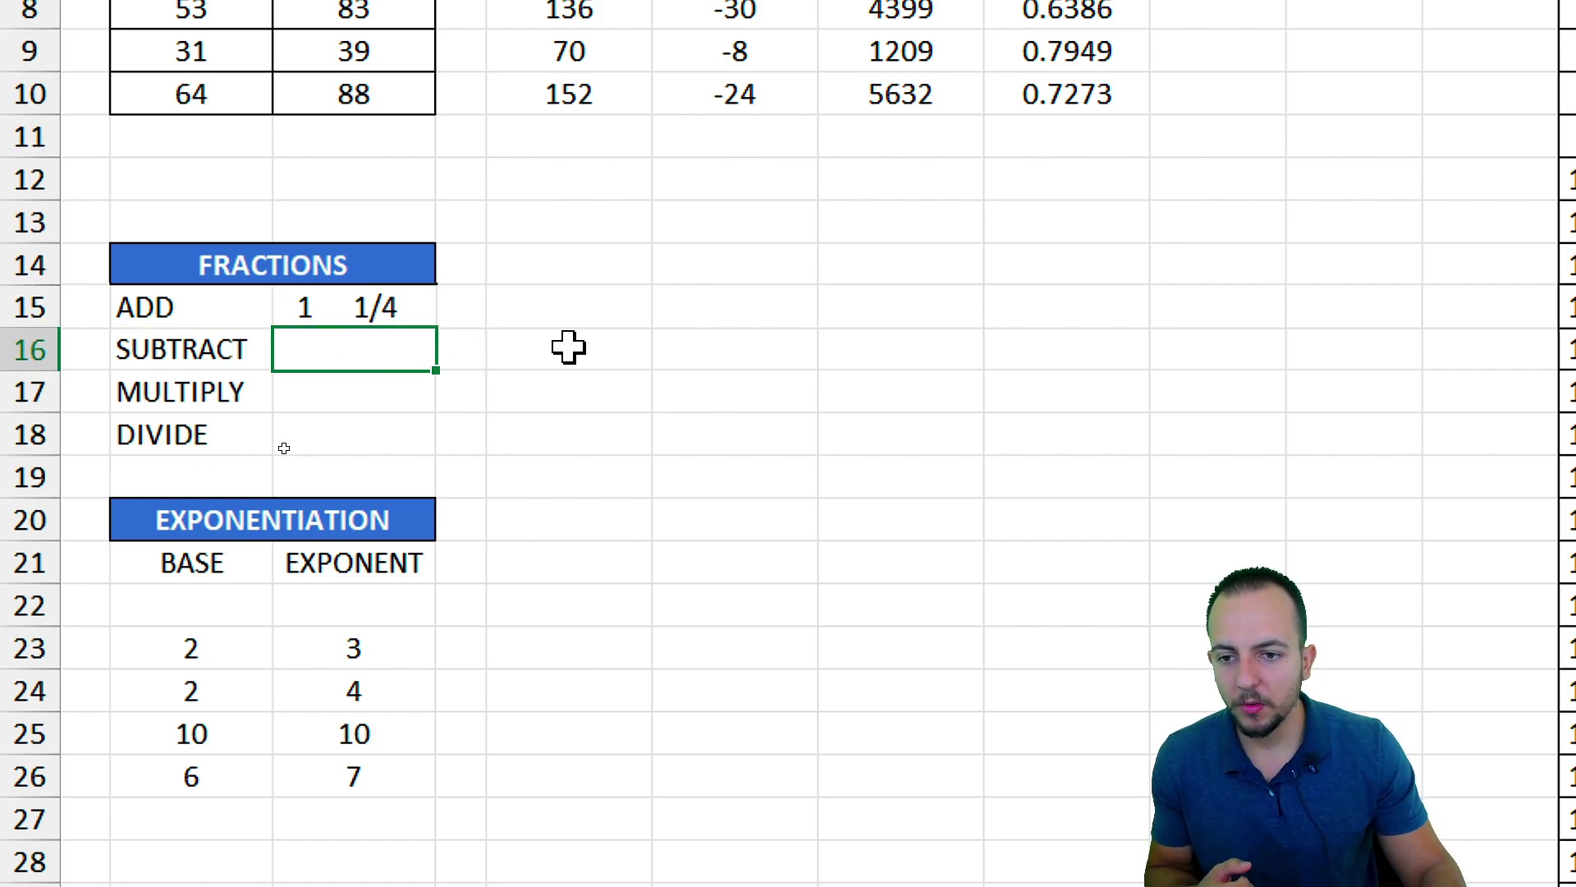
double_click(416, 305)
left_click_drag(416, 305, 281, 302)
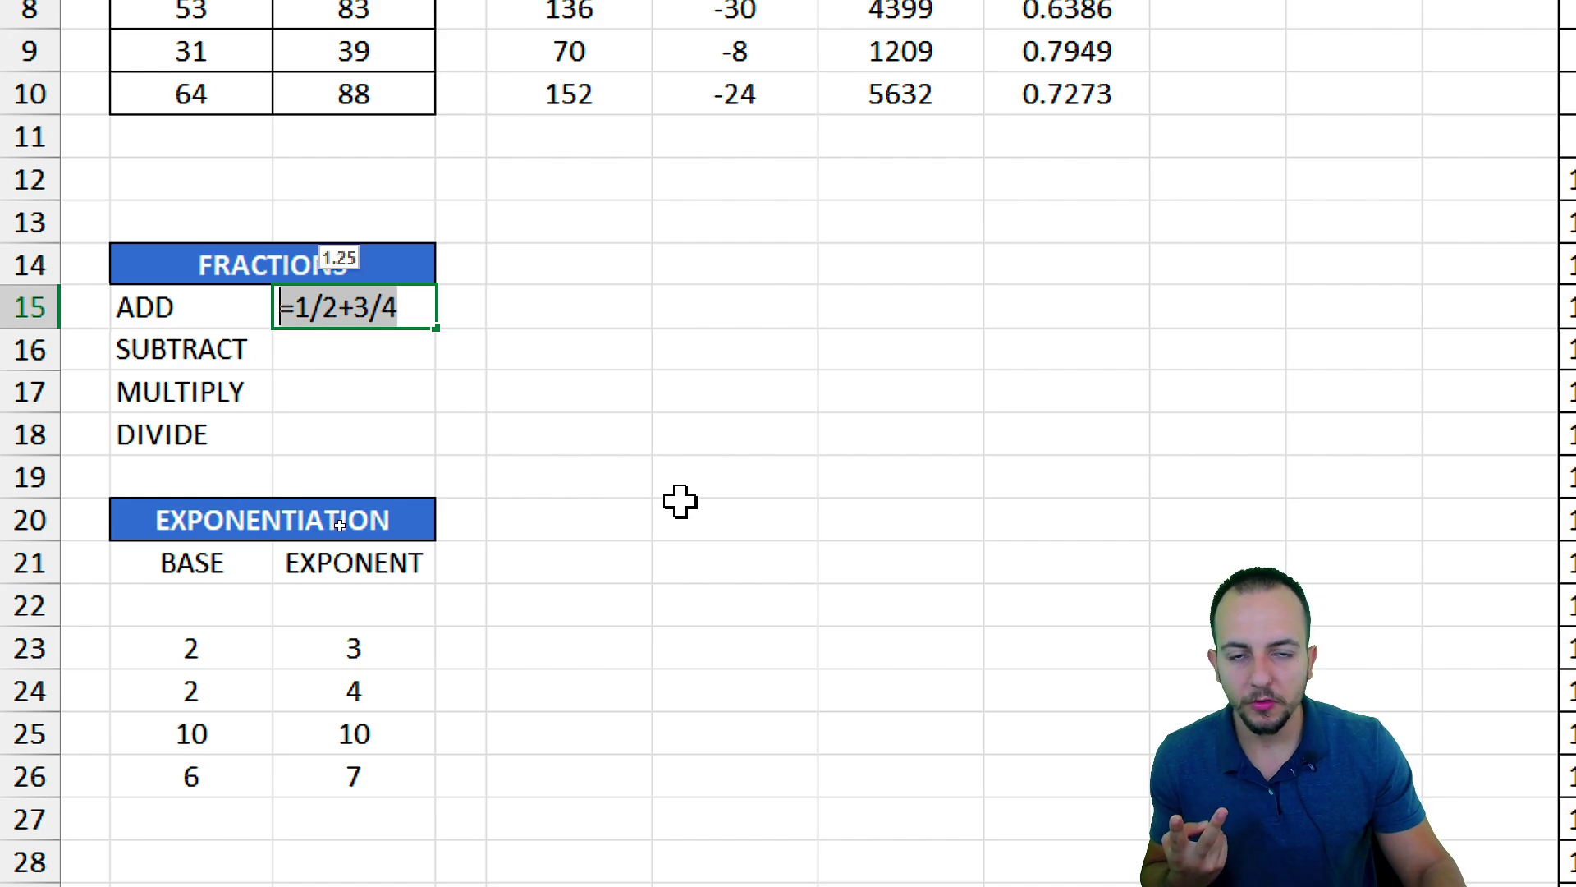
left_click(413, 309)
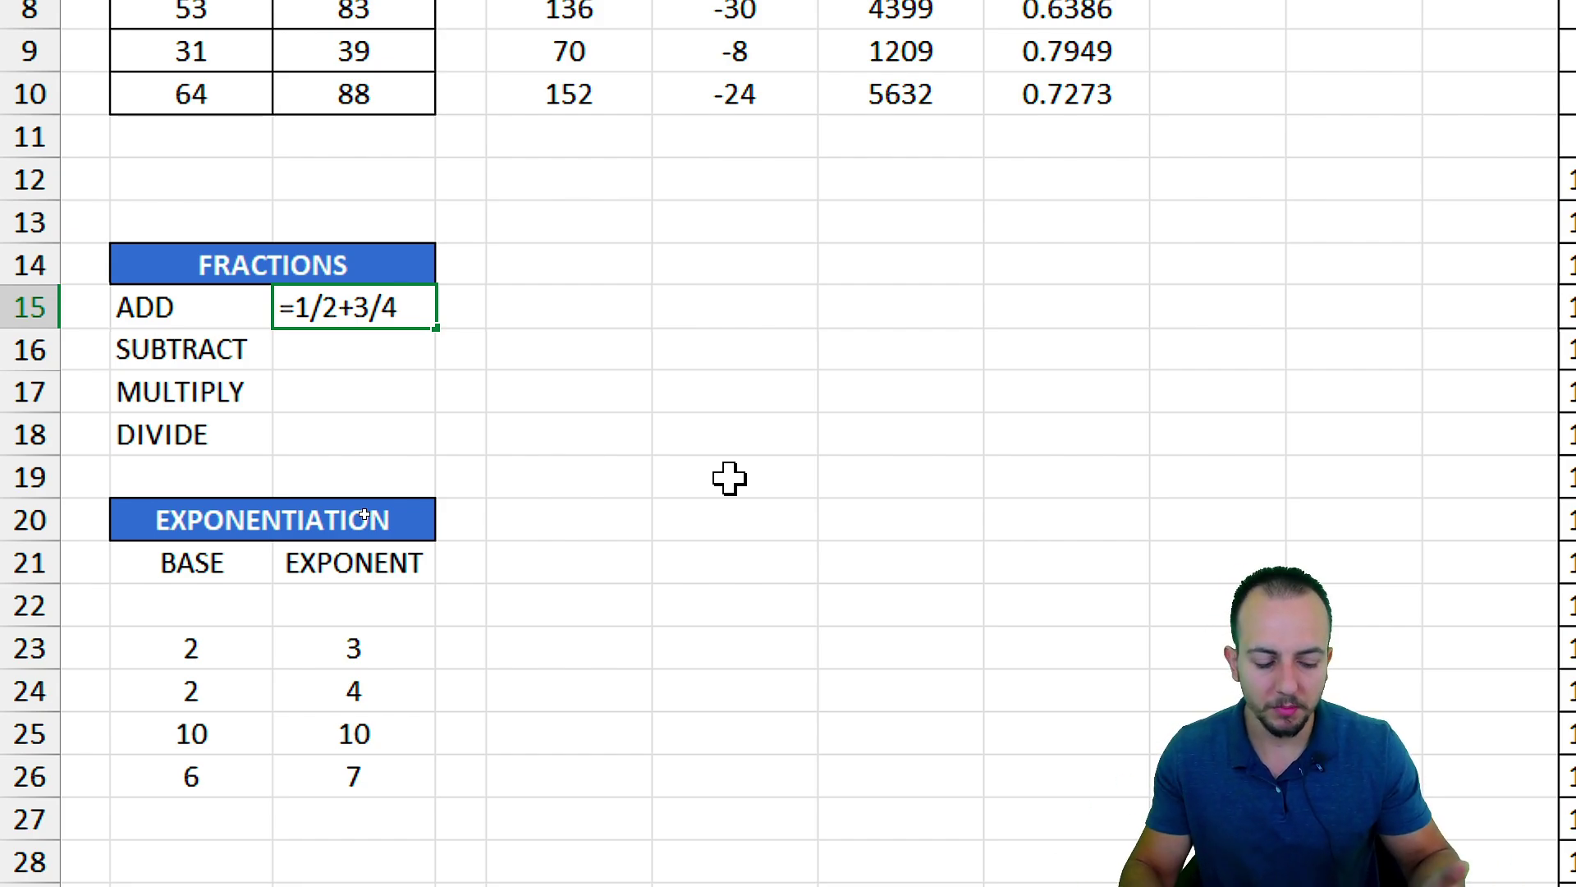
type("+")
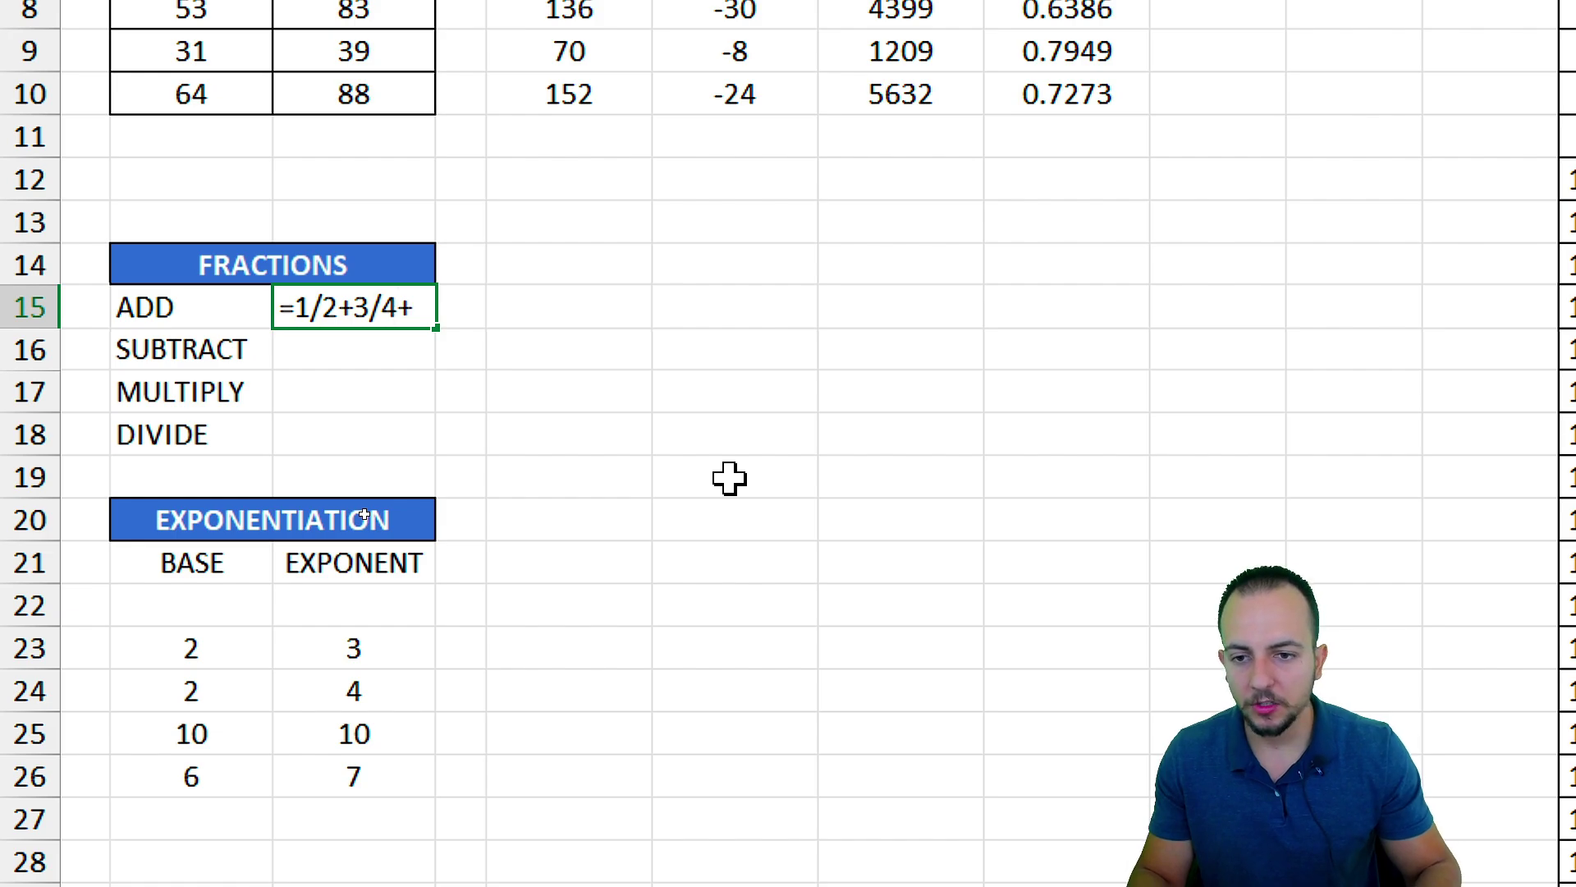
type("5/2")
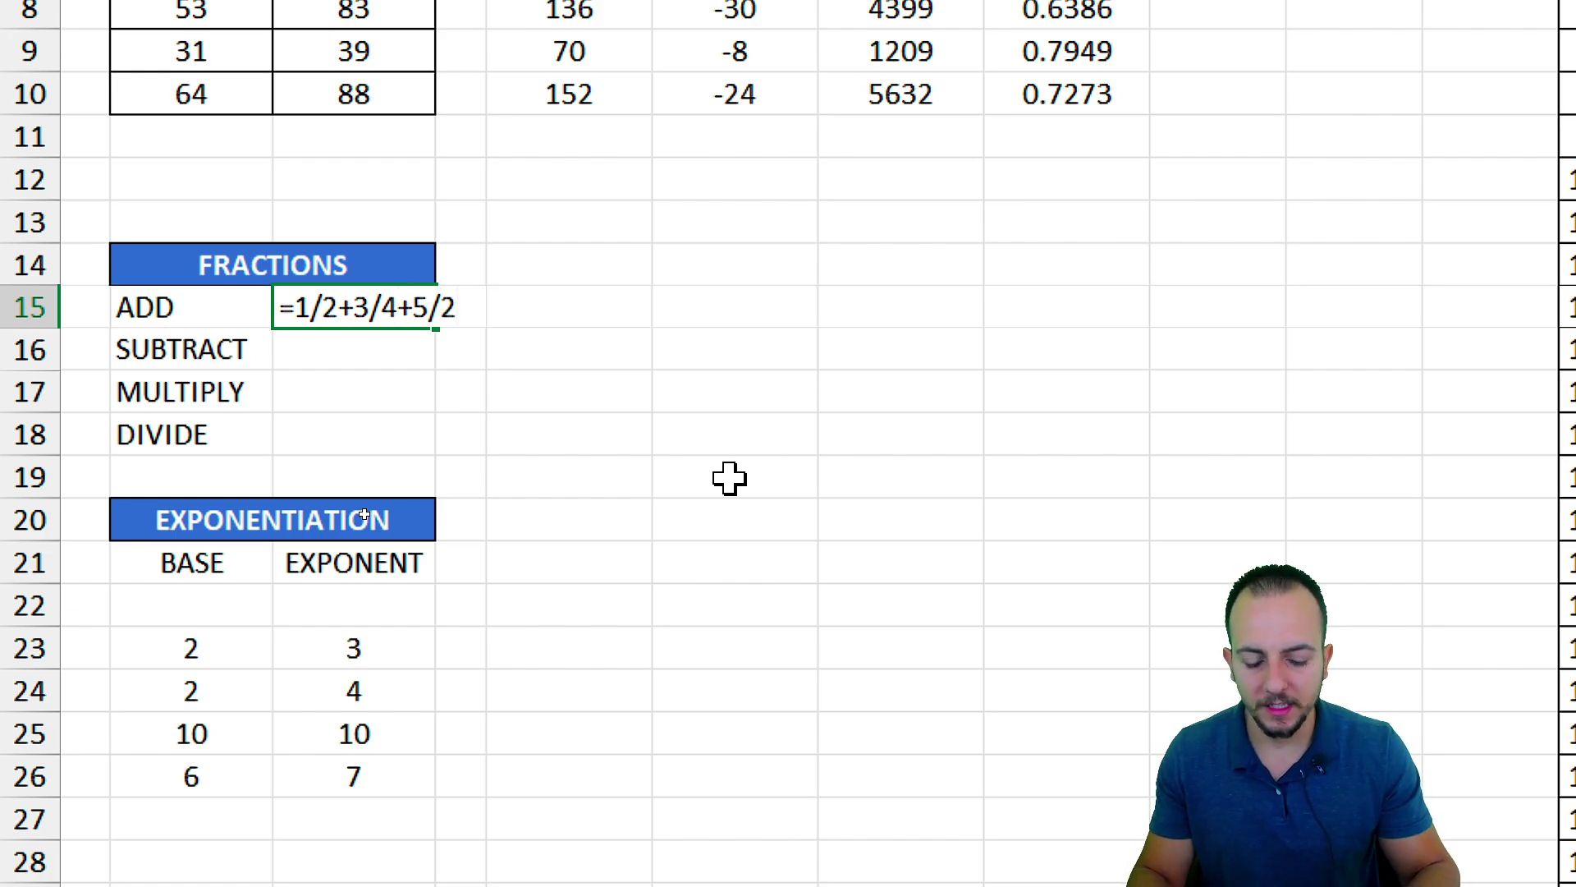
key("Return")
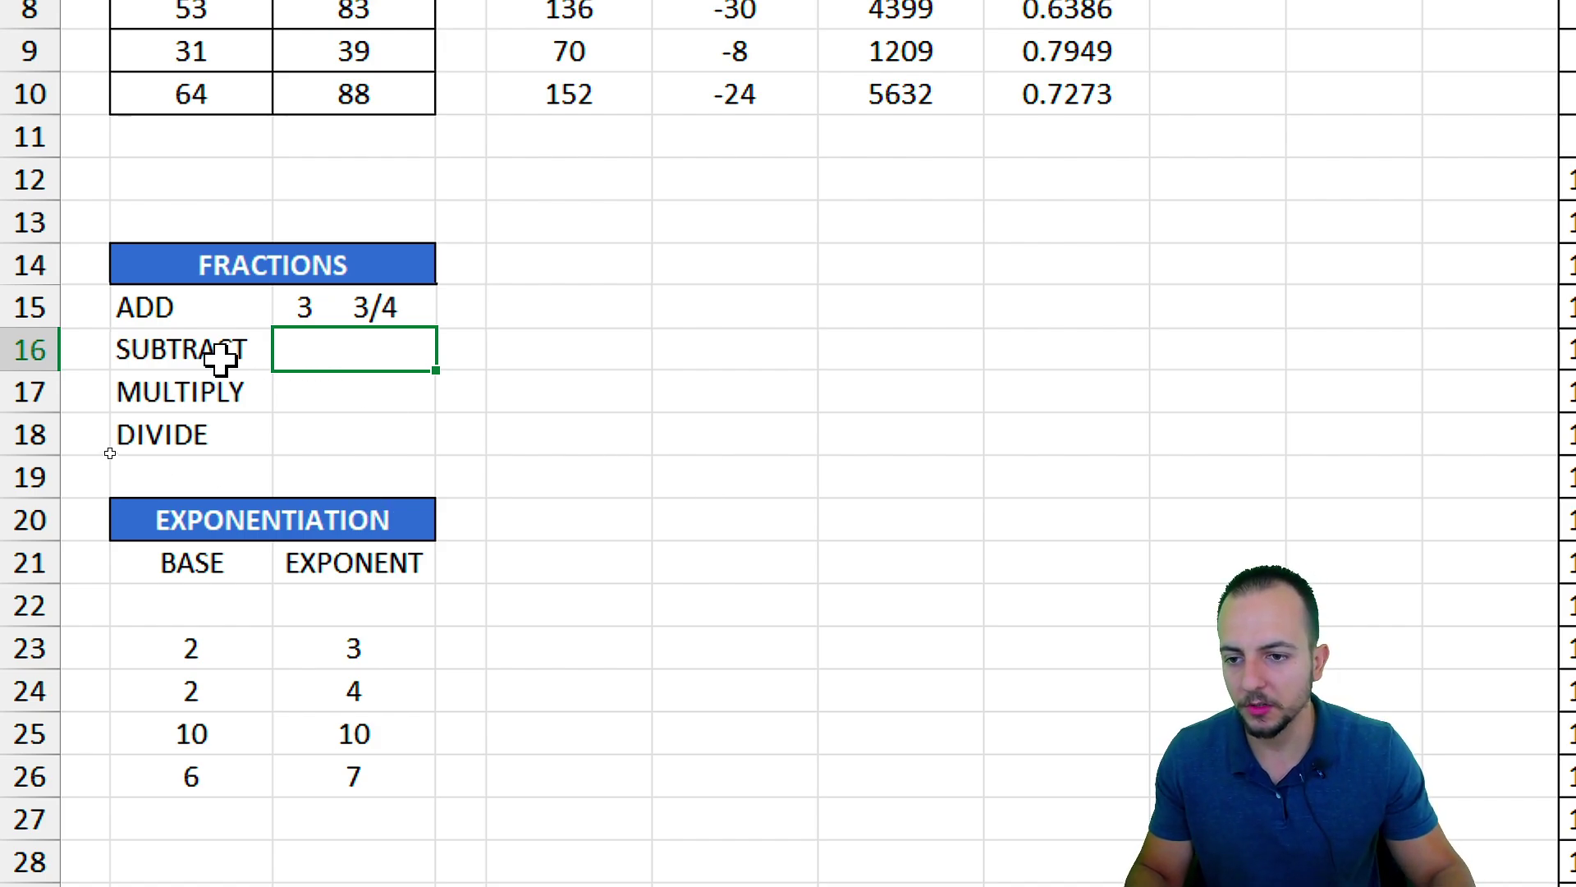
- Enter the formula =1/2-10/9 in cell C16, beside SUBTRACT in the FRACTIONS section
left_click(263, 351)
left_click(307, 351)
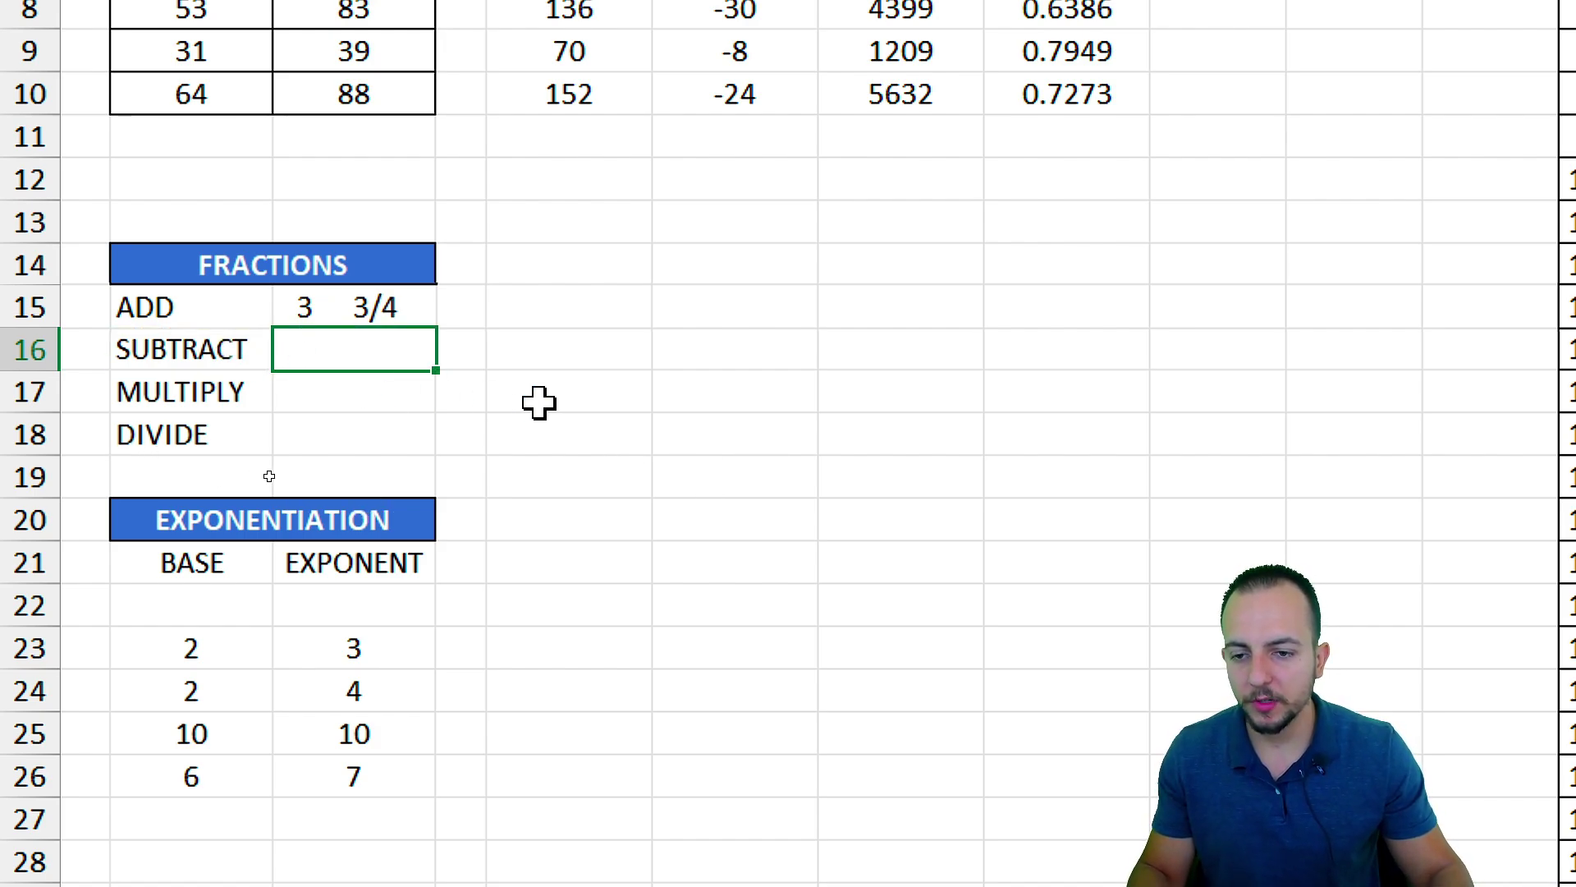
type("=")
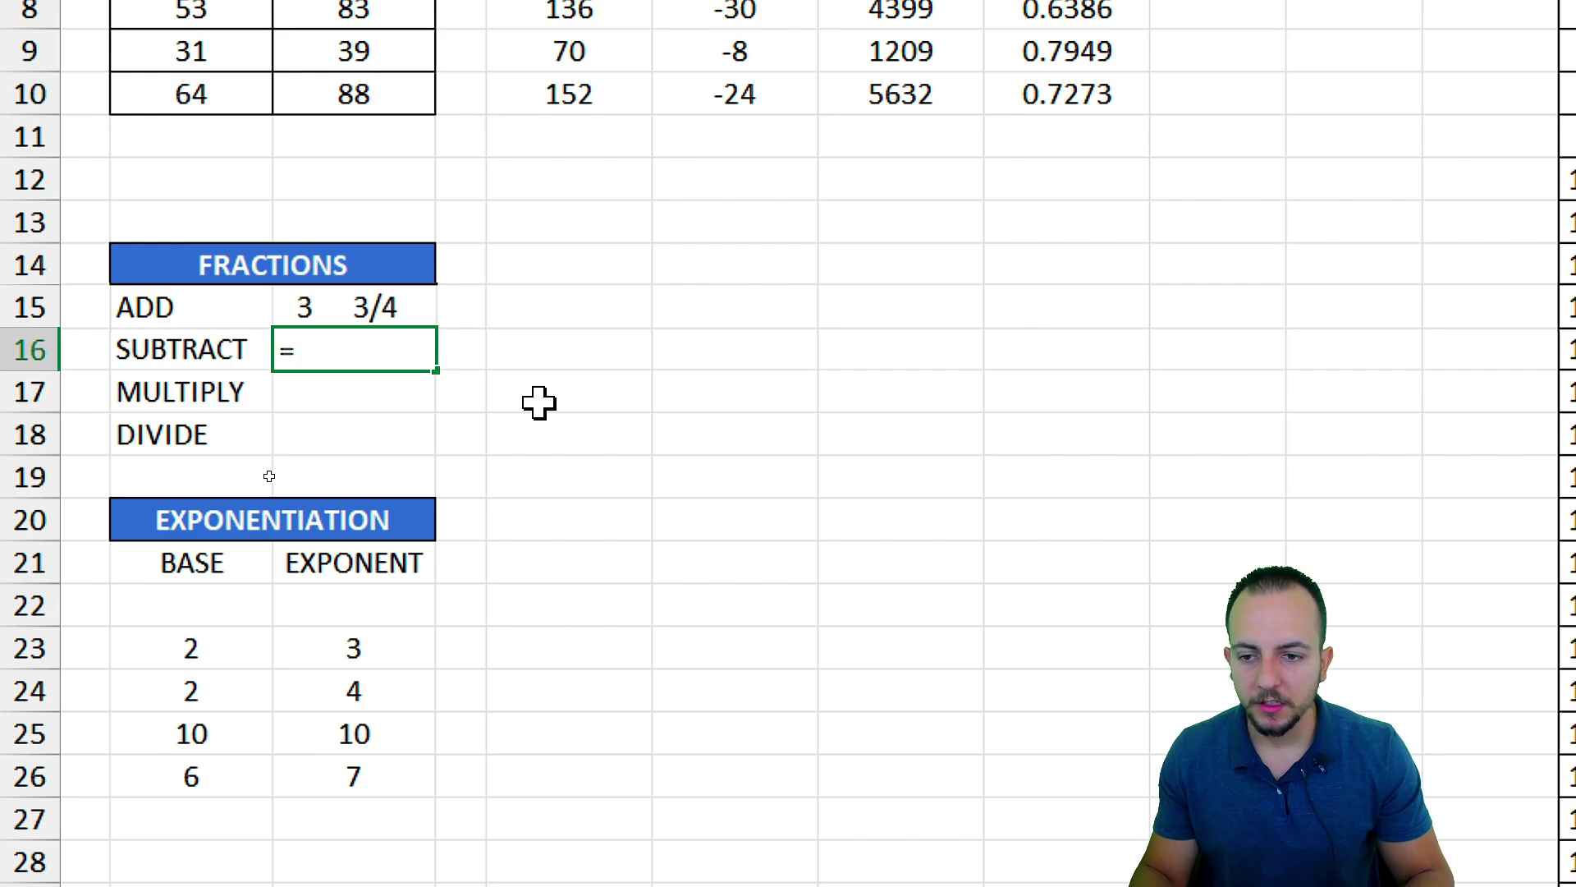
type("1/")
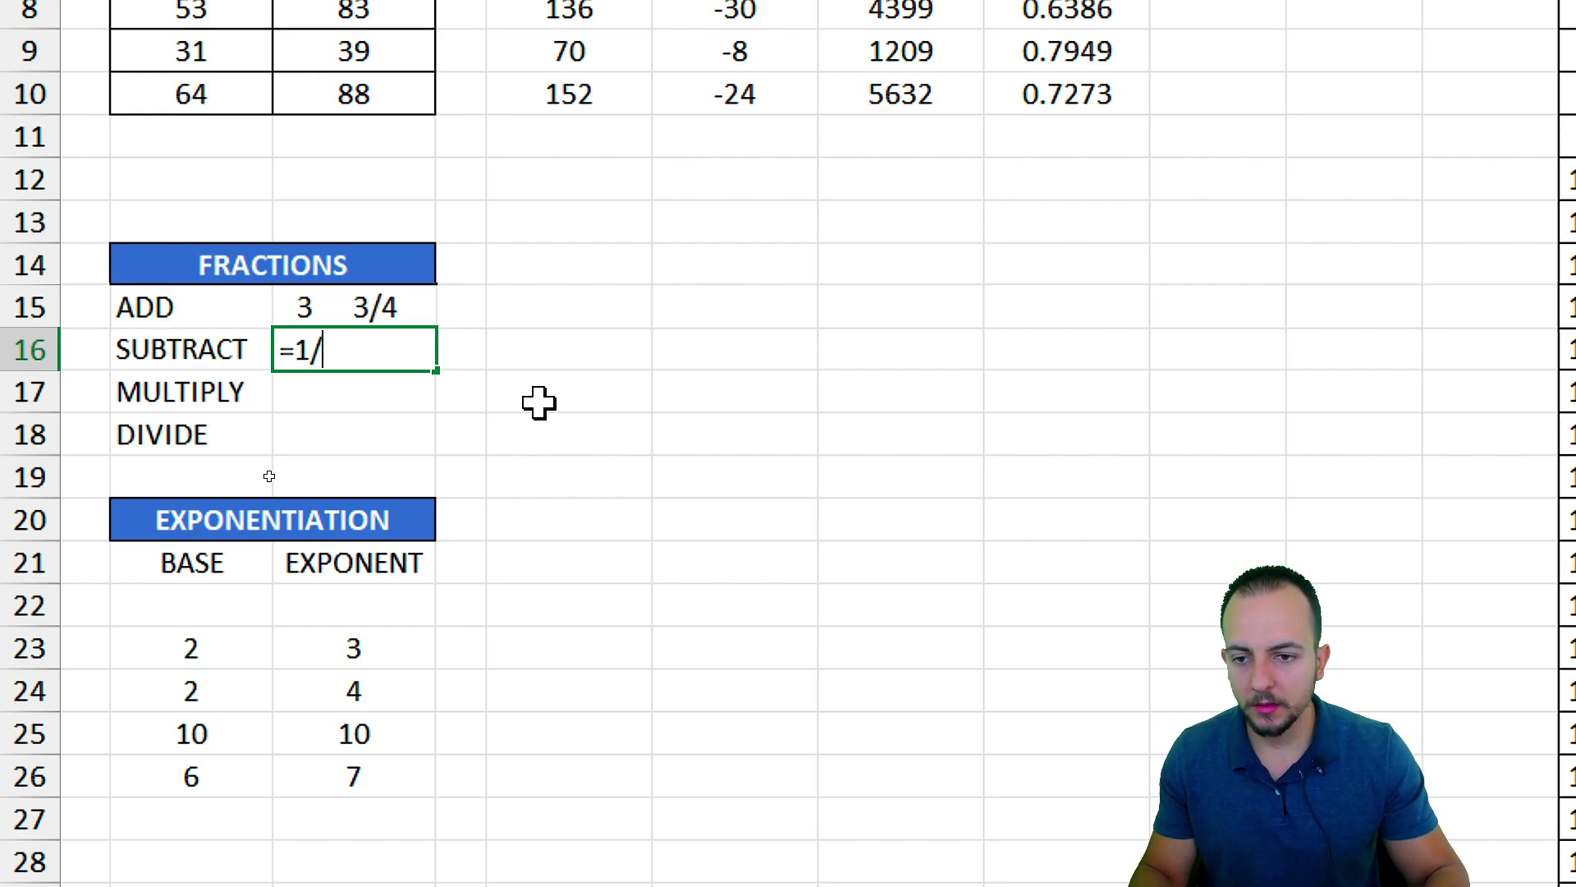
type("2-")
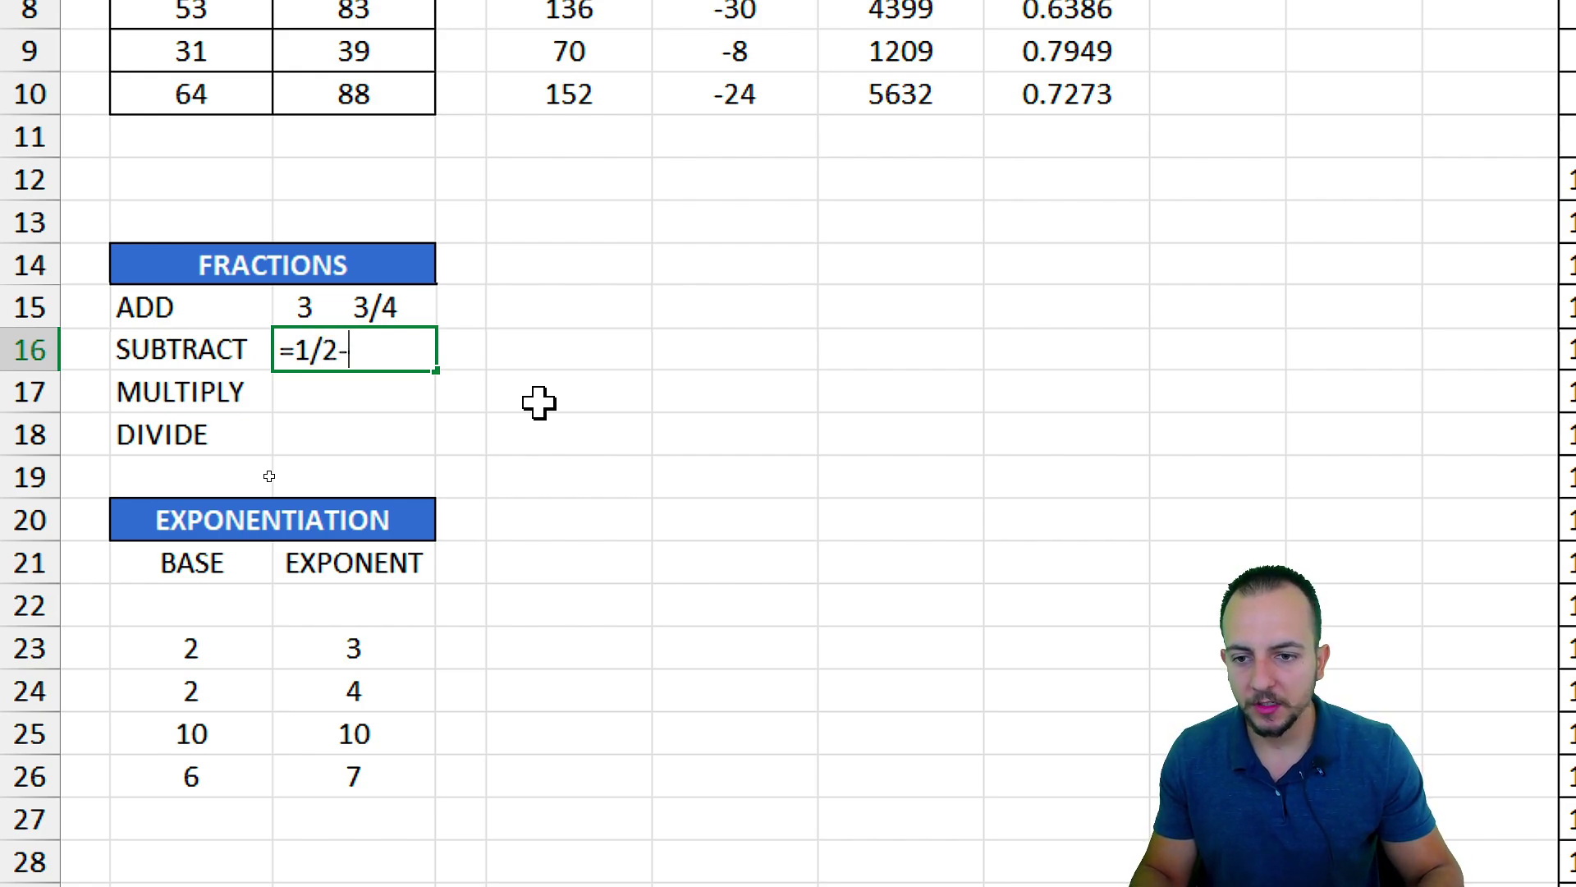
type("10/9")
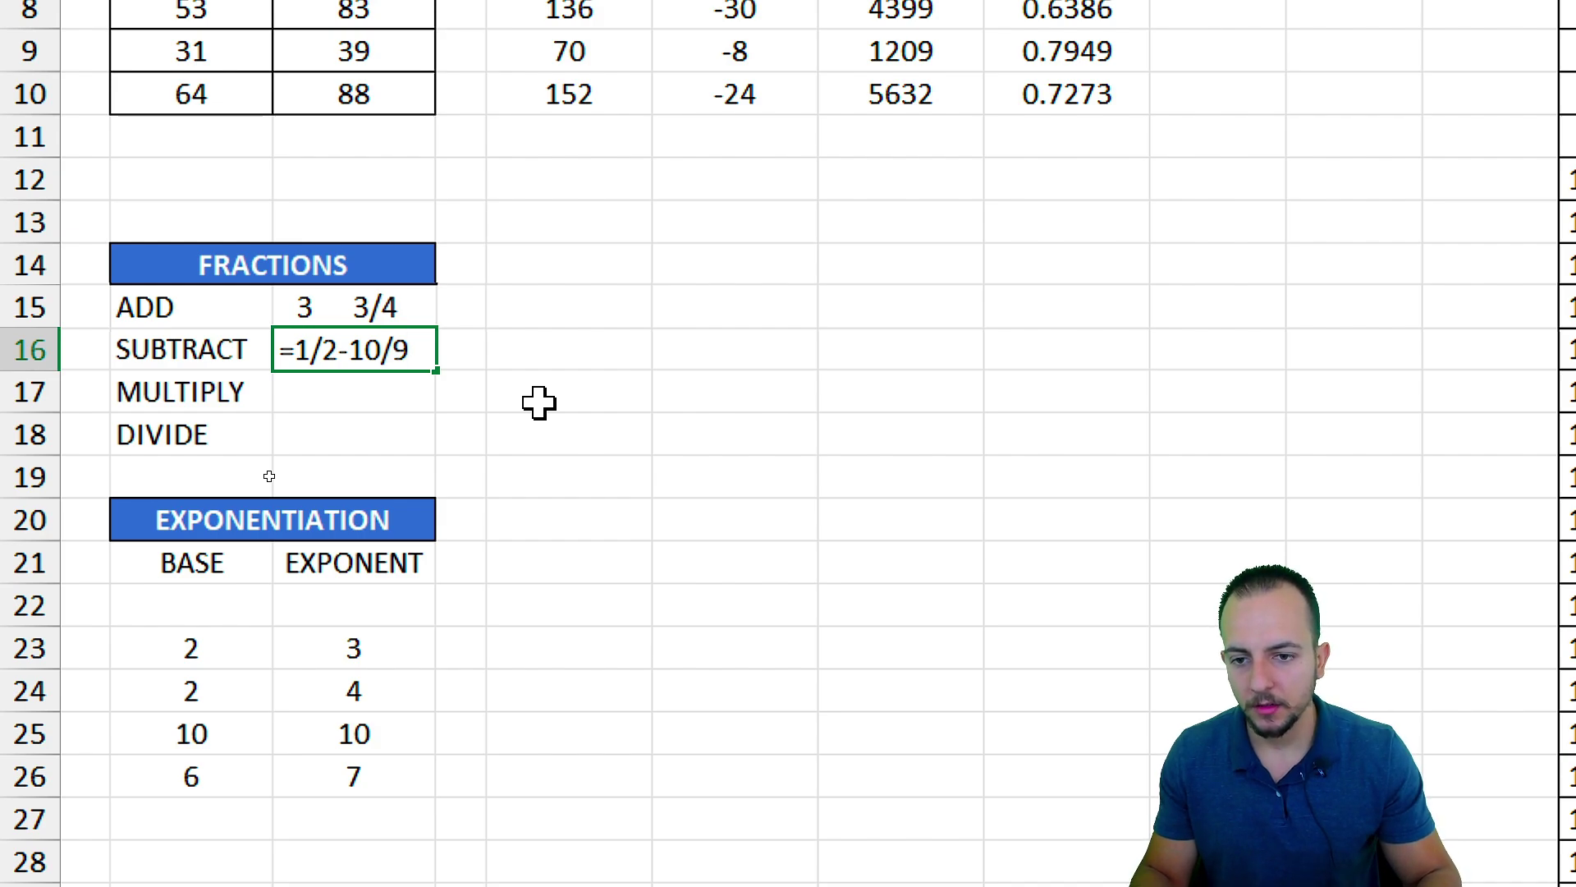
type("-")
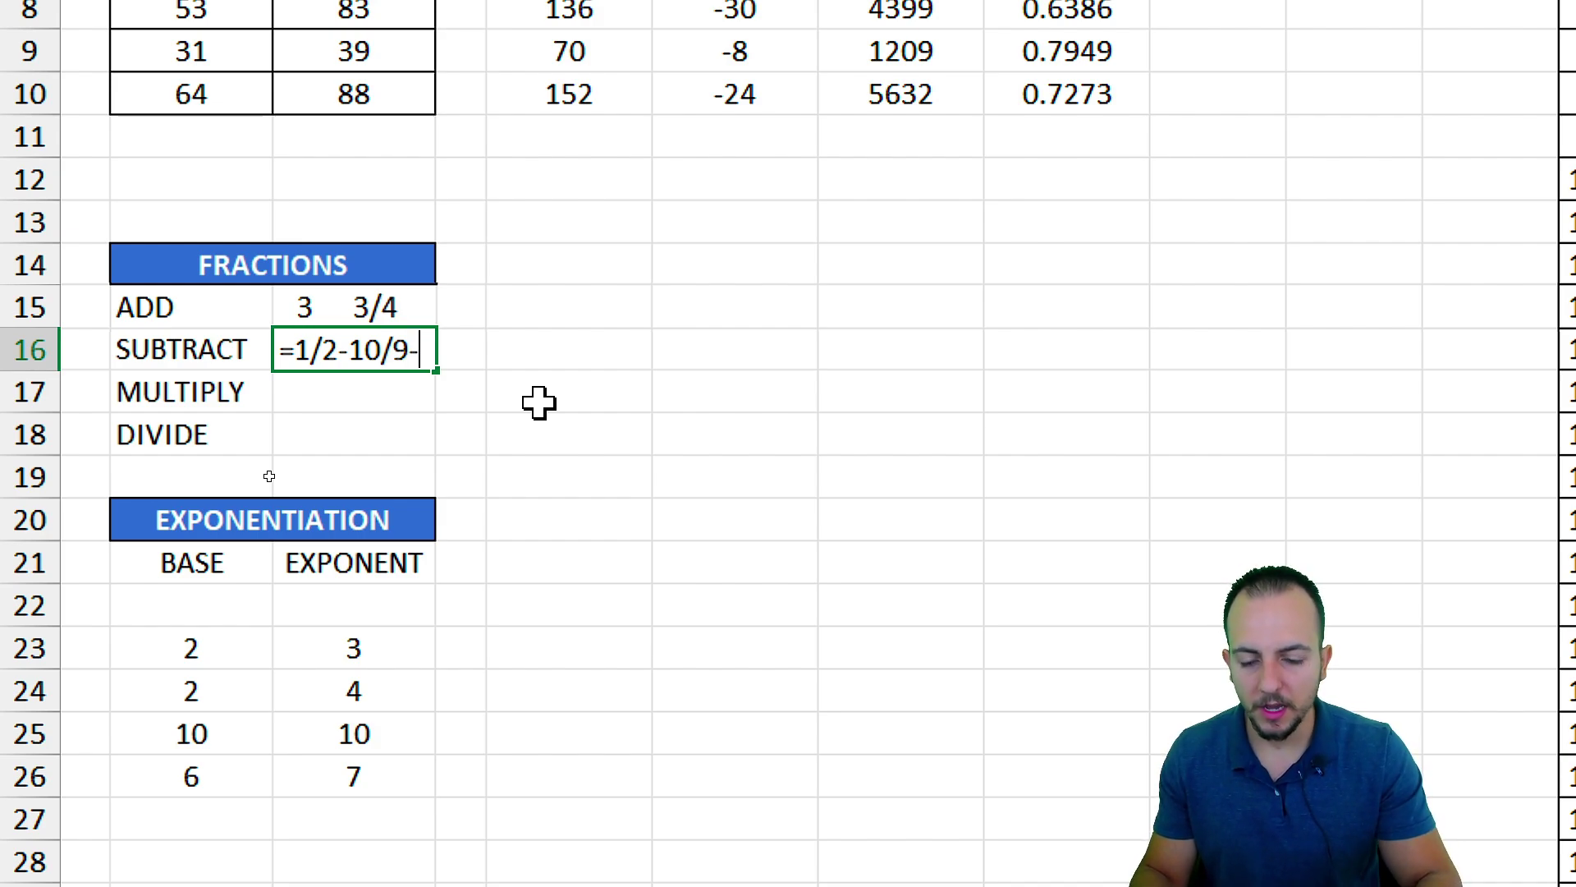
key("BackSpace")
key("Return")
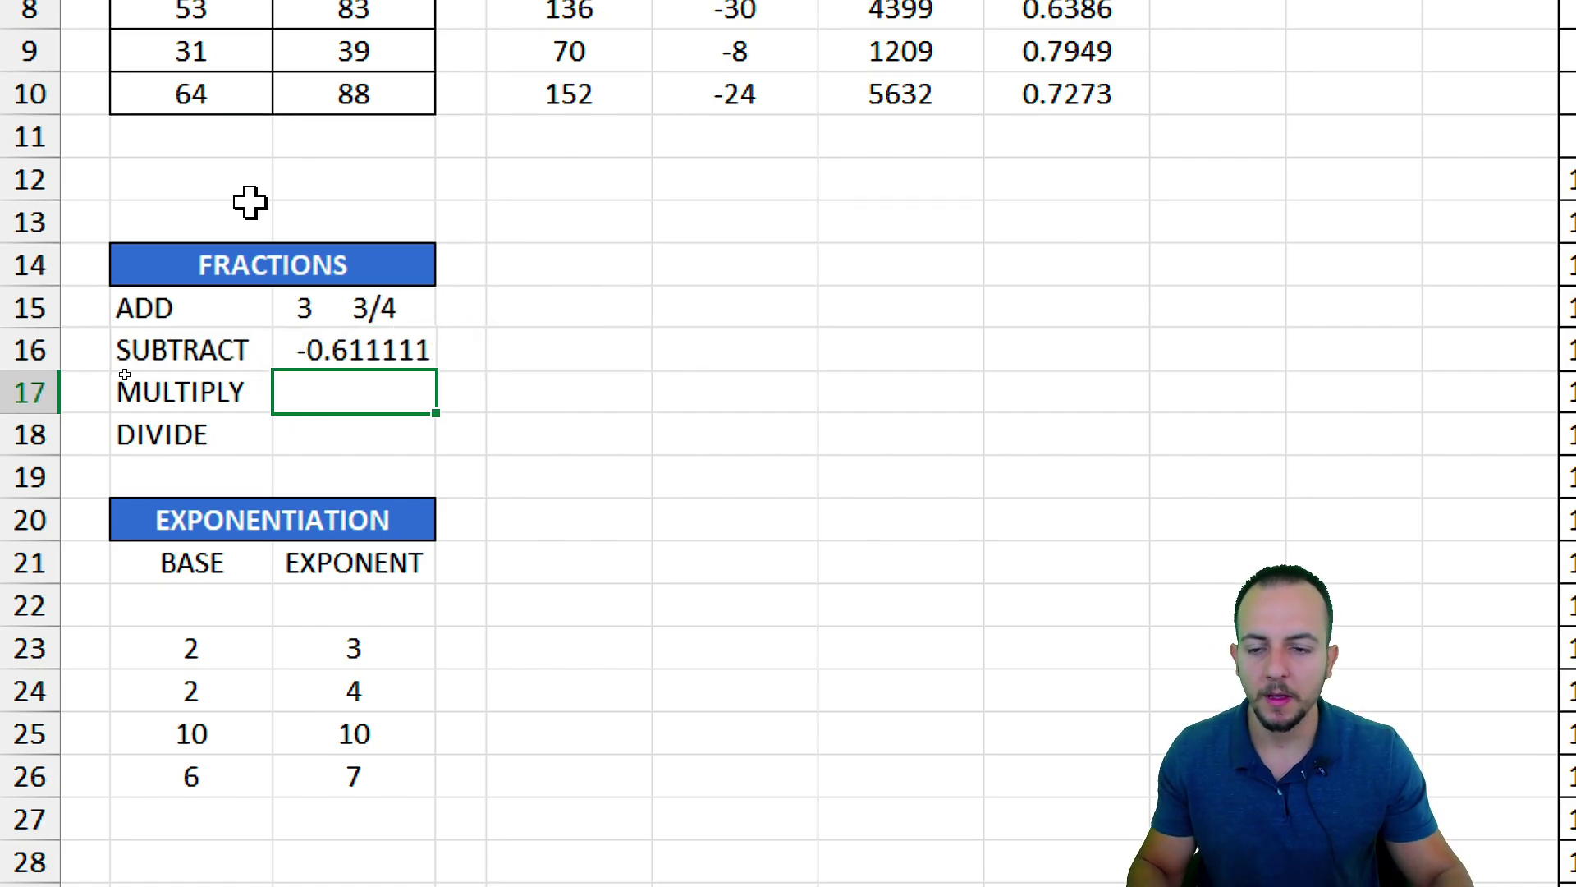
- Format the whole FRACTIONS result range C15:C18 as fractions of the type Up to three digits (312/943)
left_click(366, 349)
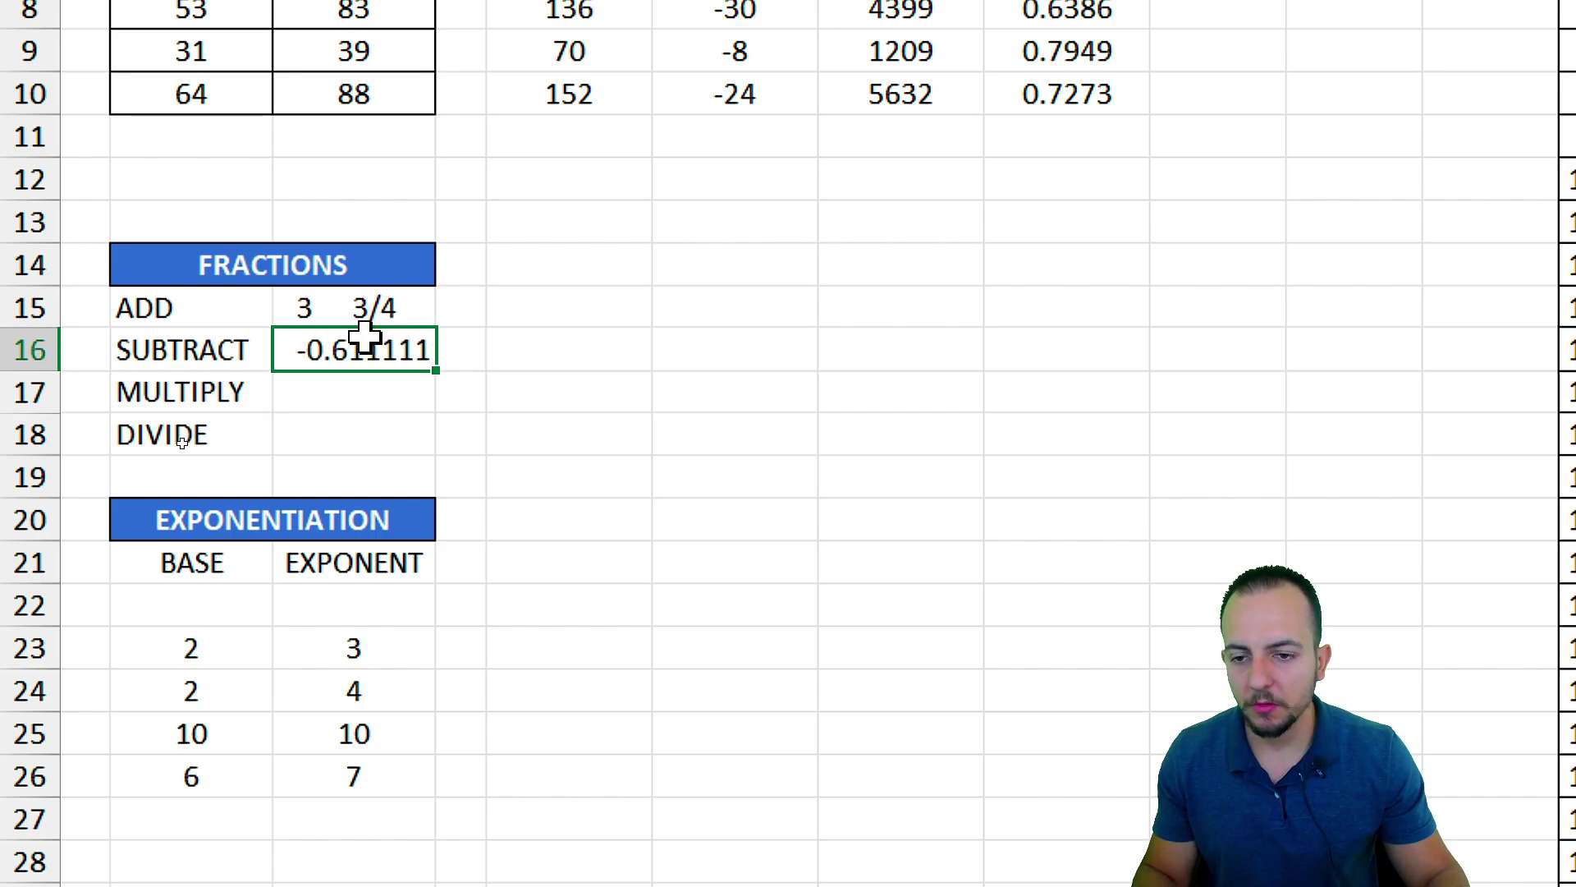
left_click_drag(362, 310, 362, 425)
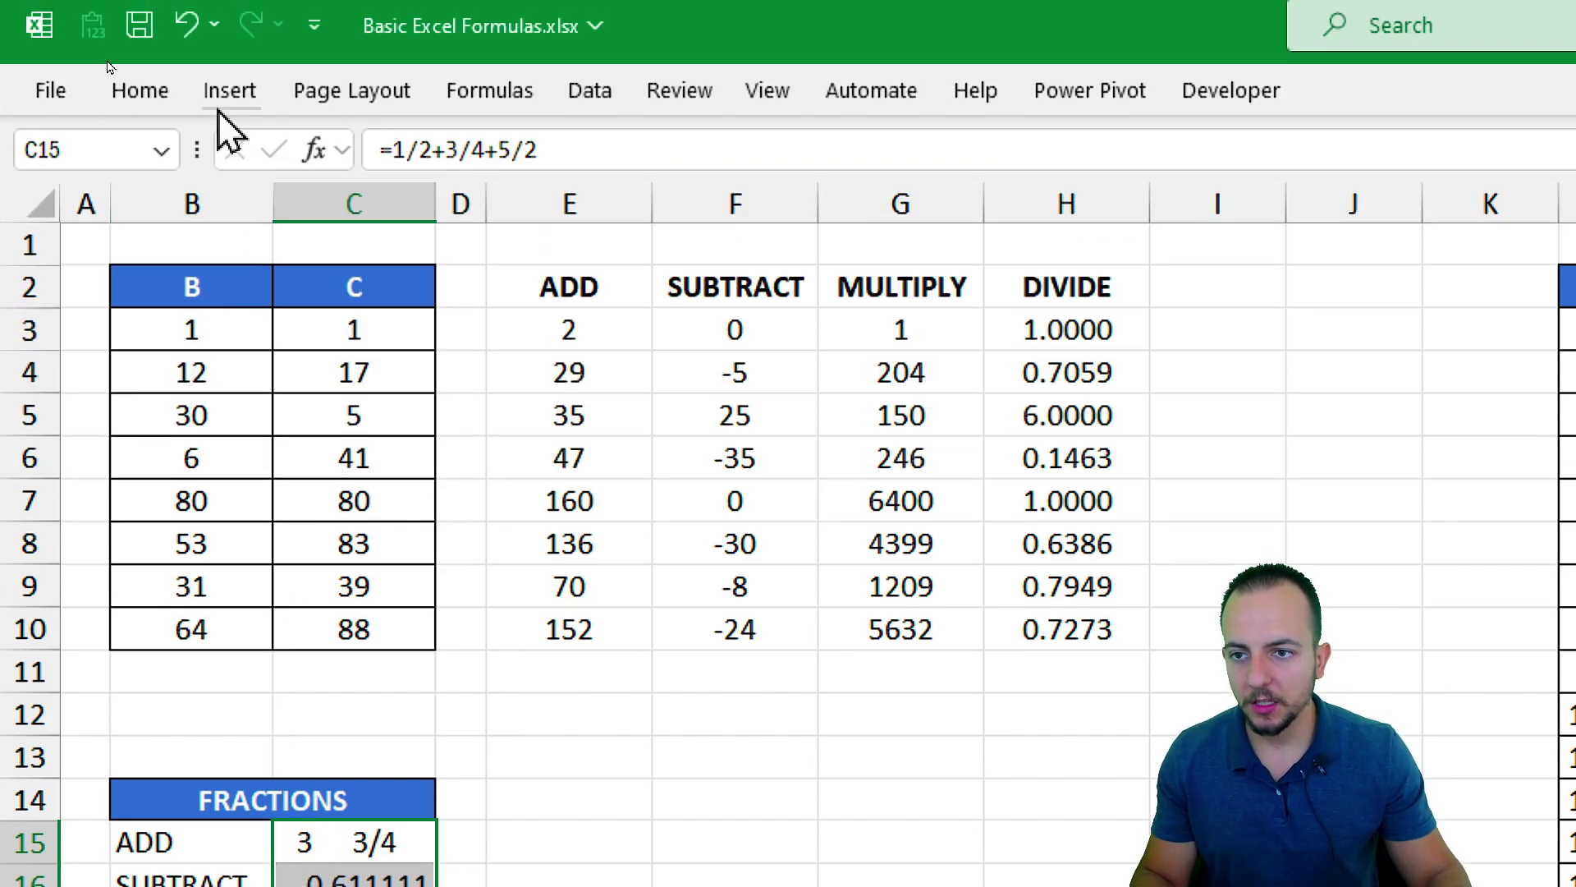
left_click(140, 91)
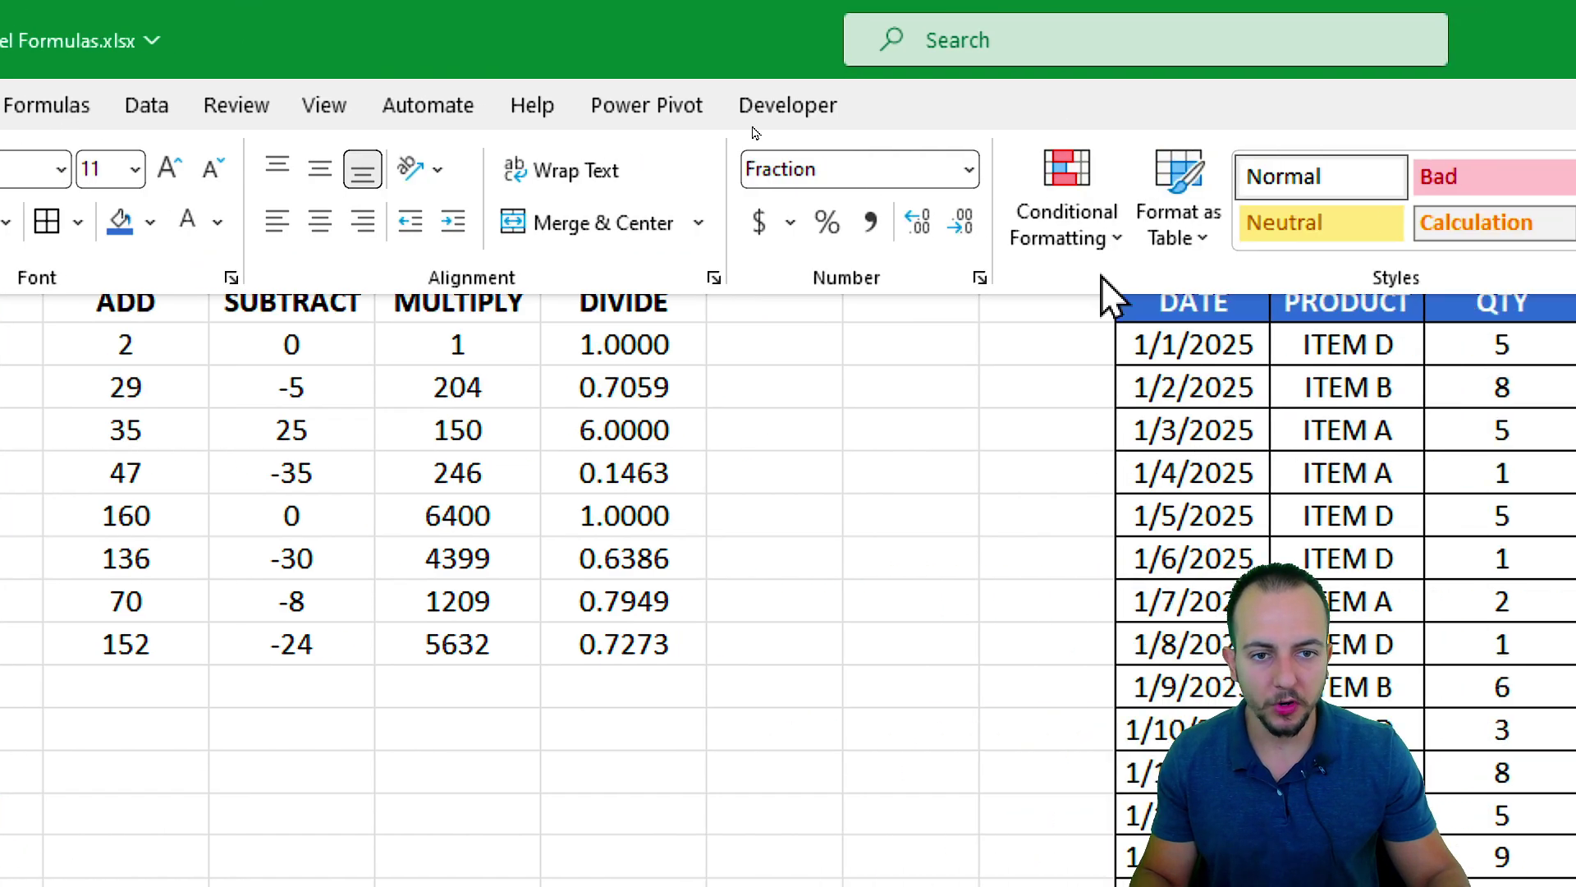
left_click(969, 170)
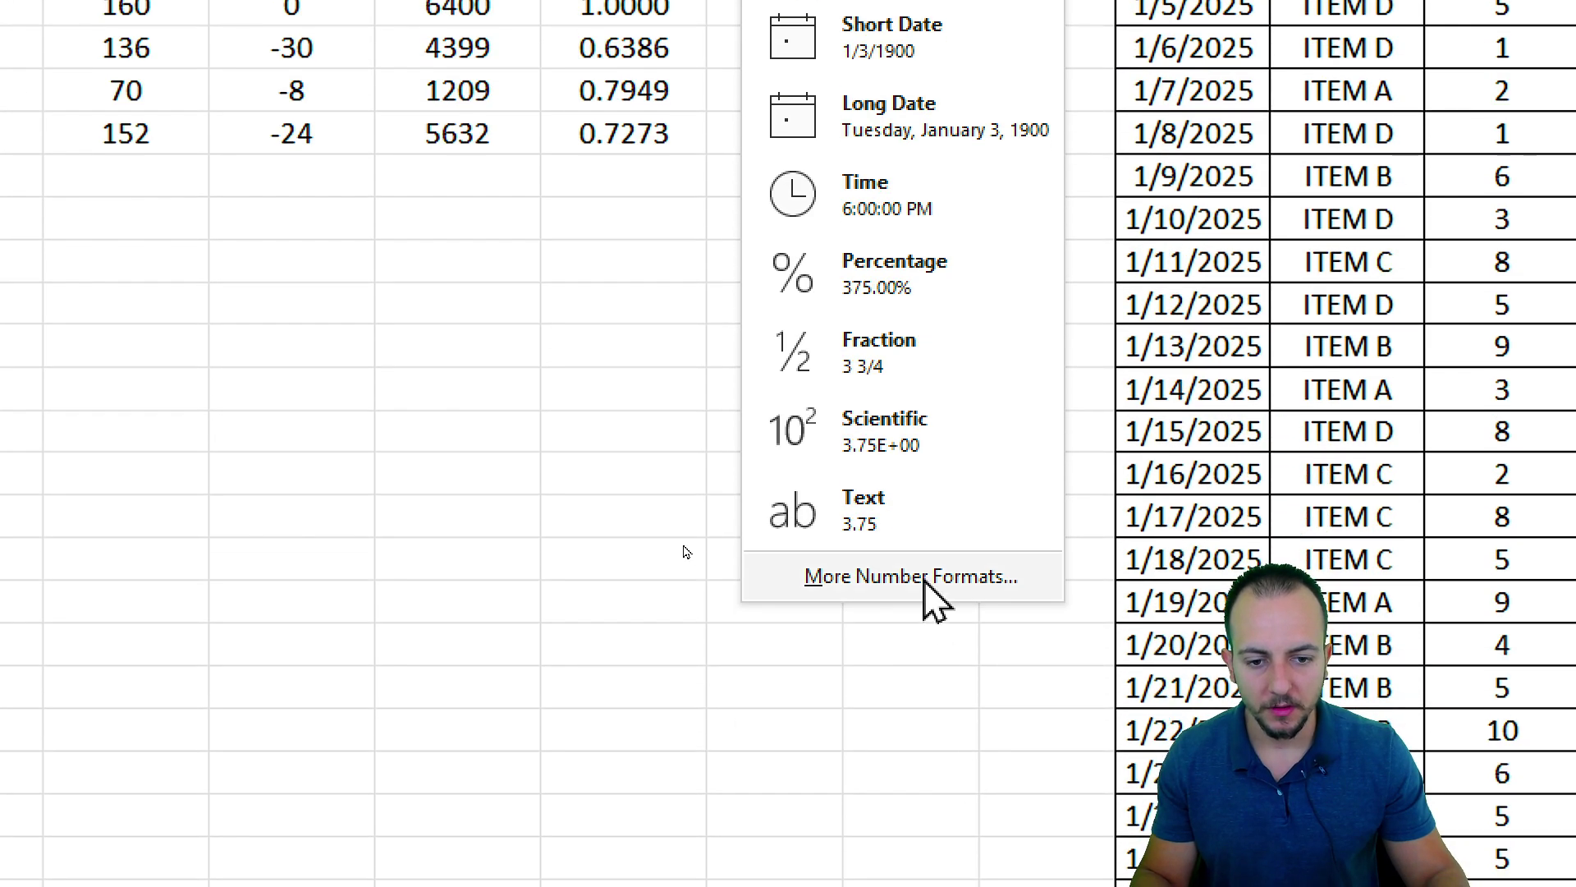
left_click(926, 578)
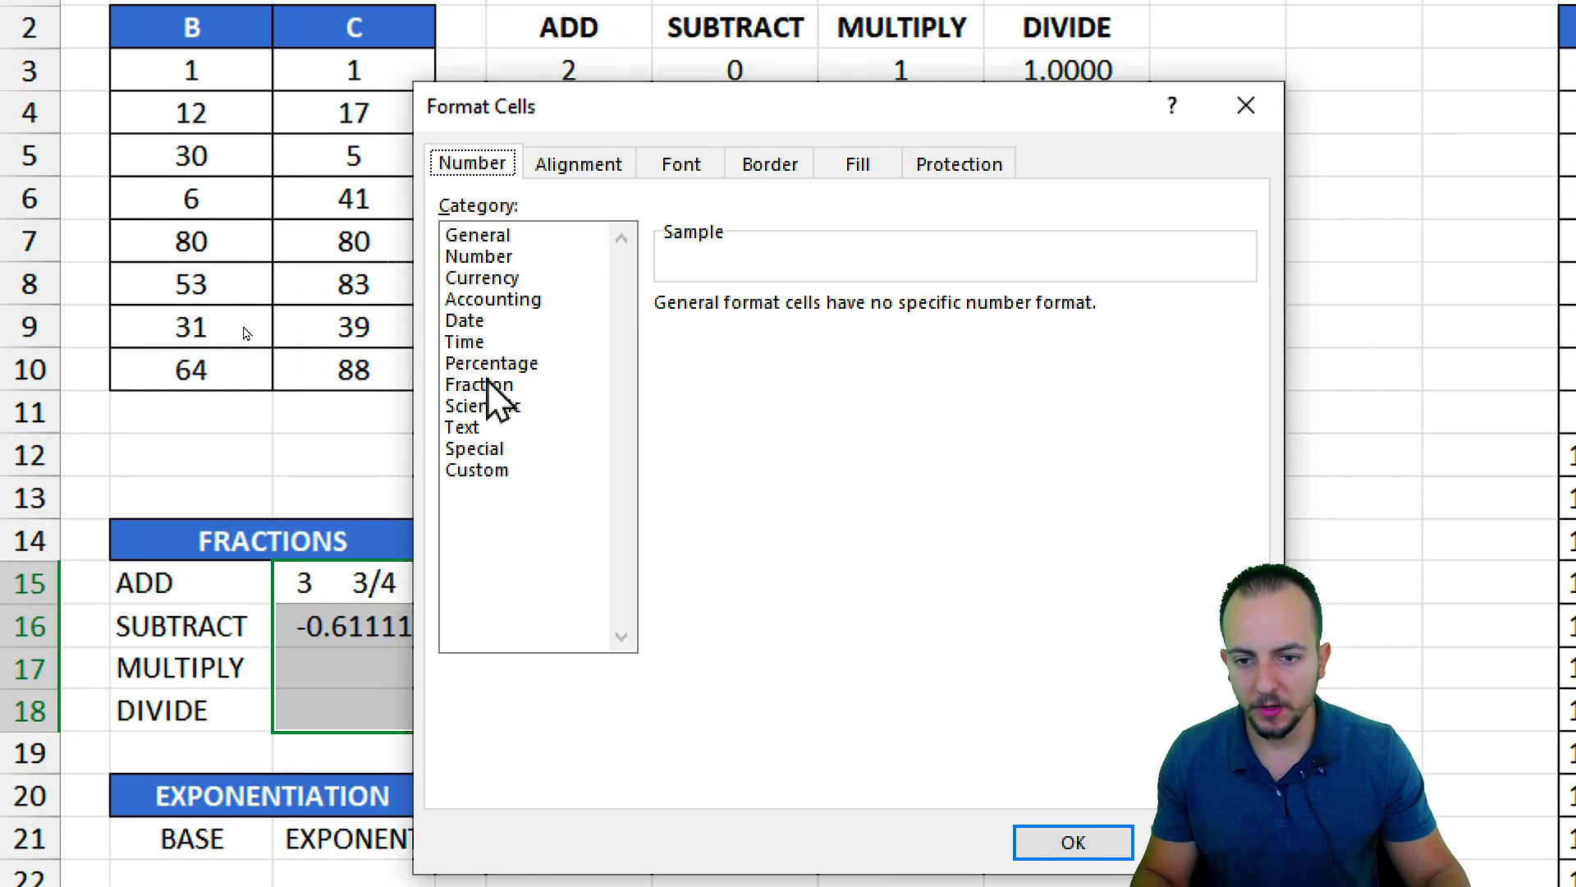
left_click(491, 384)
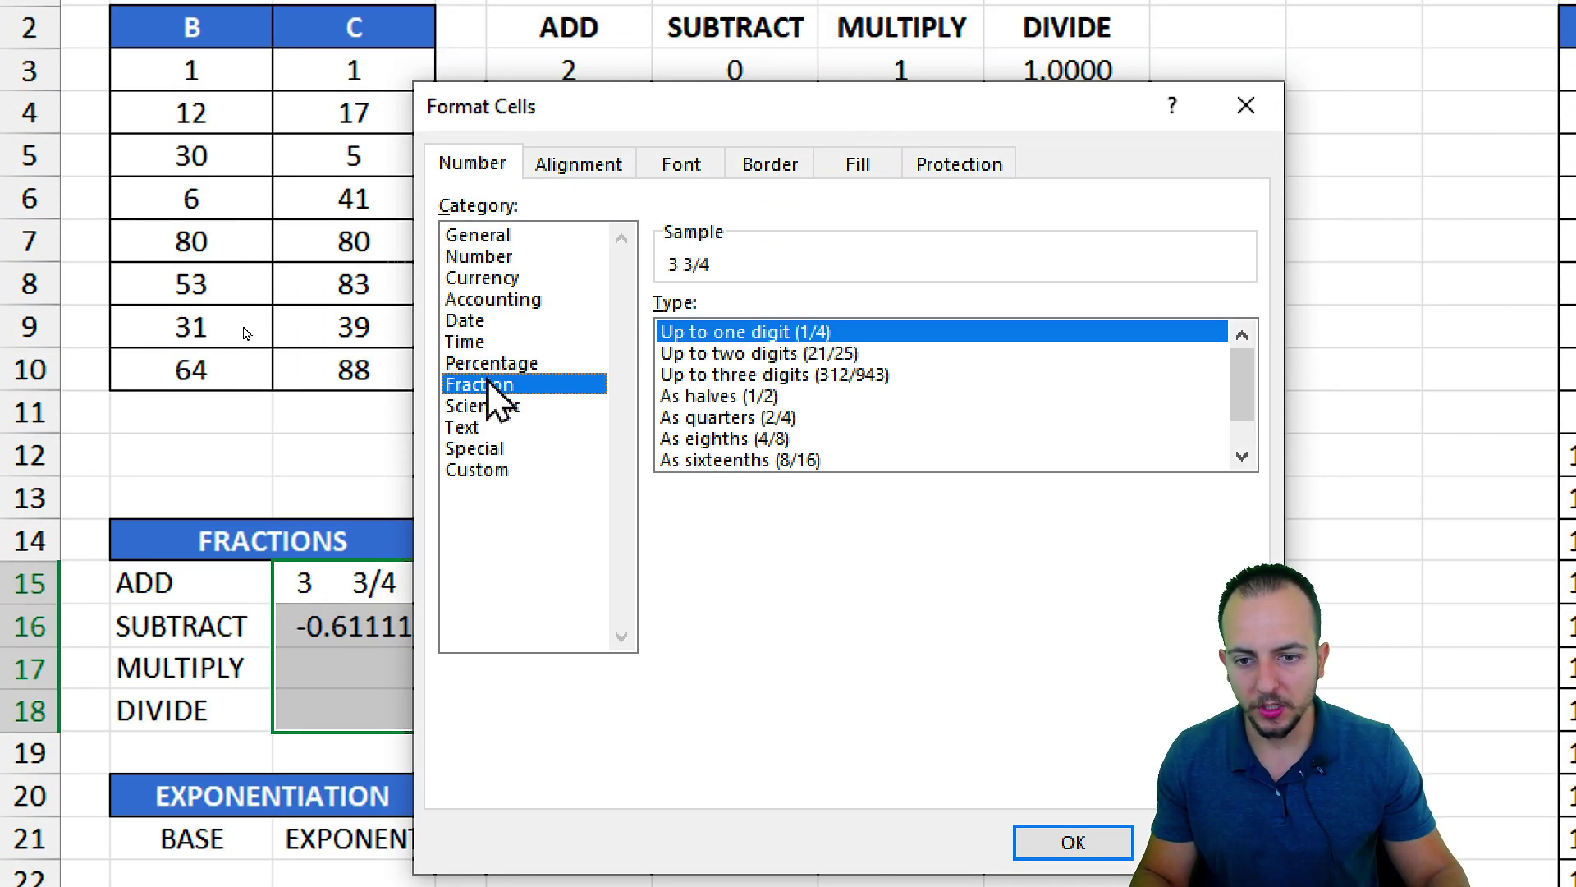
left_click(727, 375)
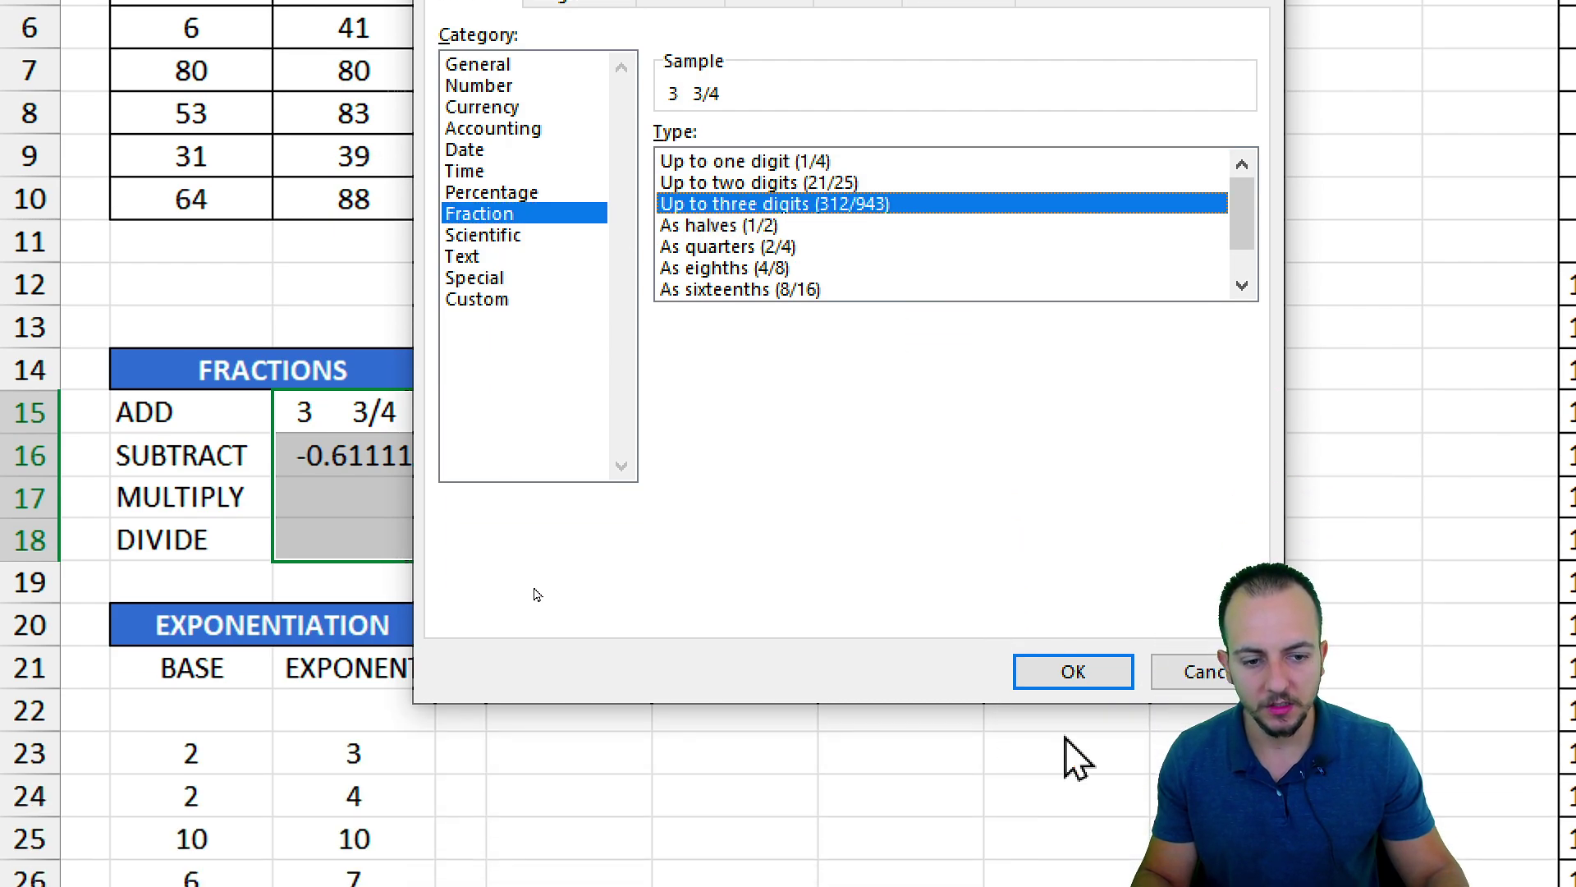
left_click(1076, 846)
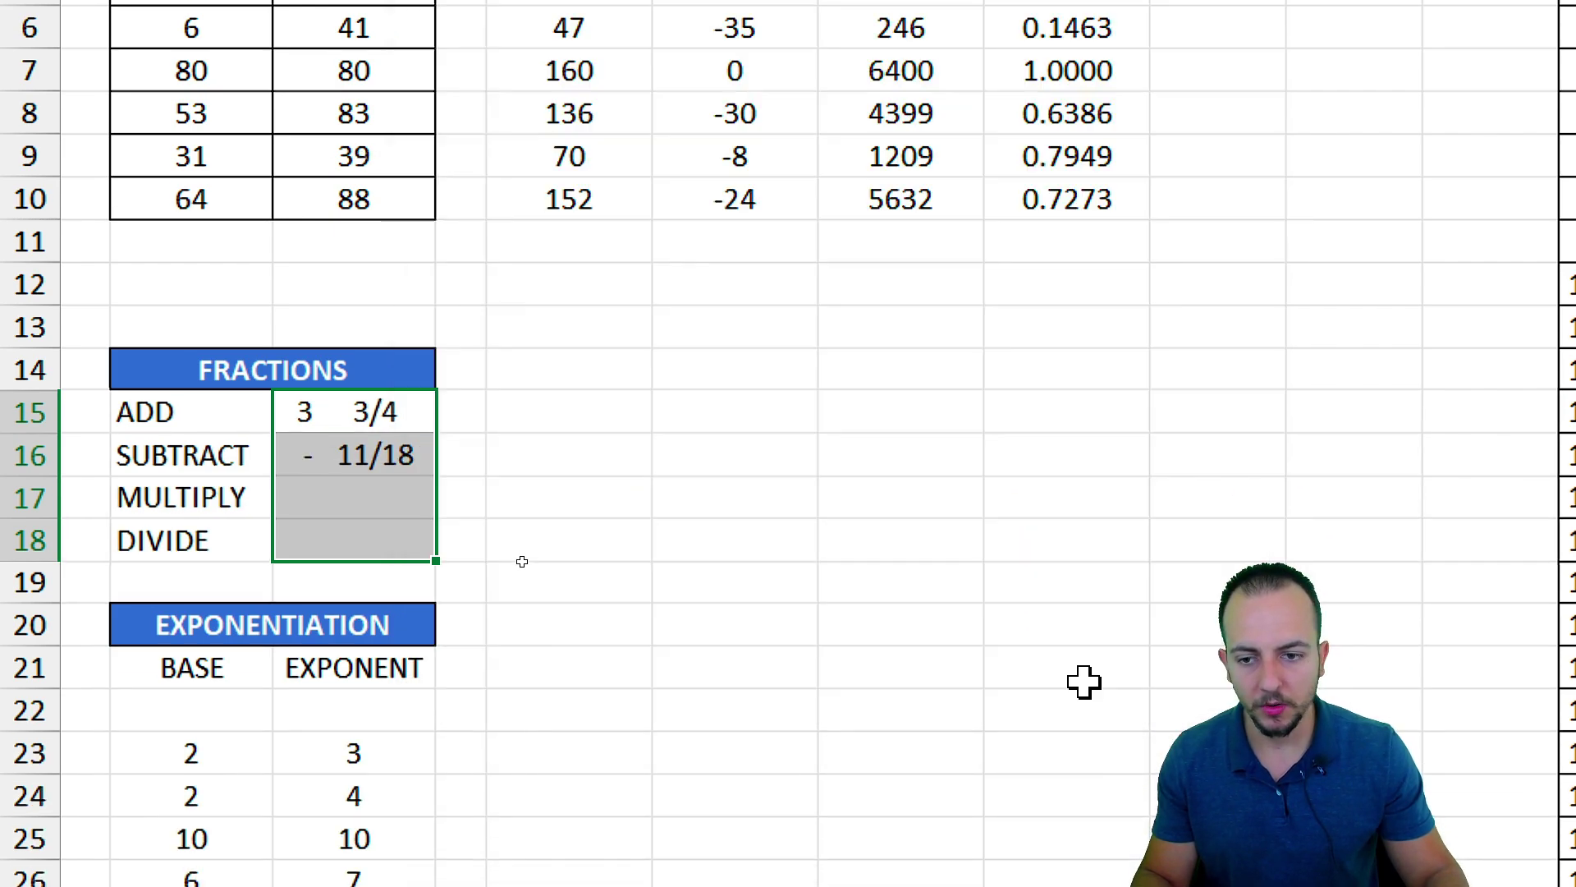
left_click(336, 455)
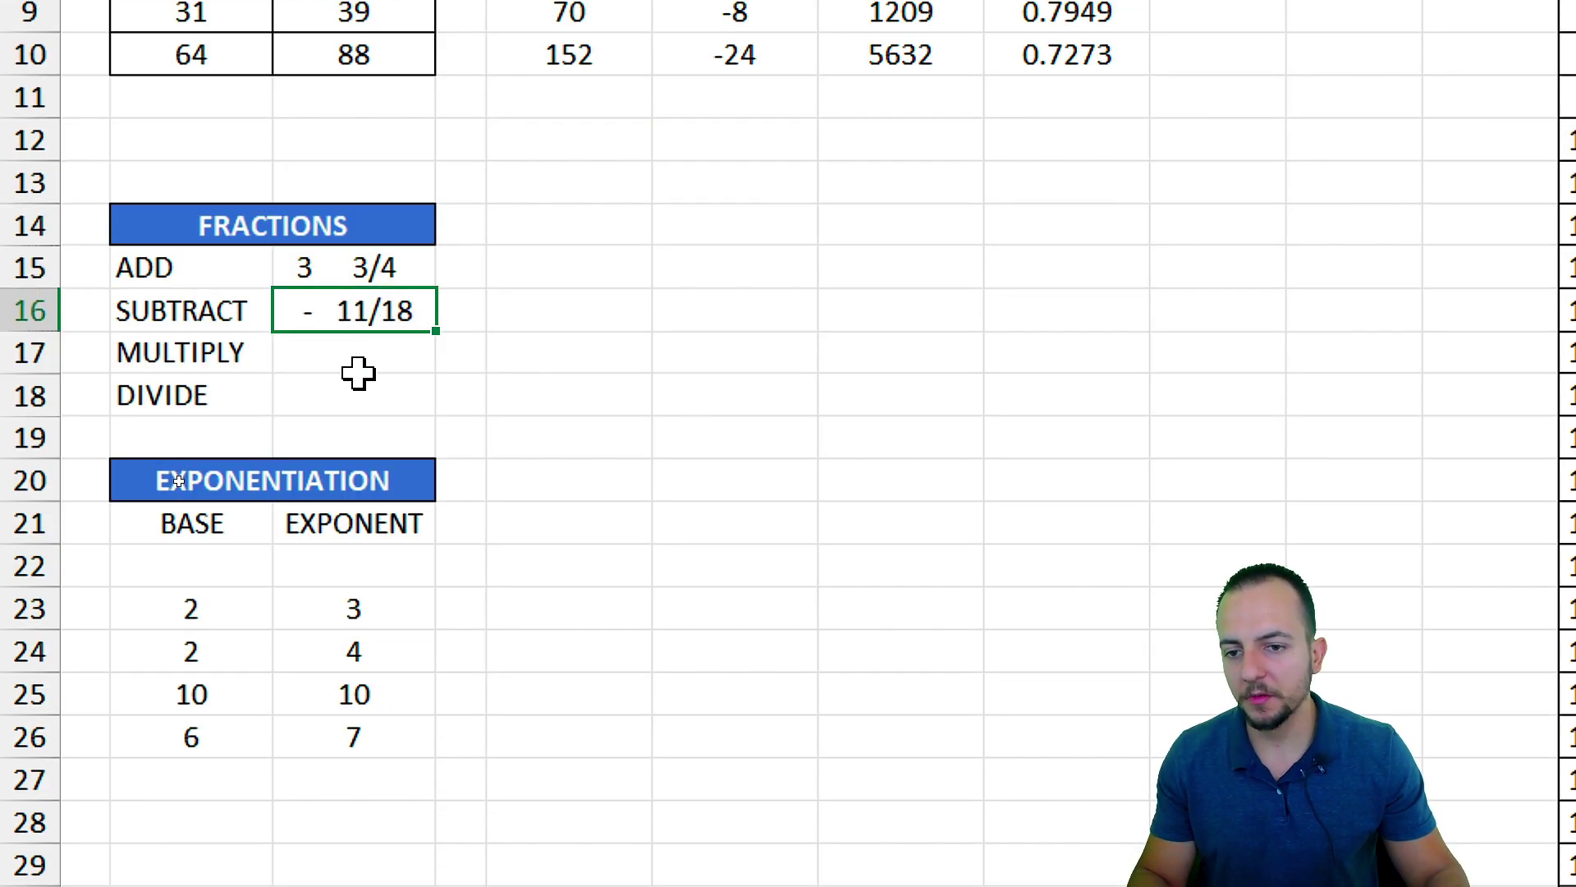
left_click(257, 353)
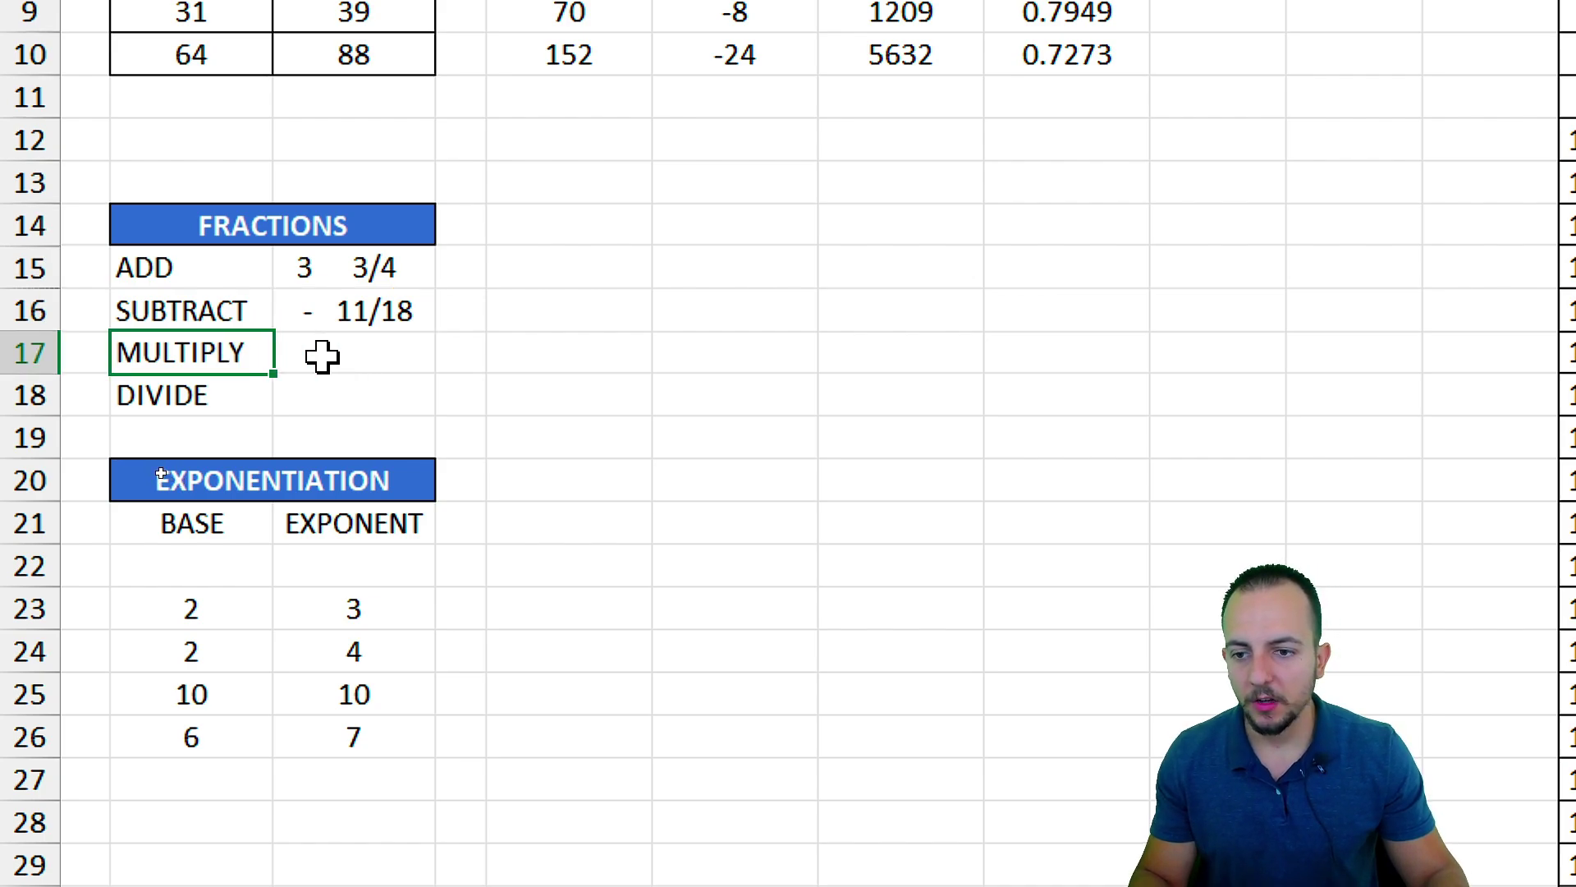
left_click(322, 355)
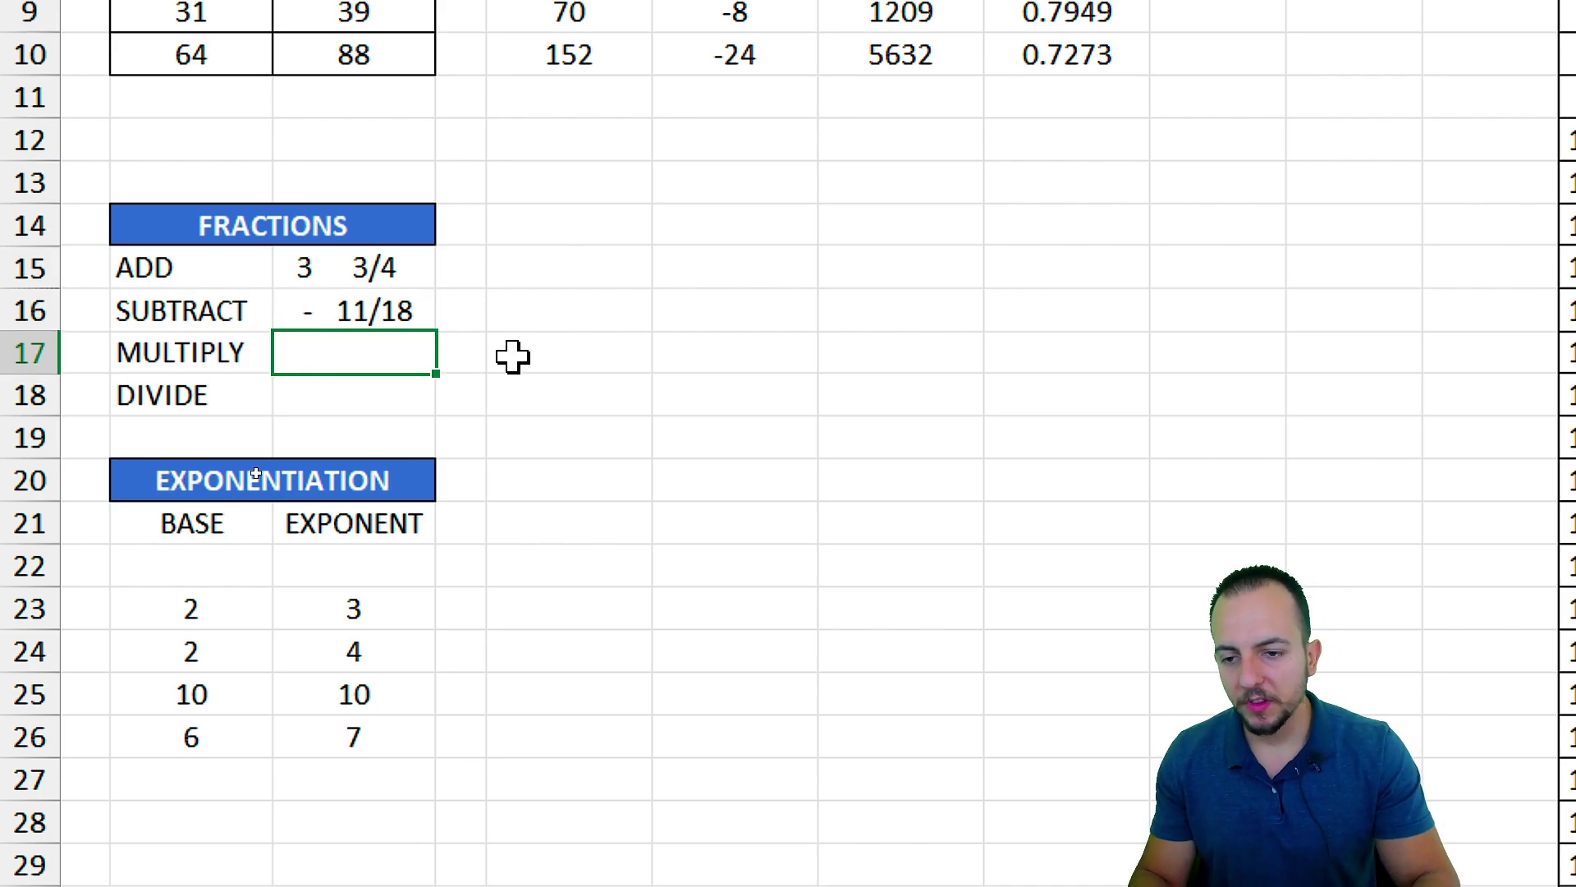
left_click(218, 402)
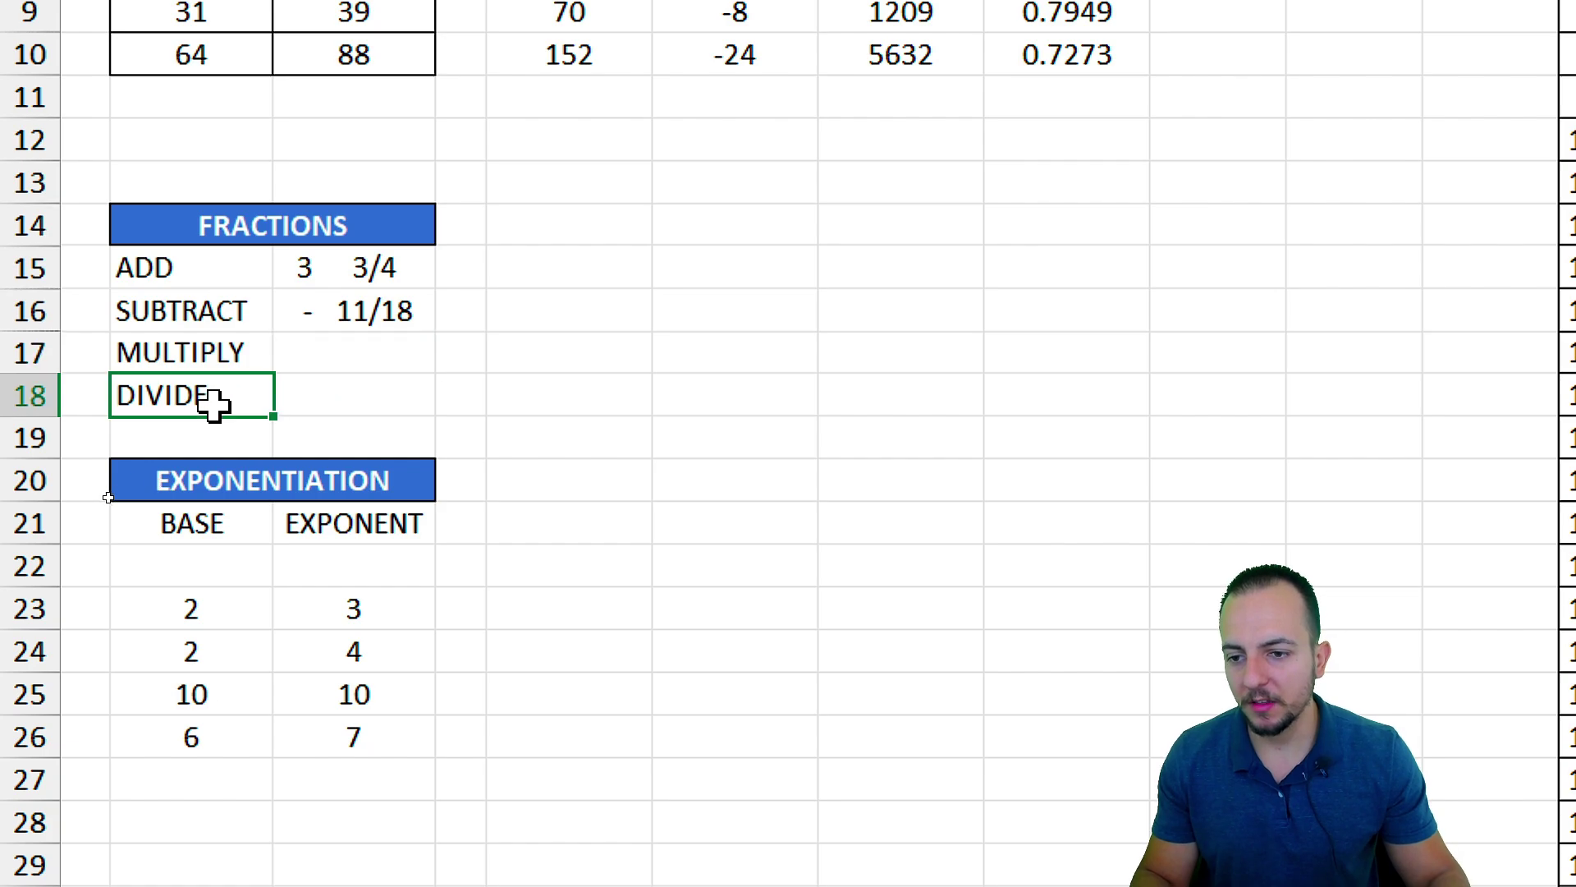
- Draft the formula =1/2+1/2 in cell C17, beside MULTIPLY in the FRACTIONS section
left_click(388, 356)
double_click(387, 356)
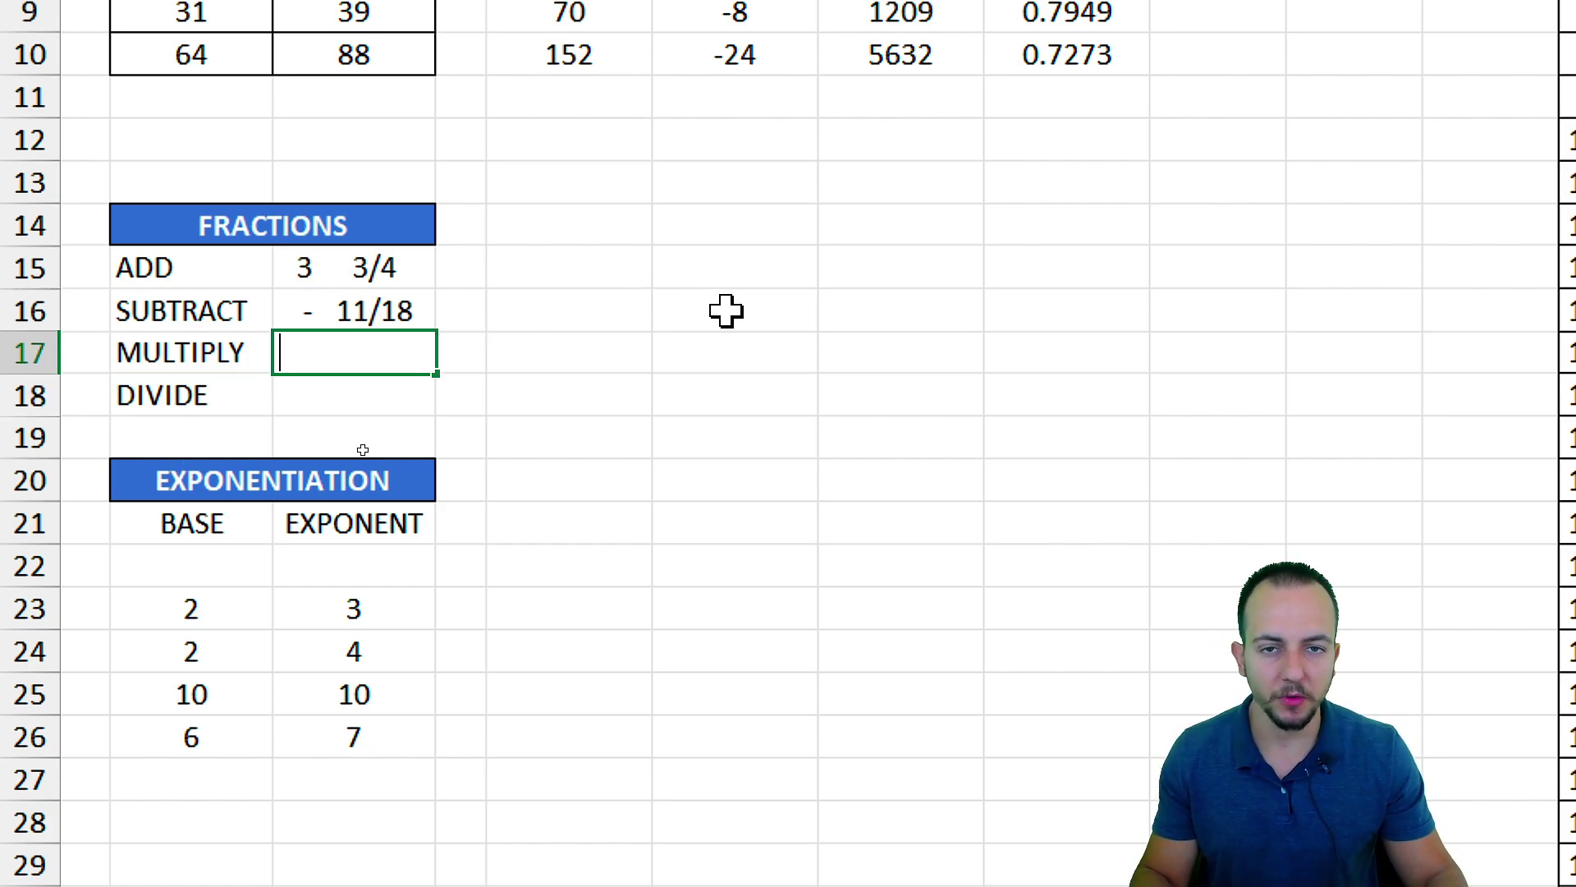
type("=")
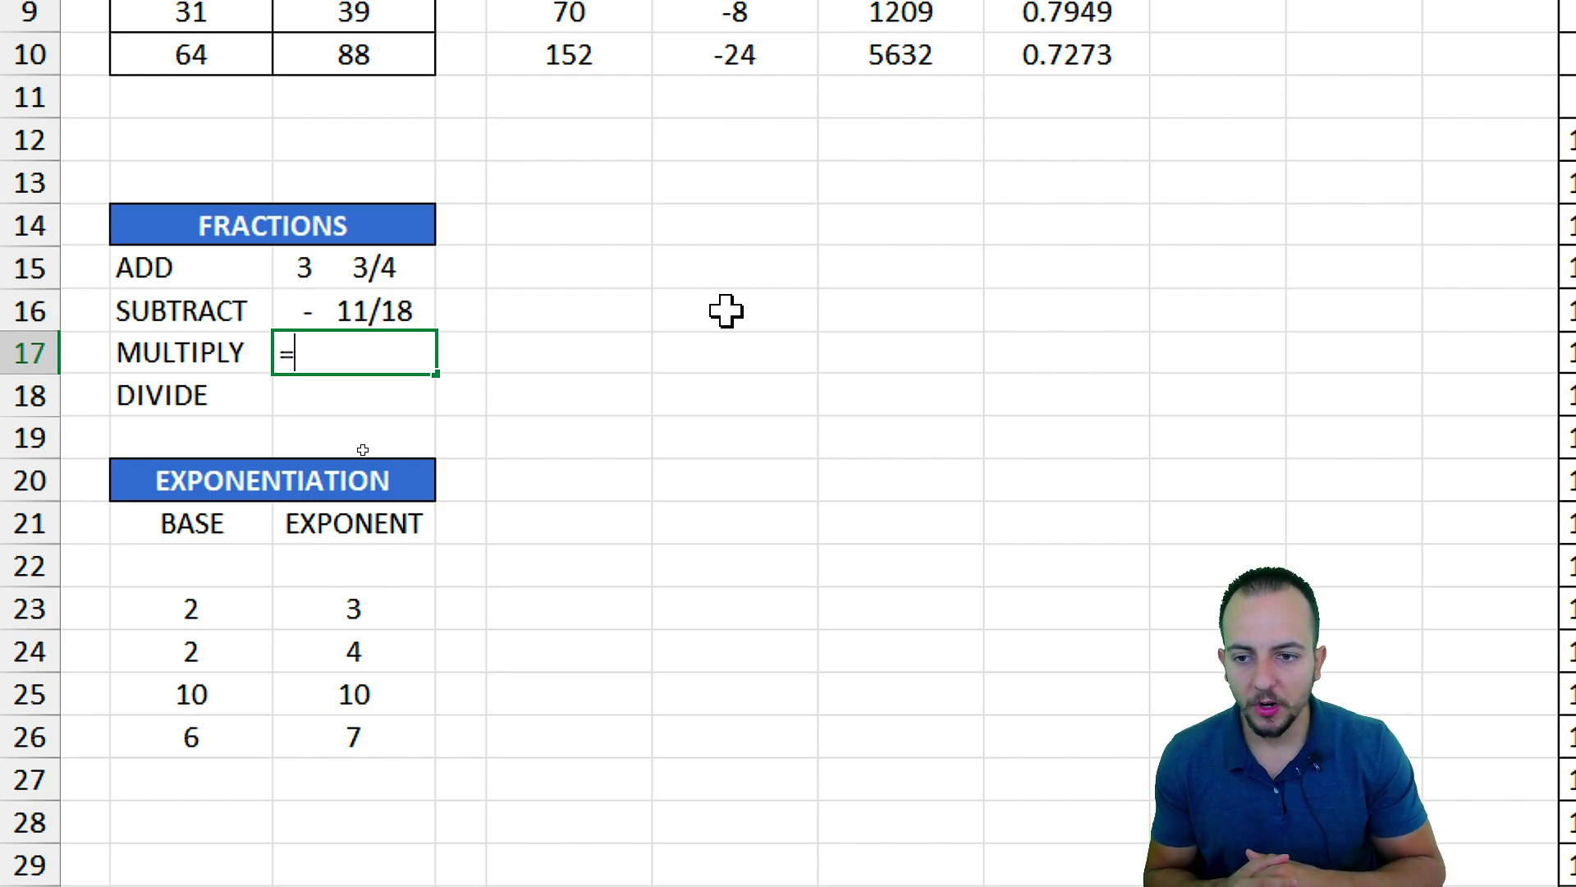
type("1/2")
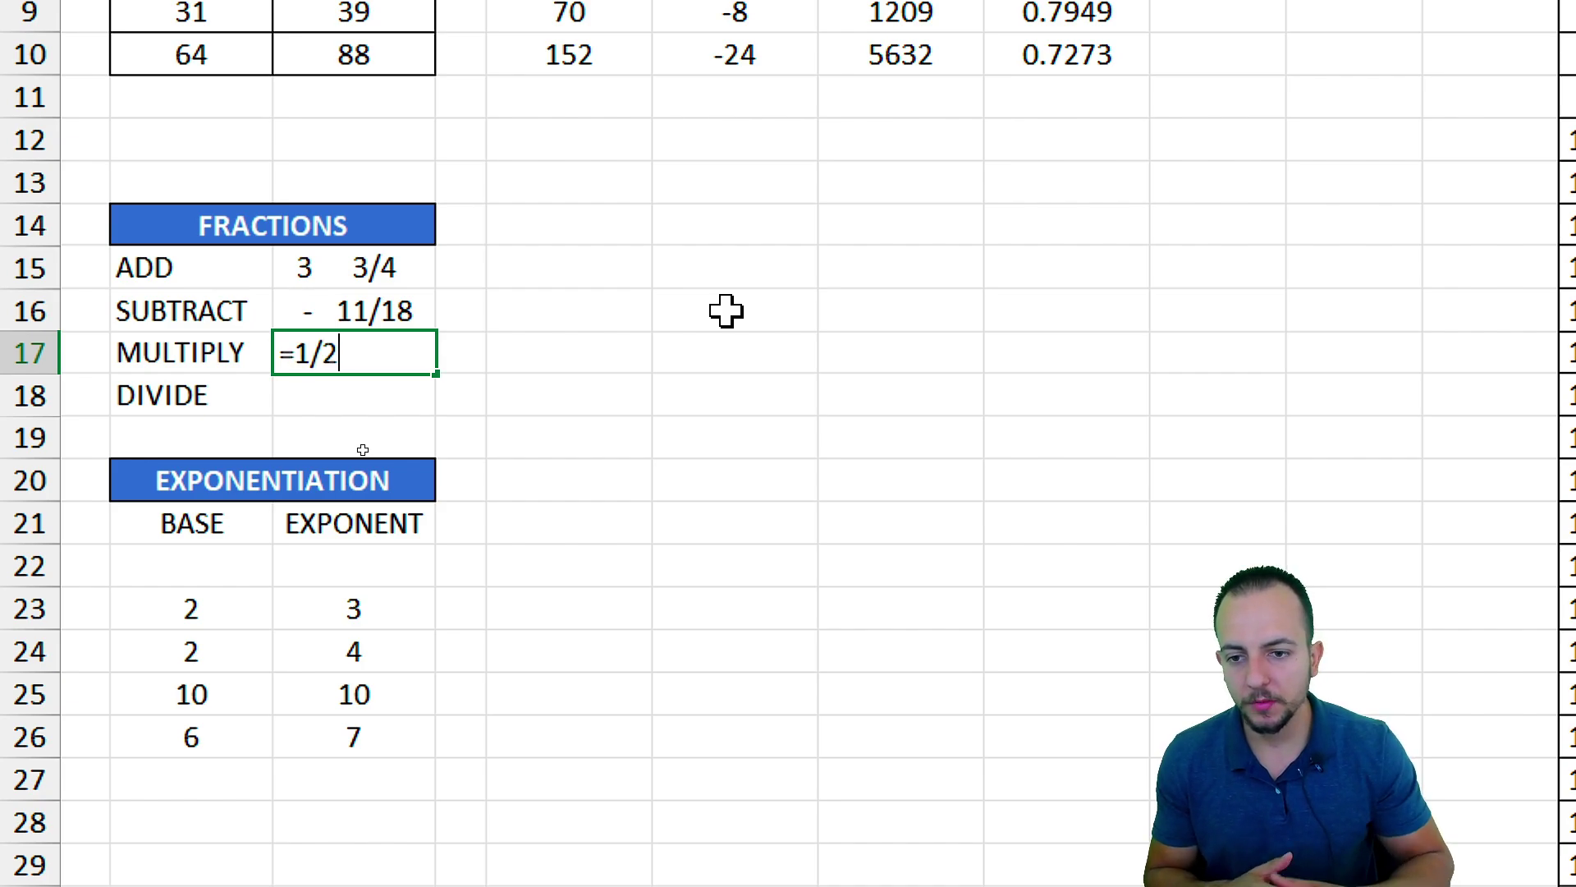
type("+")
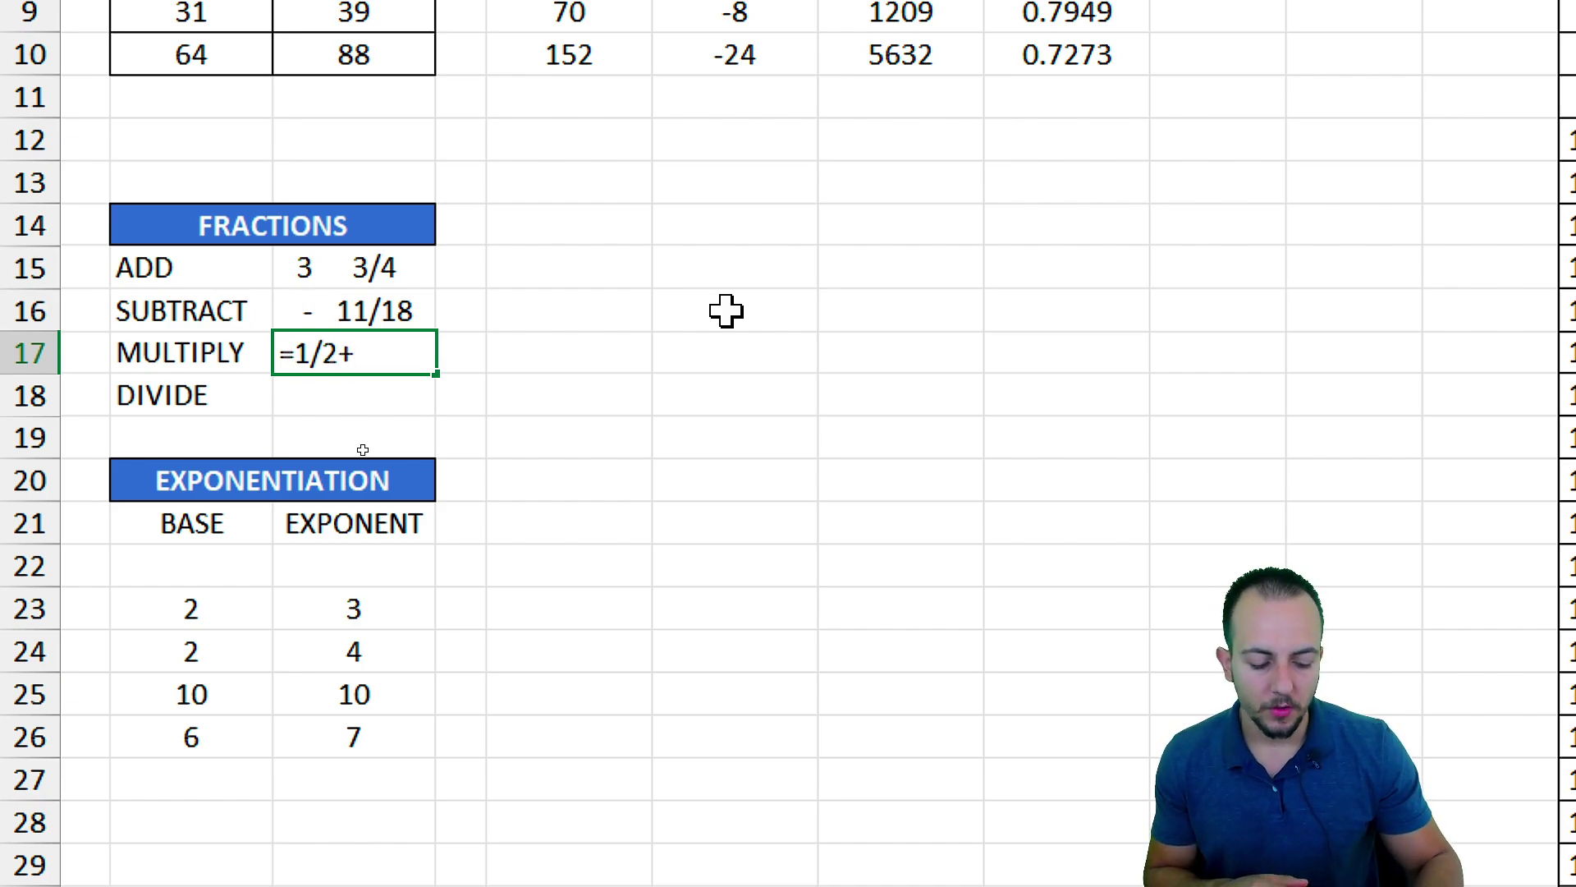
type("1/2")
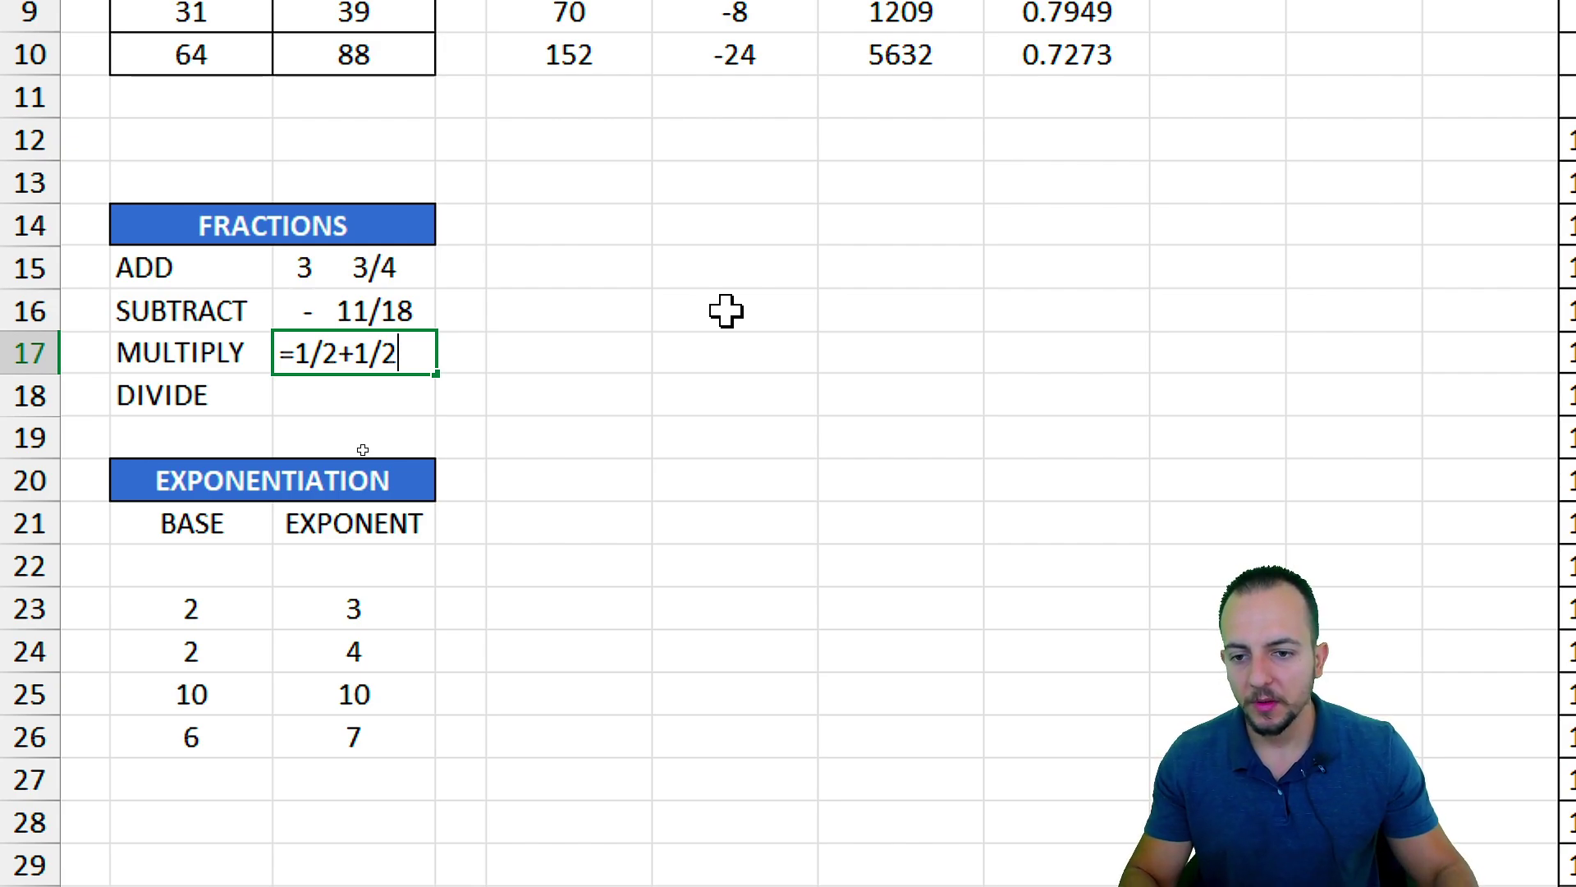
mouse_move(285, 322)
left_mouse_down()
mouse_move(344, 386)
mouse_move(412, 318)
left_mouse_up()
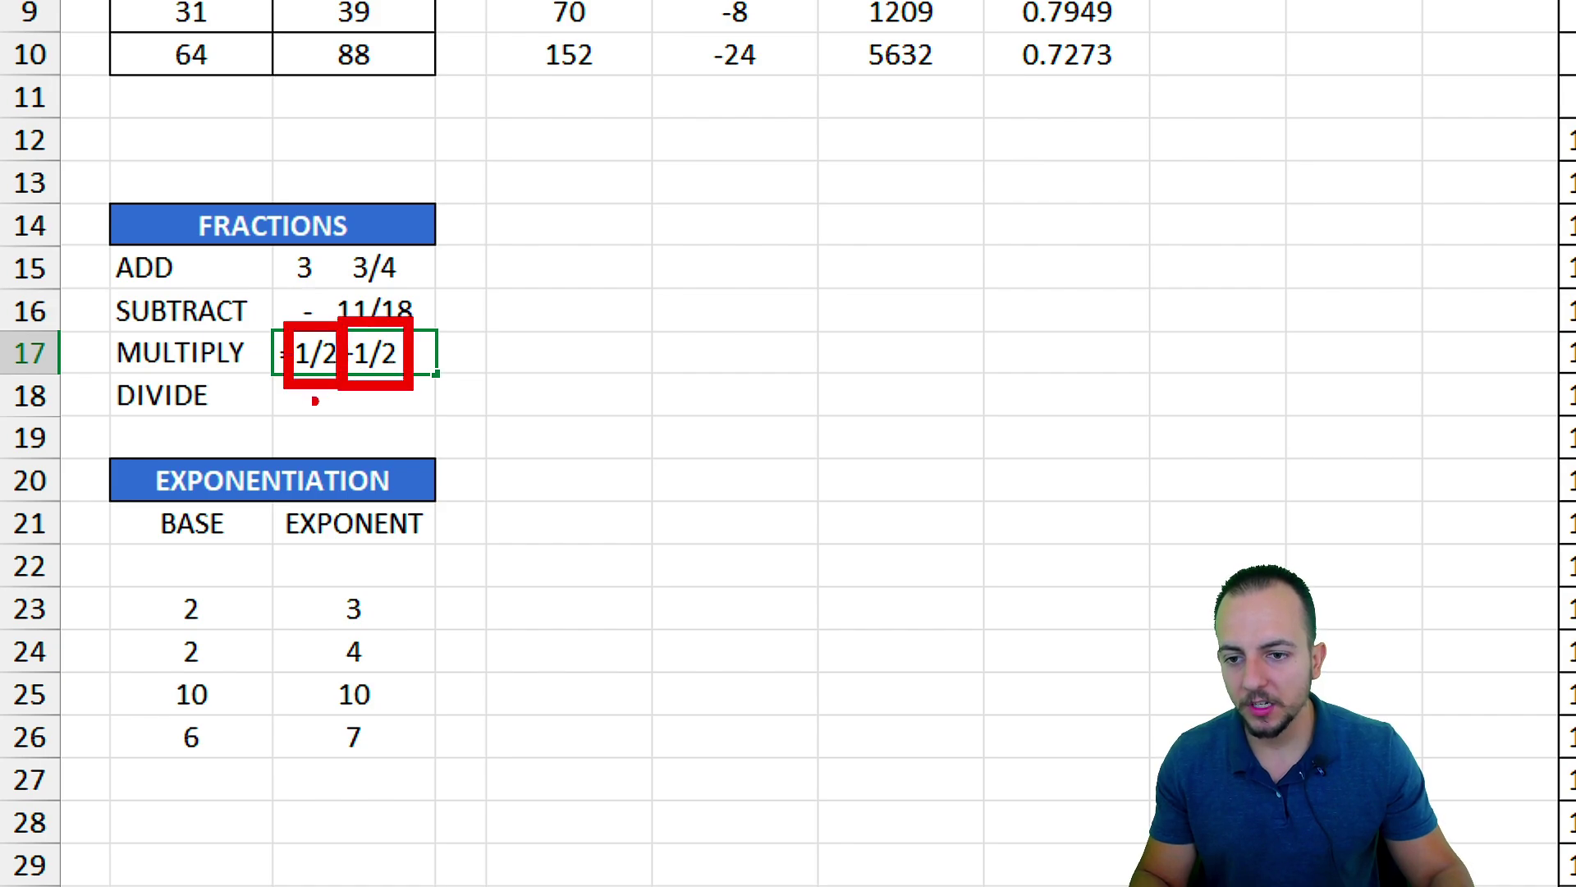
left_click_drag(314, 401, 309, 502)
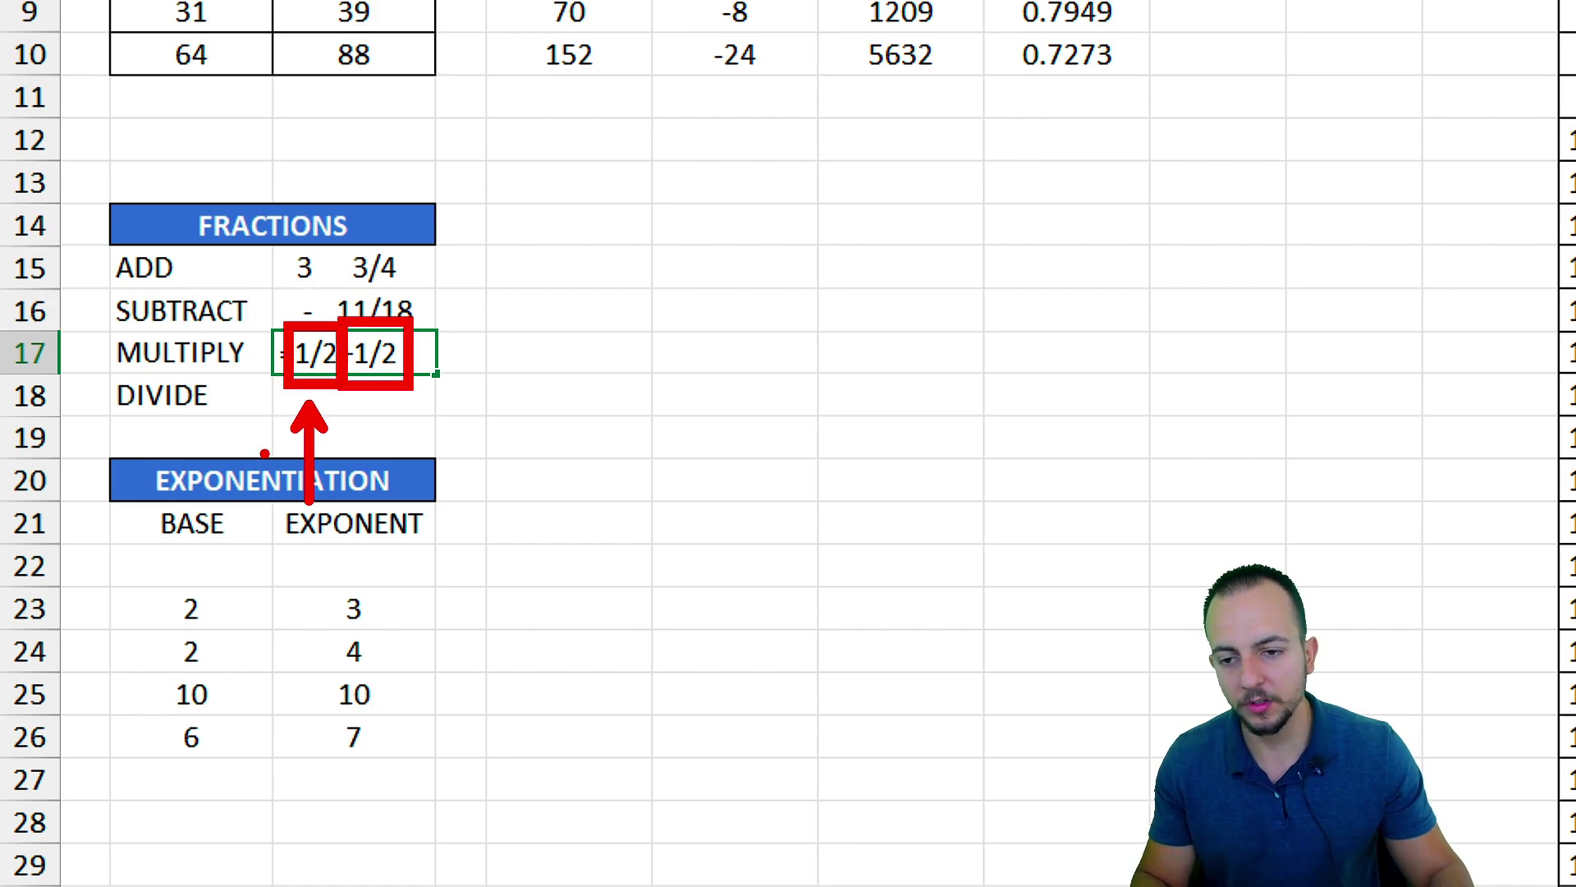
left_click_drag(398, 405, 404, 501)
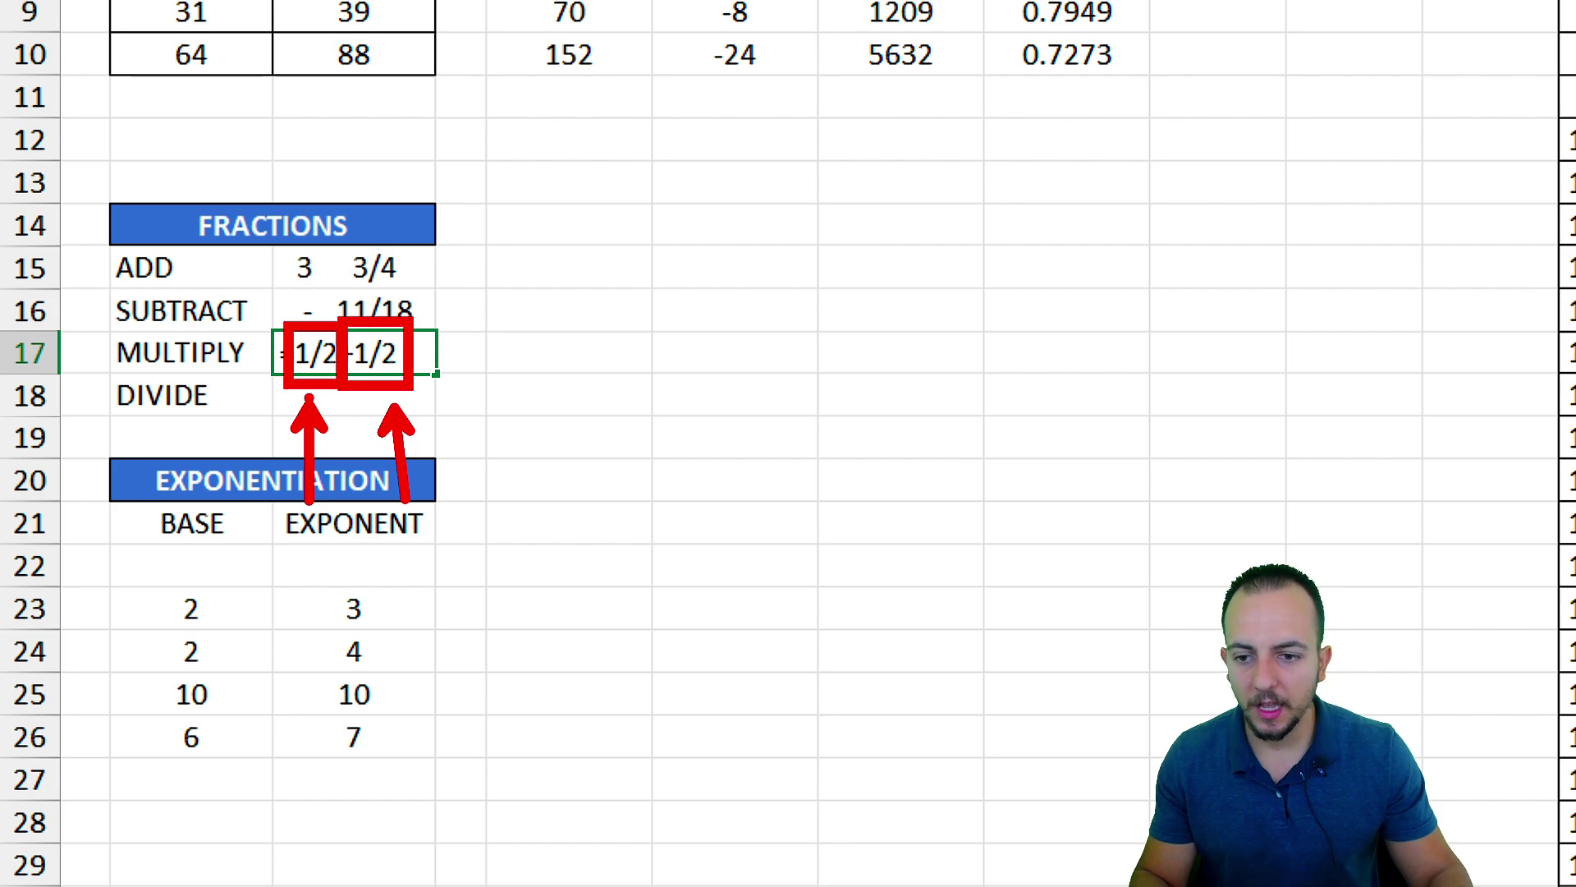
left_click_drag(276, 391, 427, 522)
left_click_drag(578, 447, 441, 447)
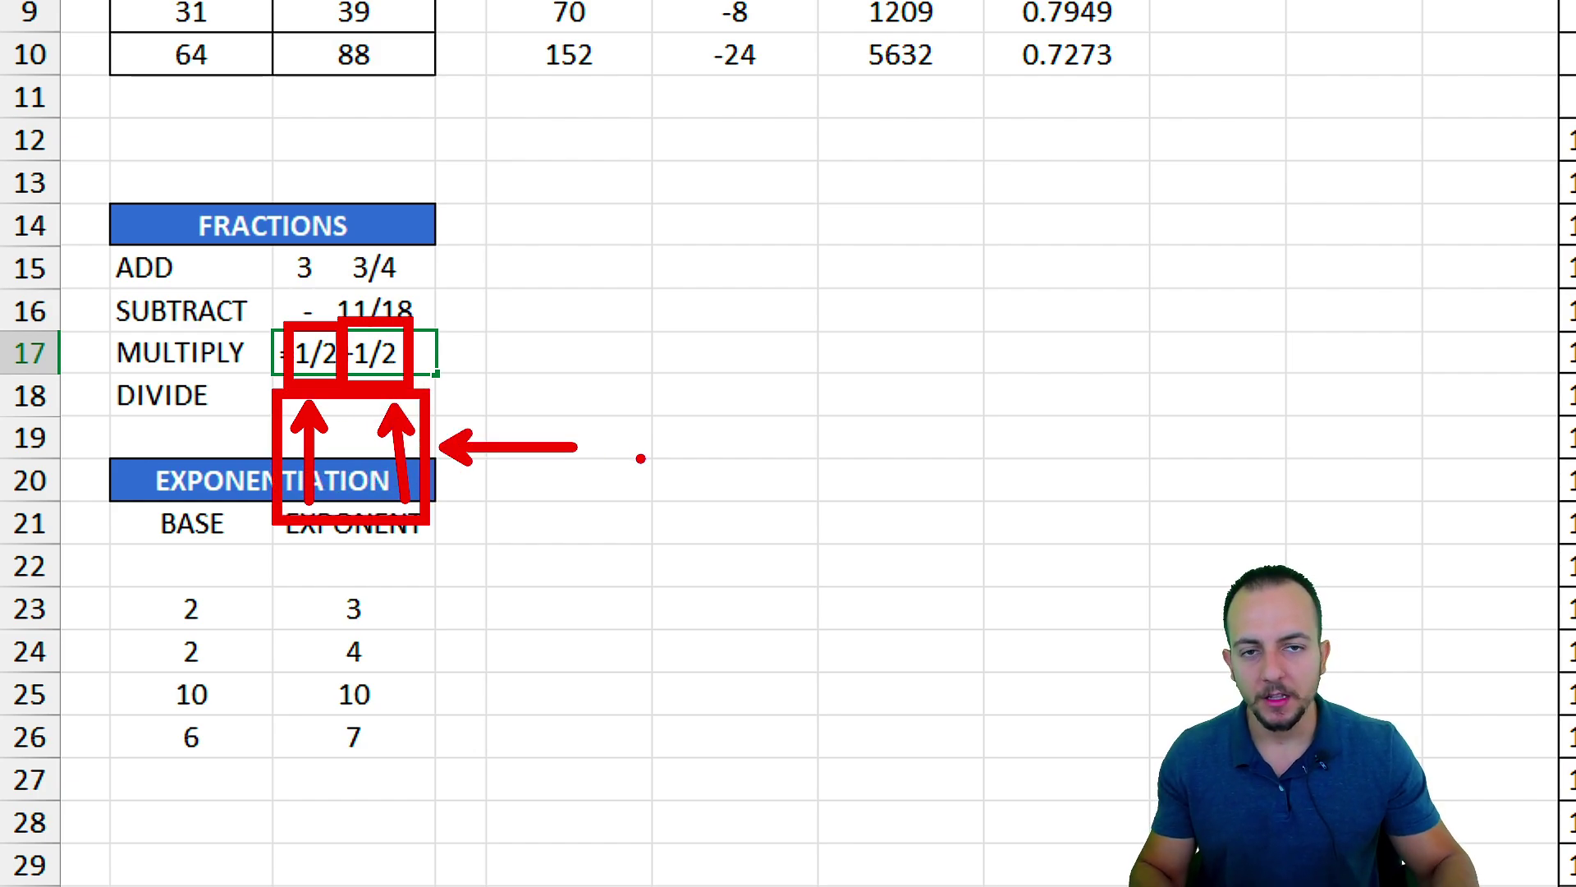
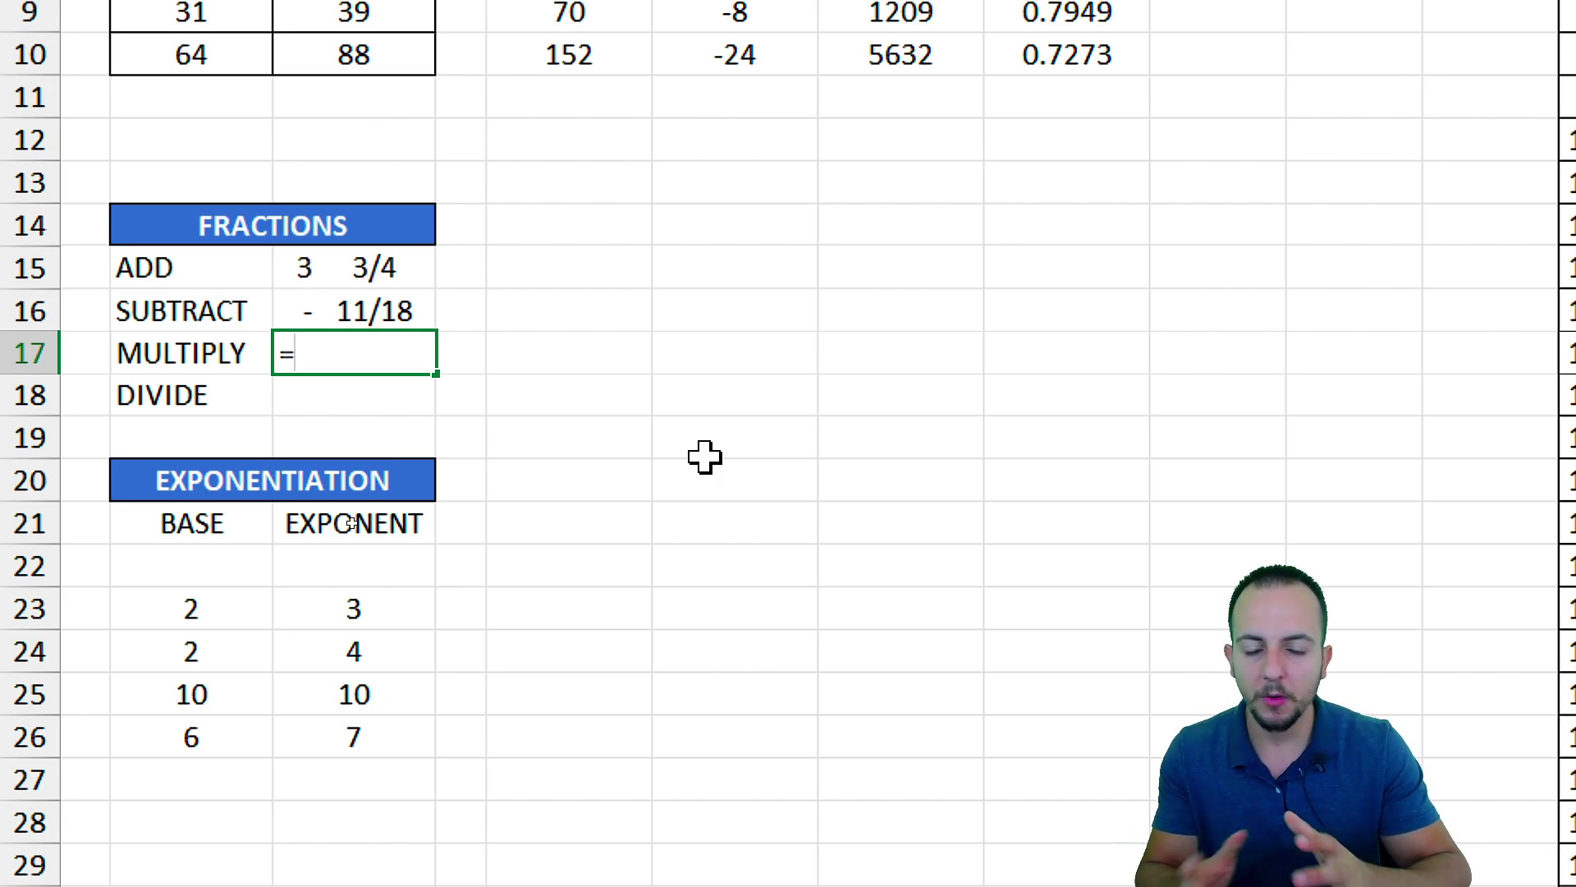
- Write the multiplication 1/2*2/3 after the equals sign in cell C17, beside MULTIPLY
type("1")
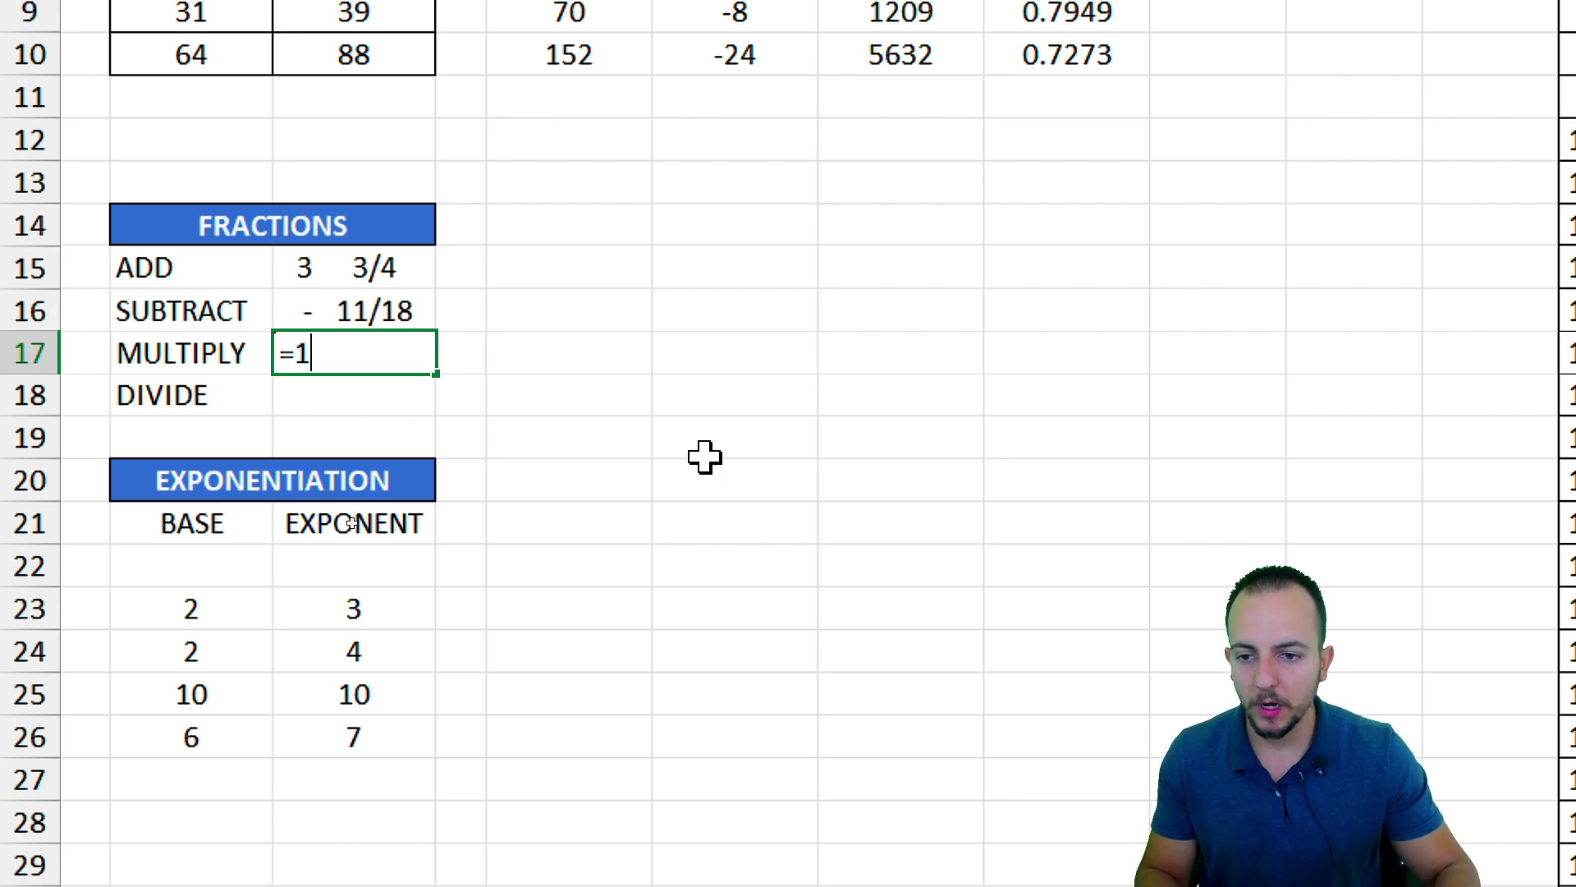
type("/2*")
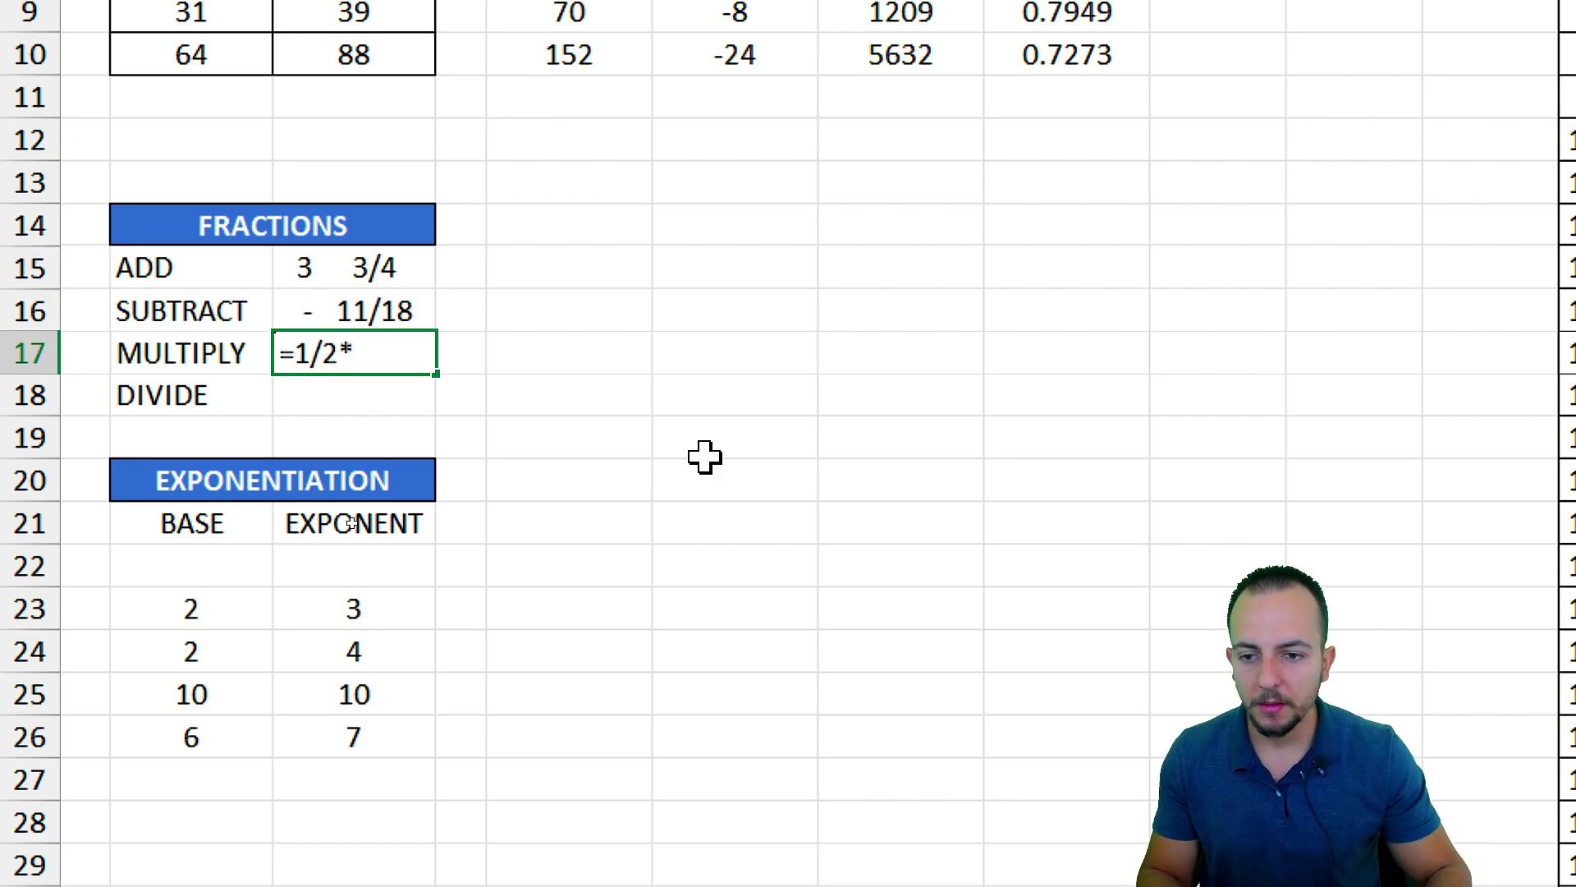
type("2/3")
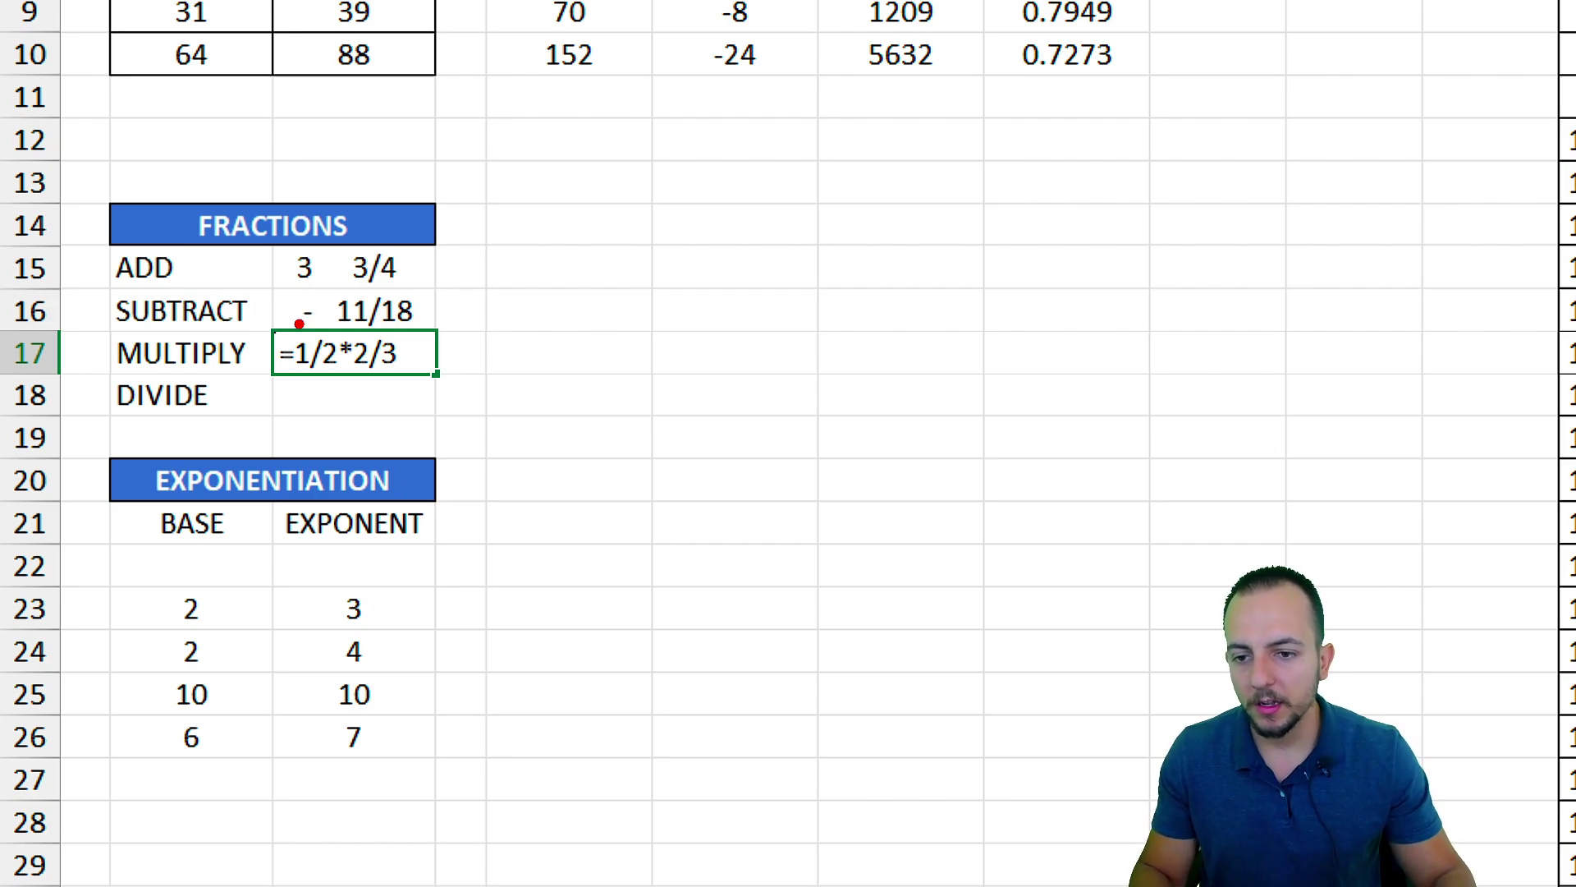
mouse_move(278, 323)
left_mouse_down()
mouse_move(343, 376)
mouse_move(314, 334)
mouse_move(349, 323)
mouse_move(404, 463)
left_mouse_up()
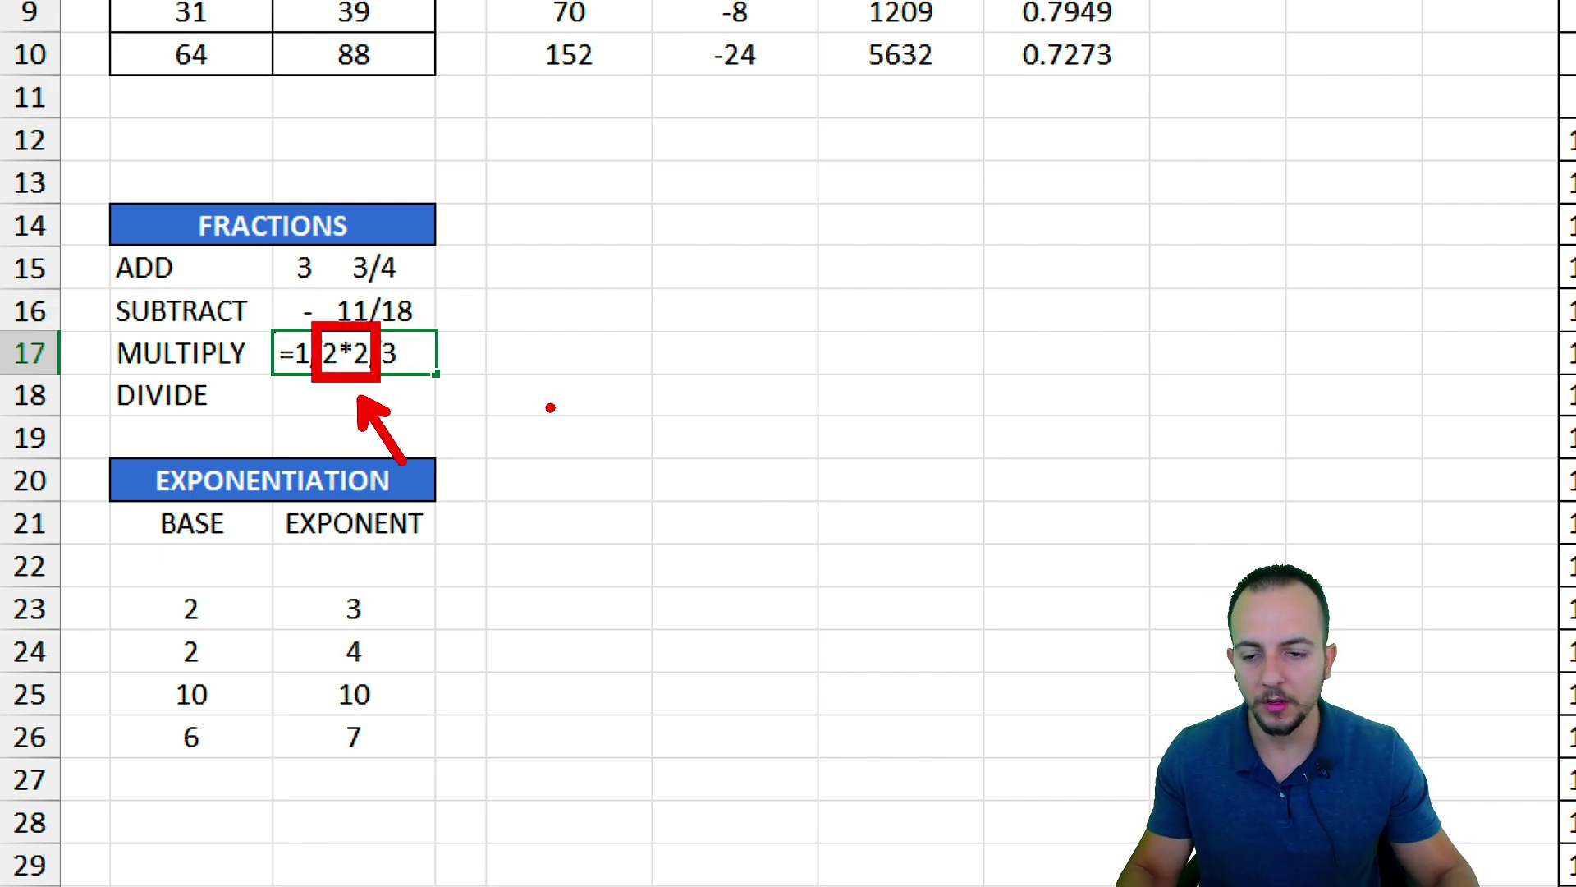
key("Escape")
- Enclose the first fraction of the C17 formula in parentheses, making it =(1/2)*2/3
left_click(297, 354)
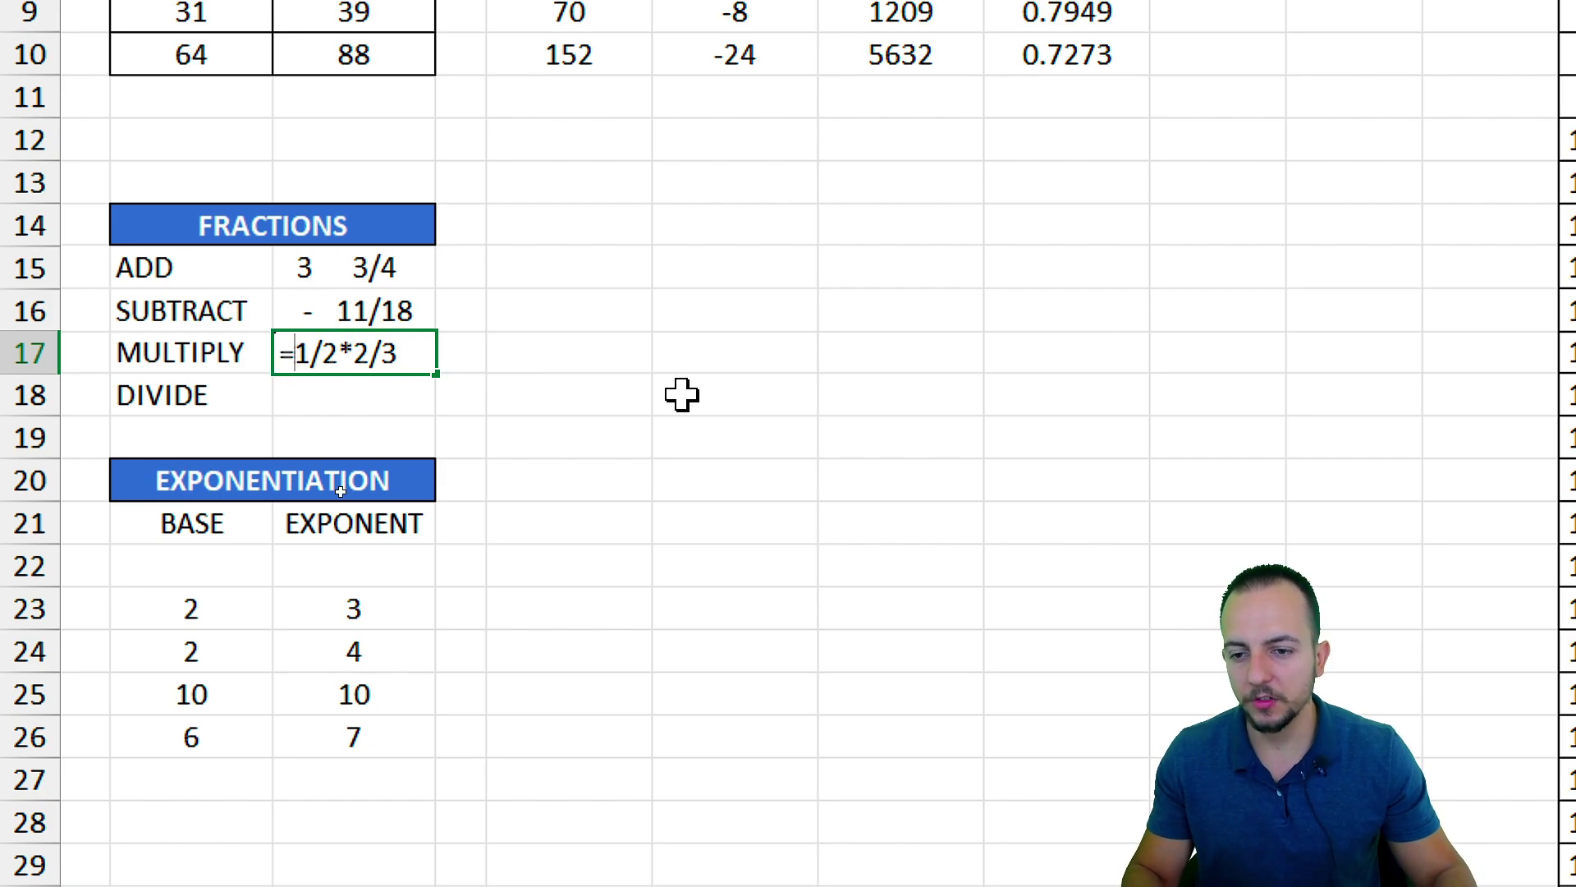
type("(")
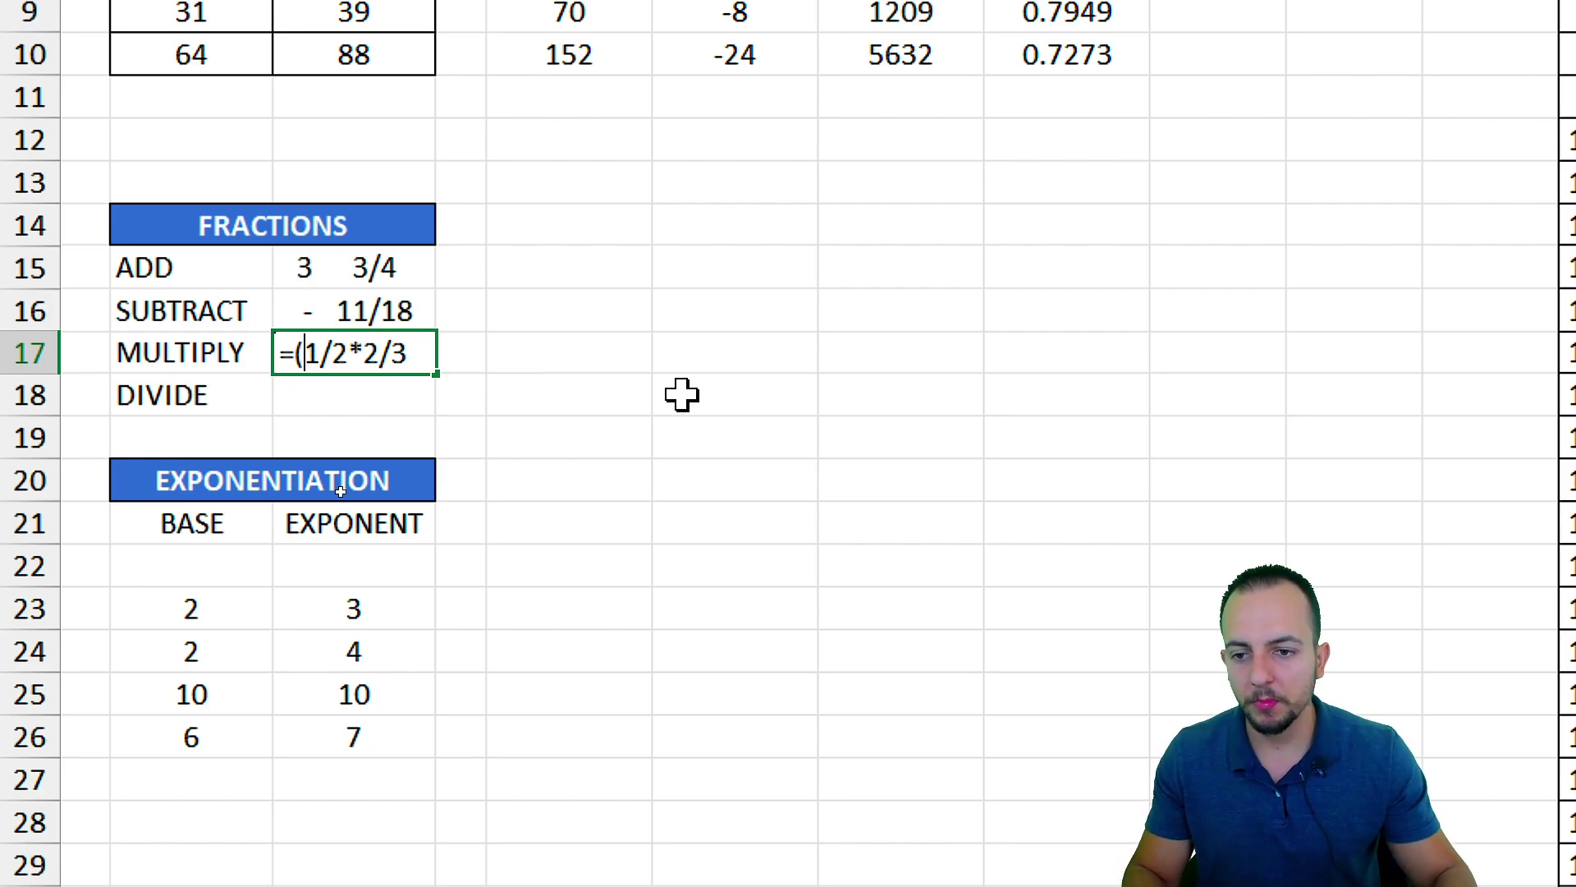
left_click(349, 354)
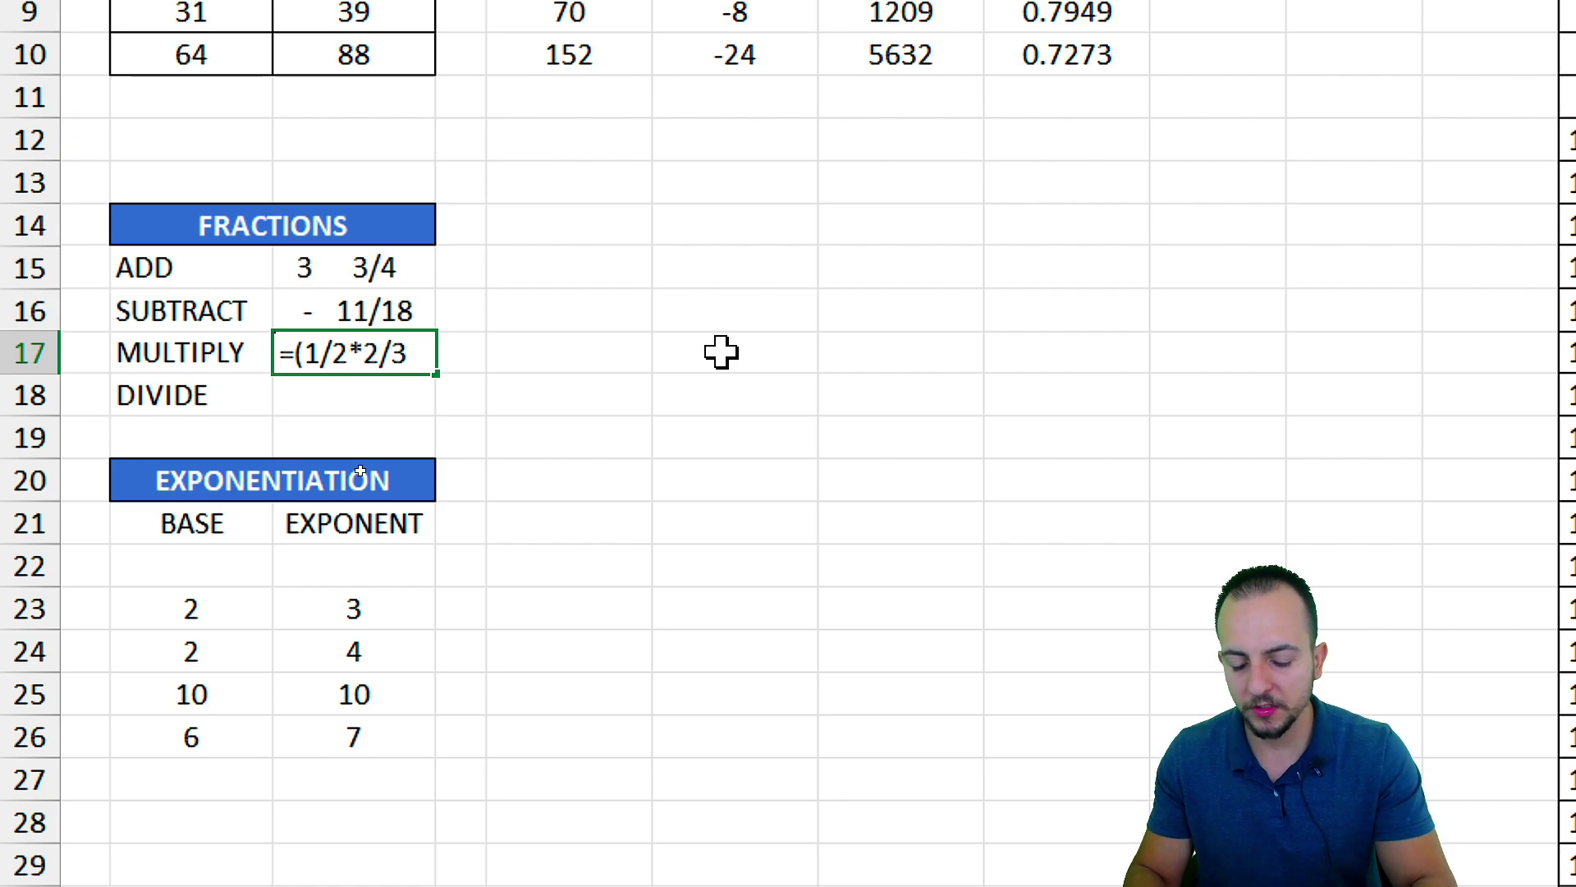
type(")")
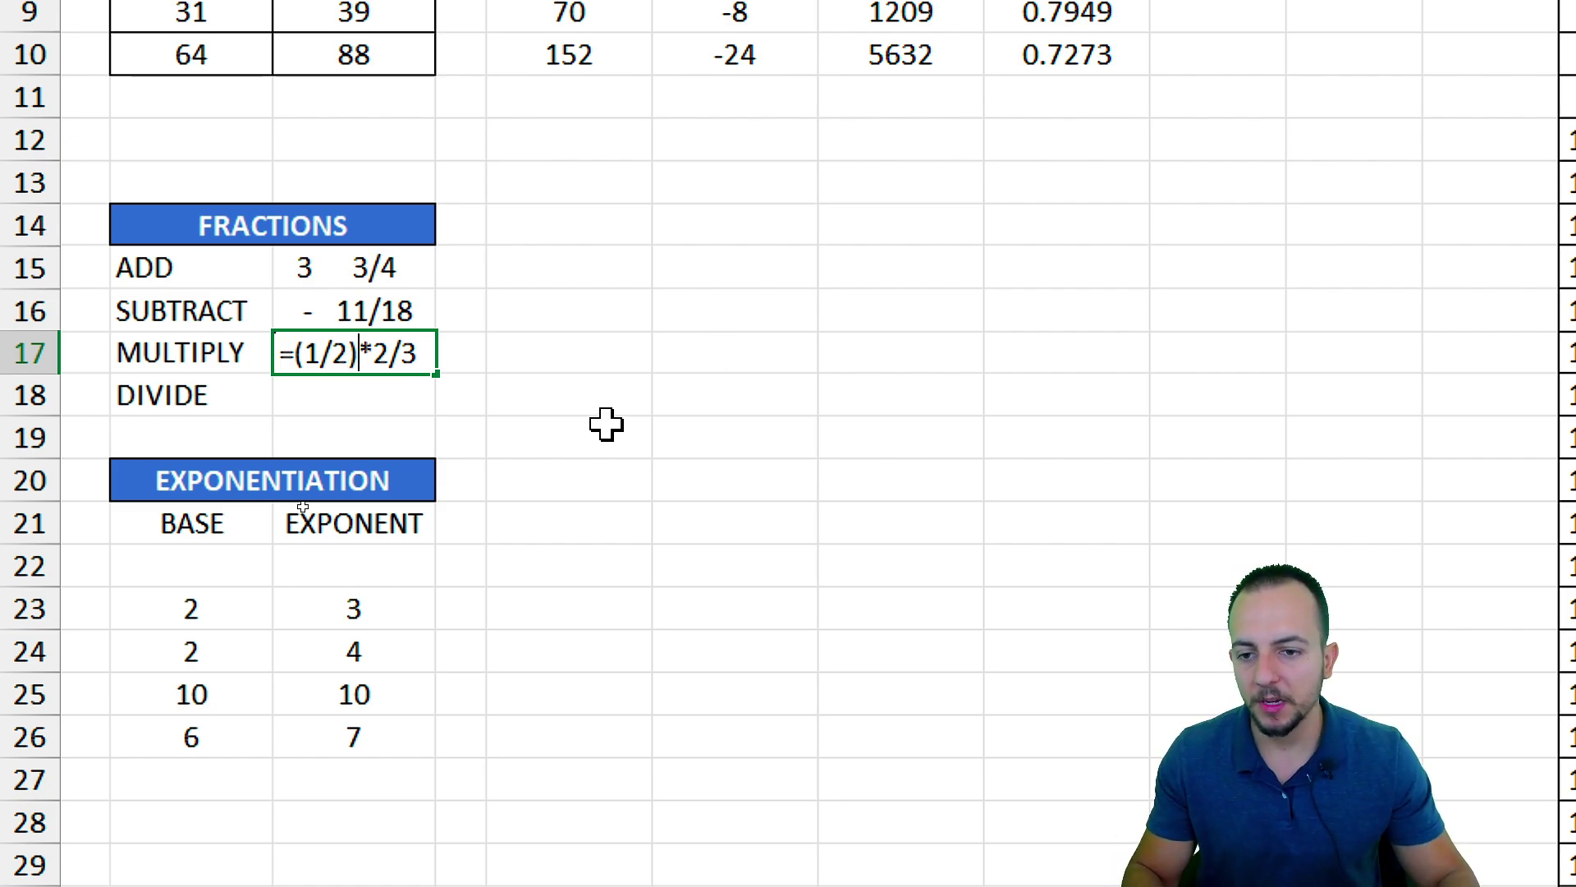
key("ctrl+2")
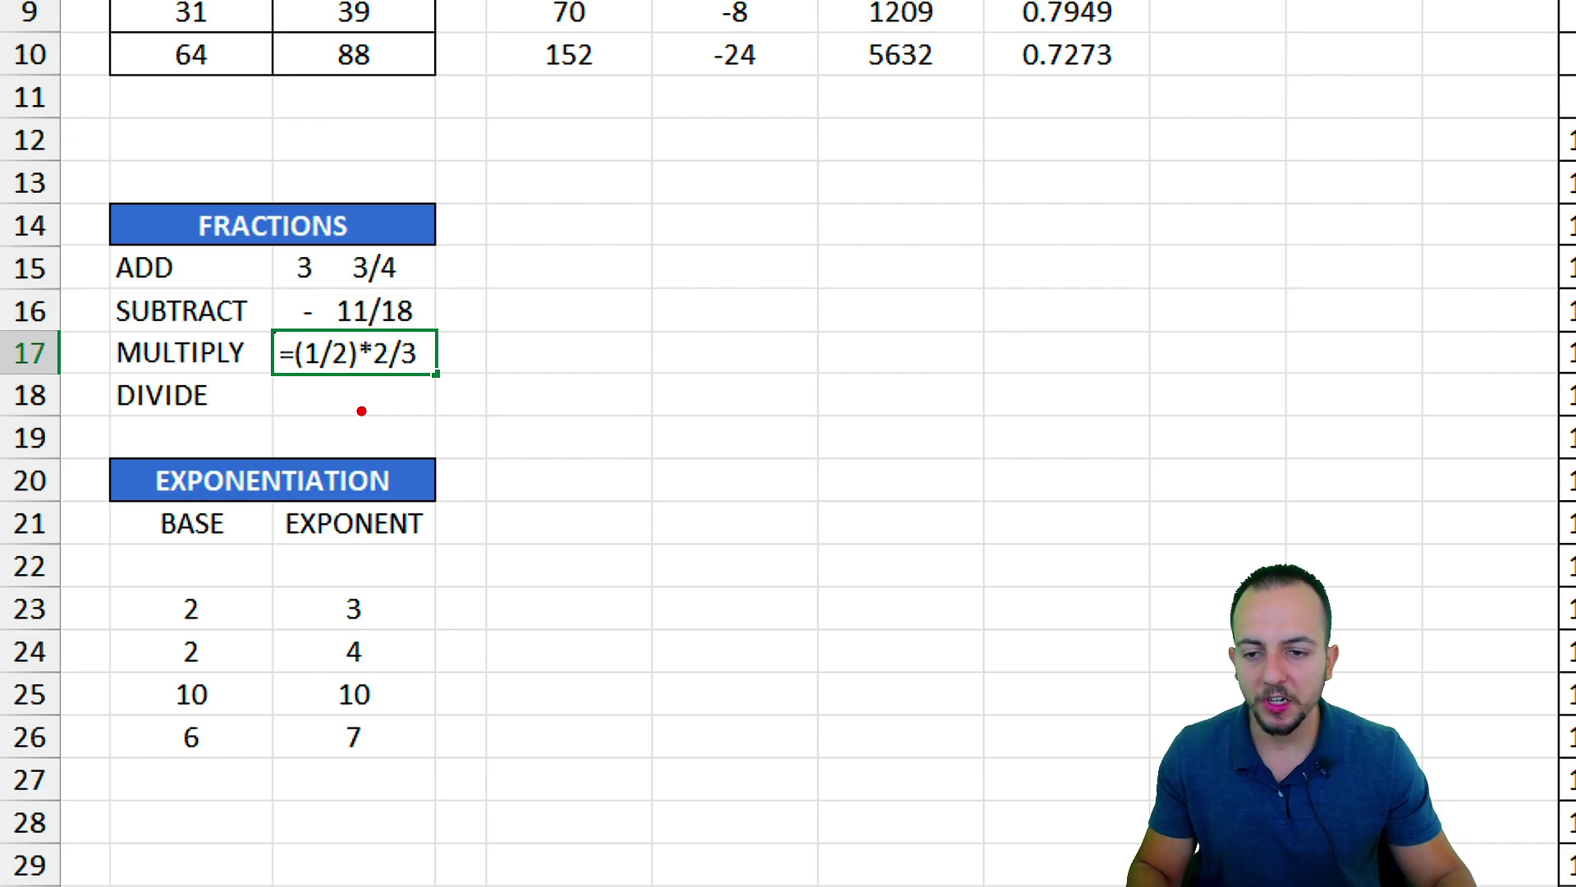
left_click_drag(322, 392, 322, 495)
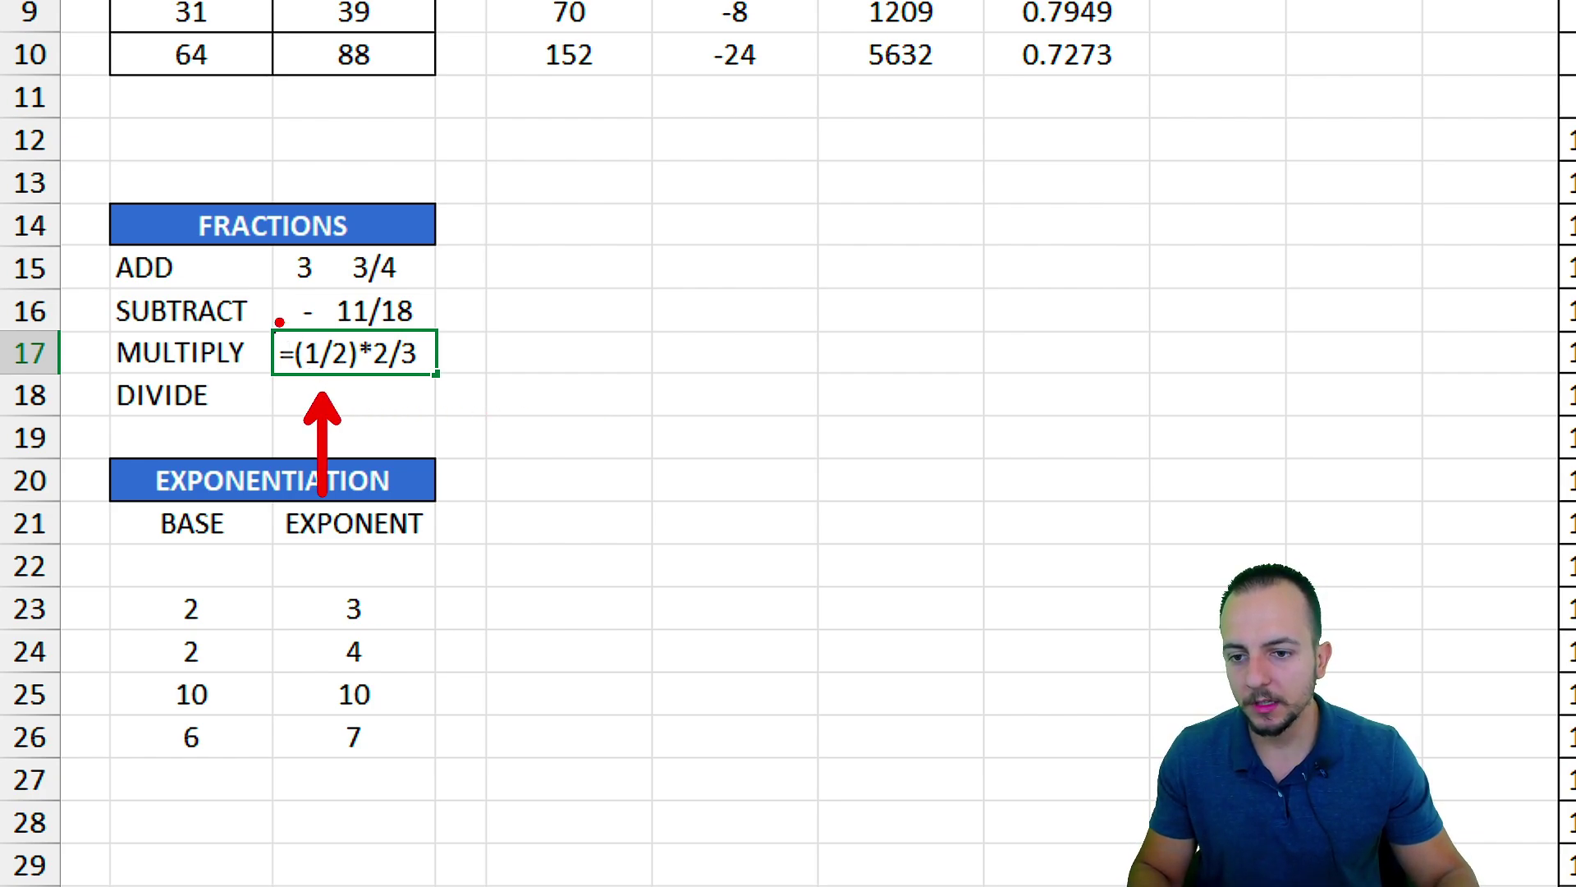
left_click_drag(277, 320, 367, 388)
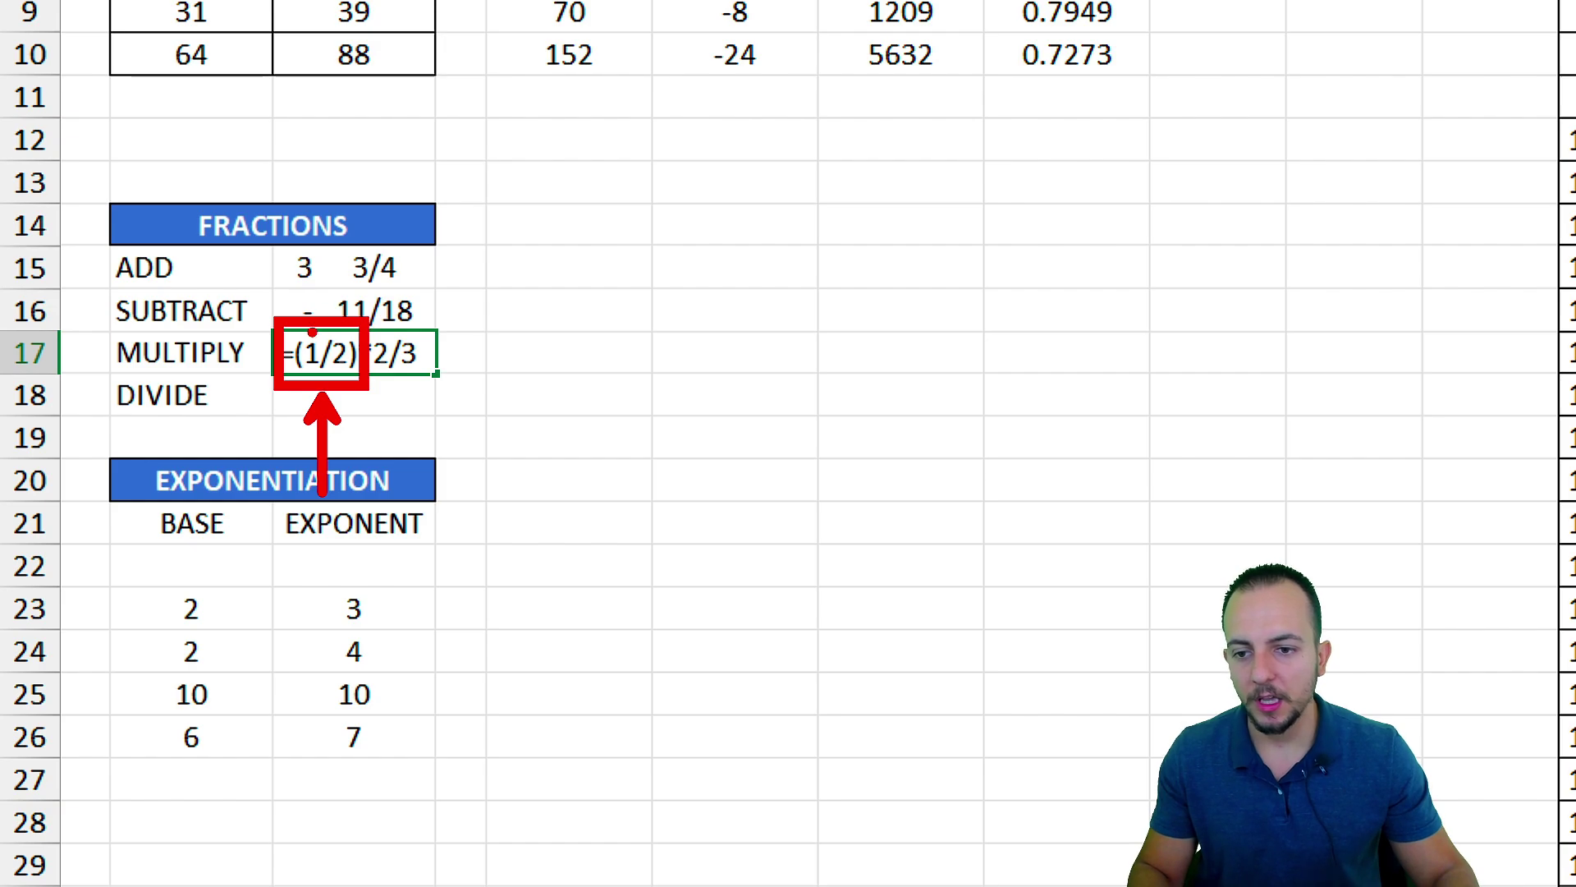
key("ctrl+z")
key("ctrl+z")
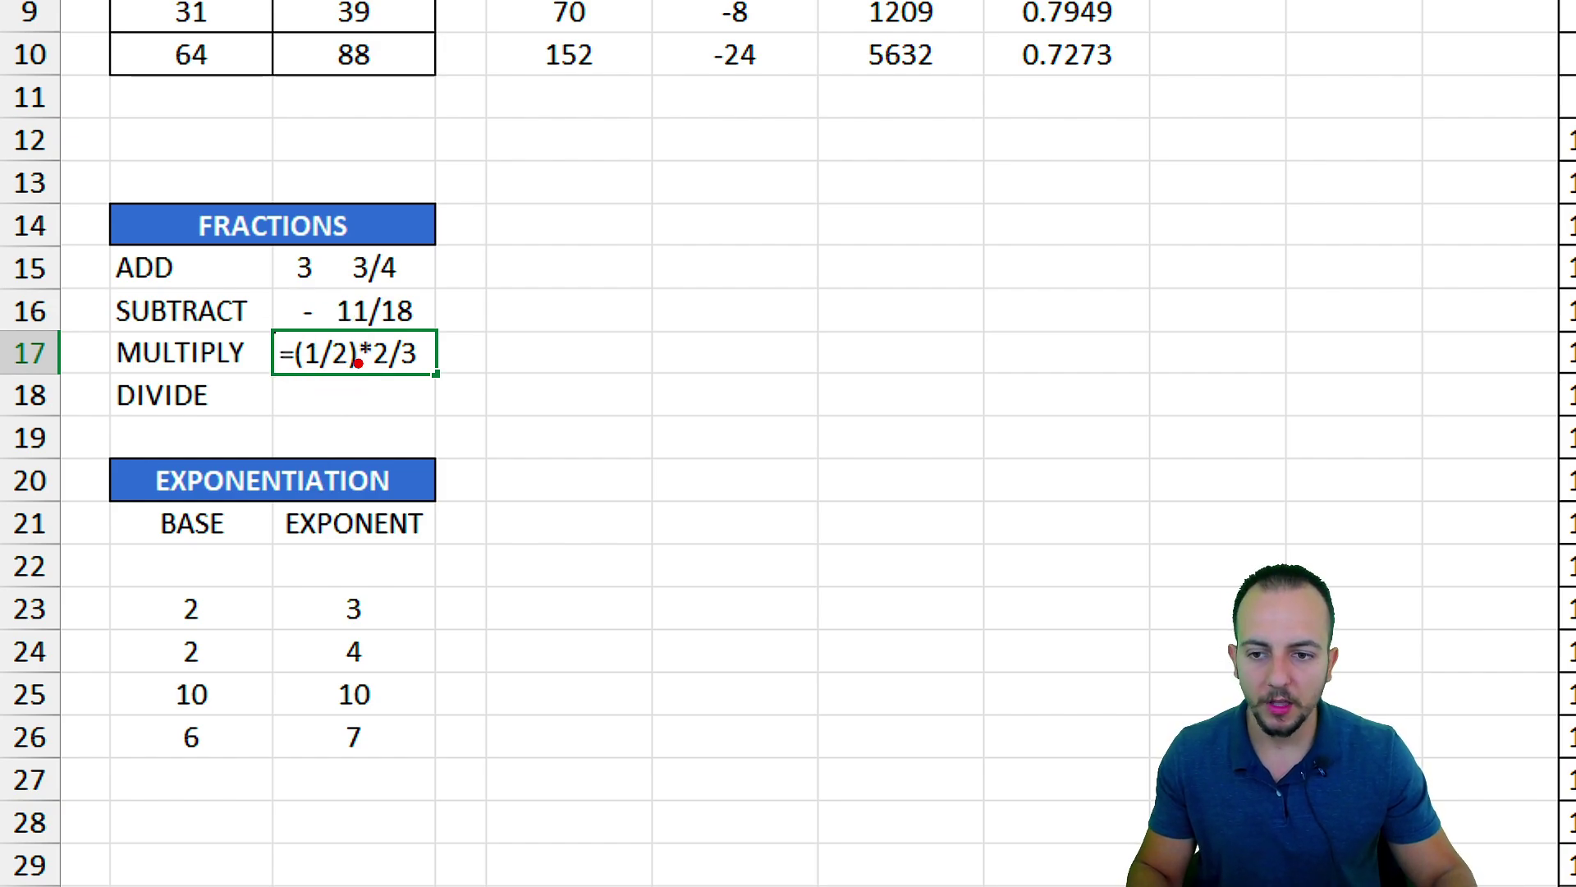
mouse_move(347, 322)
left_mouse_down()
mouse_move(381, 382)
mouse_move(433, 408)
left_mouse_up()
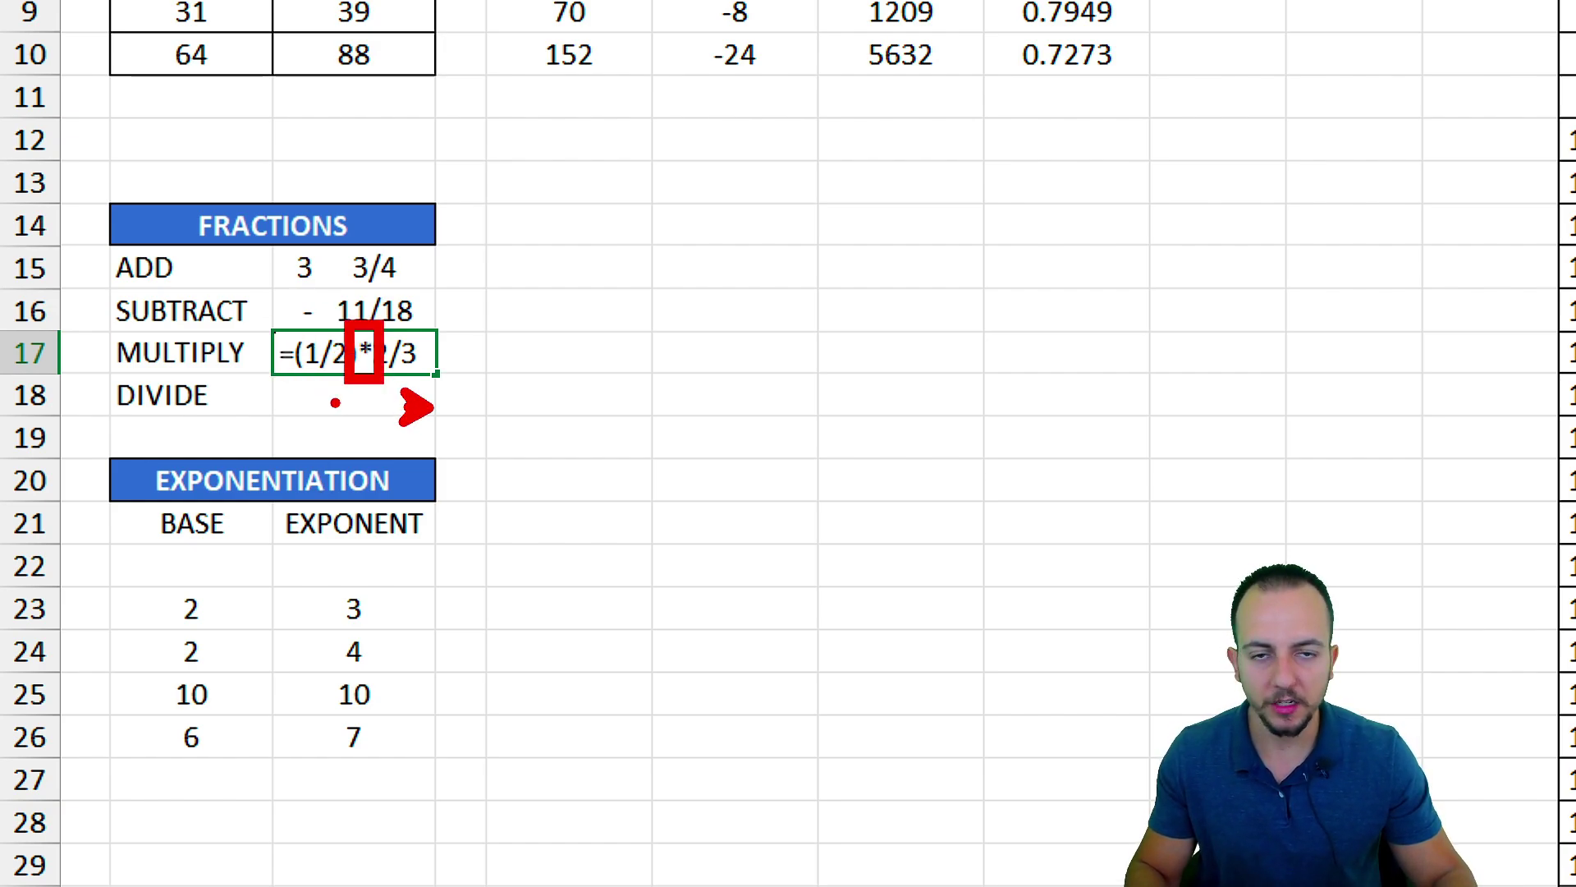
key("Escape")
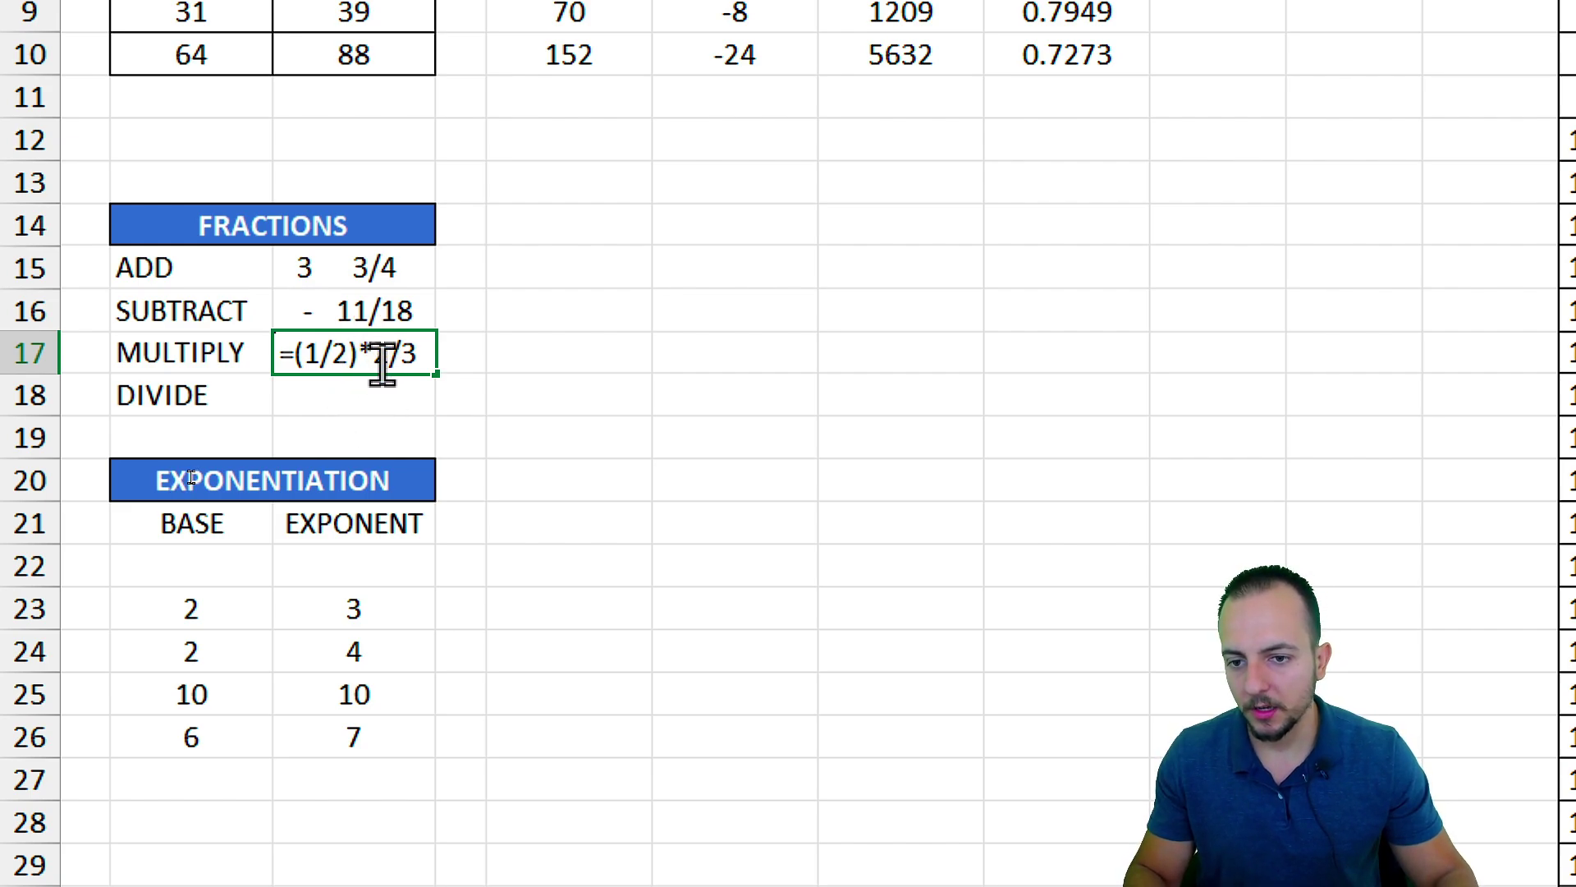
- Enclose the second fraction in C17 in parentheses as well and commit the formula =(1/2)*(2/3)
left_click(375, 361)
type("(1/2")
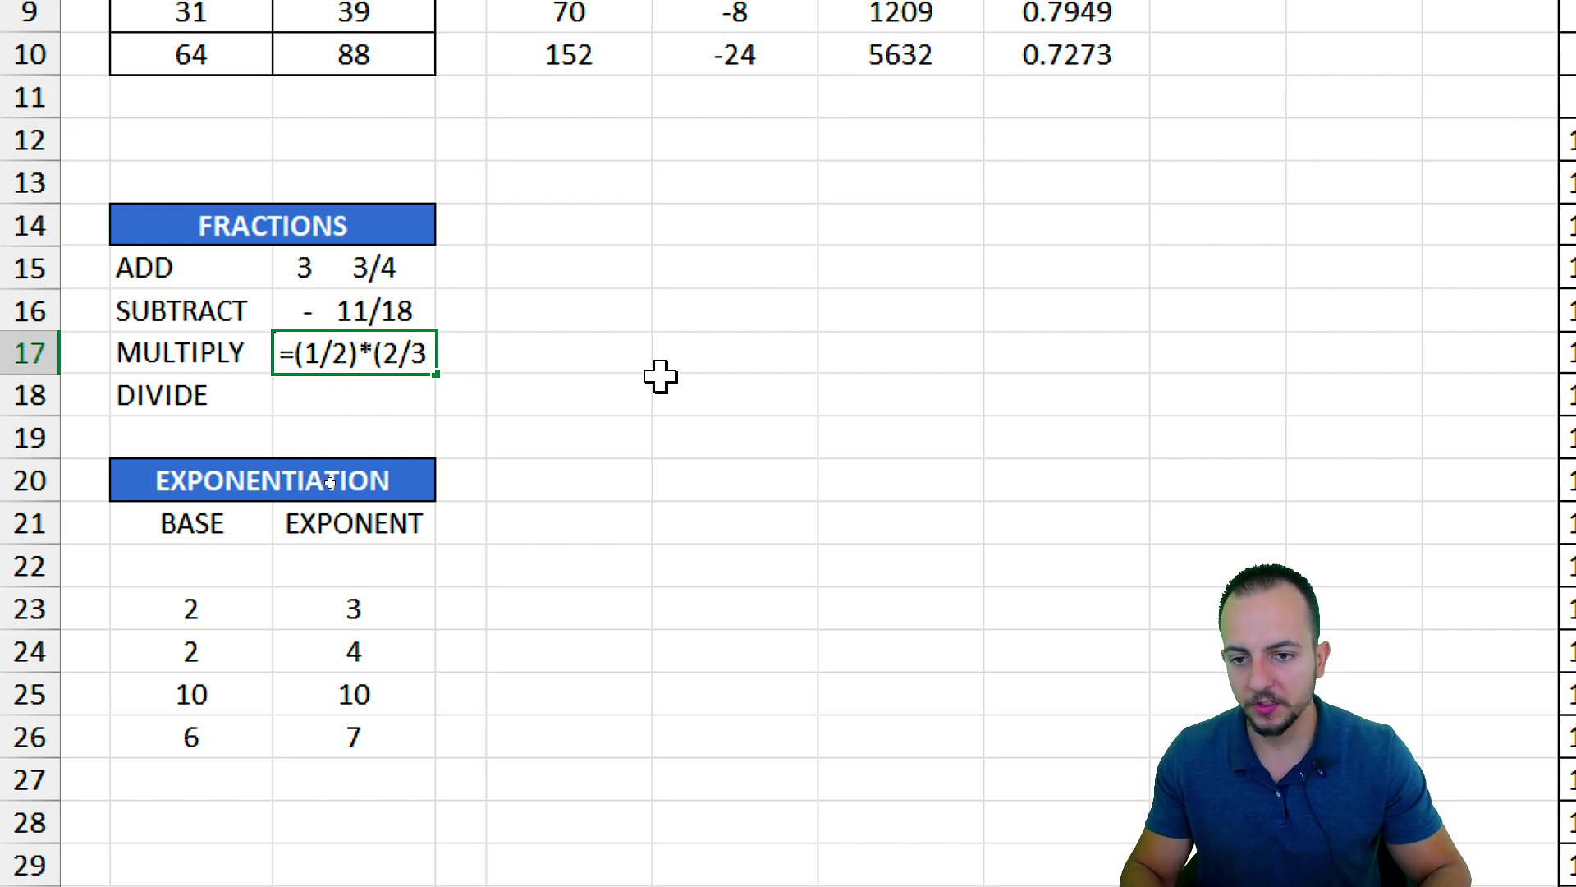
type(")")
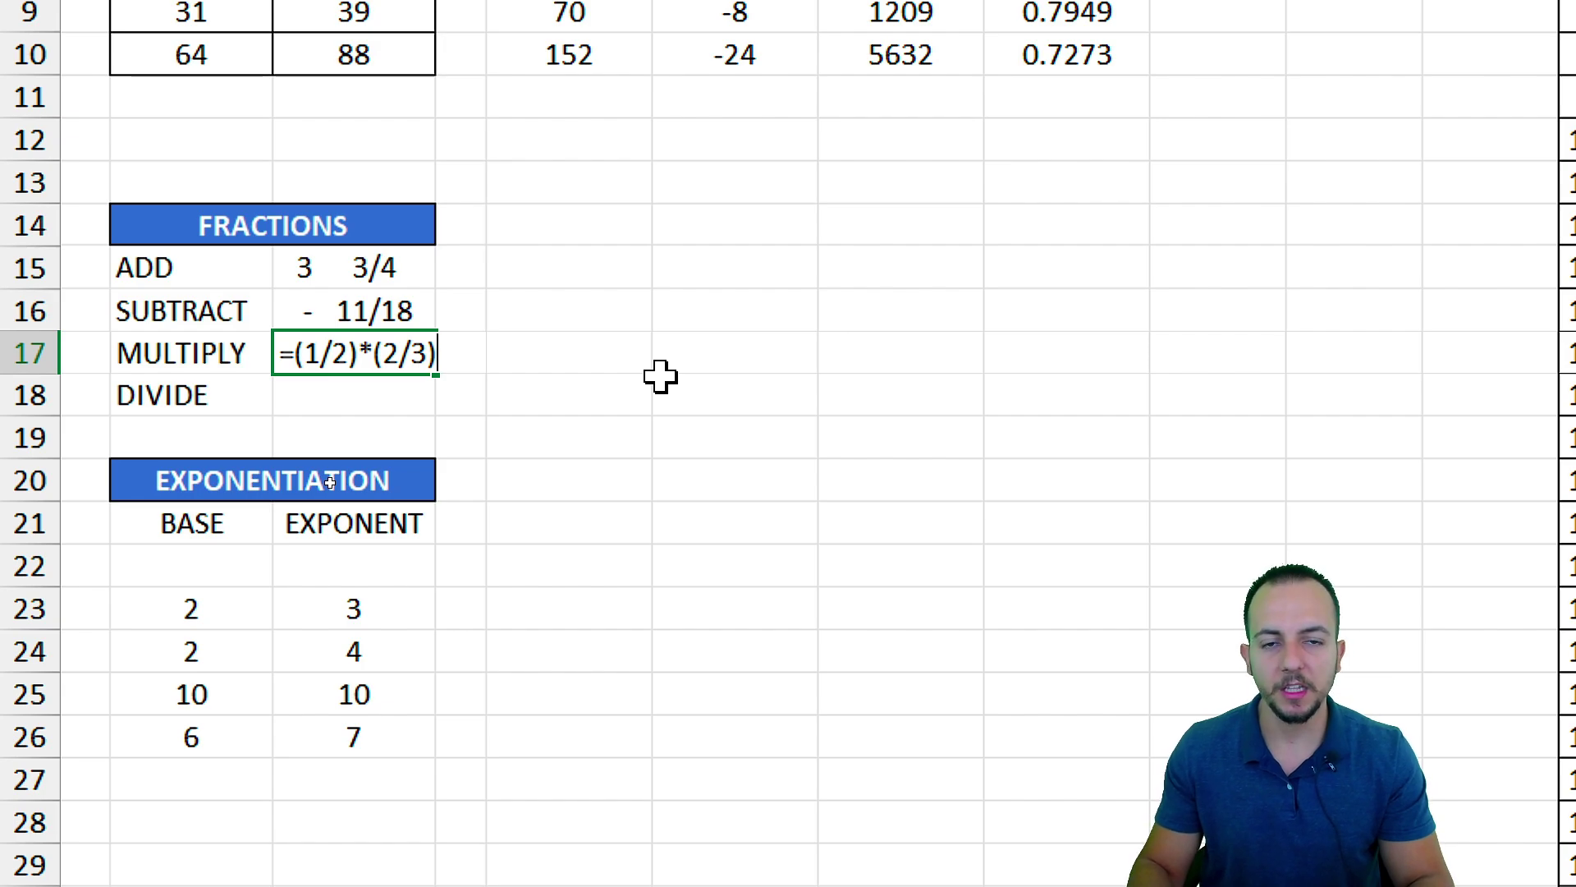
key("Return")
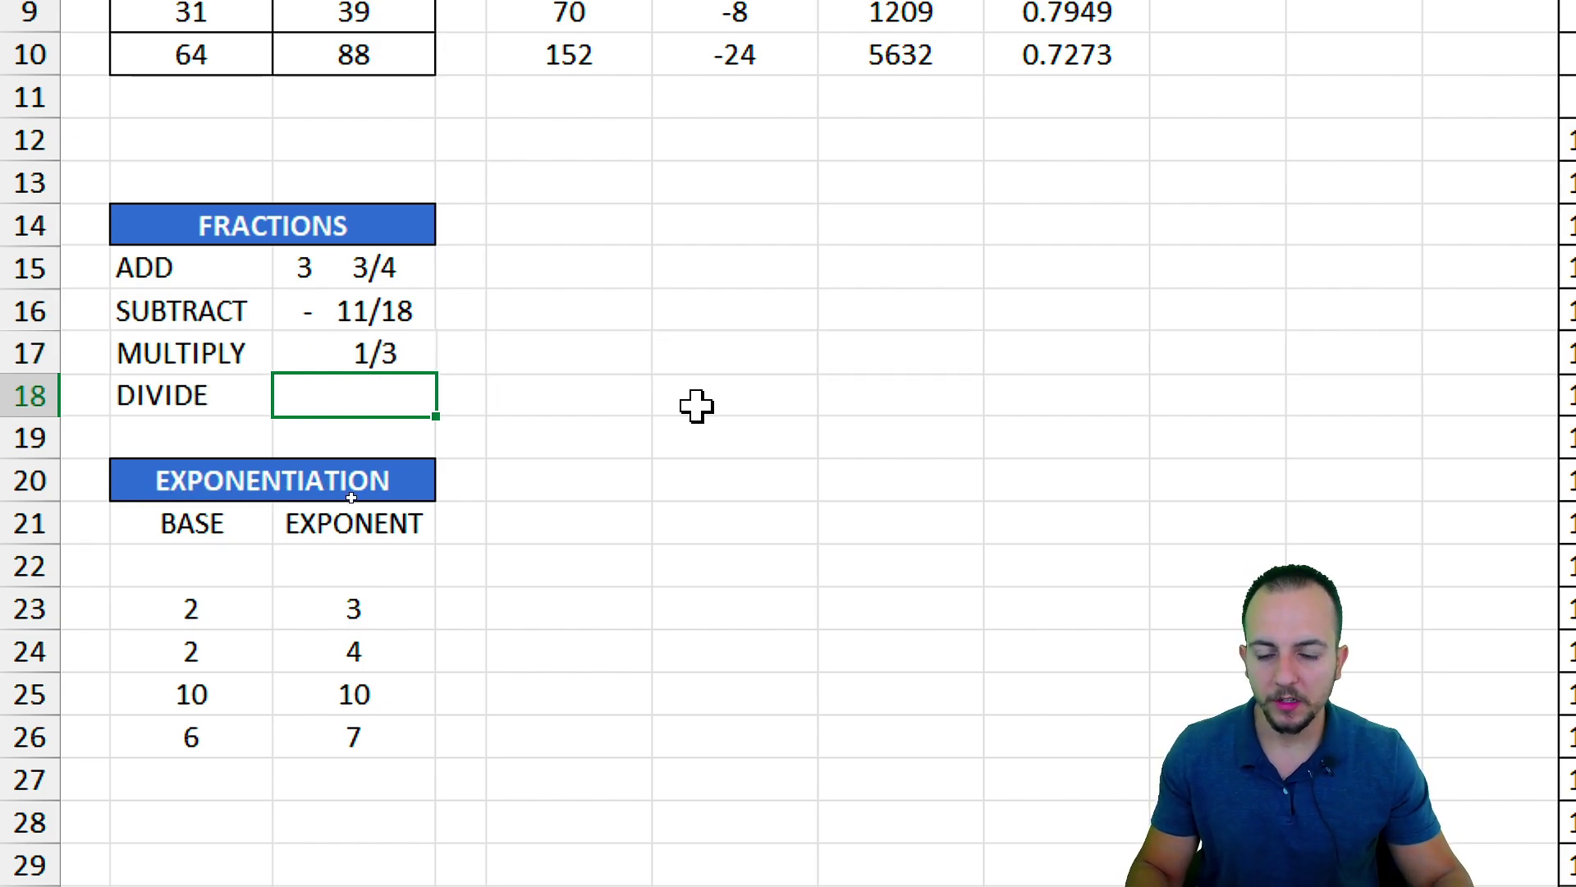
- Enter the formula =(4/3)/(1/2) in cell C18, beside DIVIDE in the FRACTIONS section
type("=")
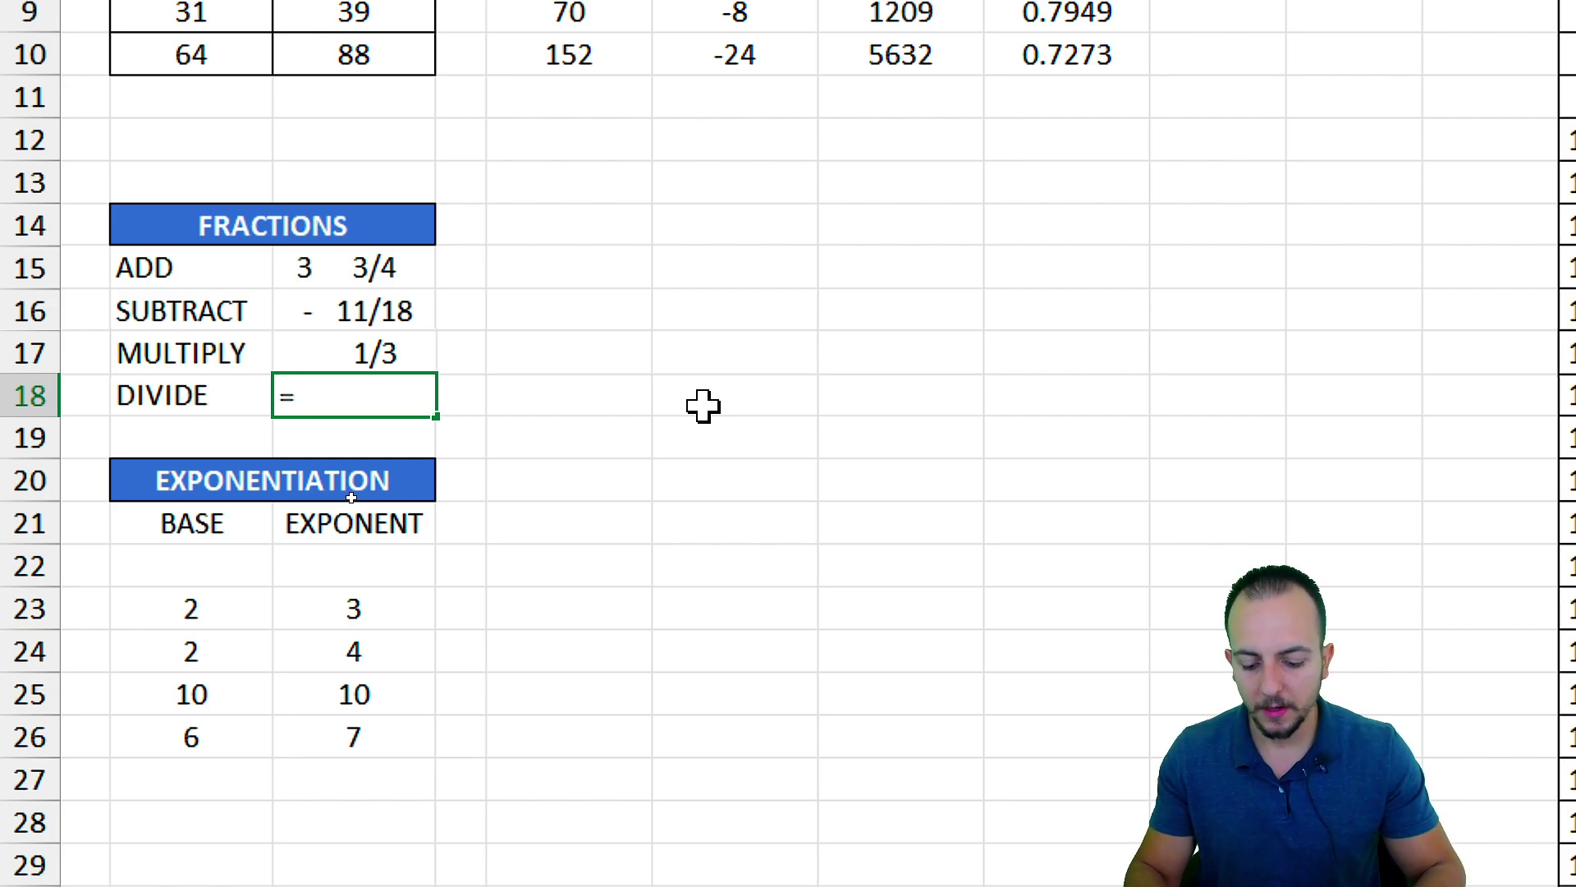
type("(4/3)")
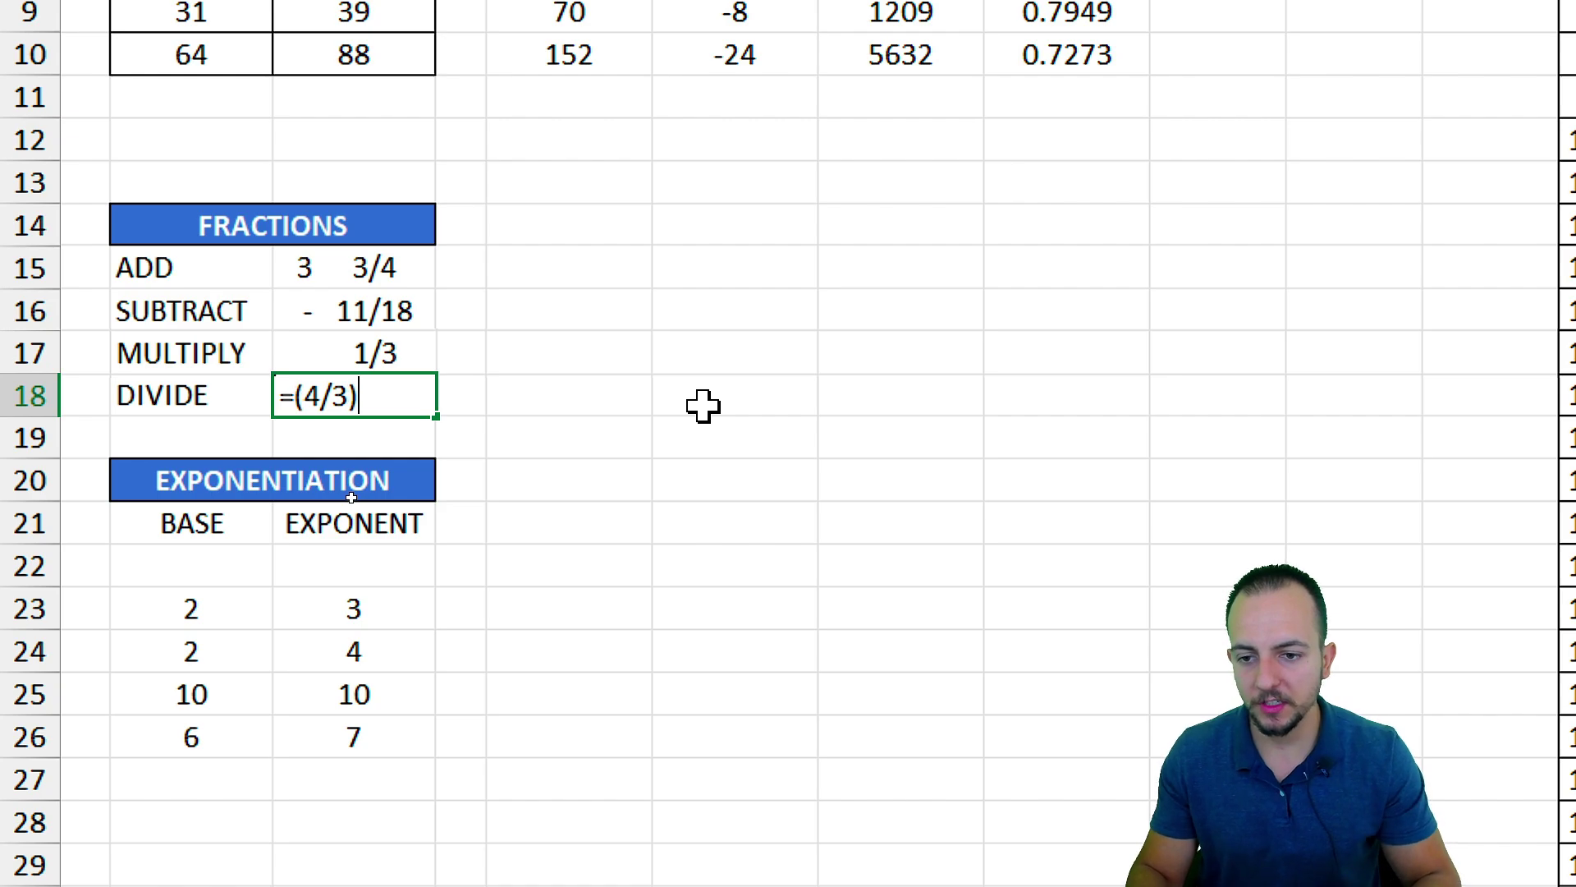
type("/(")
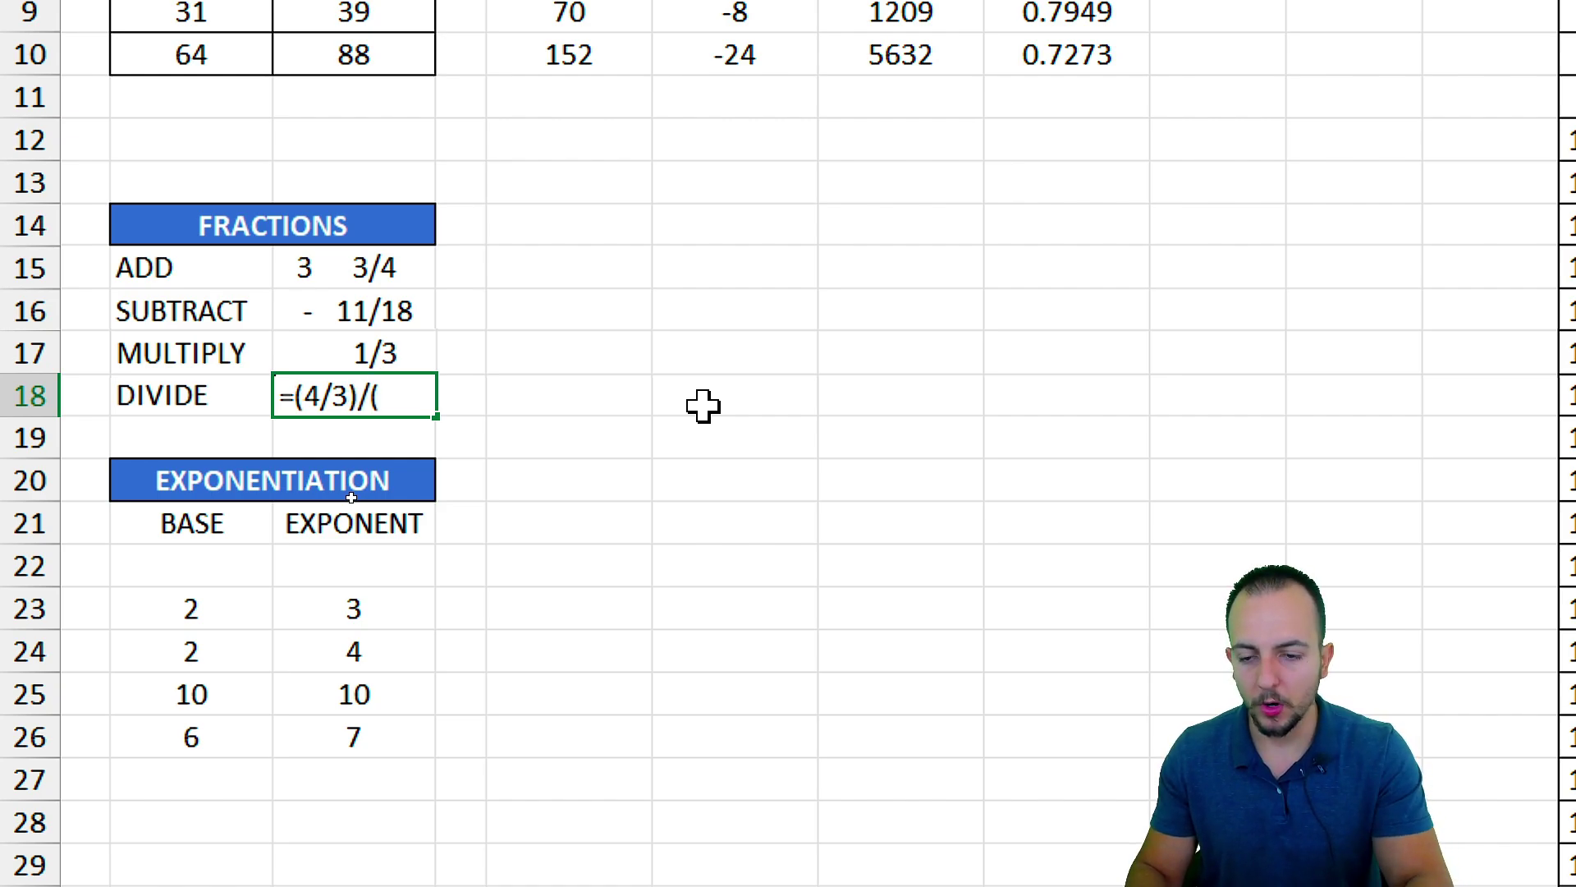
type("1/2)")
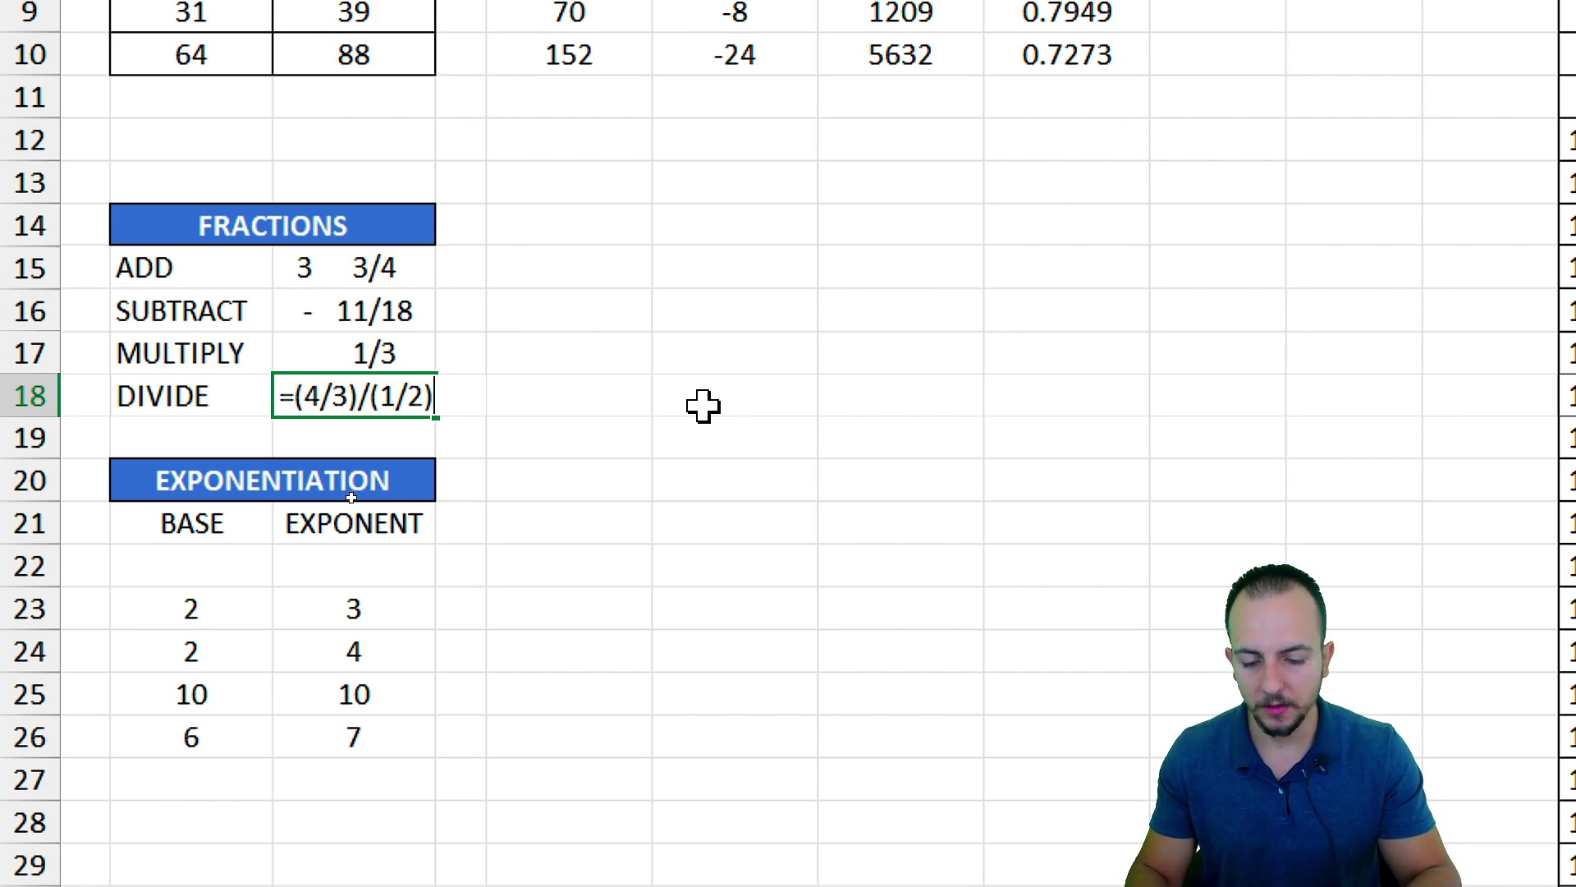
key("Return")
left_click(386, 403)
scroll(346, 772, "down", 1)
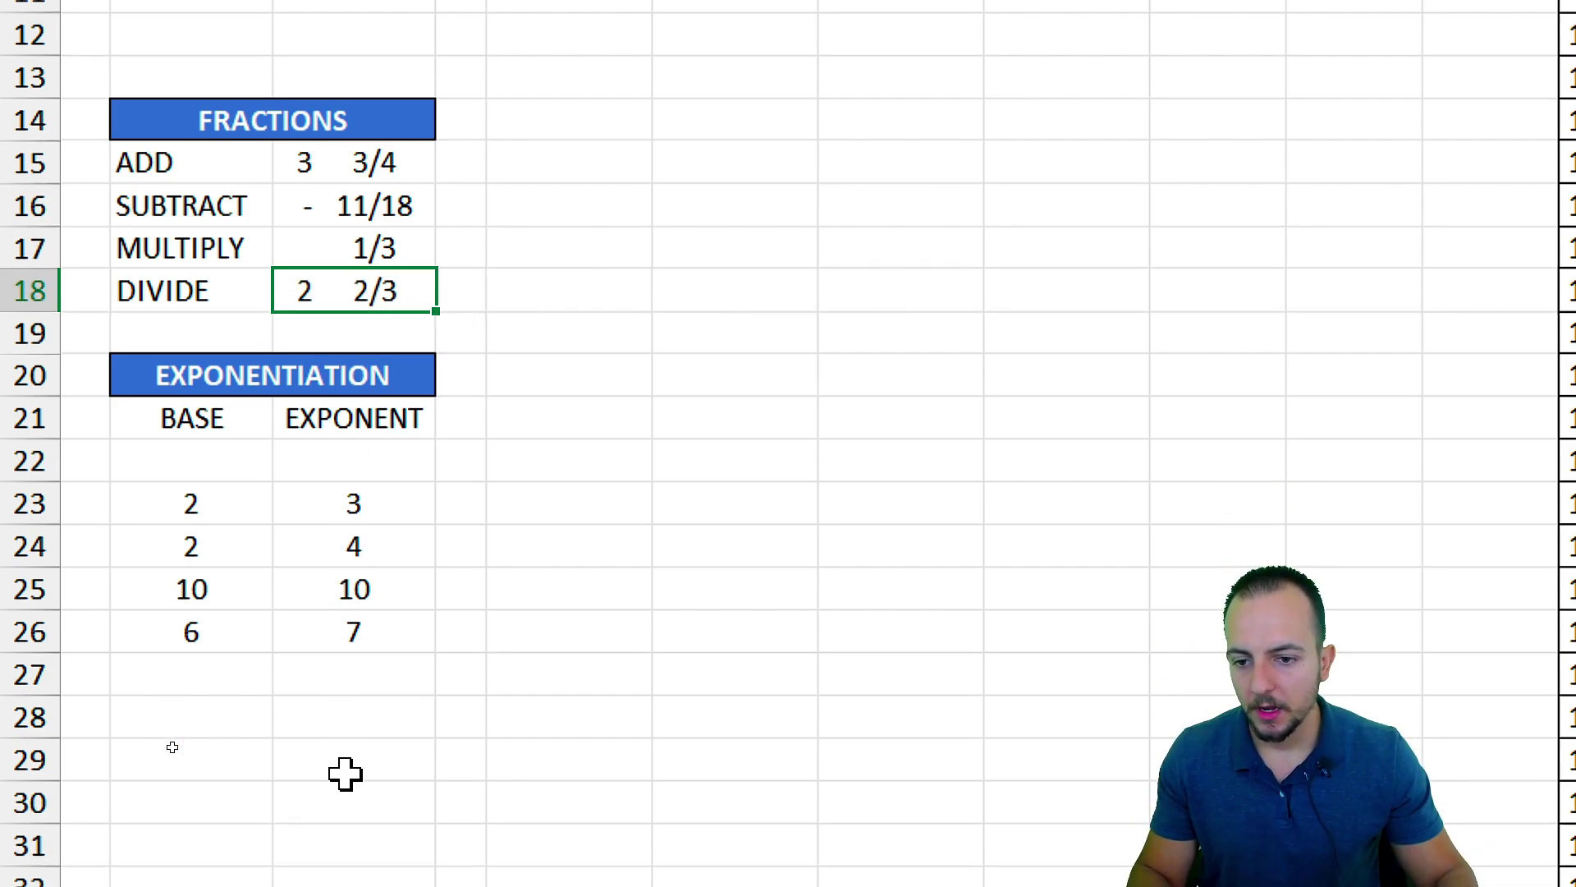
- Examine the BASE and EXPONENT columns of the EXPONENTIATION section
left_click_drag(223, 411, 355, 419)
left_click(395, 507)
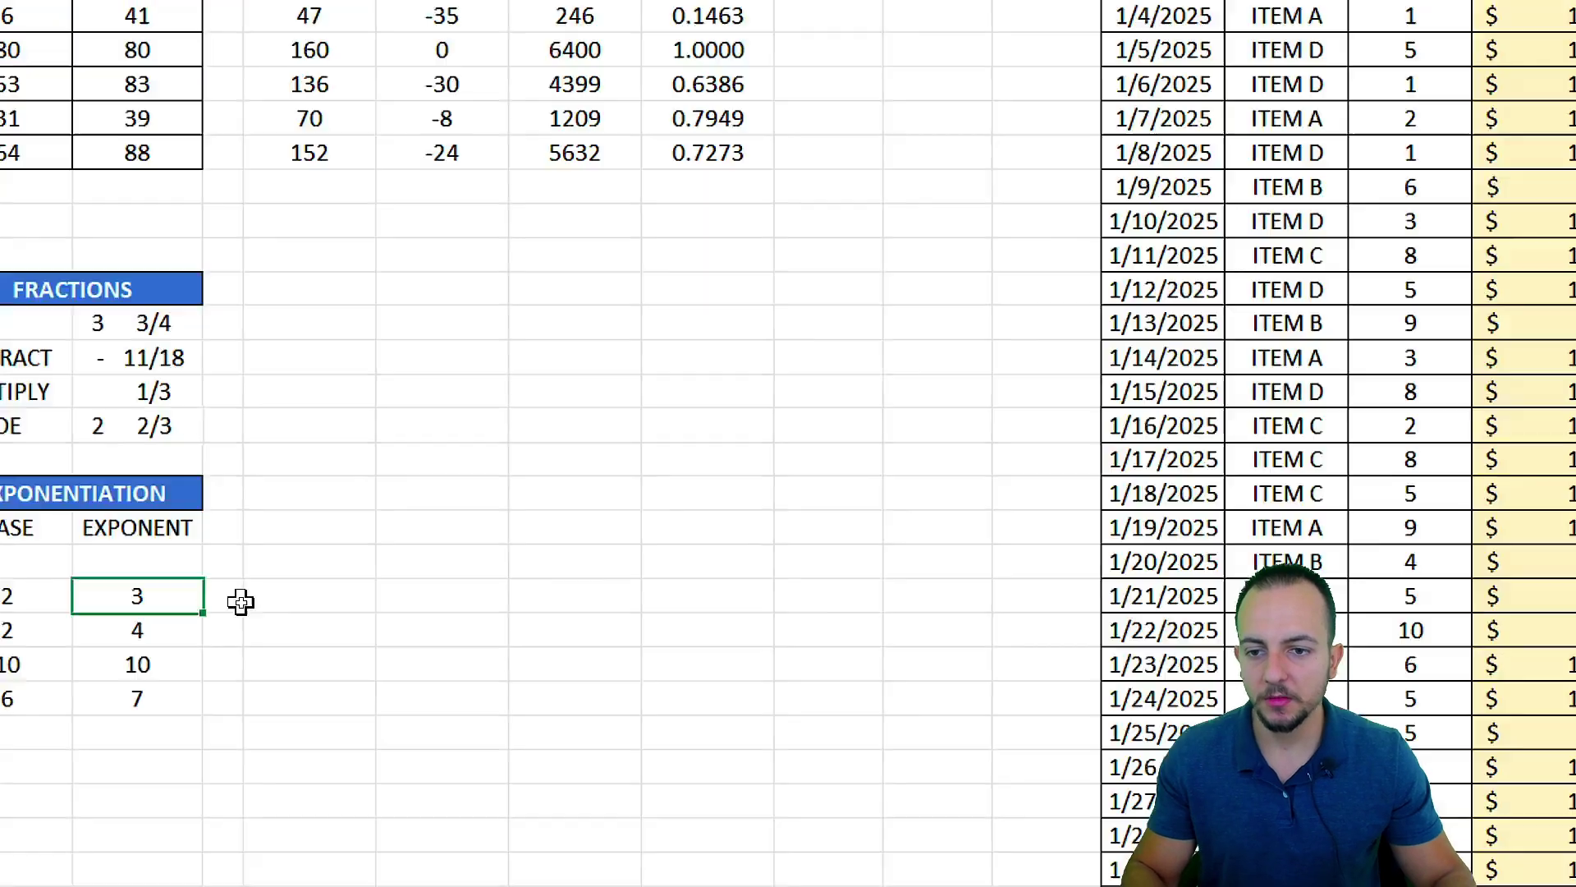
scroll(557, 548, "right", 6)
scroll(726, 421, "left", 6)
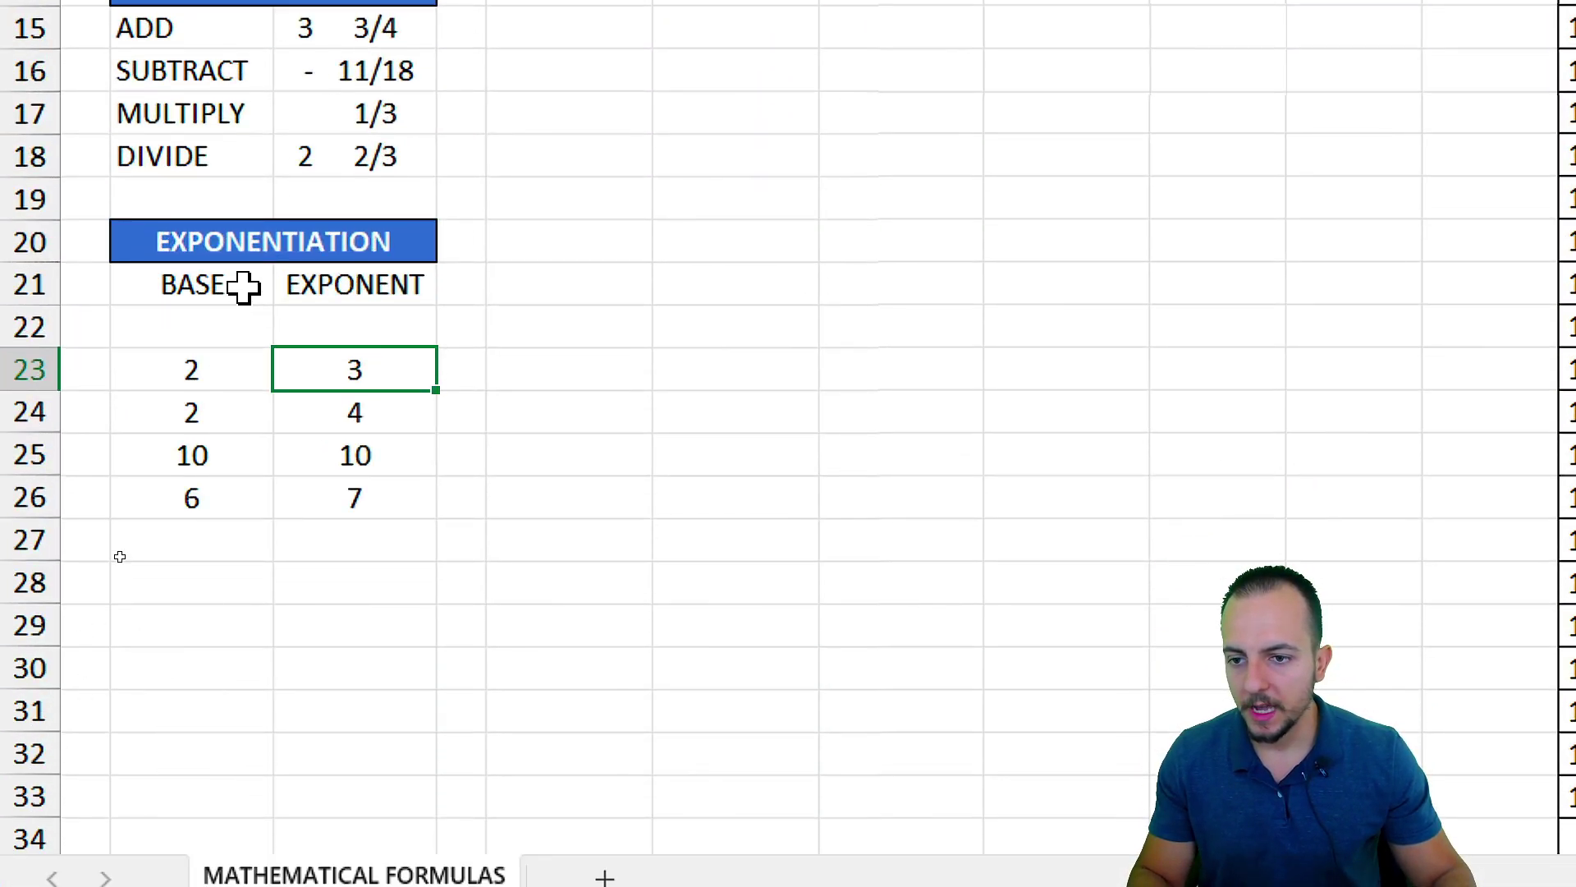
left_click_drag(244, 286, 192, 542)
left_click_drag(354, 284, 355, 498)
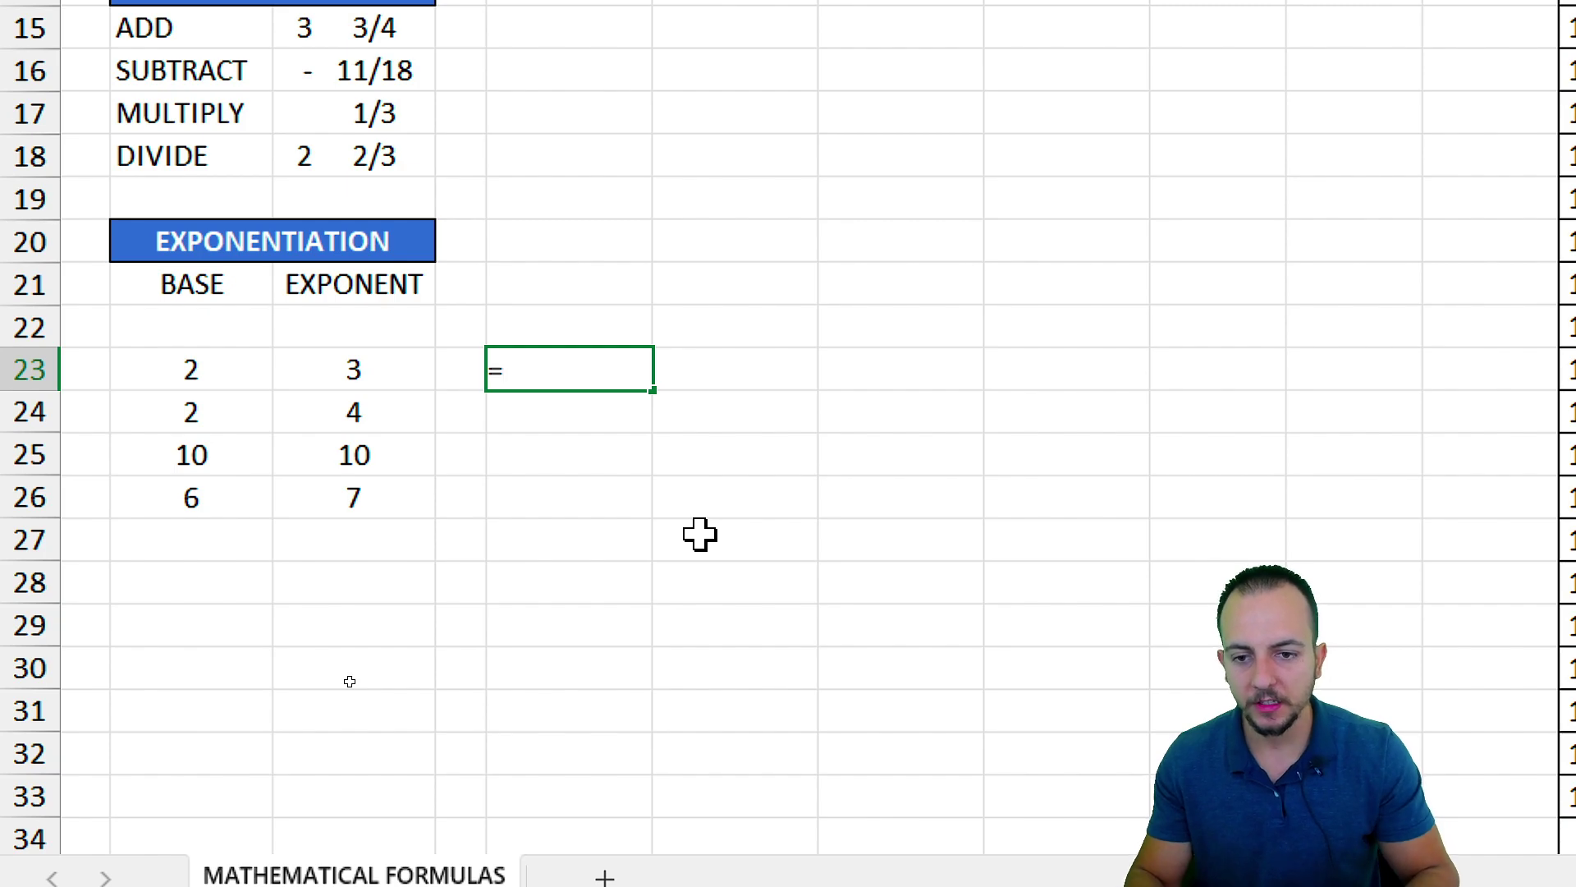
type("^^^^^^")
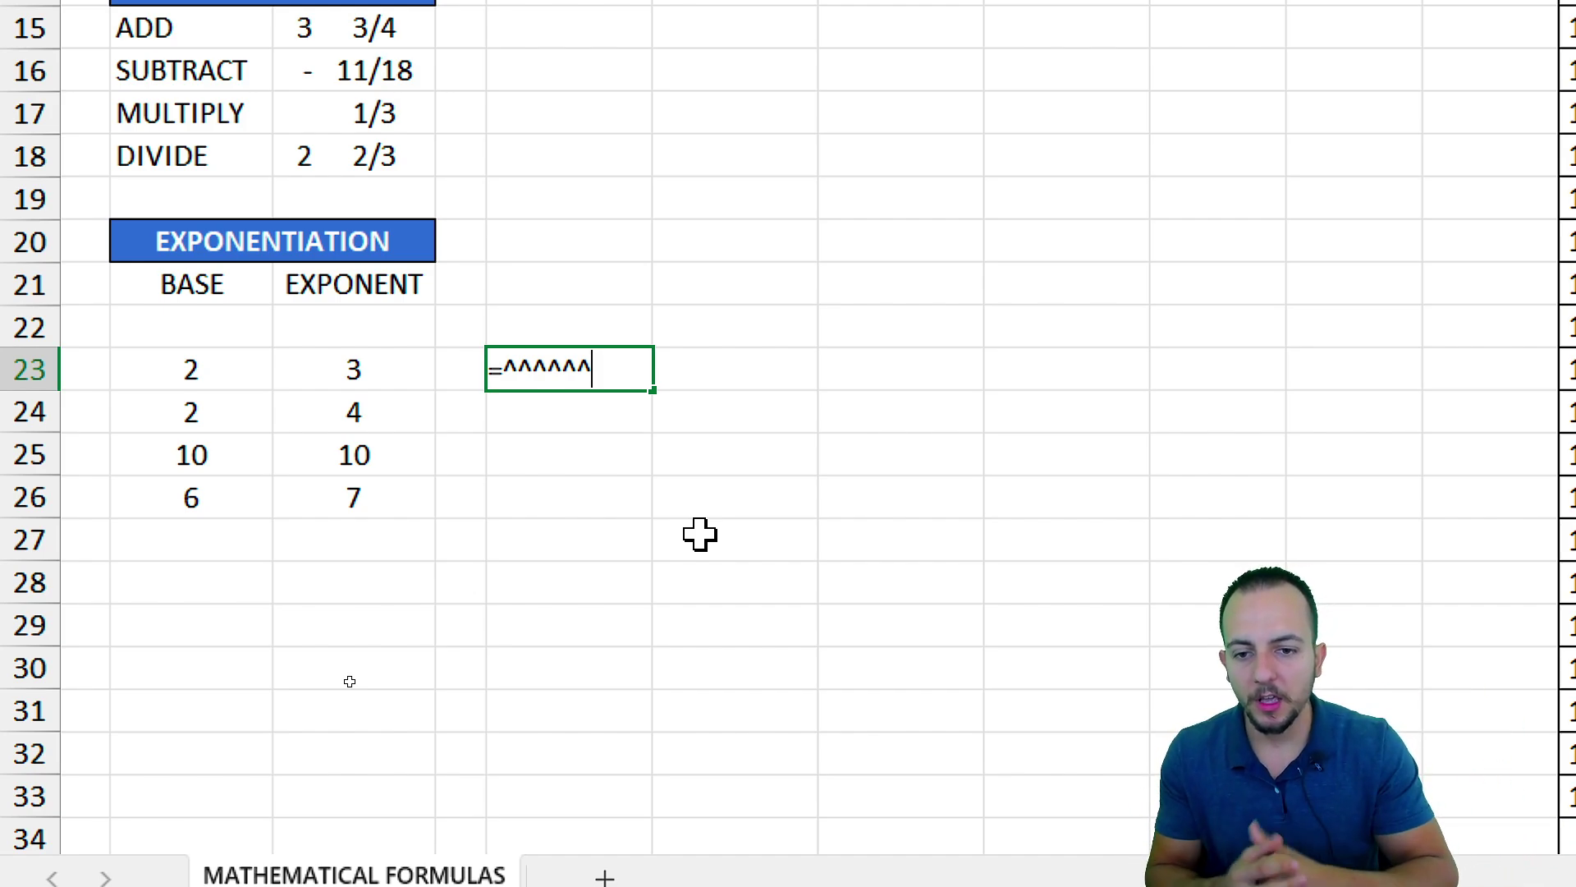
key("BackSpace")
key("BackSpace")
key("BackSpace")
key("BackSpace")
key("BackSpace")
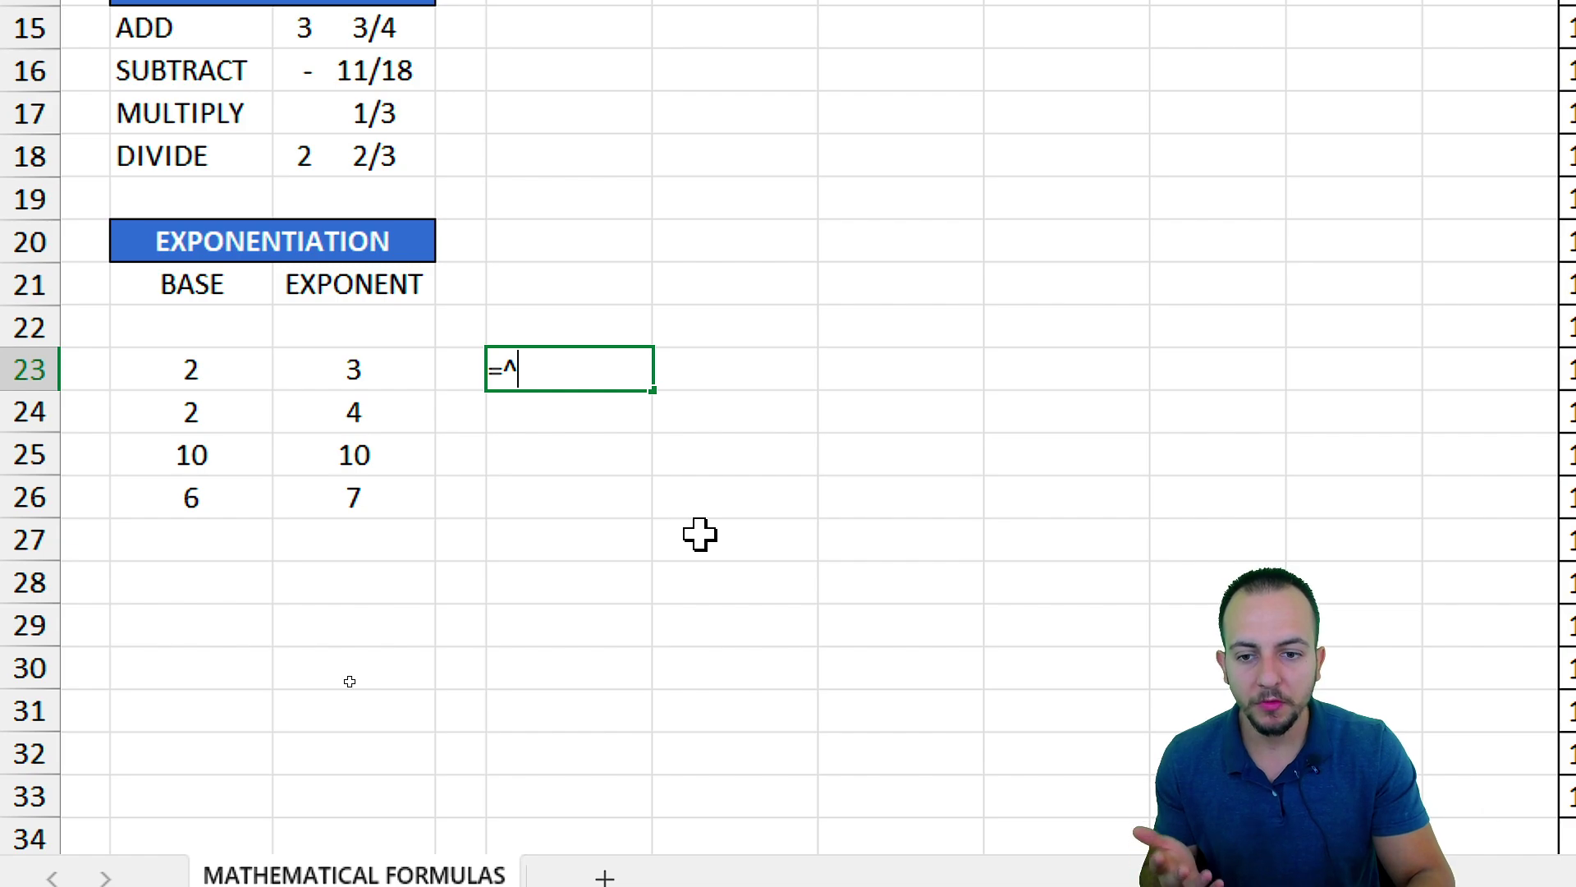
key("Escape")
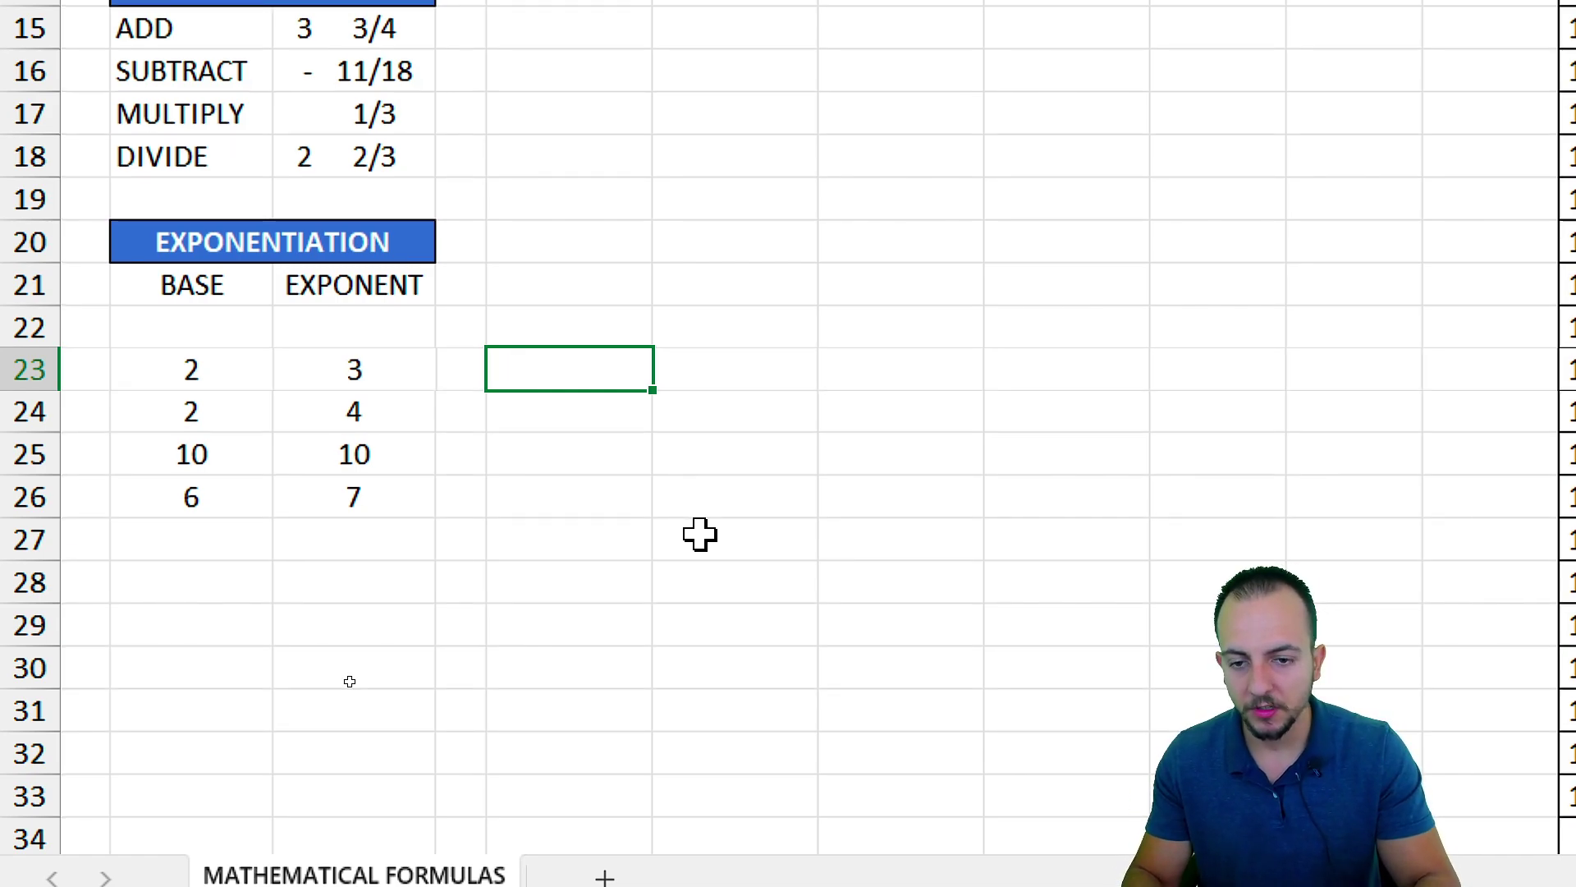
- Enter the formula =B23^C23 in cell E23 to raise the first base to its exponent
type("=")
left_click(220, 374)
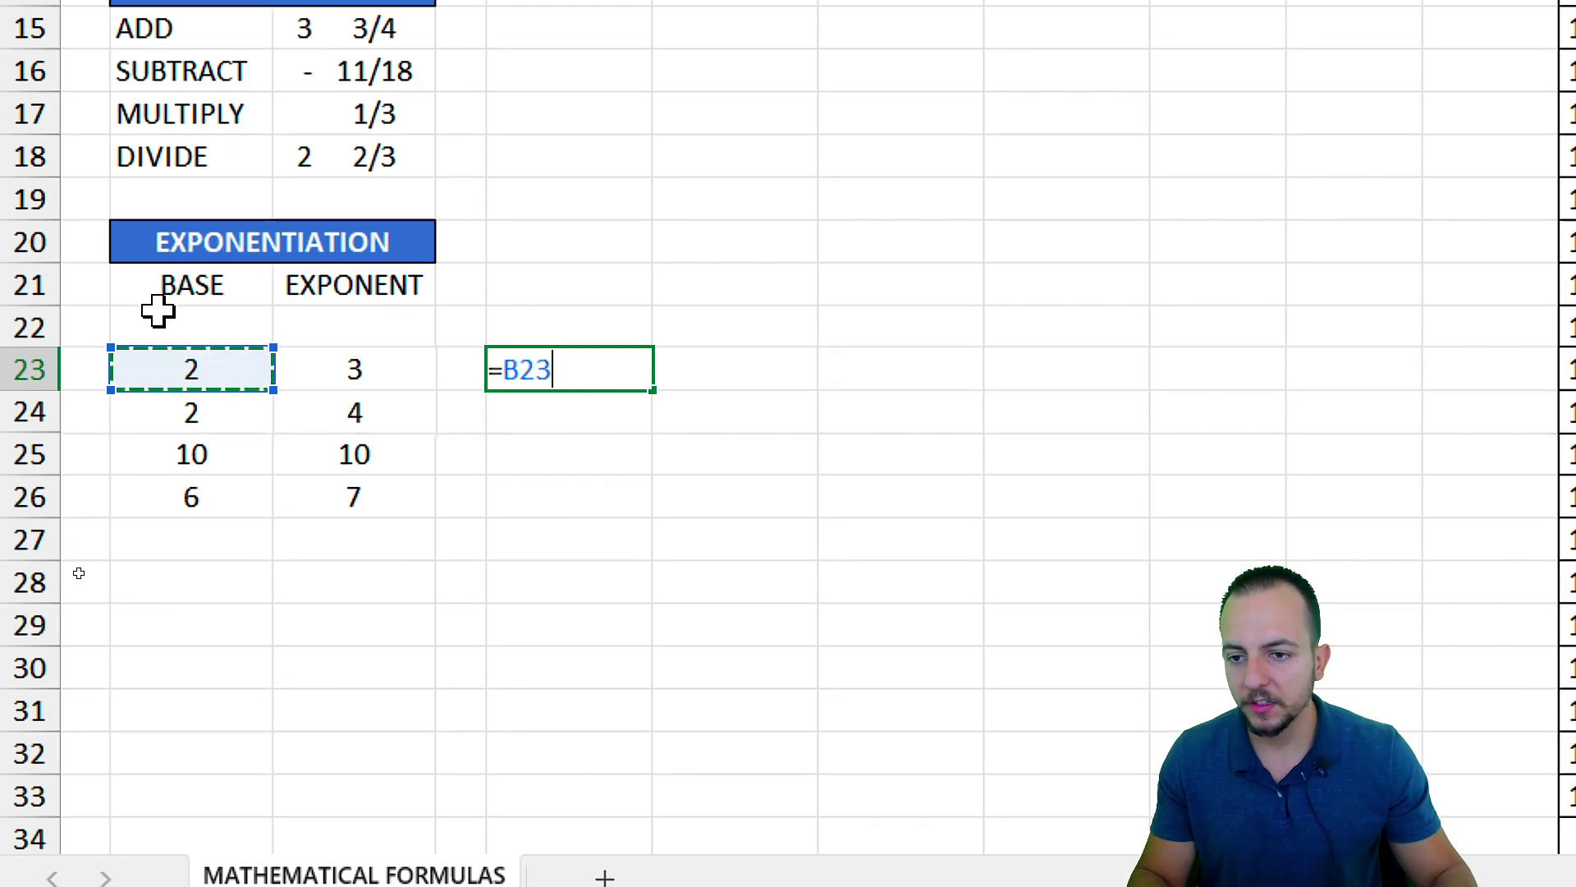
type("^^")
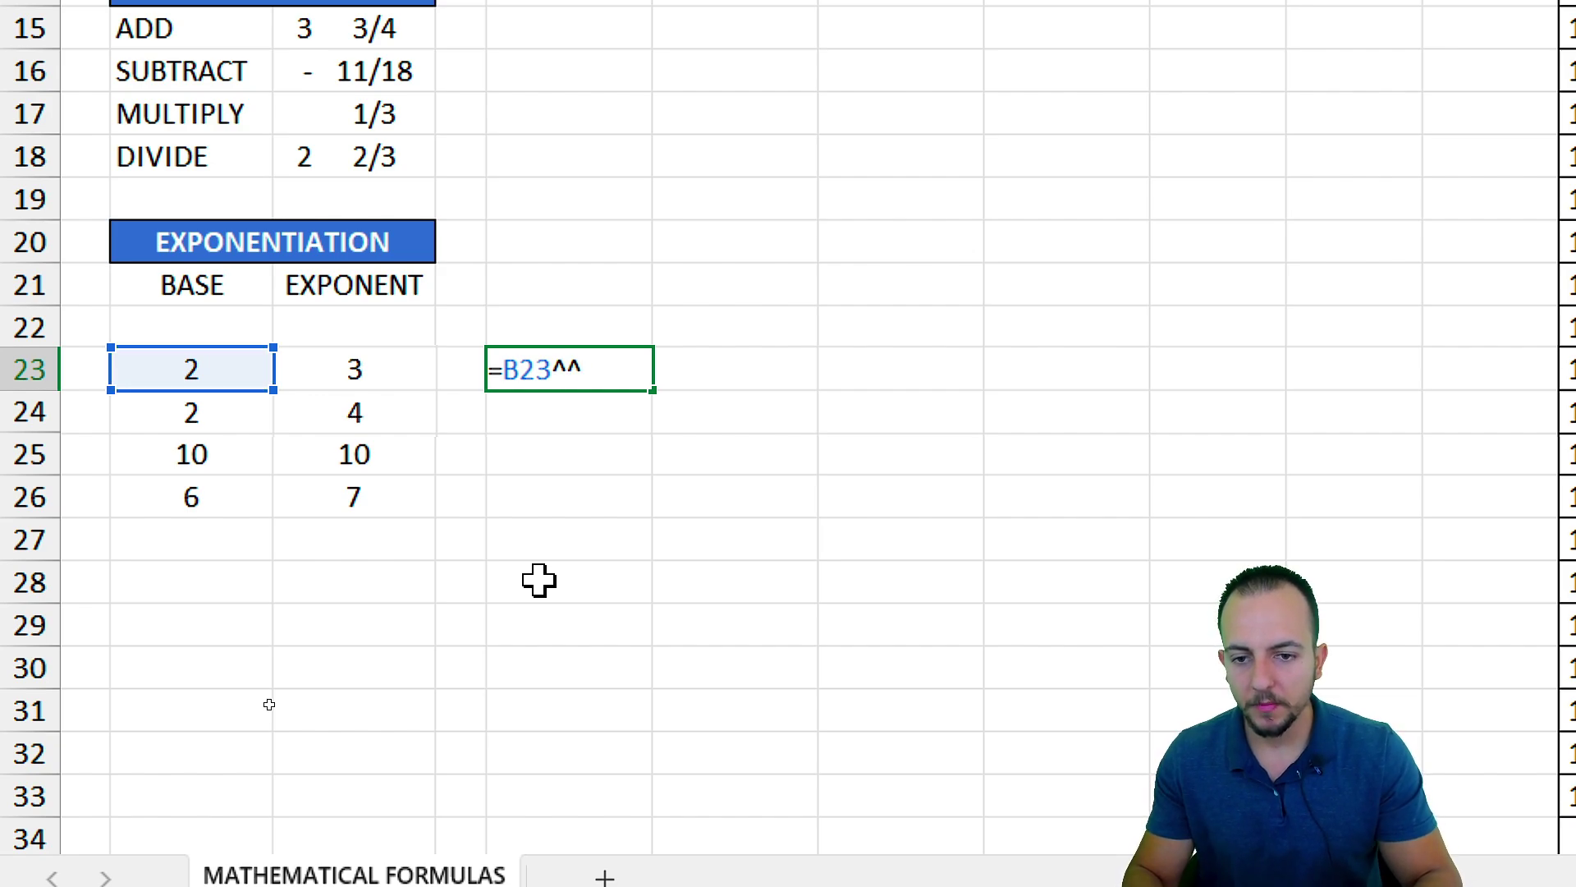
left_click(392, 367)
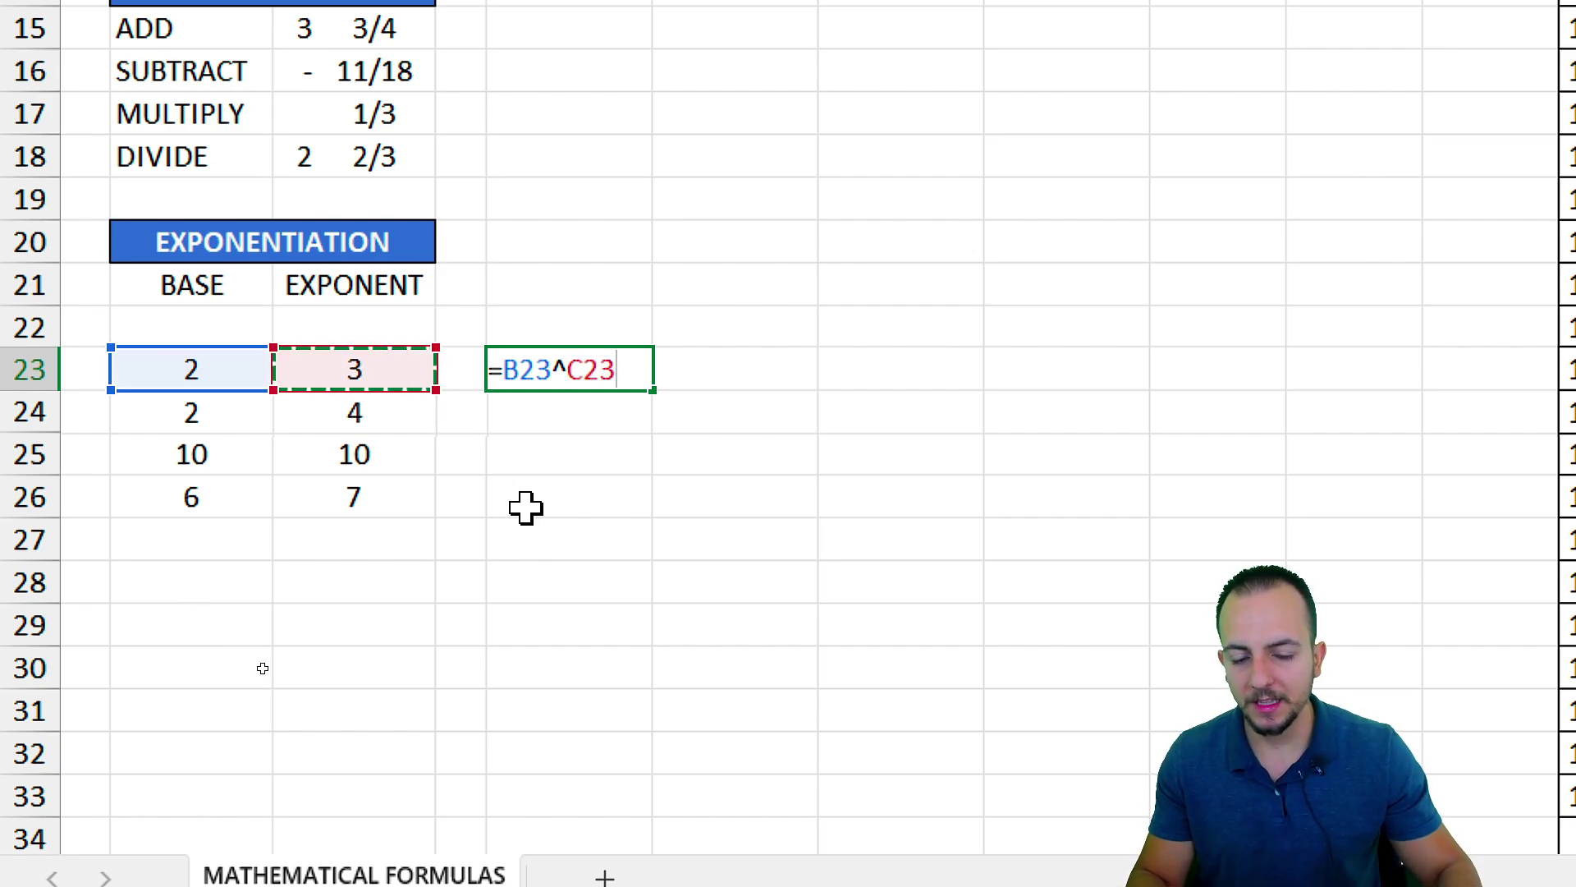
key("Return")
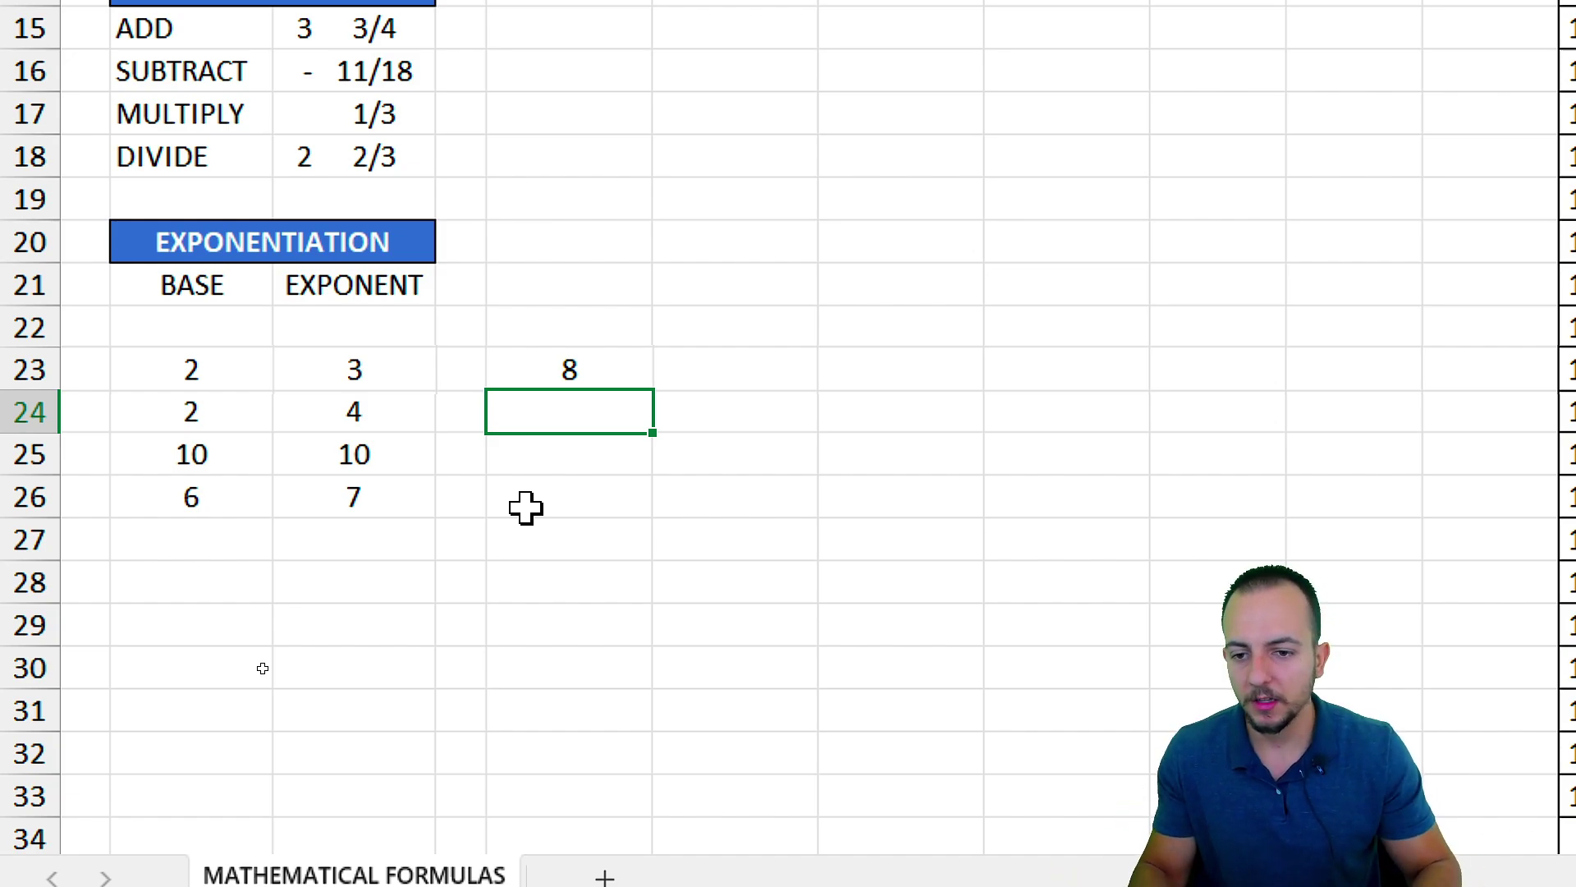
- Enter the formula =B24^C24 in cell E24 for the second base and exponent pair
type("=")
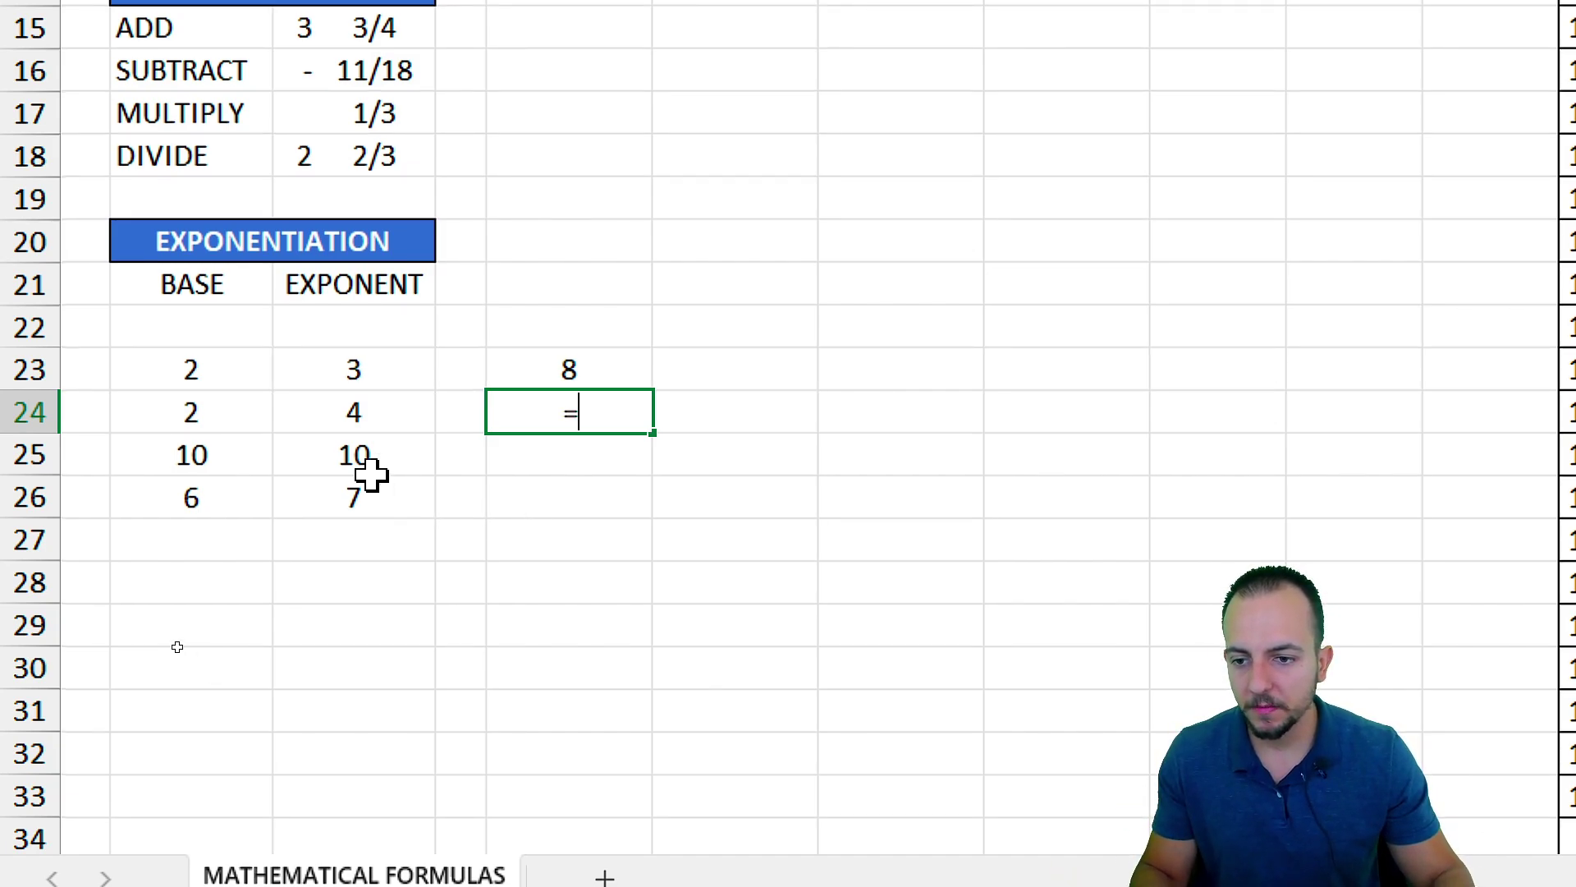
left_click(247, 414)
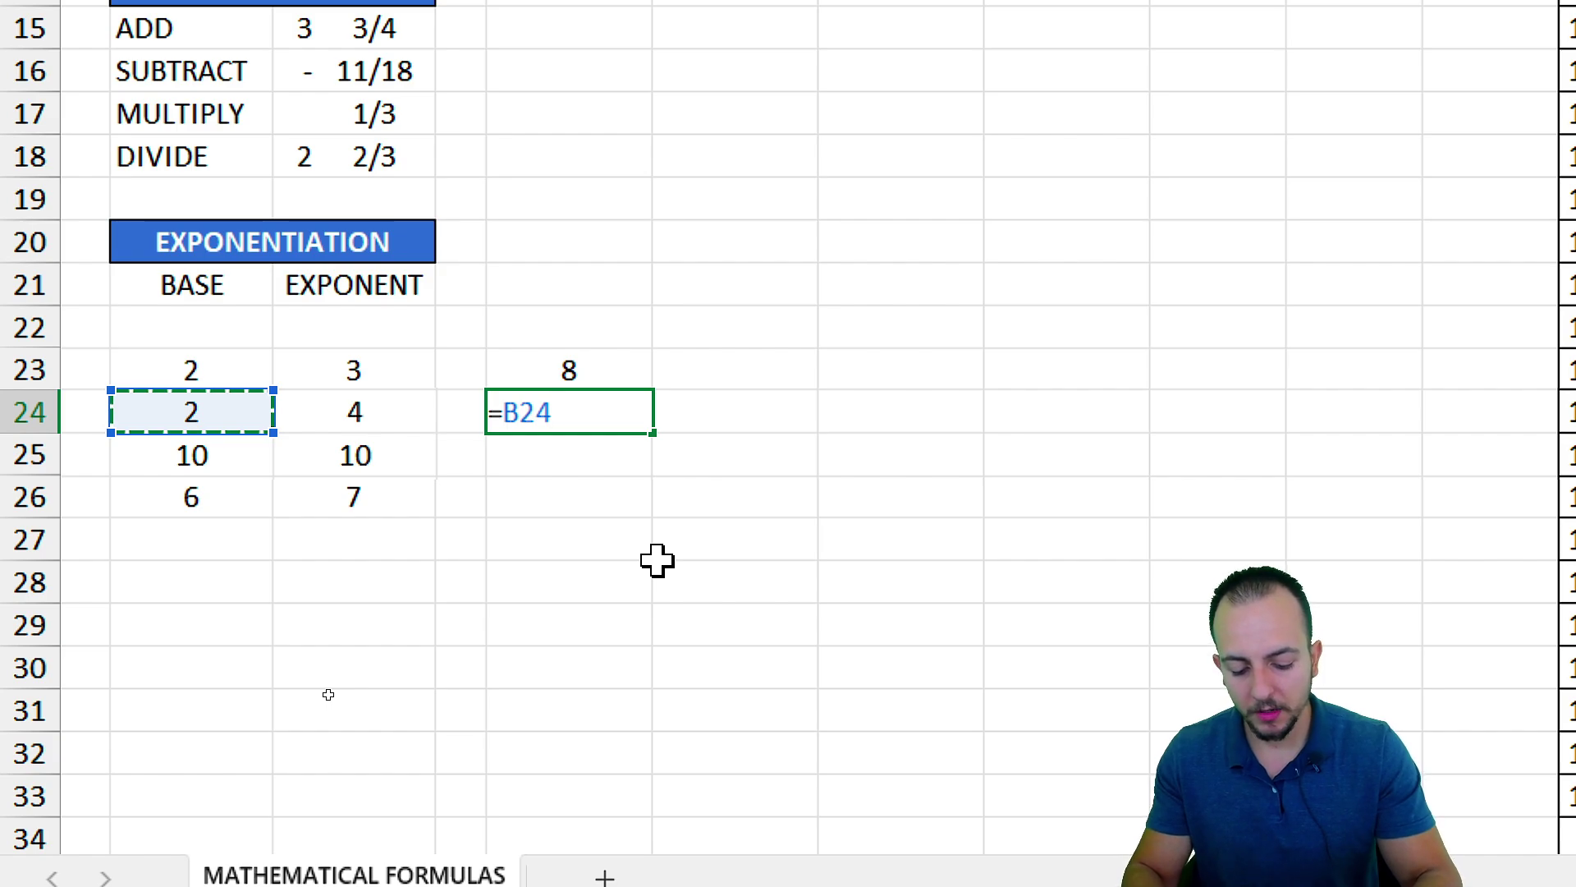
type("^^")
key("BackSpace")
left_click(358, 414)
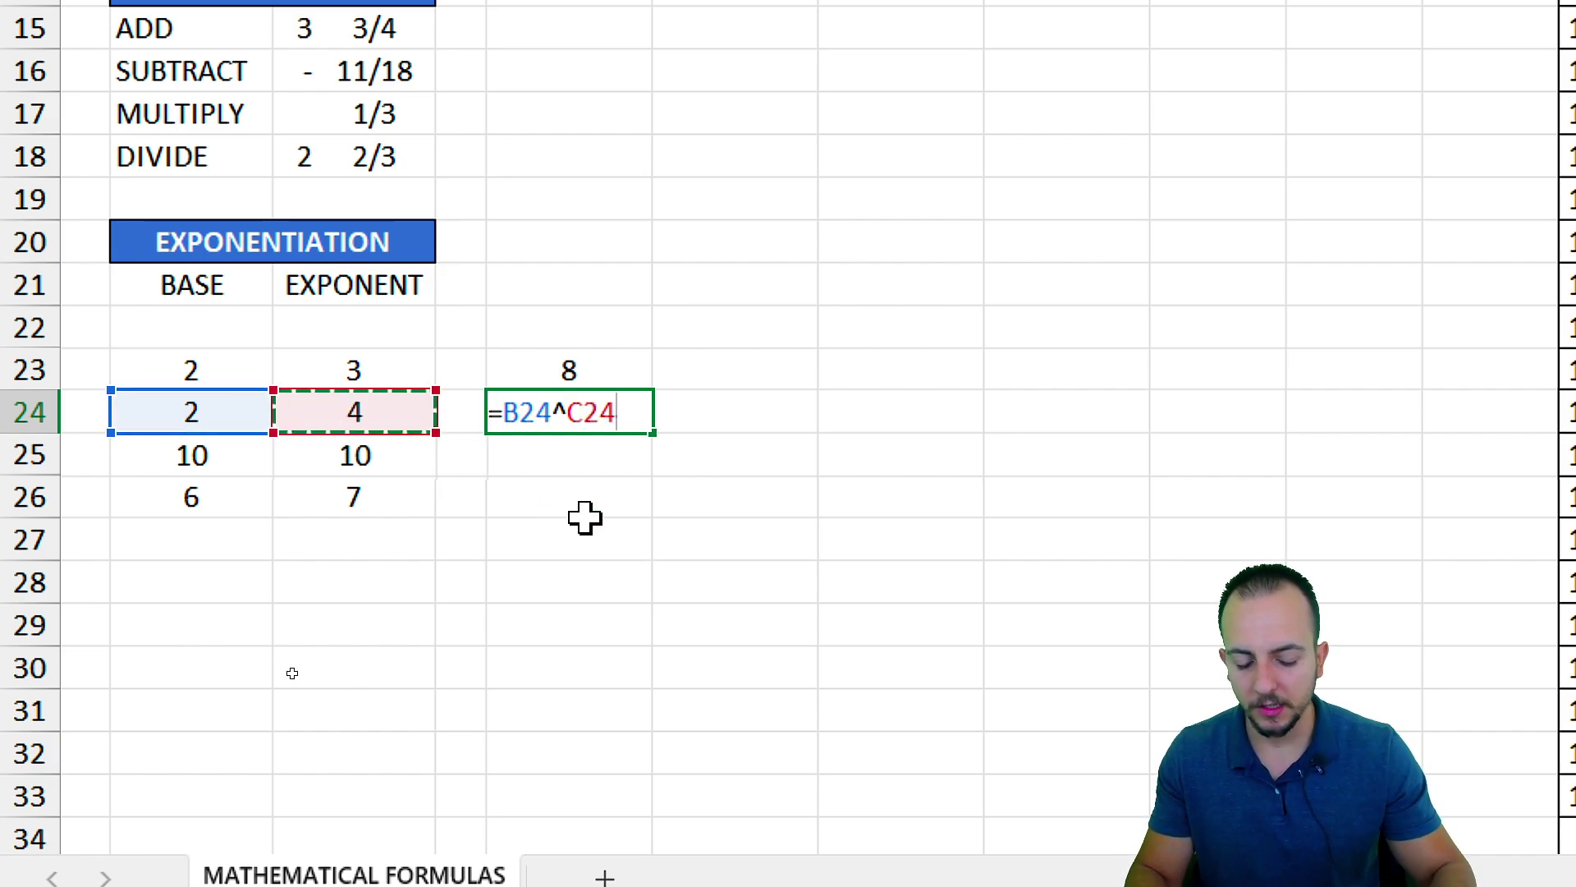
key("Return")
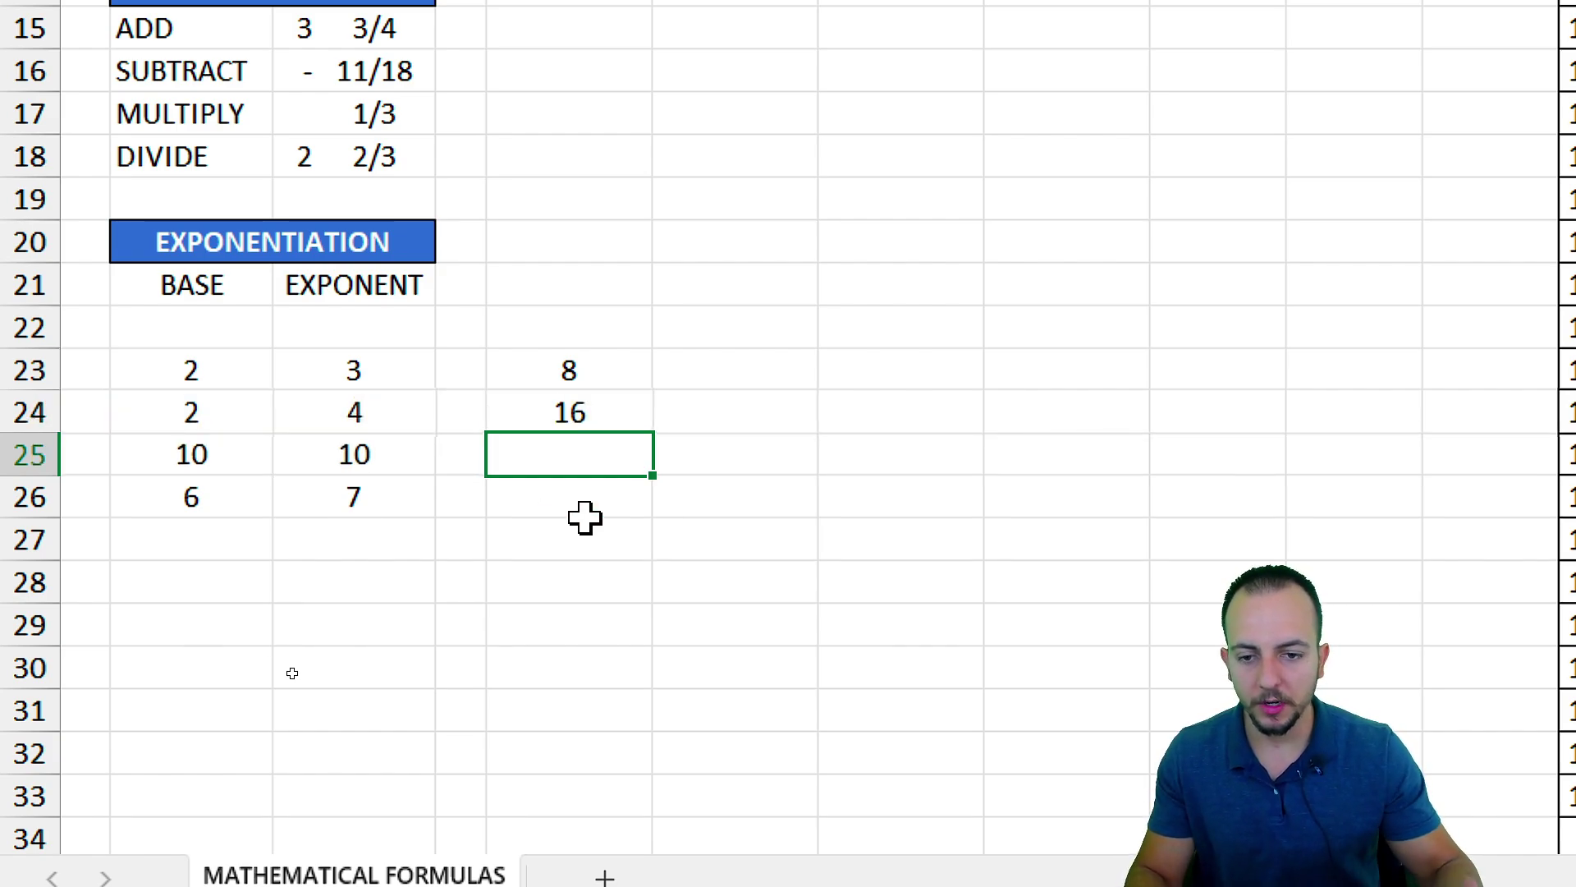
- Fill the E24 power formula down through E26 and select the results in E23:E26
left_click(622, 413)
left_click_drag(651, 436, 641, 521)
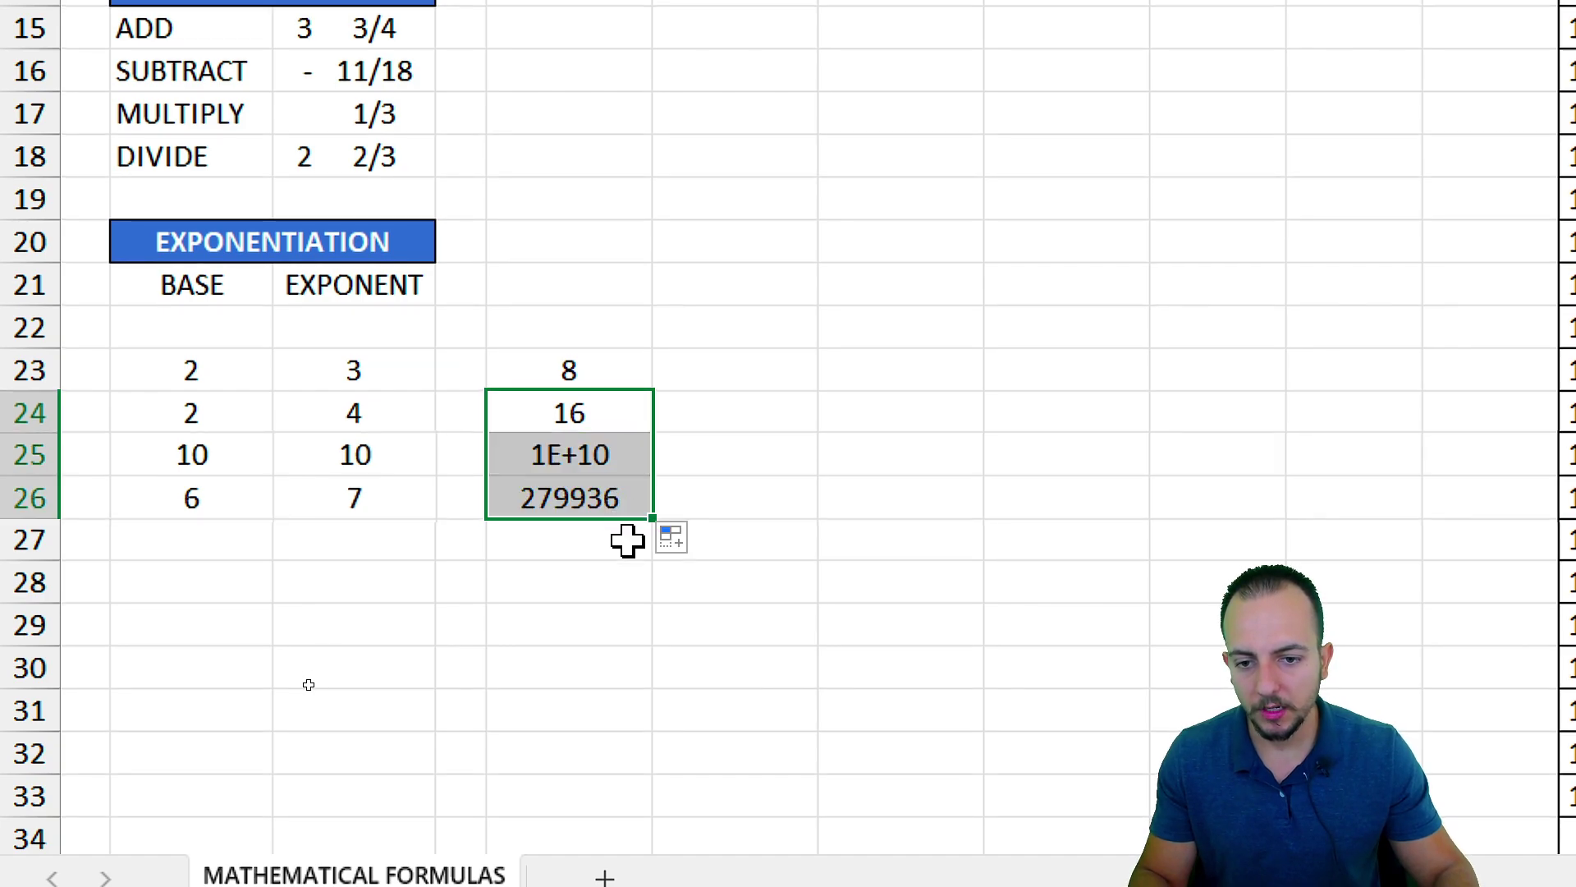
left_click_drag(575, 369, 588, 489)
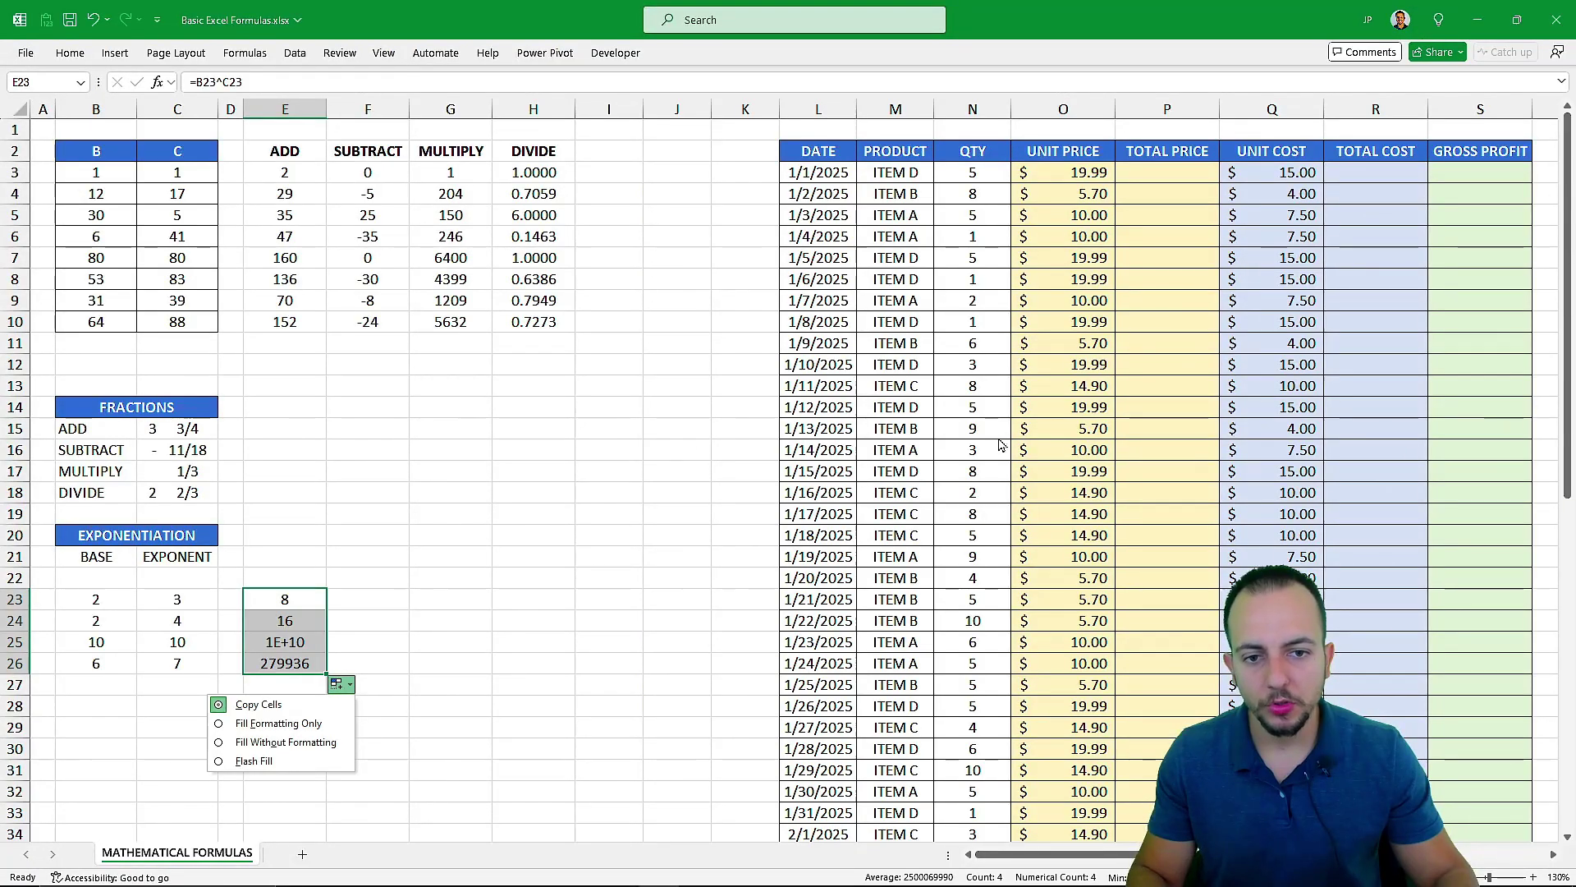
- Look through the sales table in columns L to S, from its header to its last row
scroll(992, 436, "right", 3)
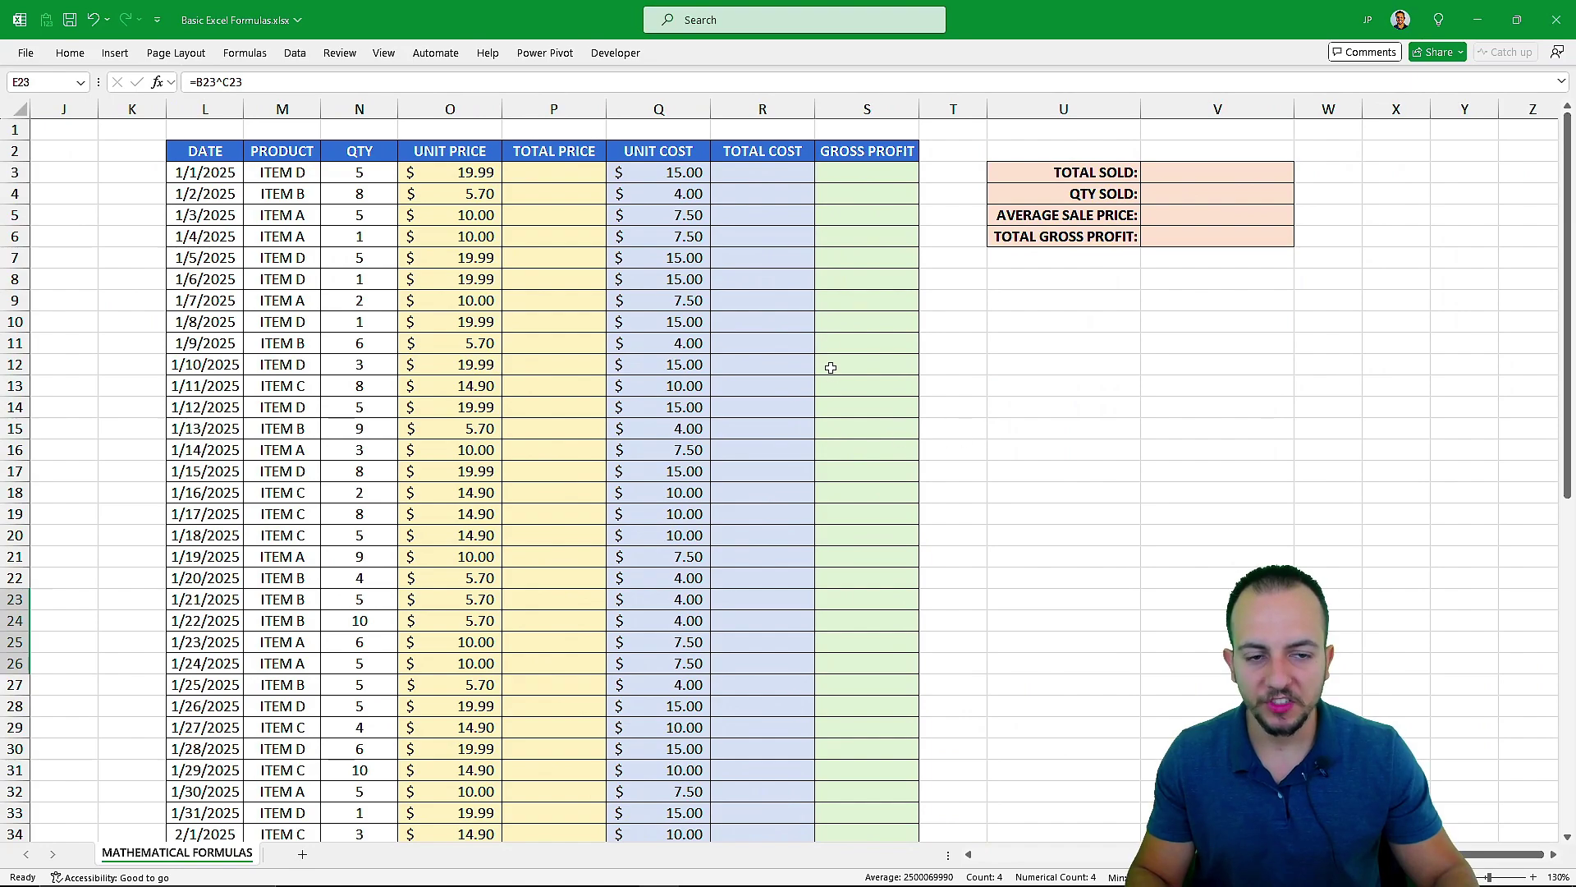
left_click(1157, 169)
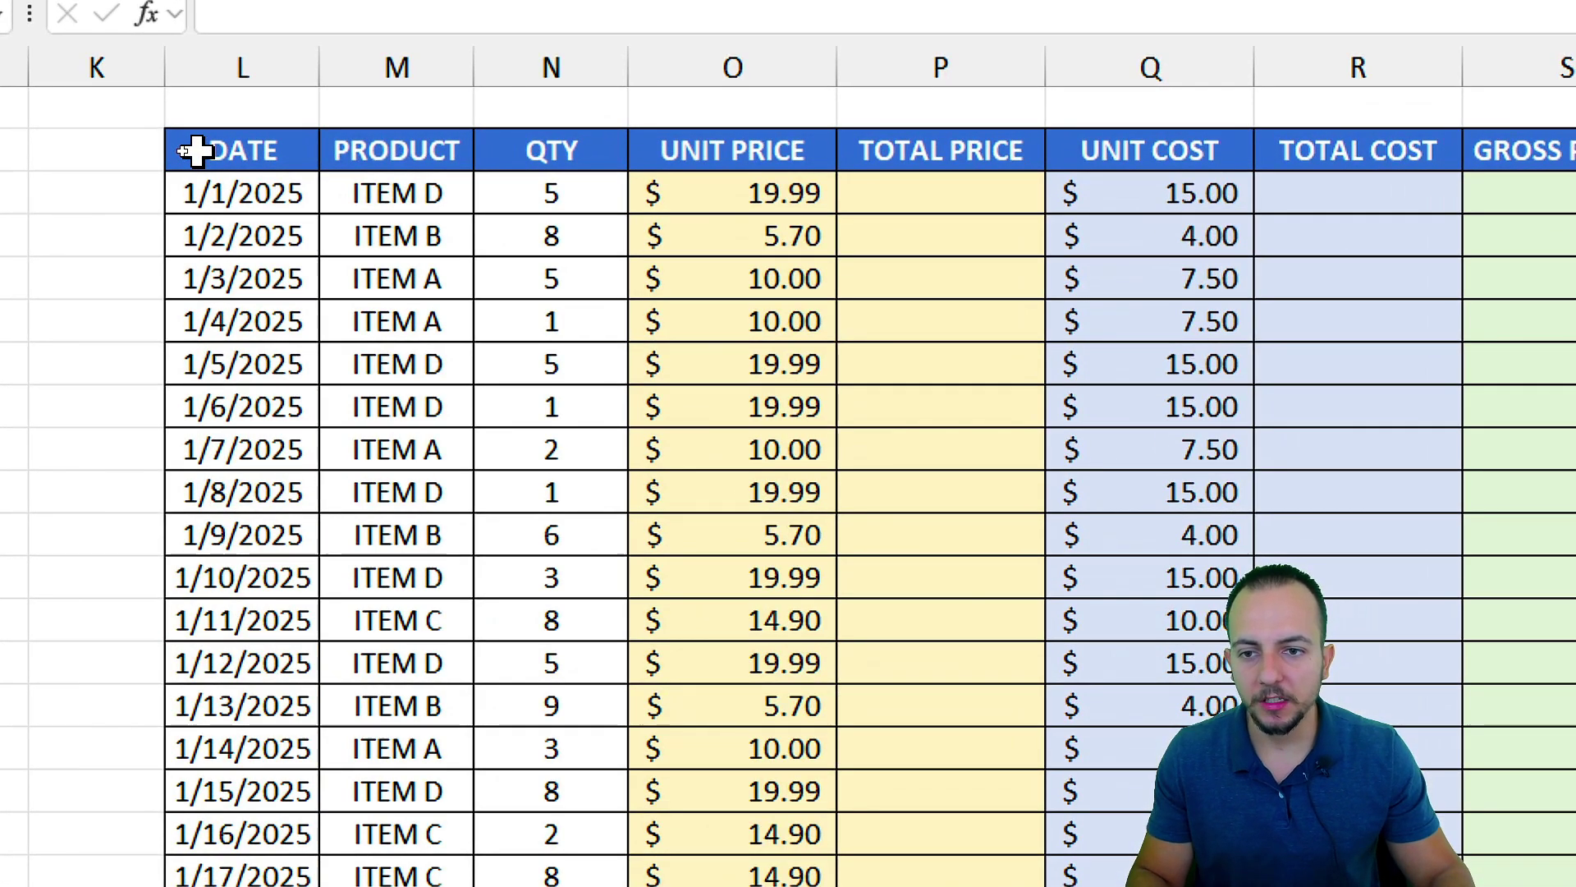
scroll(572, 295, "down", 12)
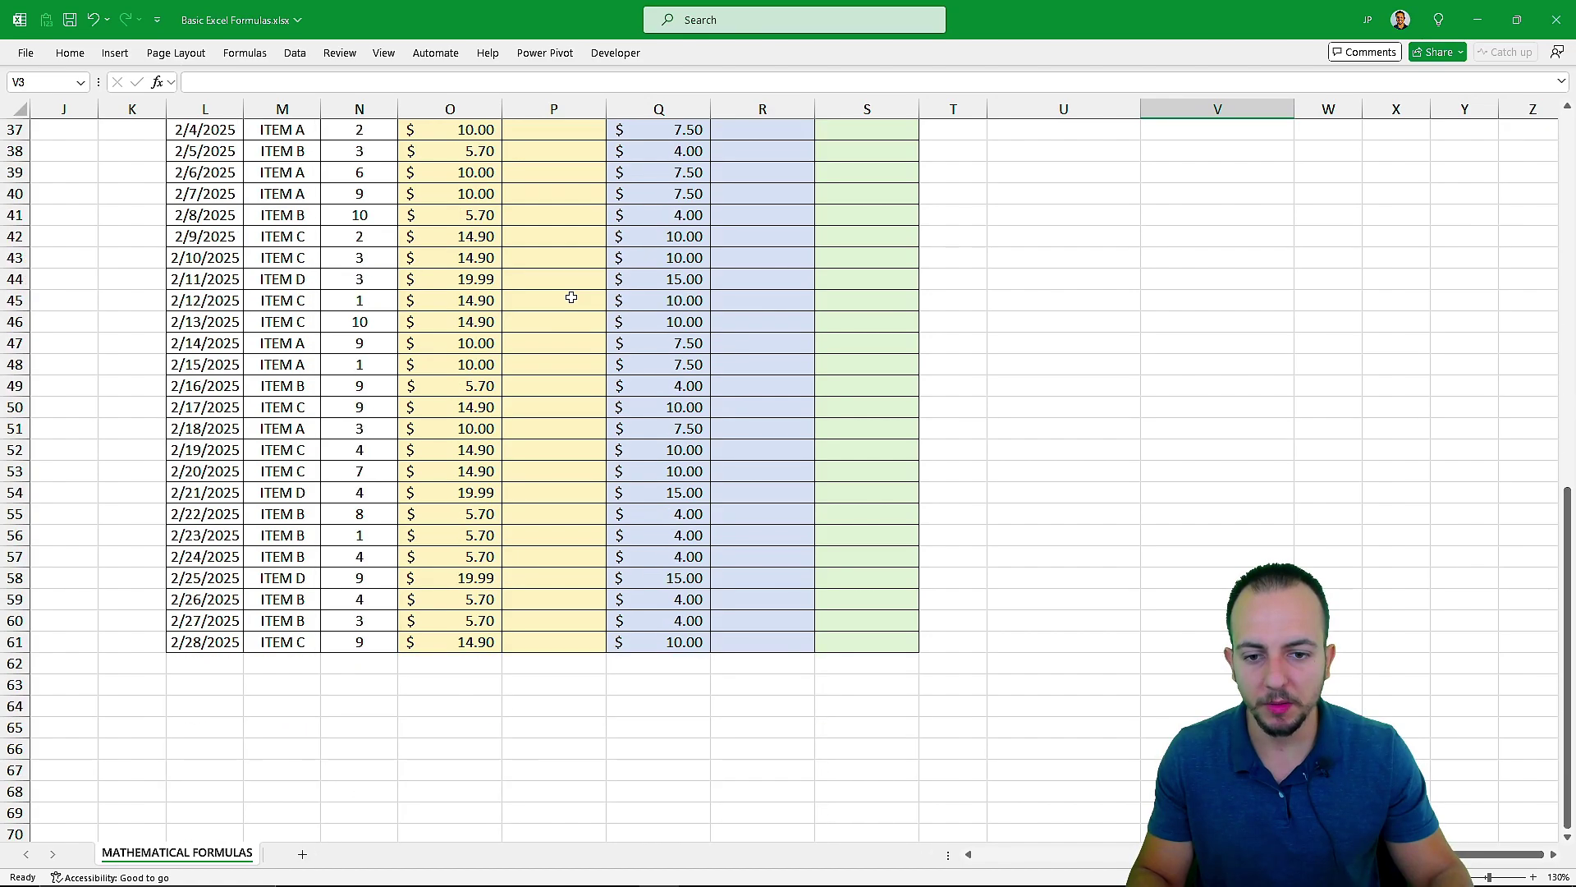
scroll(571, 295, "up", 12)
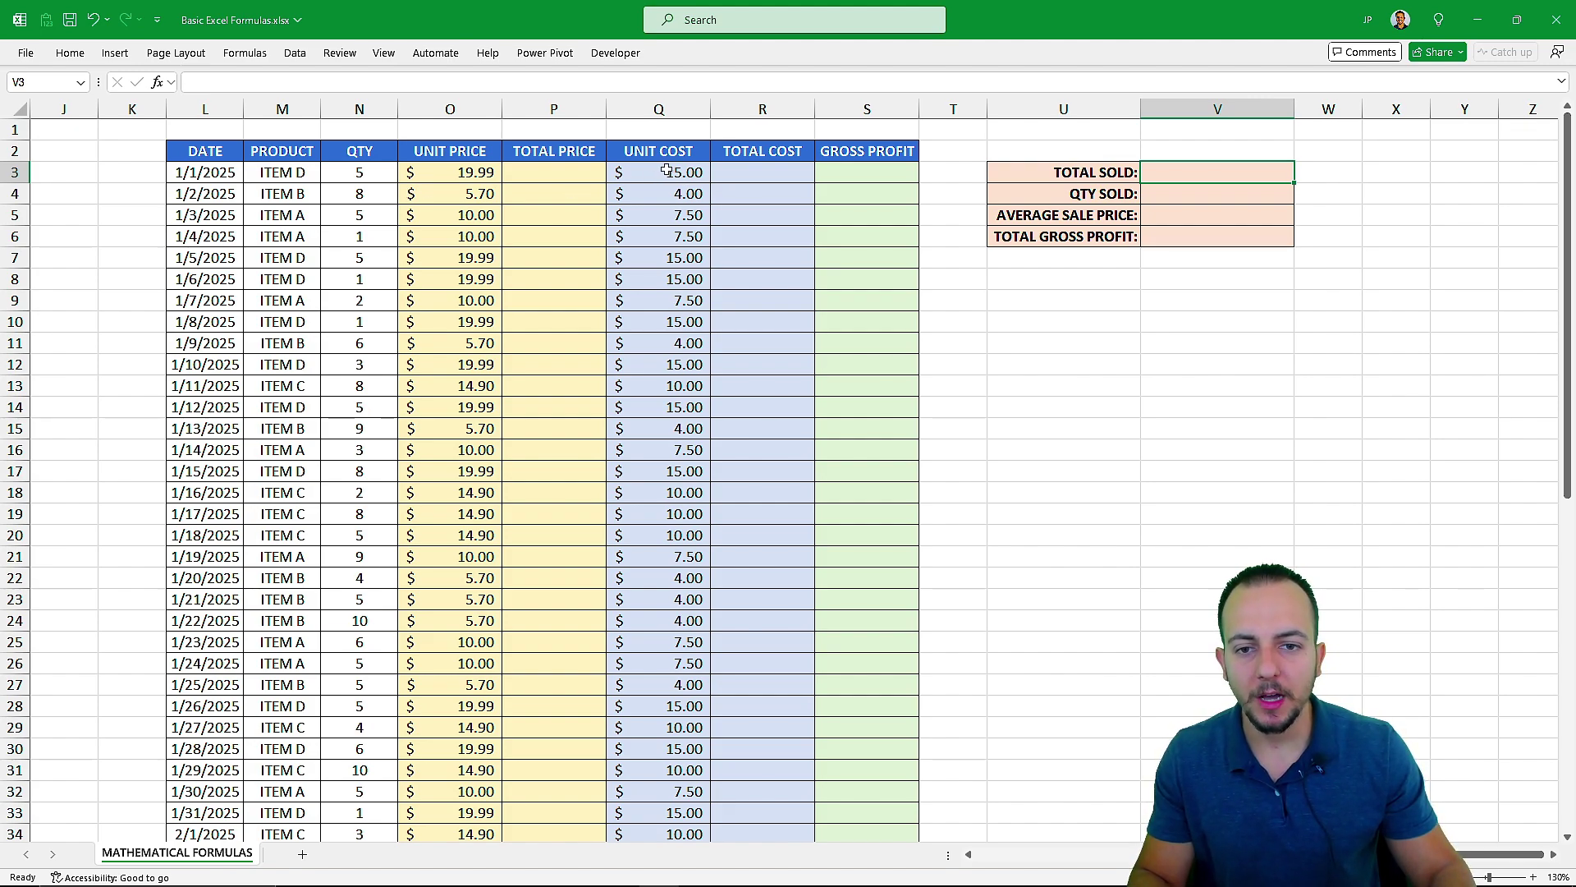
- Examine the UNIT COST and TOTAL PRICE columns of the sales table and the TOTAL SOLD row of the summary block
left_click_drag(669, 172, 664, 428)
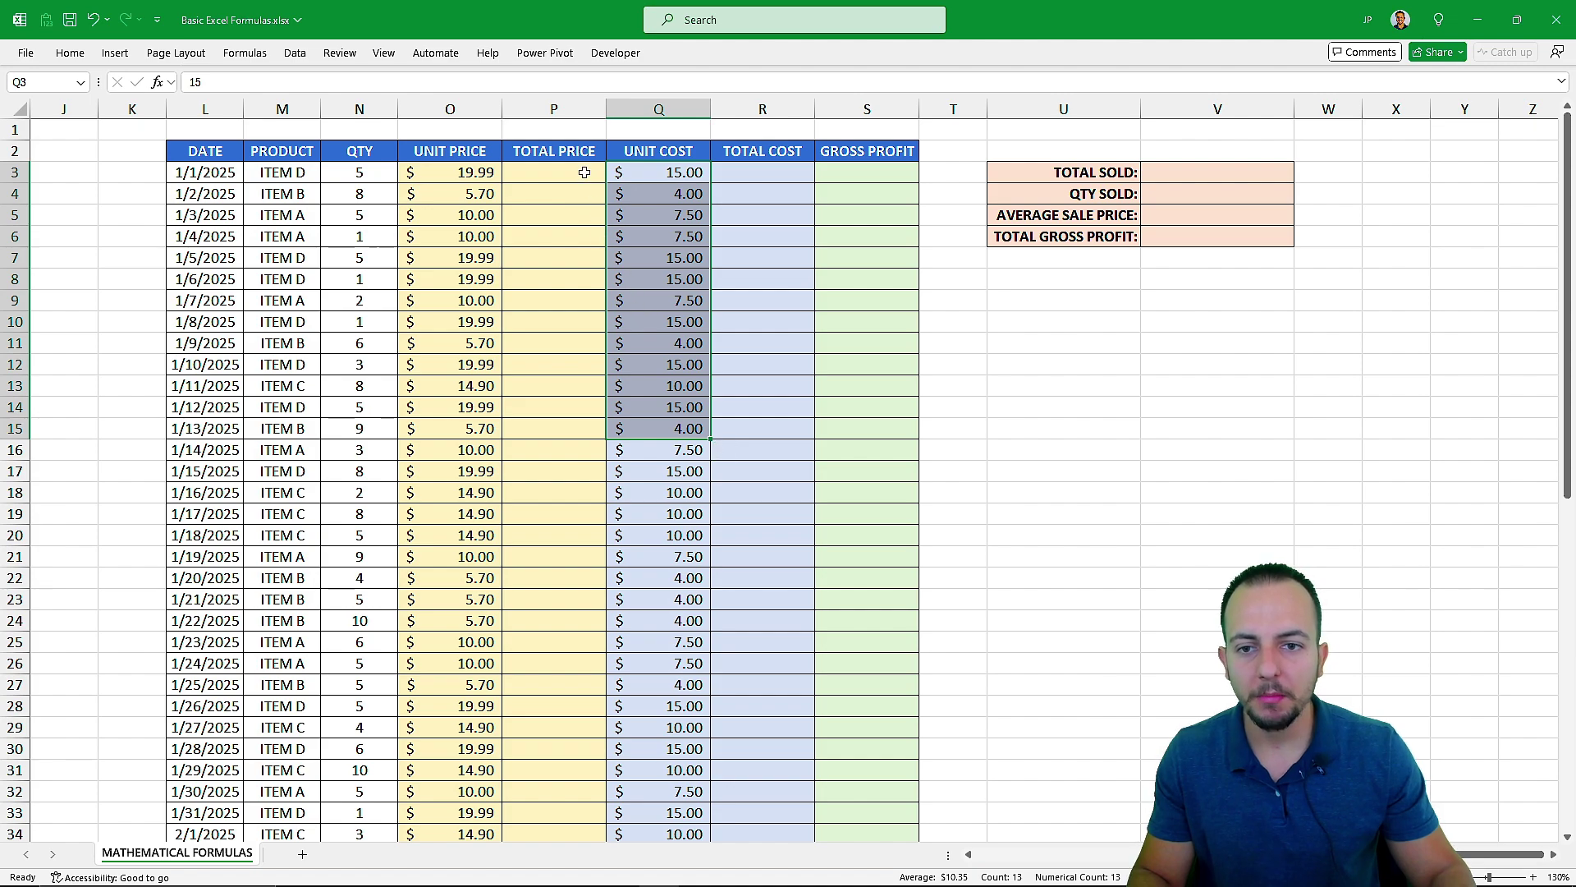
left_click_drag(584, 172, 534, 472)
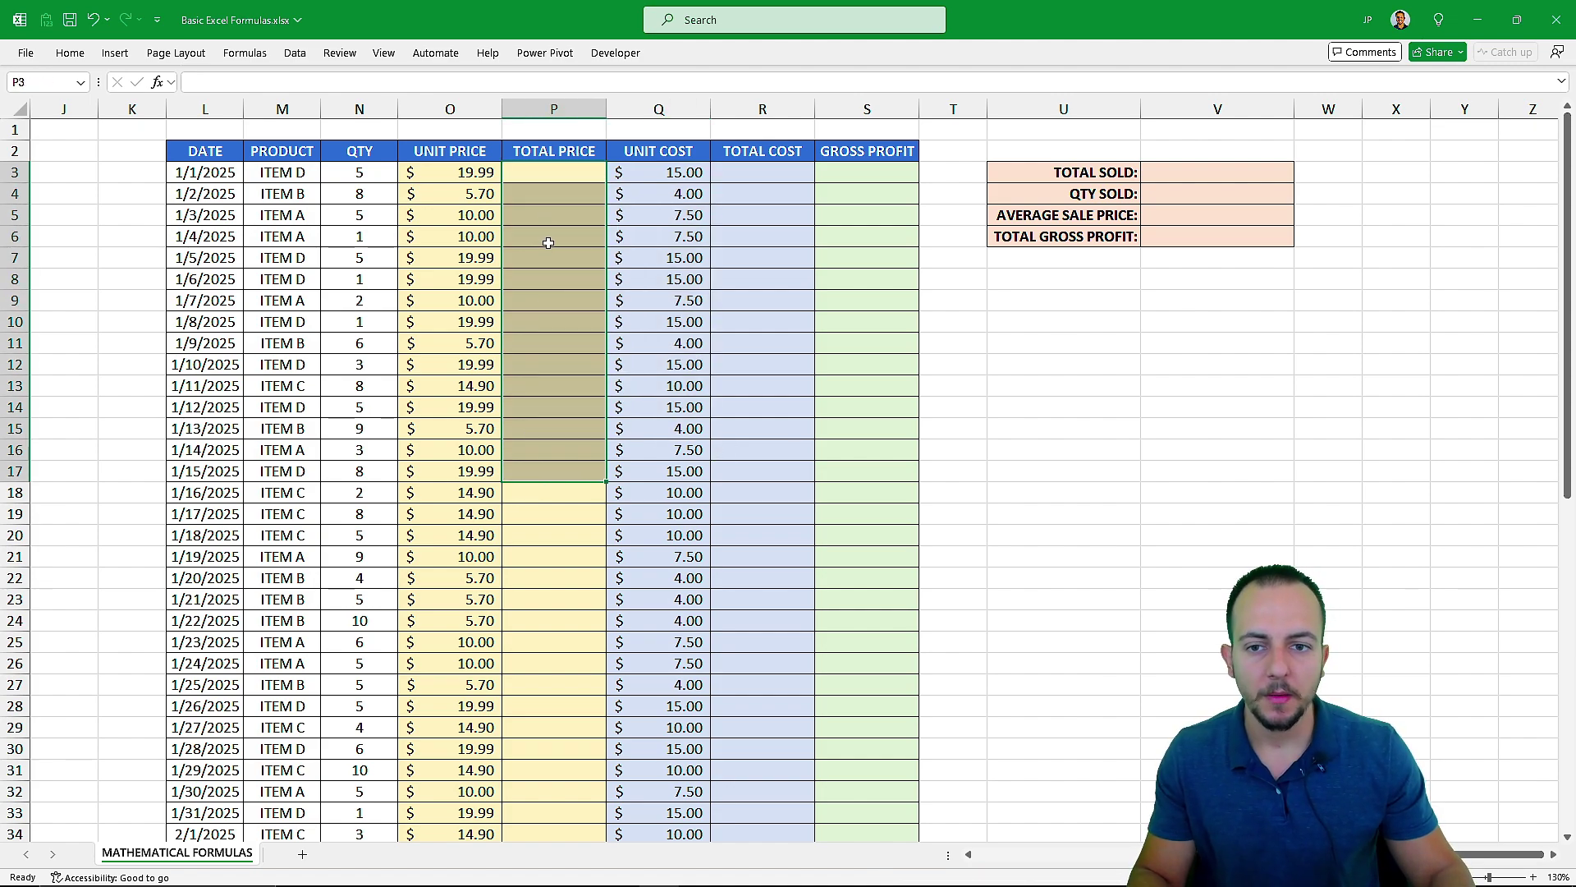
left_click(548, 177)
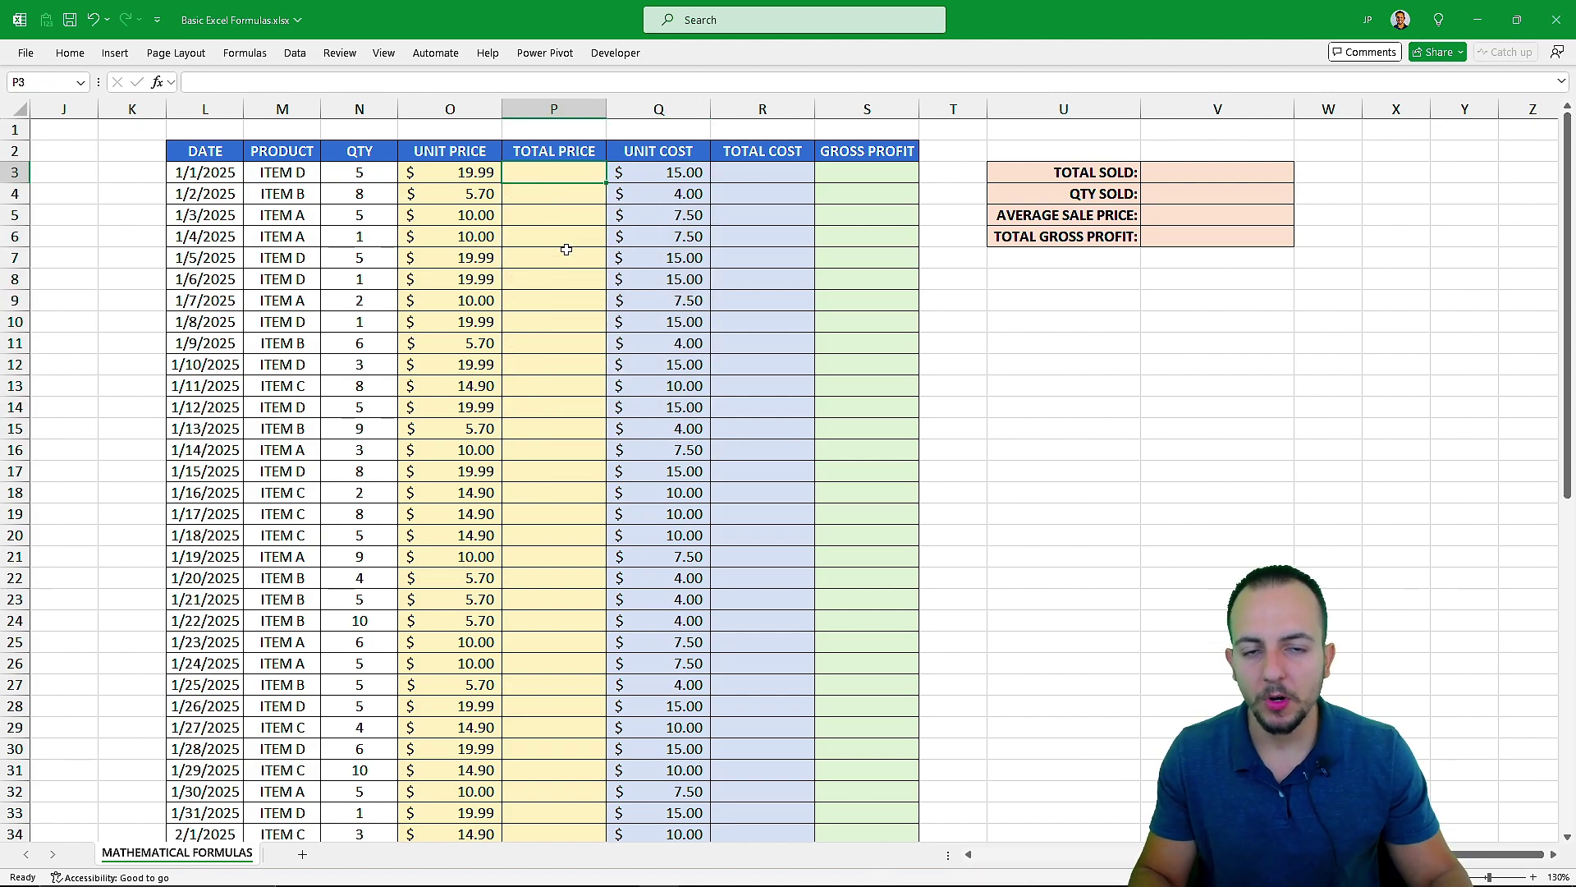
left_click(663, 429)
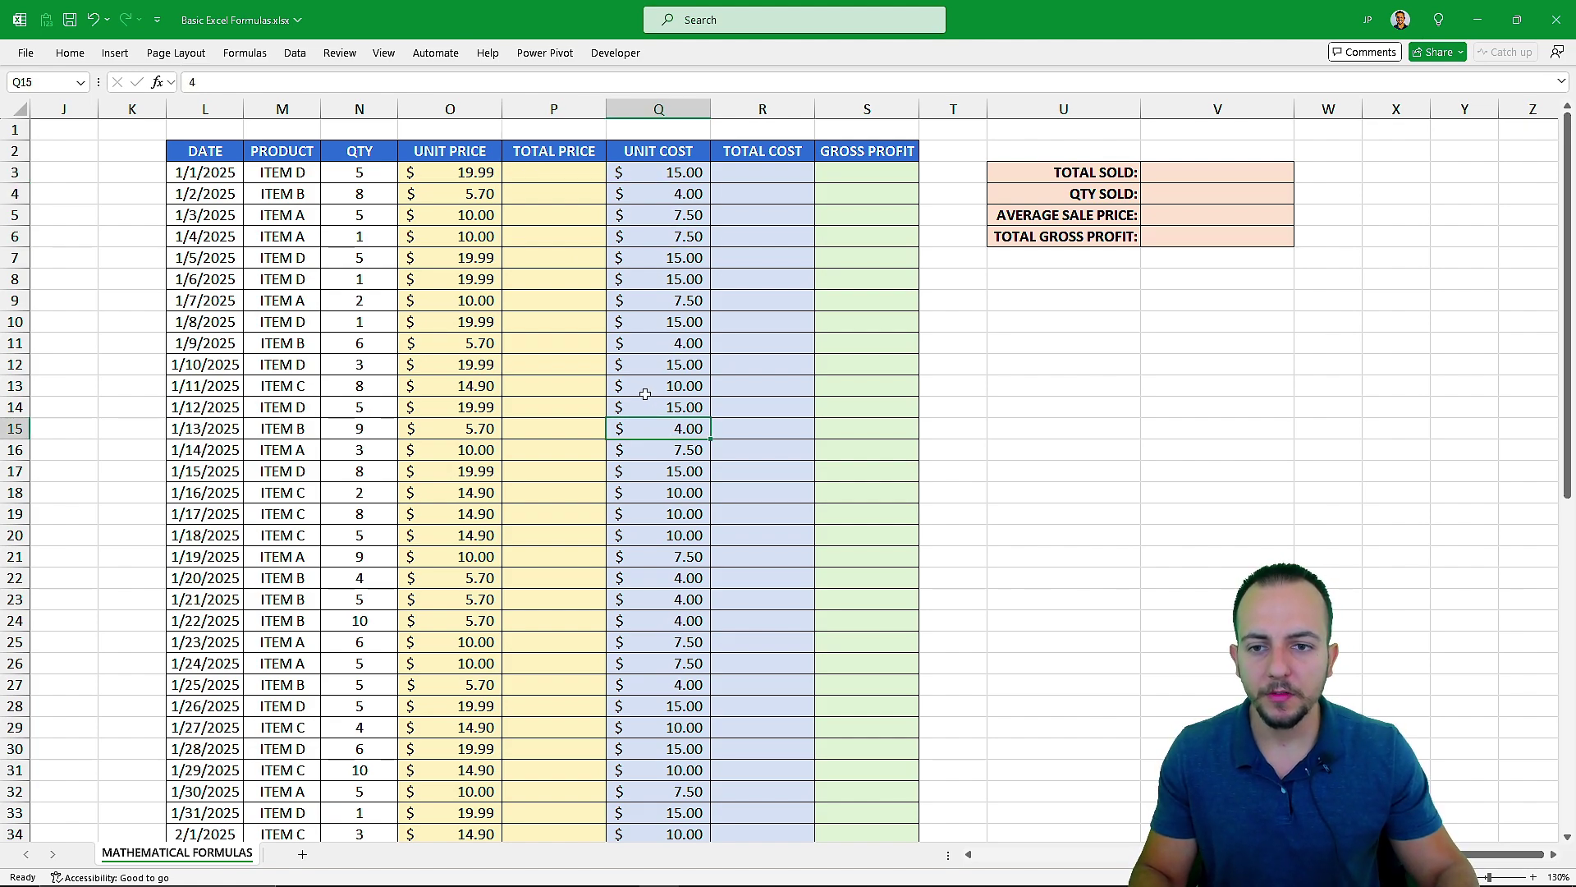
left_click(521, 172)
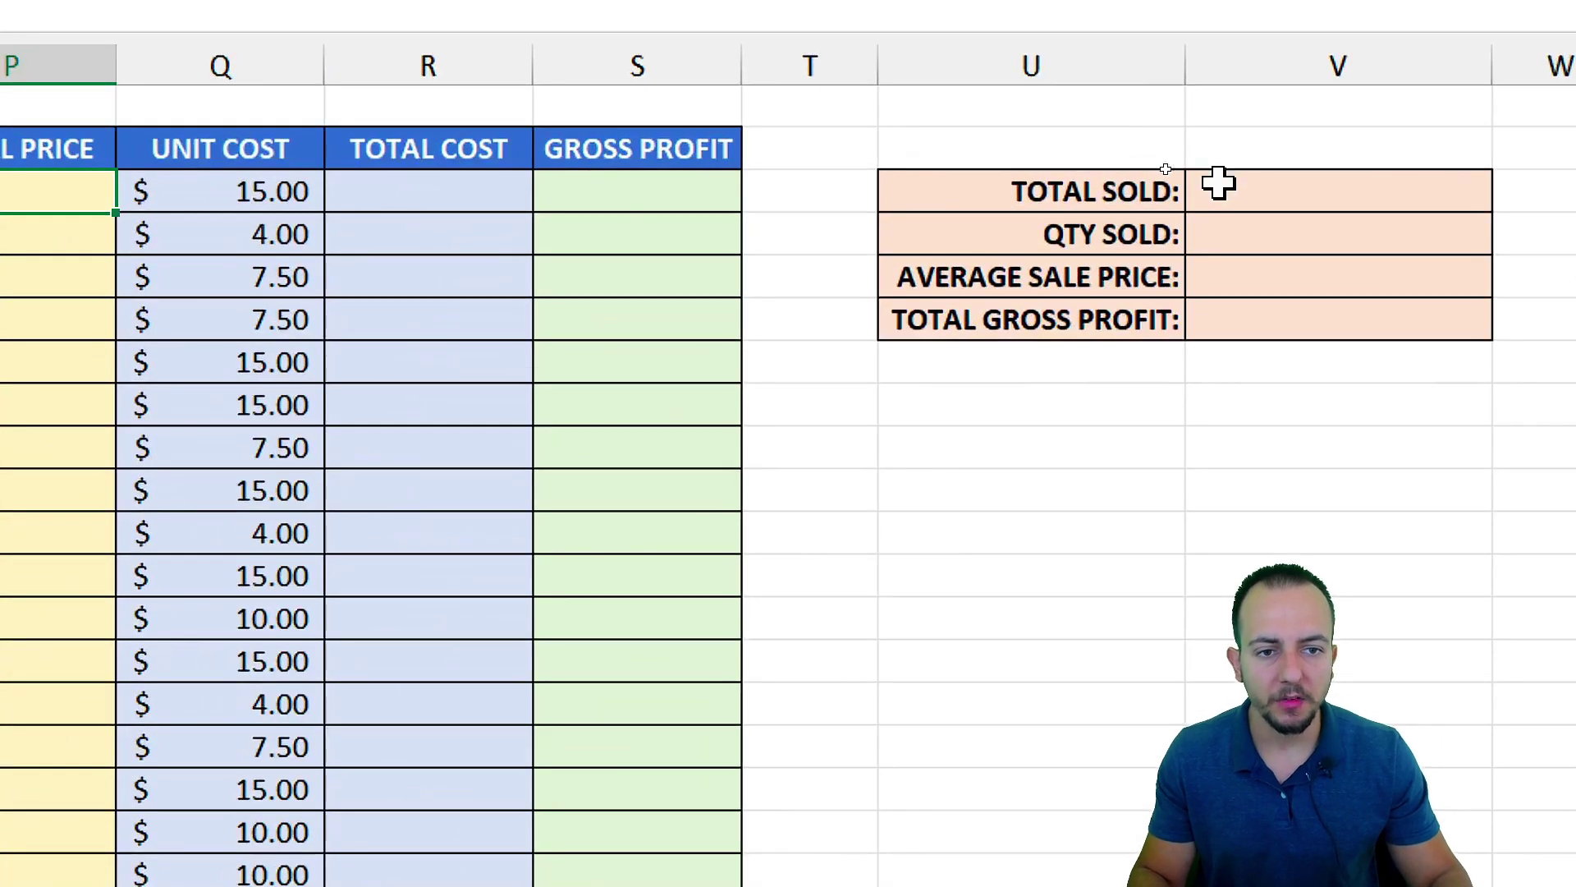
left_click_drag(1136, 181, 1267, 194)
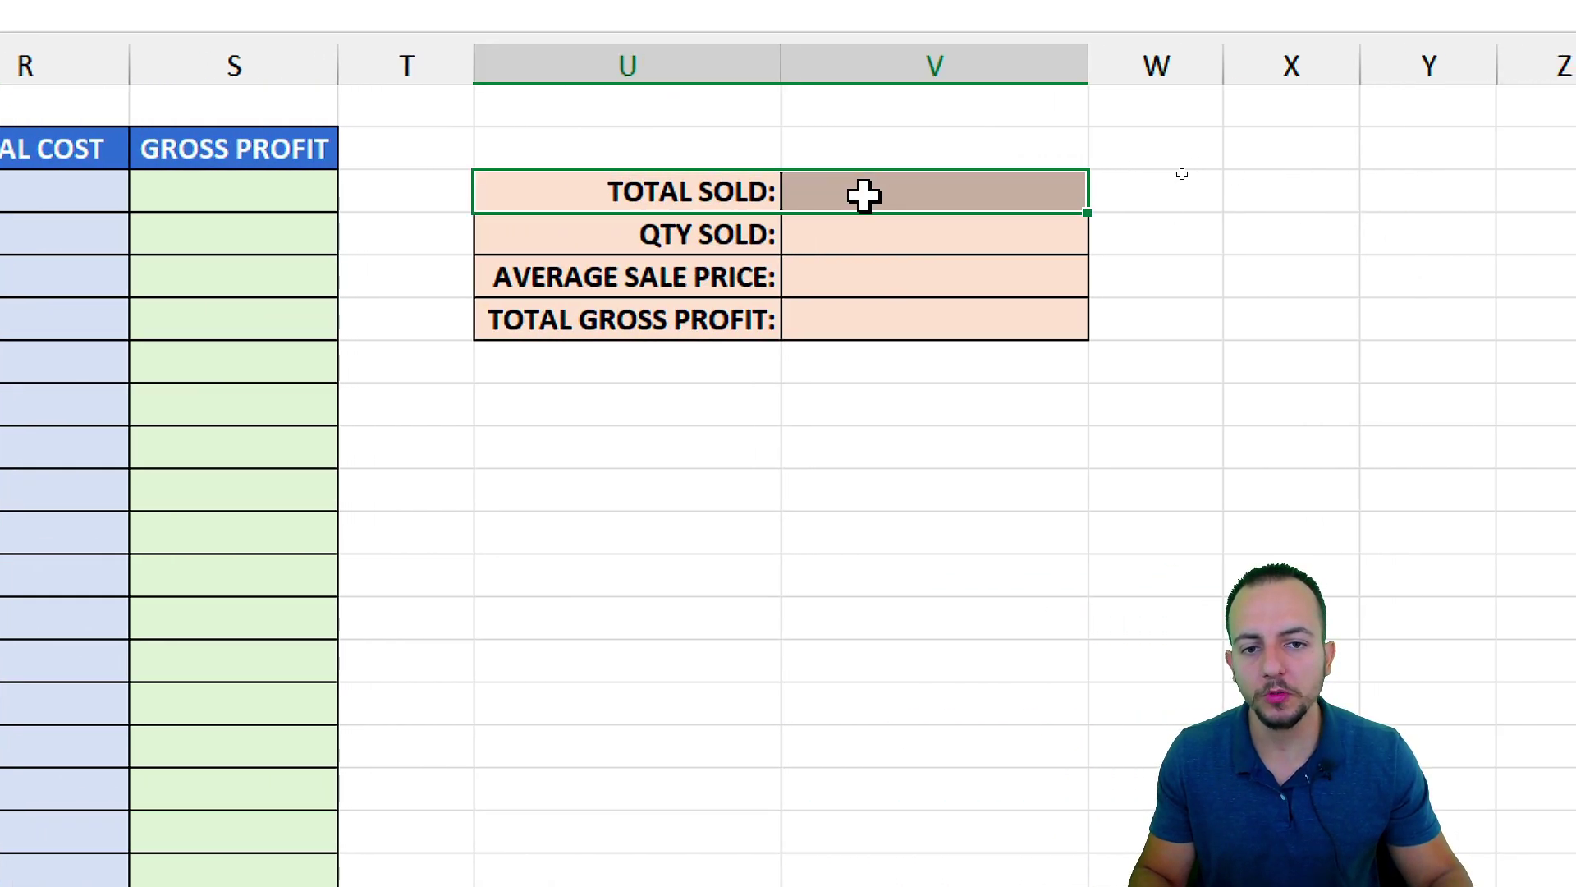
left_click(866, 194)
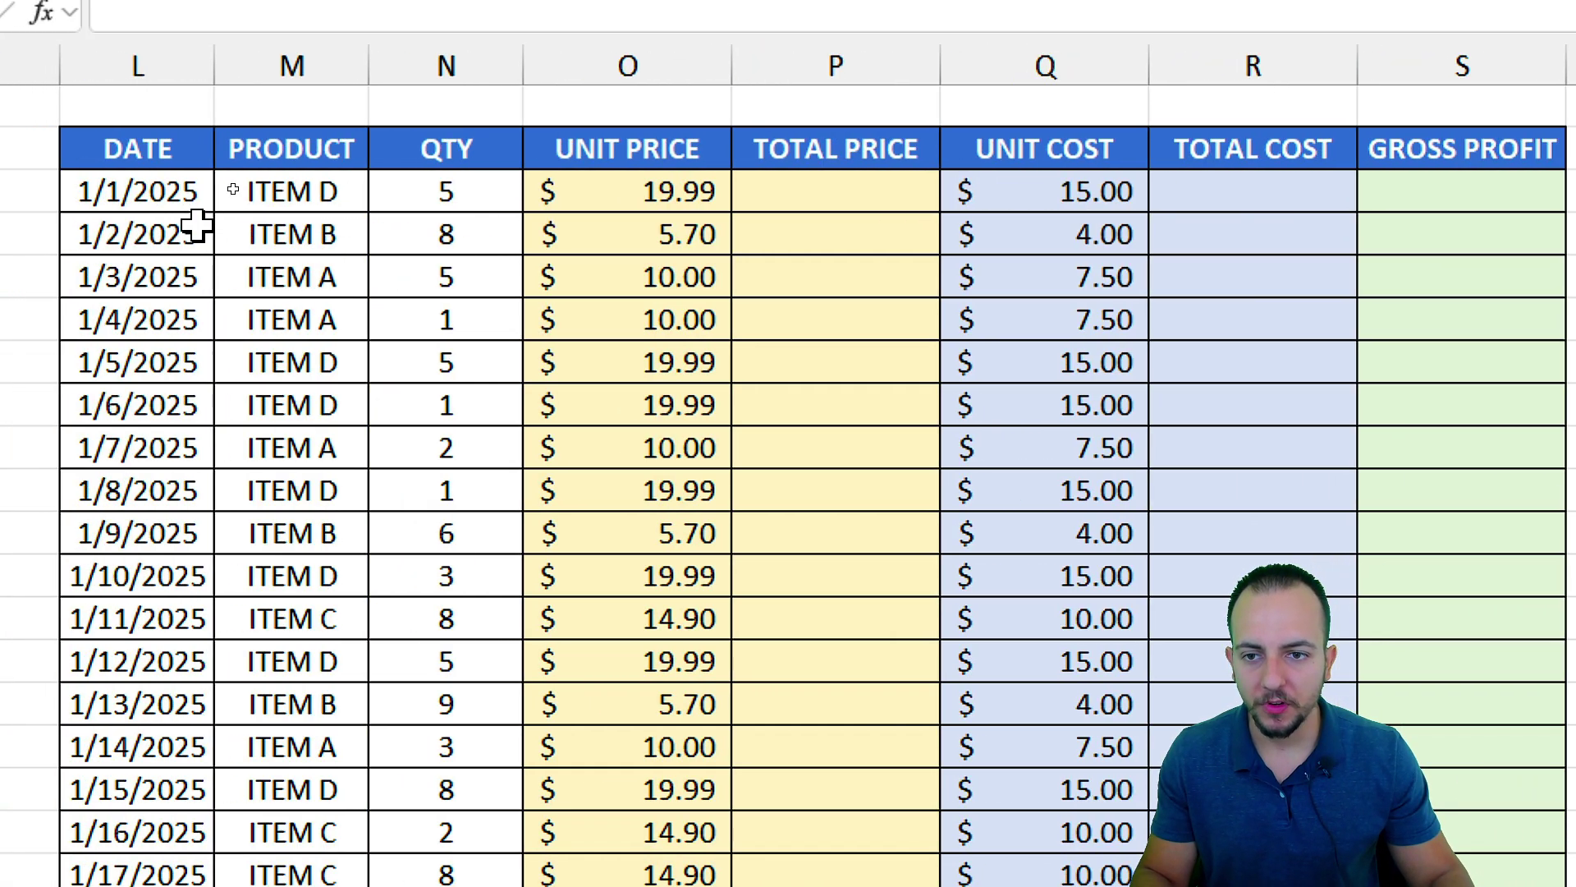
- Review the DATE, PRODUCT, QTY, UNIT PRICE and TOTAL PRICE columns one by one, finishing with cell P3 selected
left_click(247, 66)
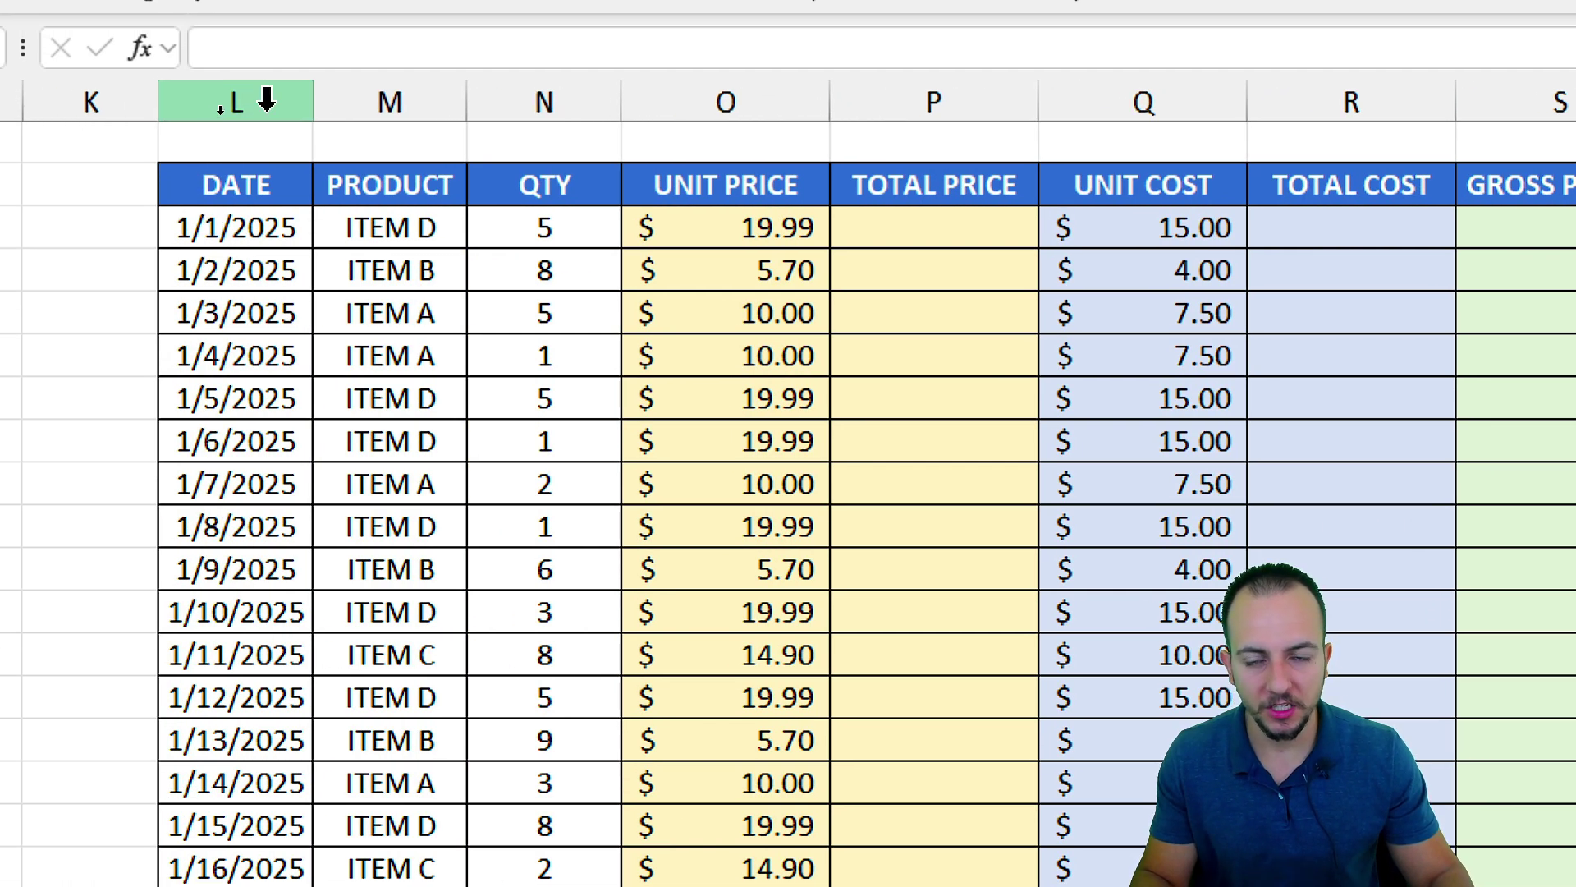
left_click(388, 100)
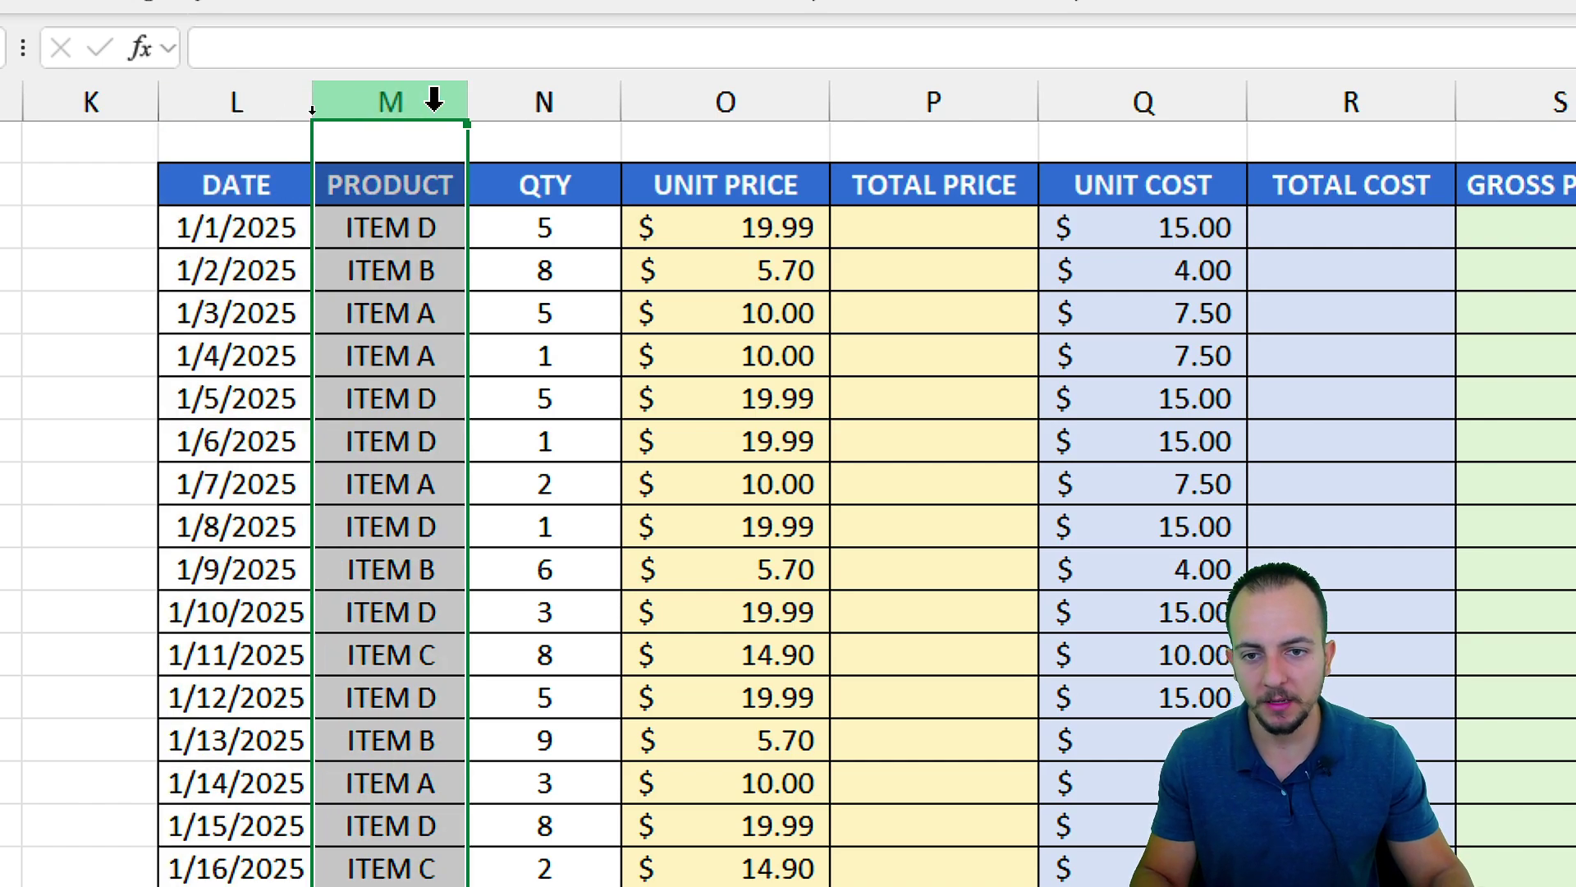
left_click(545, 98)
left_click(673, 98)
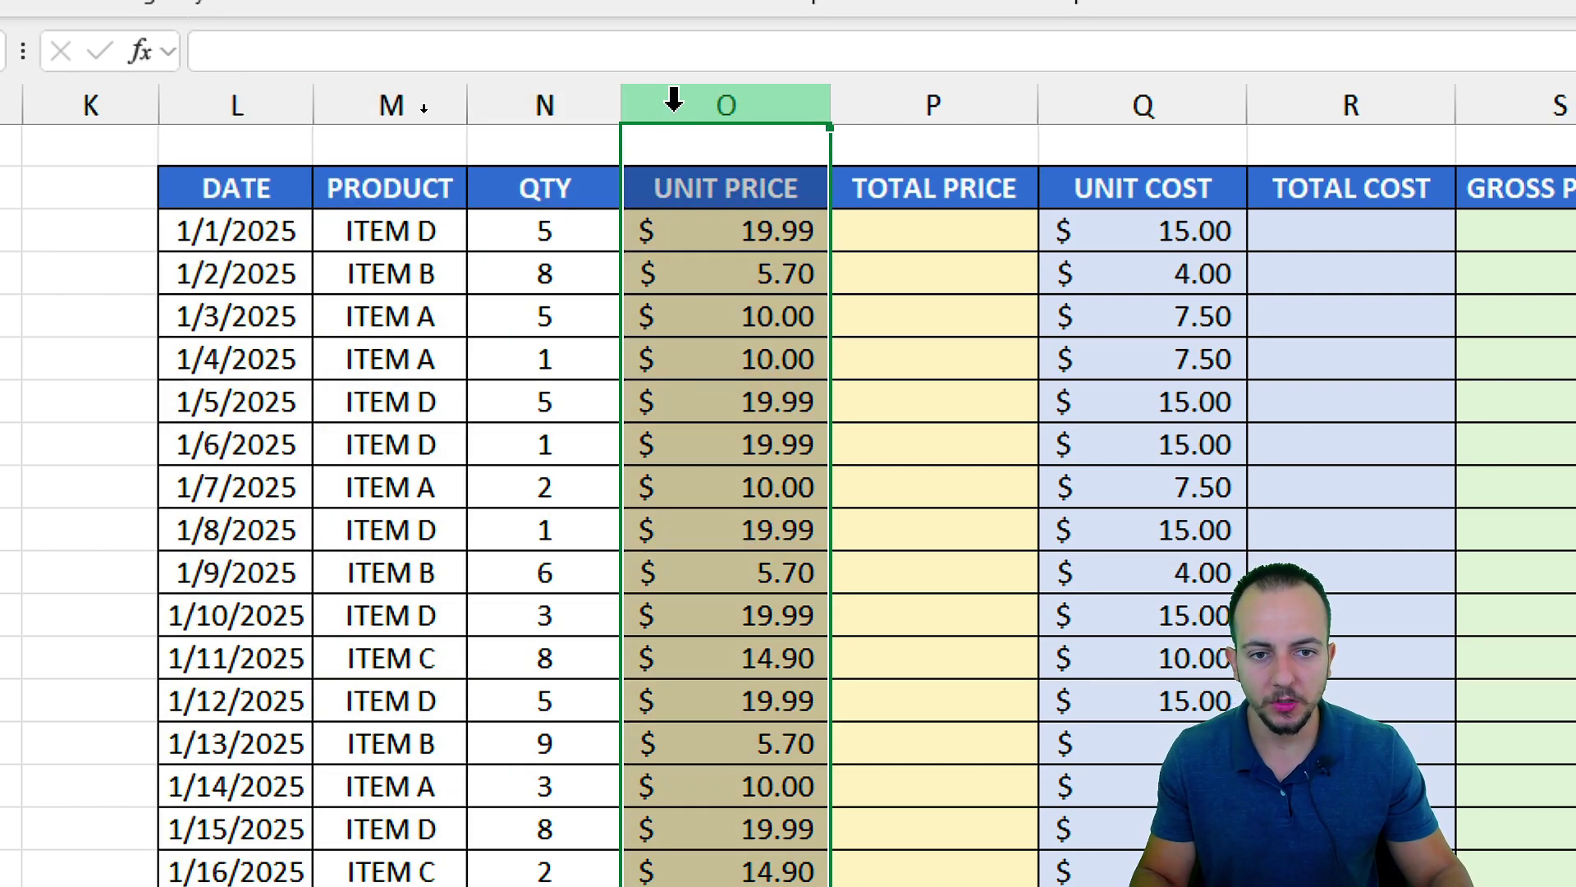
left_click(917, 98)
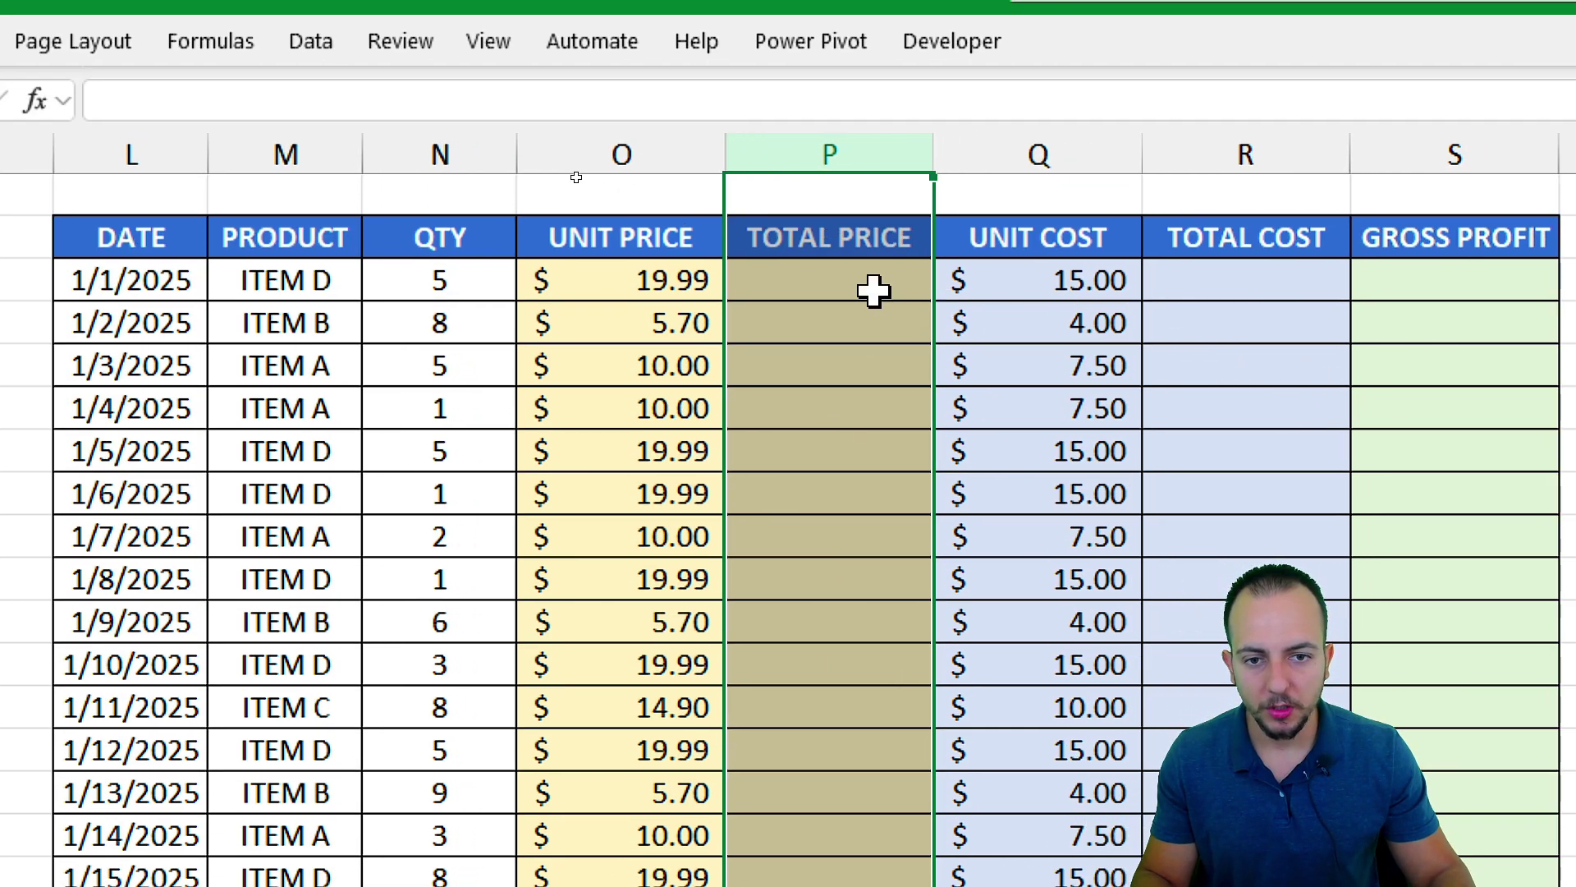
left_click(980, 72)
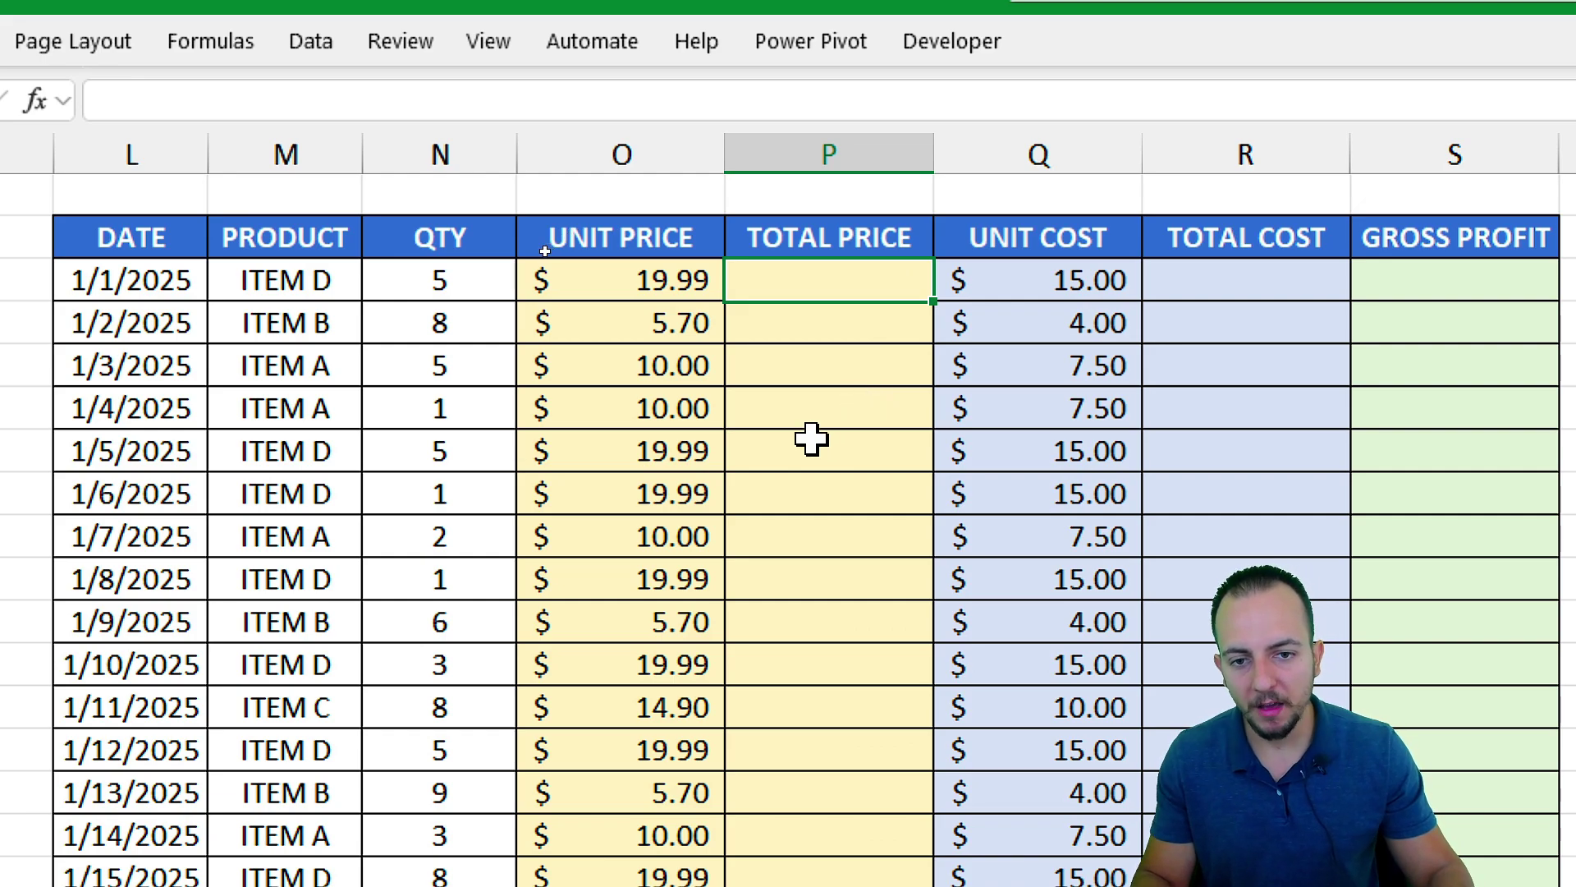
- Outline the first sales row's UNIT PRICE and QTY values with red on-screen annotation boxes
key("ctrl+2")
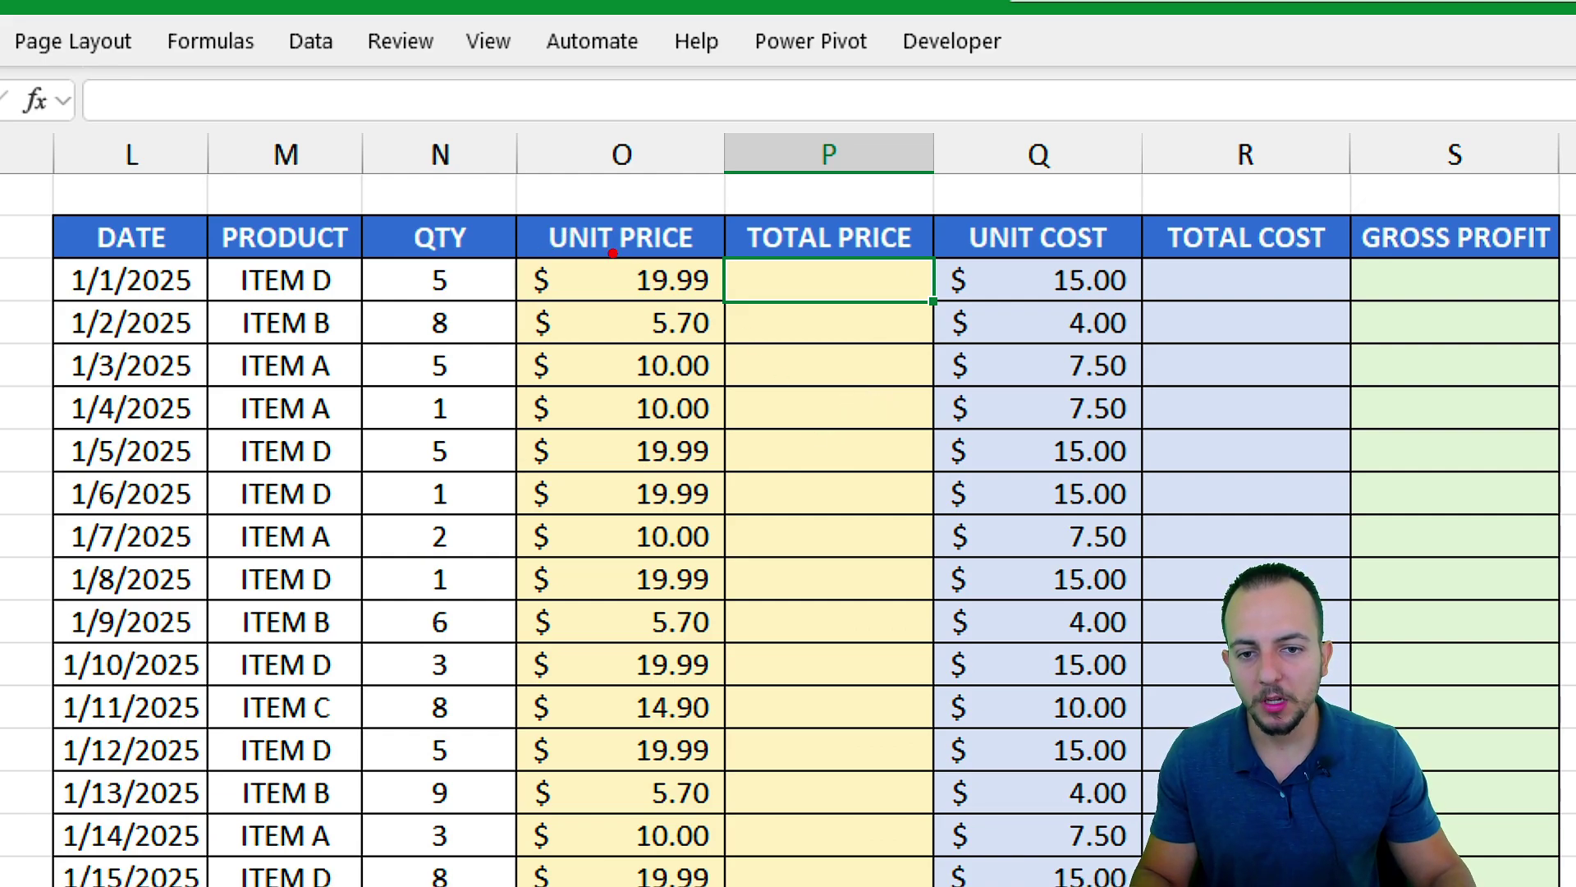
left_click_drag(611, 252, 739, 308)
left_click_drag(406, 255, 495, 305)
- Draw a red annotation arrow to the boxed unit price and another to the boxed quantity, undoing each one
left_click_drag(700, 242, 767, 140)
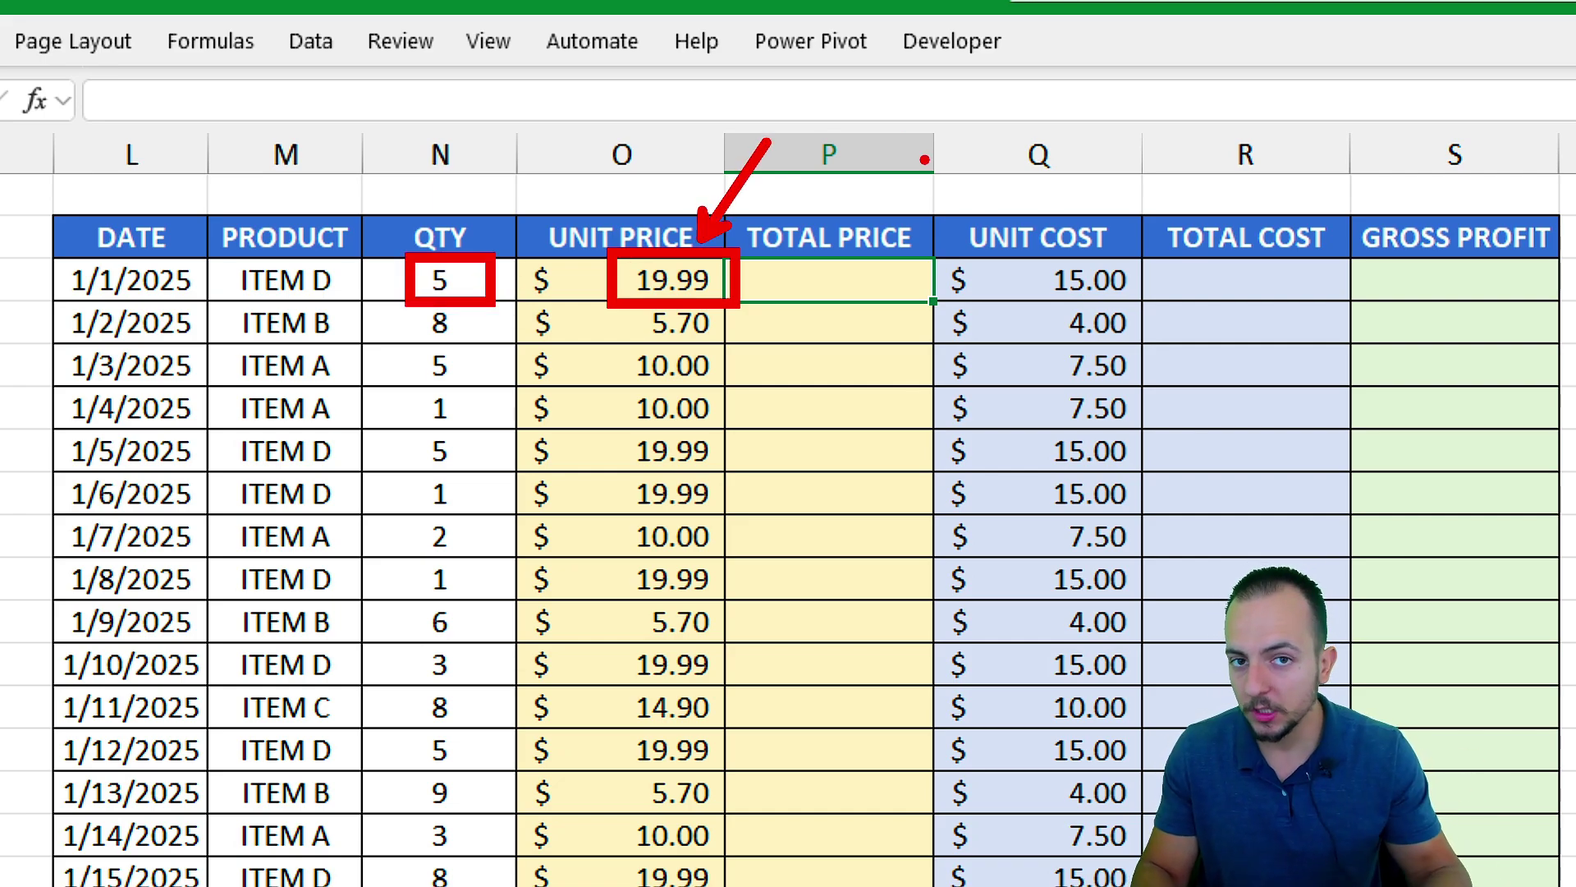
key("ctrl+z")
left_click_drag(469, 238, 569, 148)
key("ctrl+z")
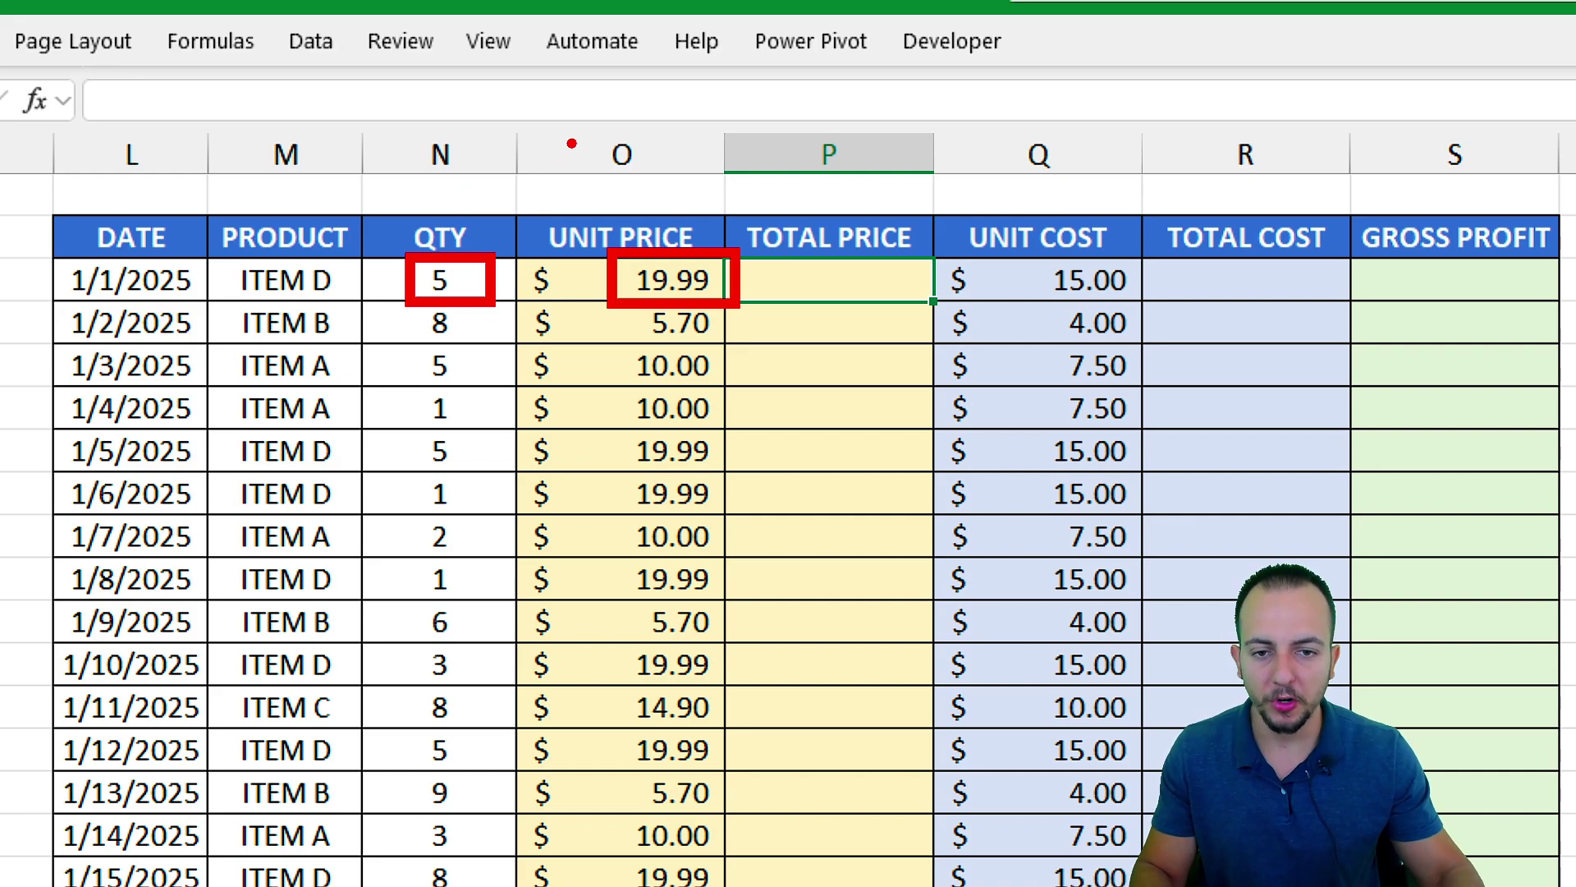
- Outline the TOTAL PRICE header and the empty cells below it with red annotation boxes, and clear all annotations
left_click_drag(741, 217, 923, 266)
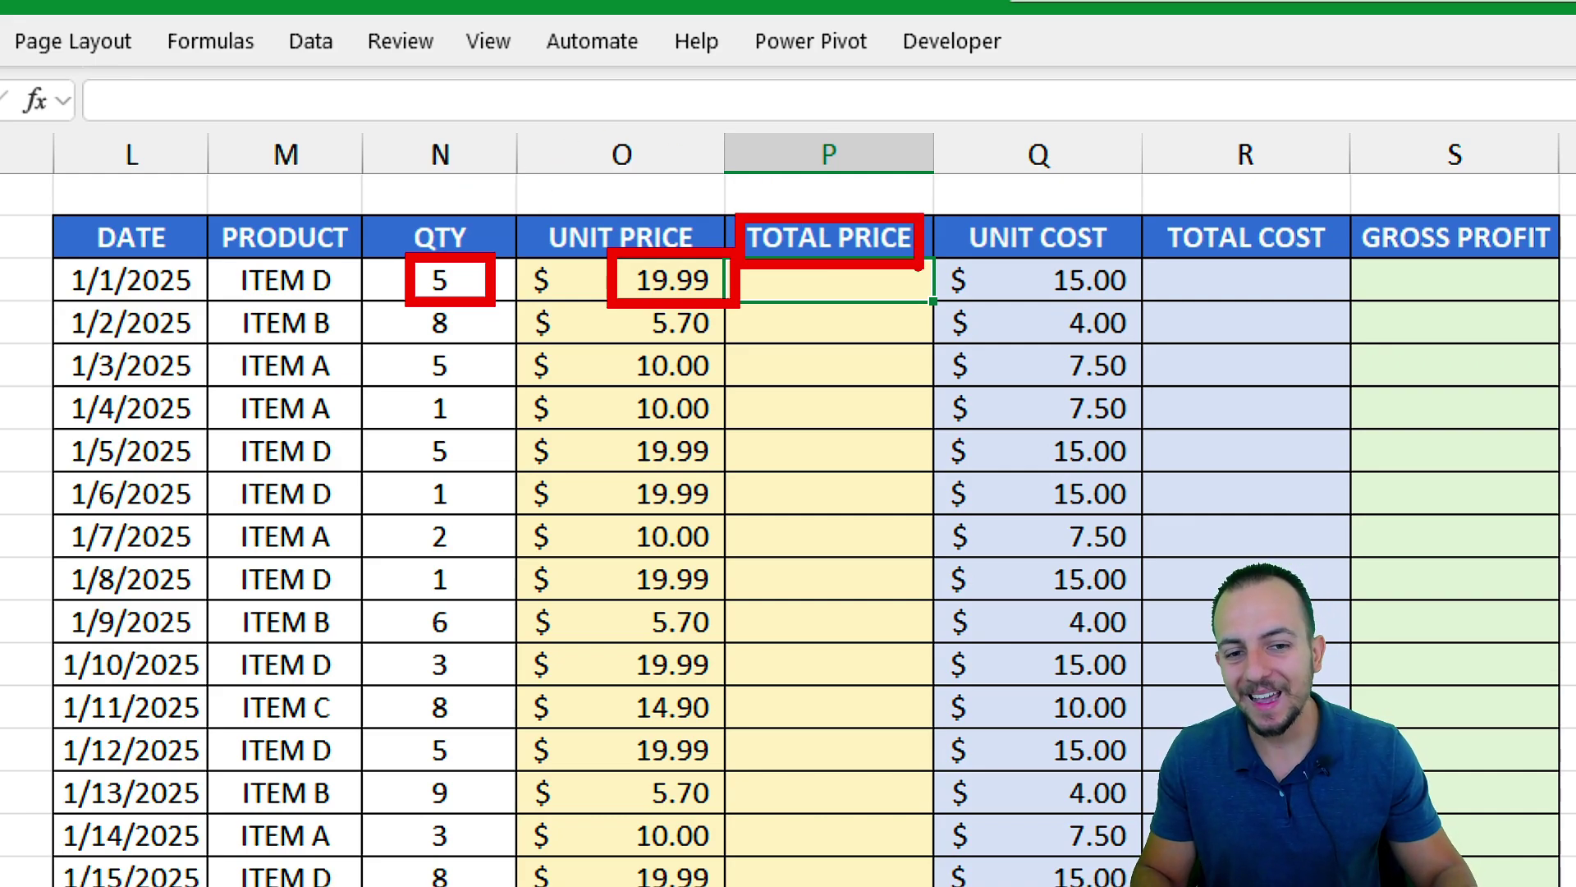
left_click_drag(778, 267, 888, 883)
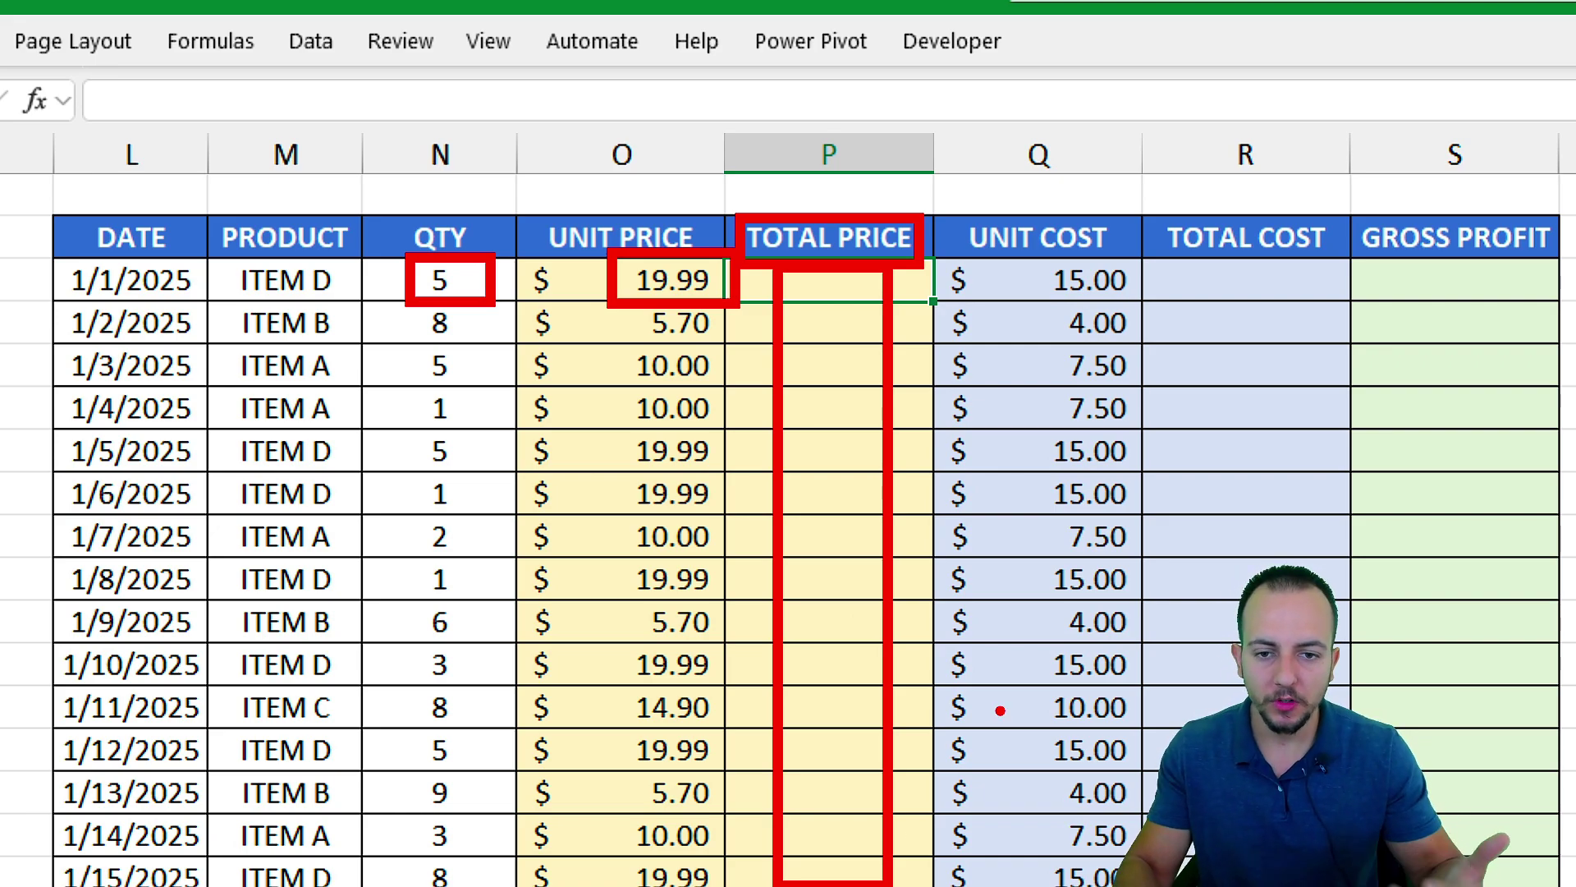
key("Escape")
- Calculate the first sale's total price in P3 by multiplying quantity by unit price with =N3*O3
type("=")
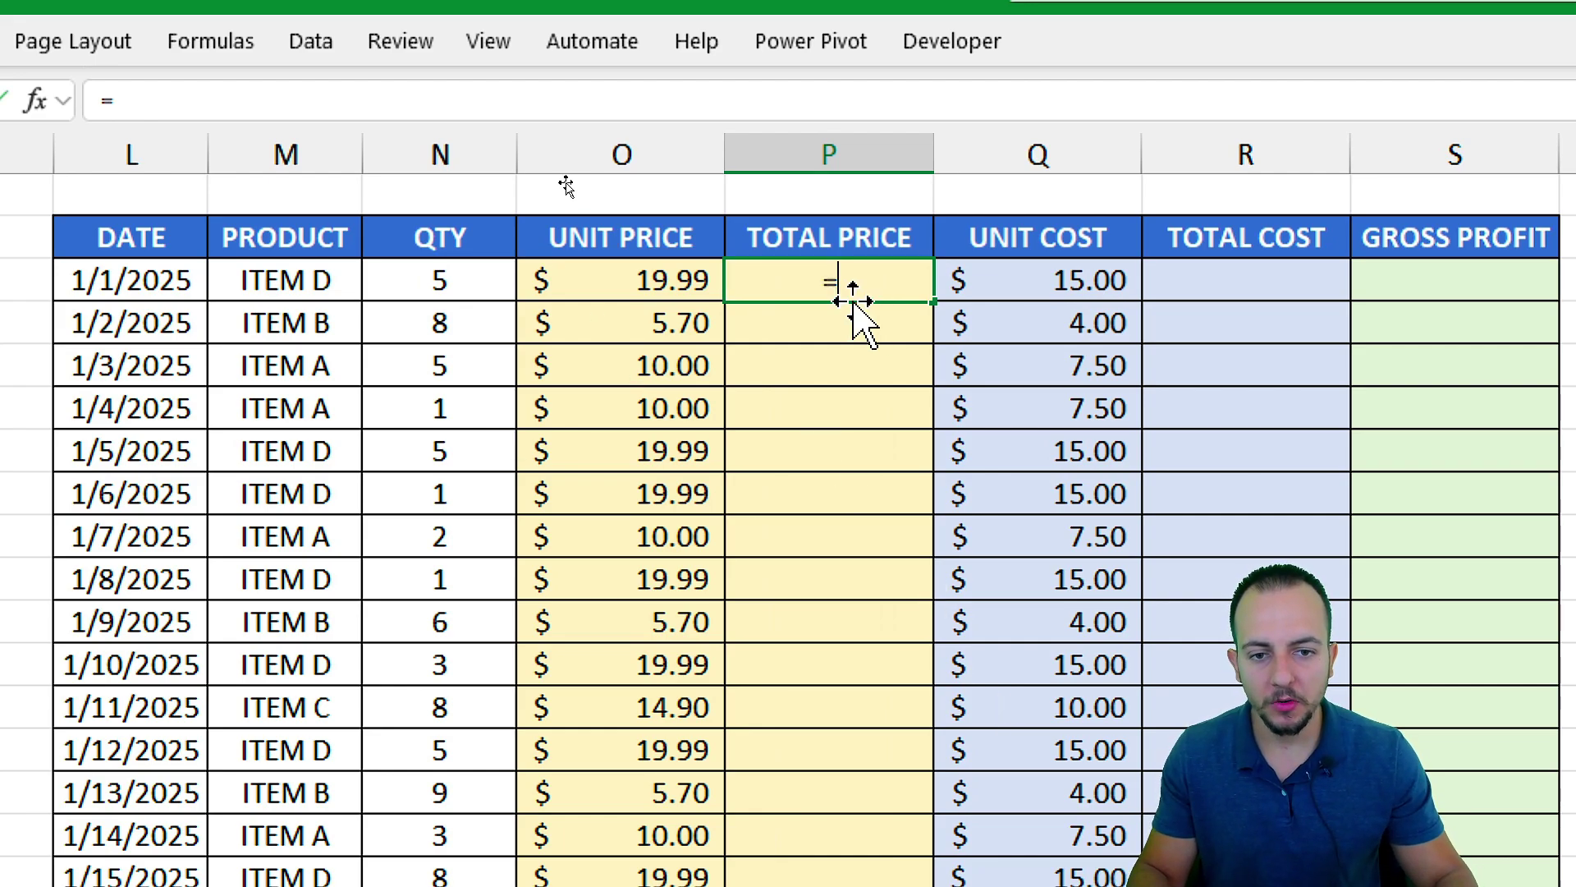
left_click(462, 278)
type("*")
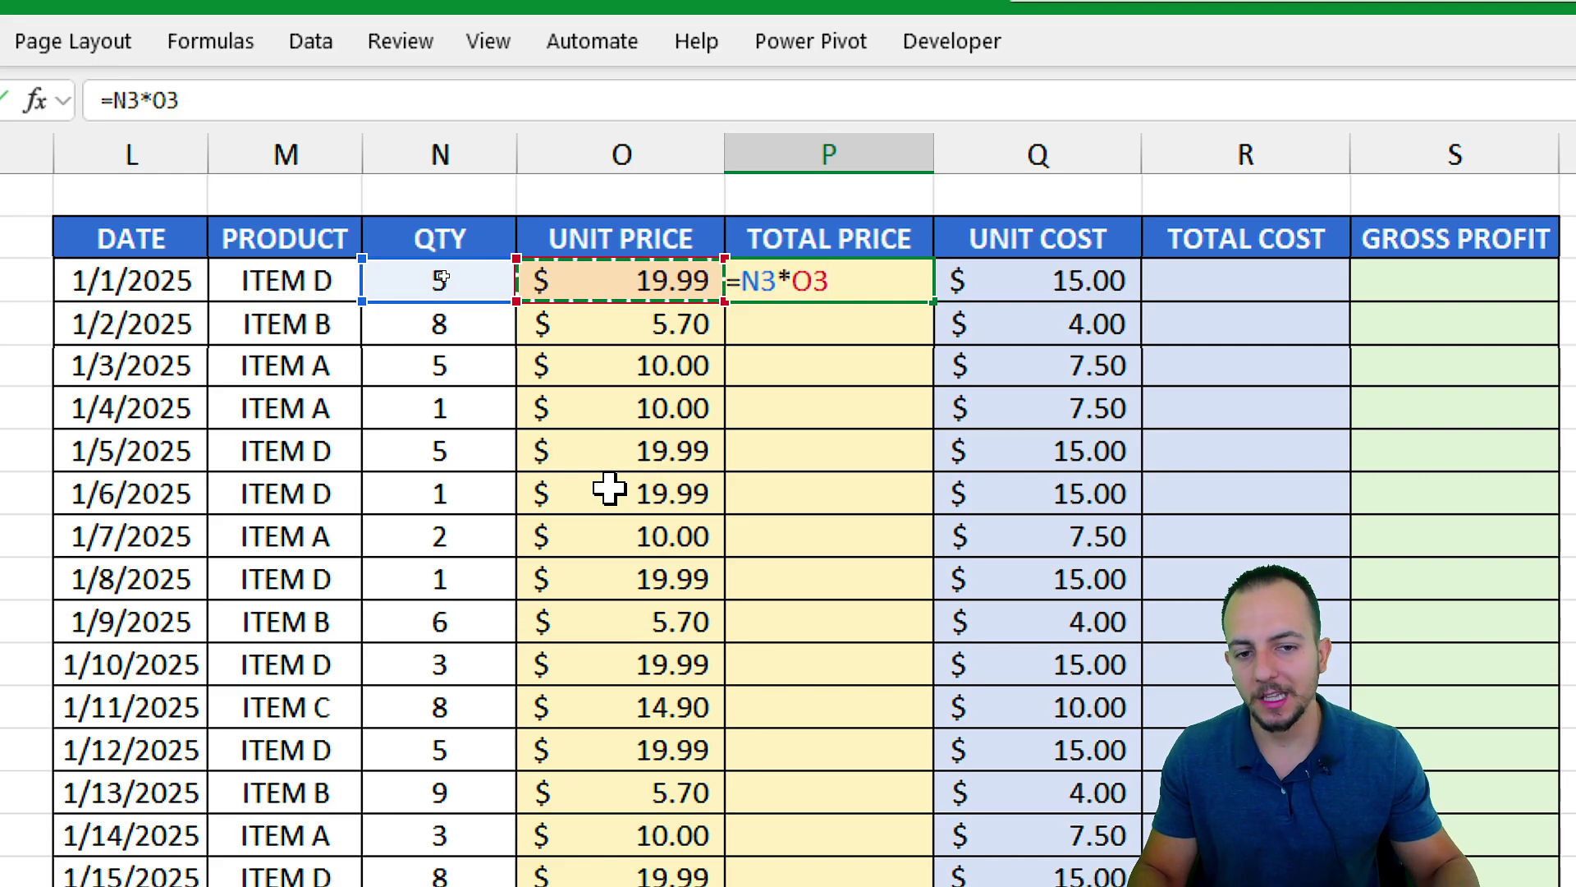
key("Return")
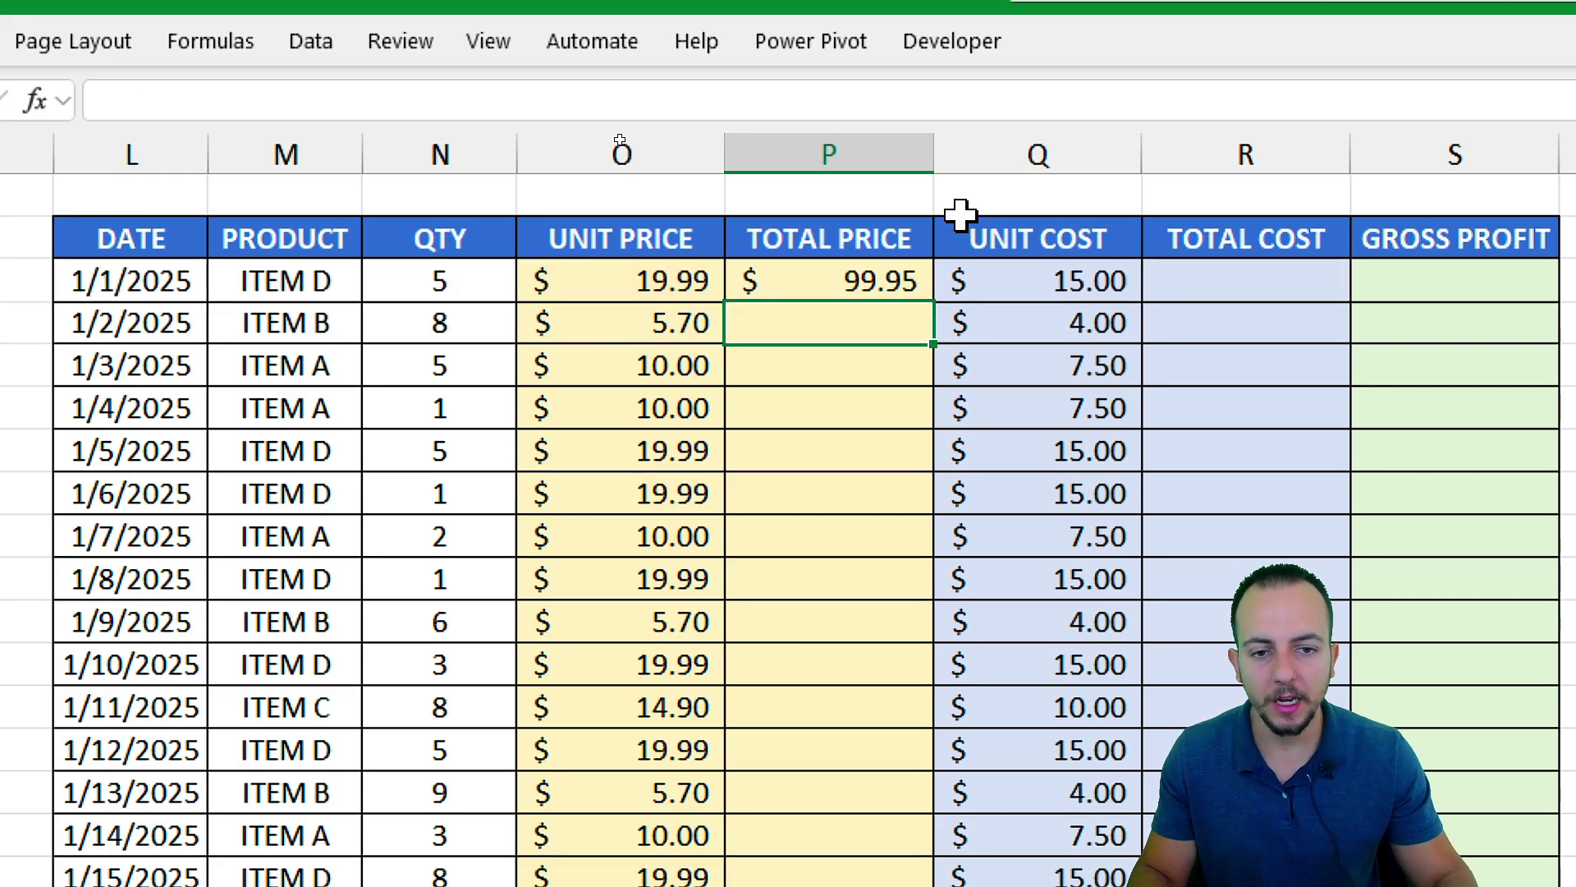
- Fill the P3 formula down the whole TOTAL PRICE column and reselect P3
left_click(830, 280)
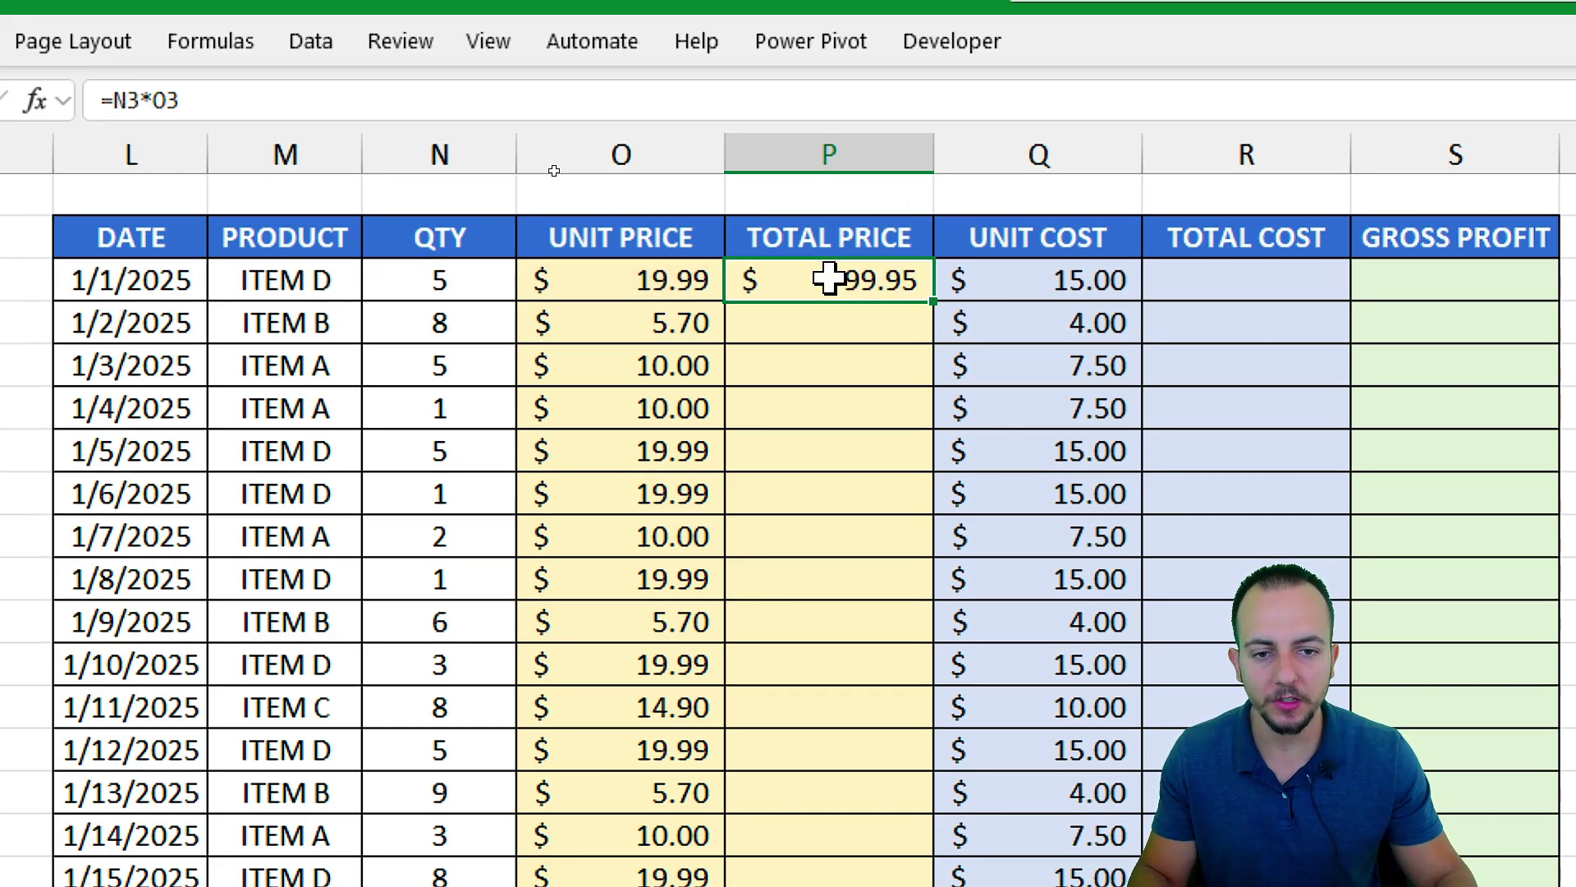
double_click(935, 305)
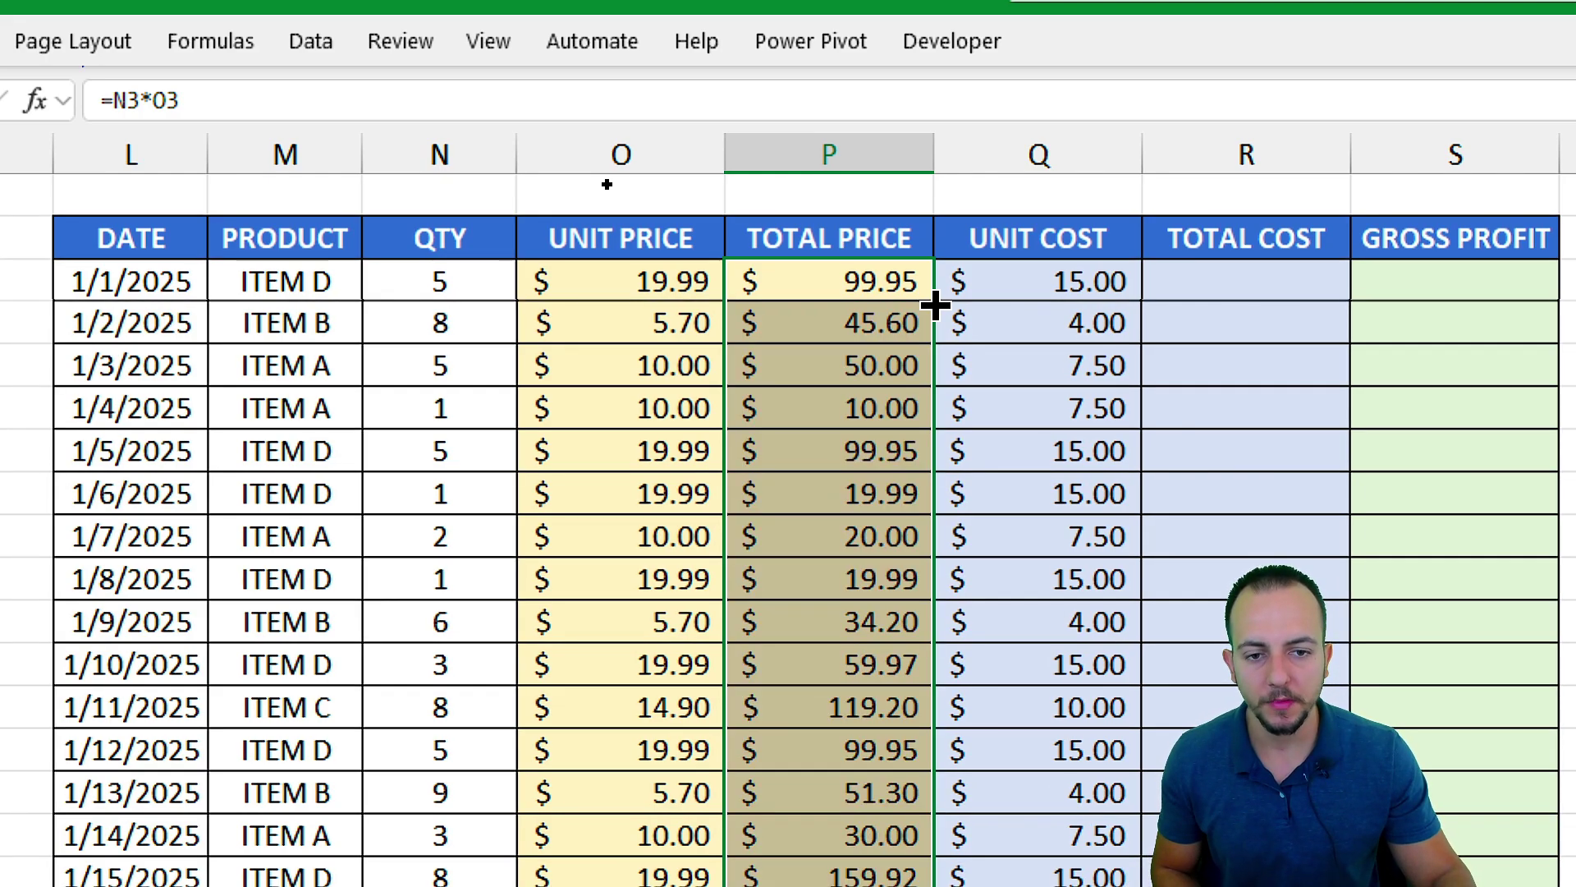
left_click(834, 288)
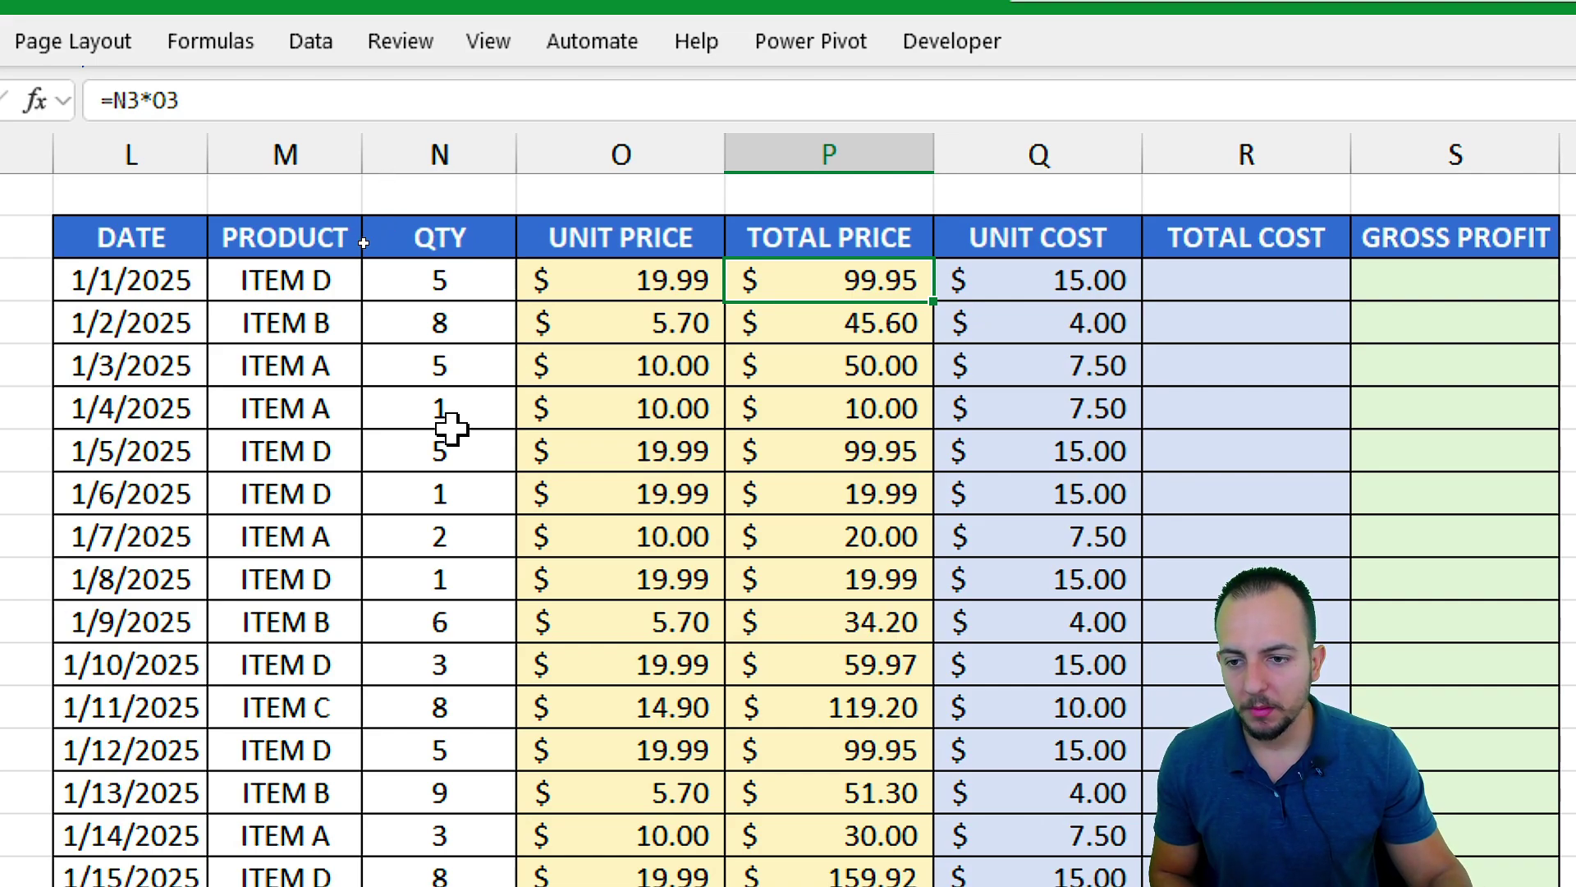
- Select the 1/4/2025 sale's QTY through TOTAL PRICE cells, mark its unit price and quantity with red annotations, and clear them
left_click_drag(450, 415, 746, 416)
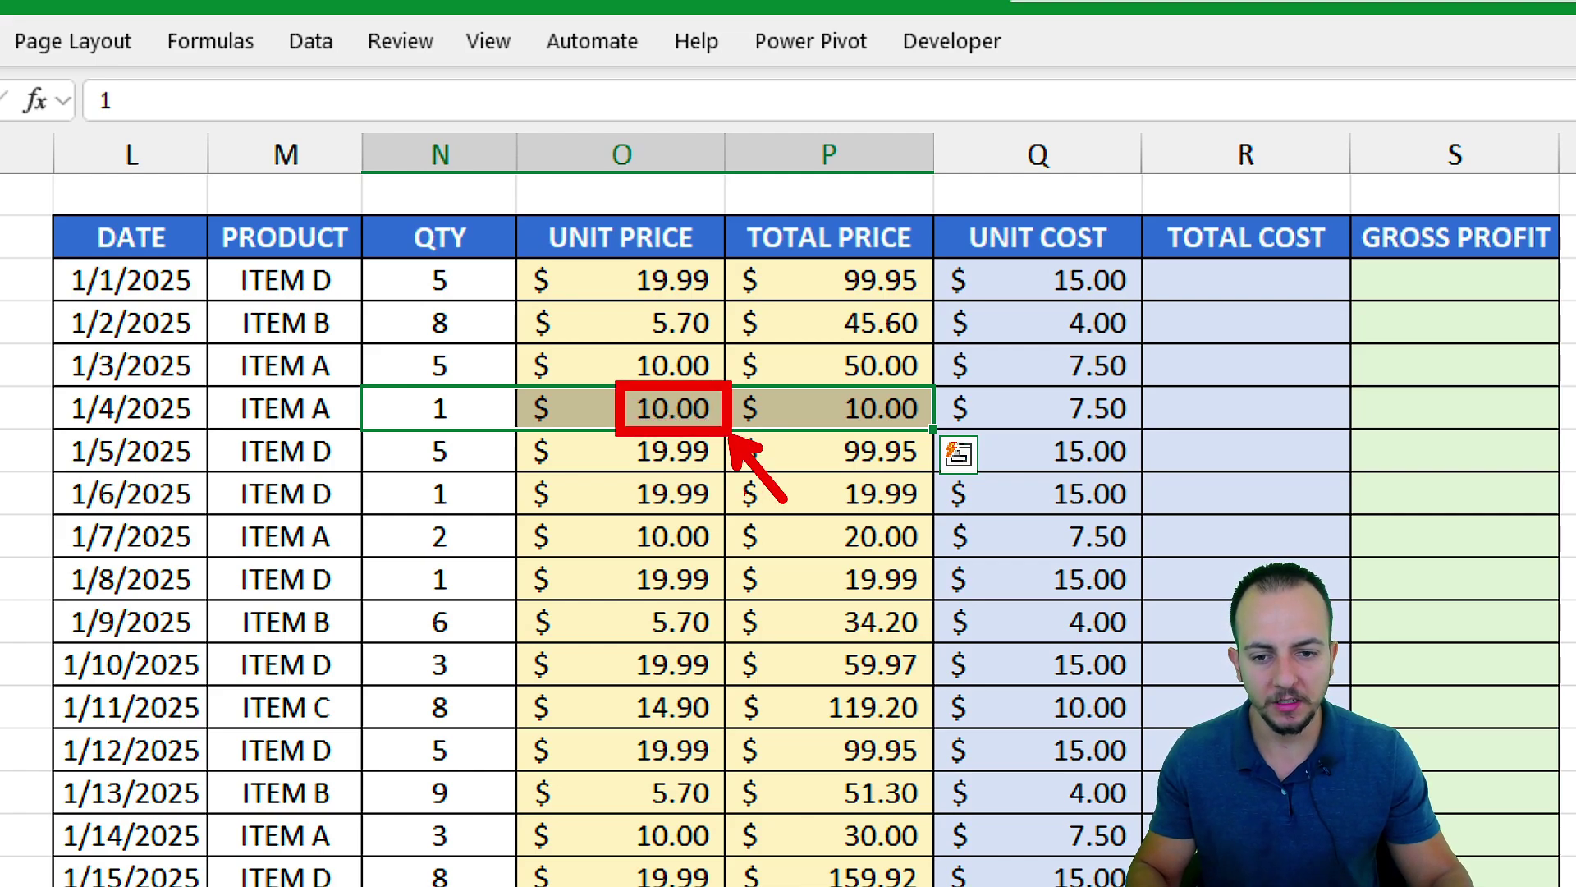
key("Escape")
key("ctrl+2")
mouse_move(448, 378)
left_mouse_down()
mouse_move(425, 398)
mouse_move(457, 398)
left_mouse_up()
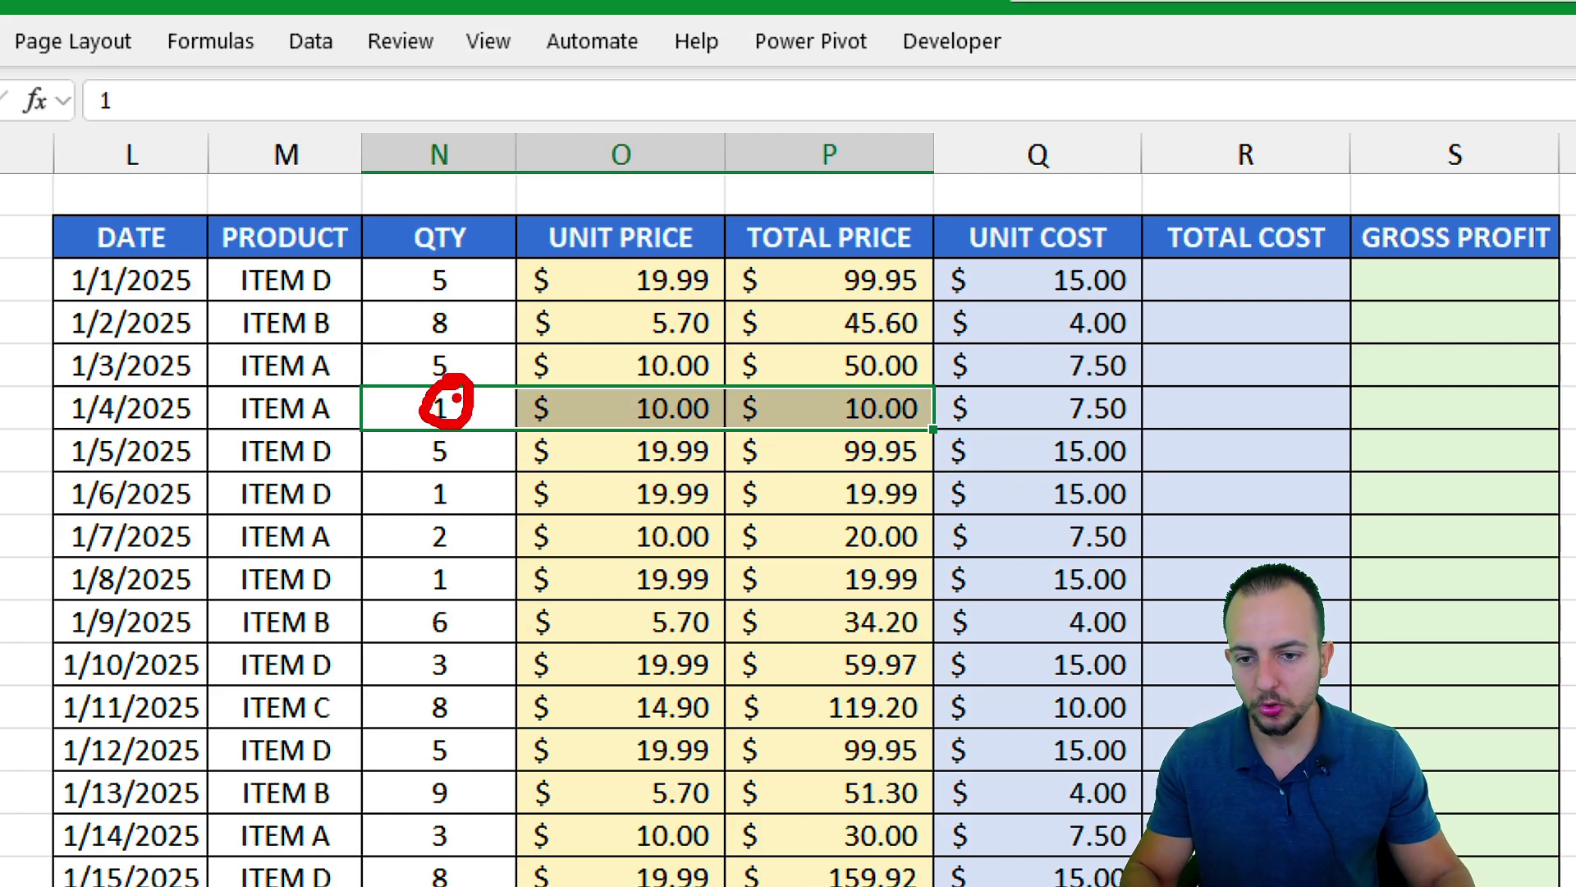
key("Escape")
- Set the quantity of the 1/4/2025 sale to 10
left_click(456, 405)
double_click(457, 404)
type("0")
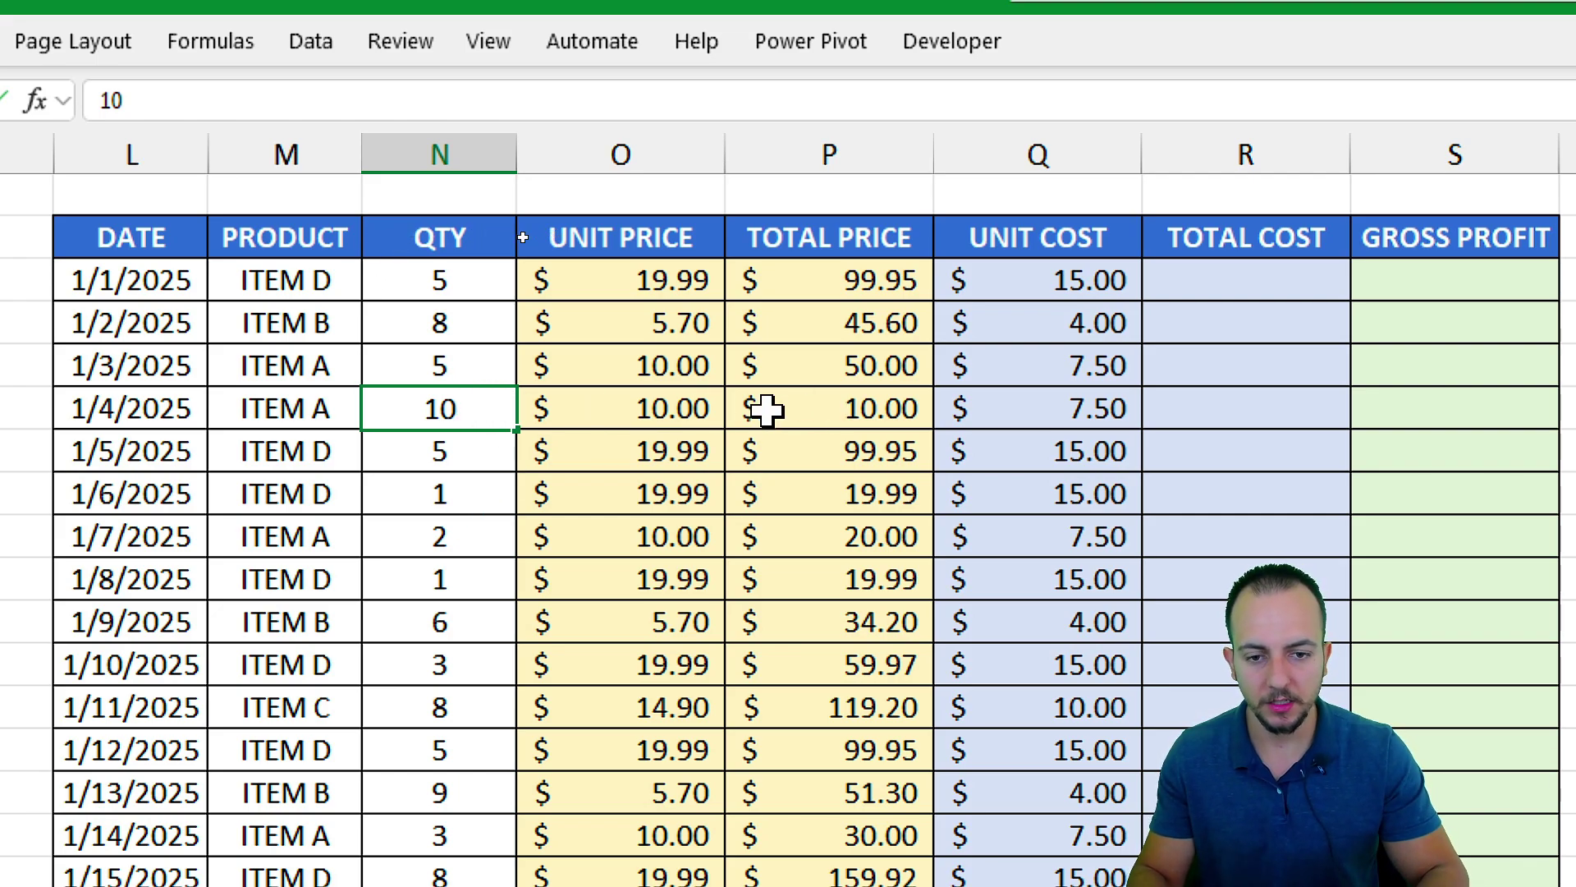
key("ctrl+Return")
- Box the 1/4/2025 sale's total price with a temporary red annotation and arrow, and restore its quantity to 1
left_click_drag(794, 388, 942, 427)
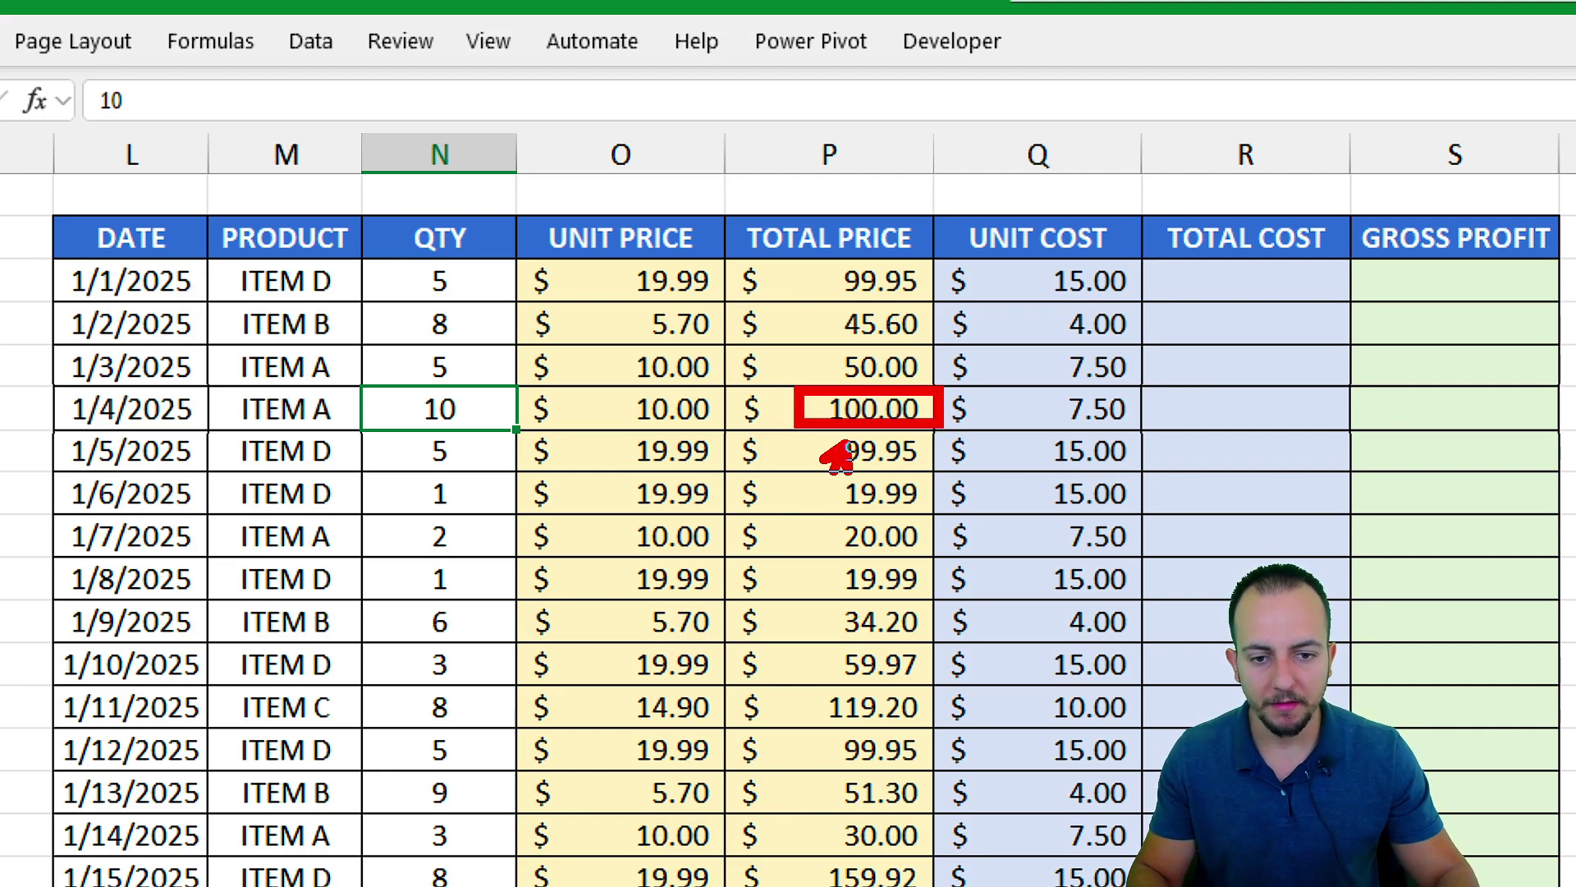
left_click_drag(839, 459, 823, 505)
key("Escape")
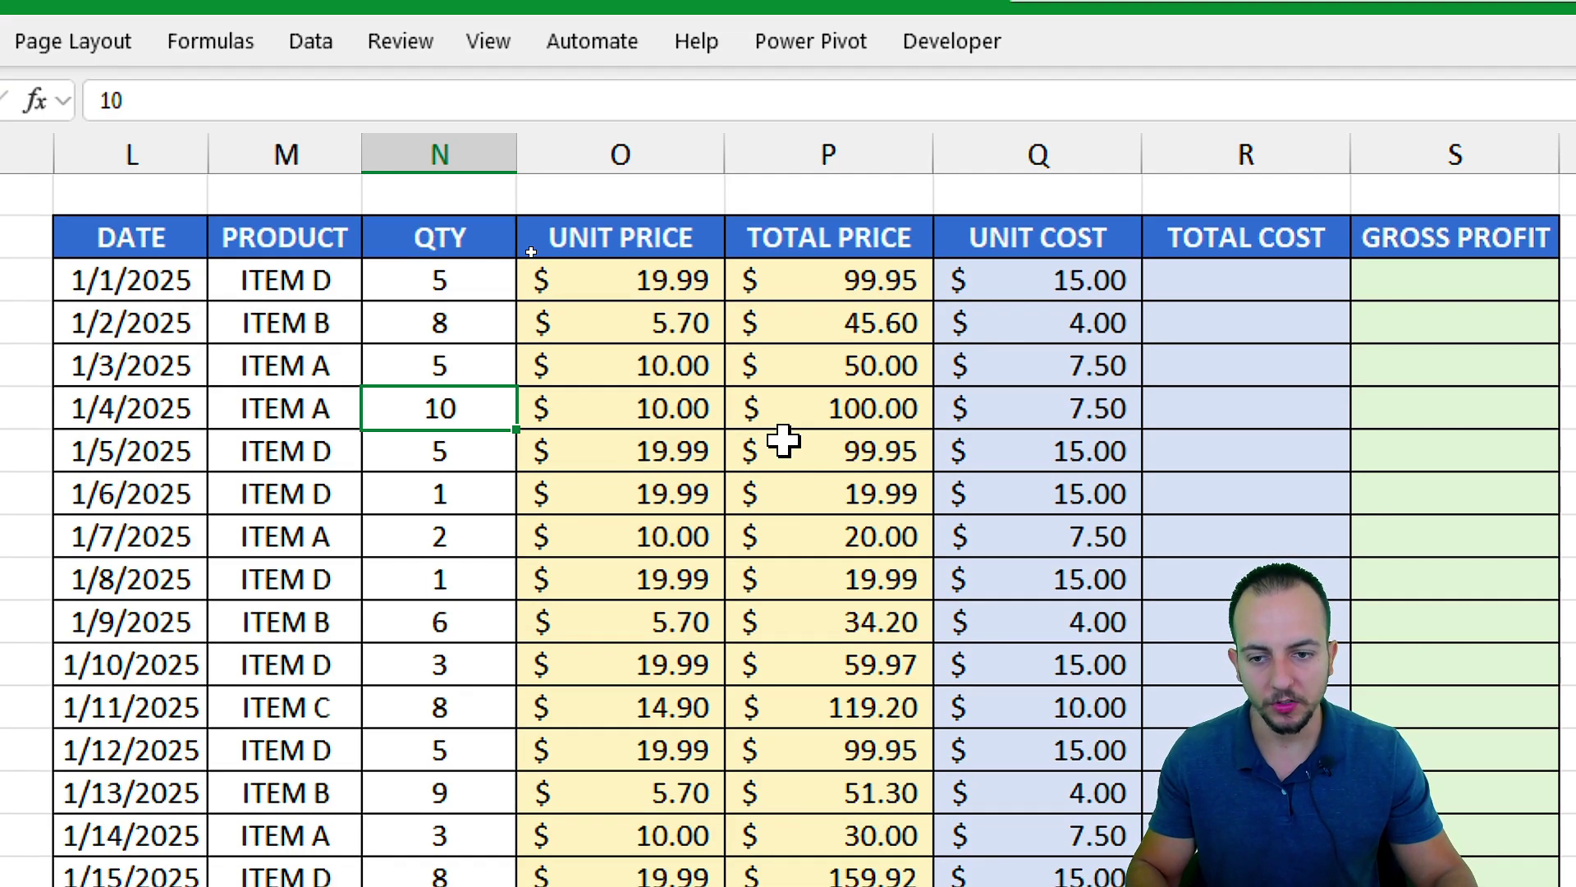
type("1")
key("ctrl+Return")
- Select the empty value cell V3 beside TOTAL SOLD in the summary block
scroll(1387, 503, "right", 3)
scroll(1380, 480, "right", 1)
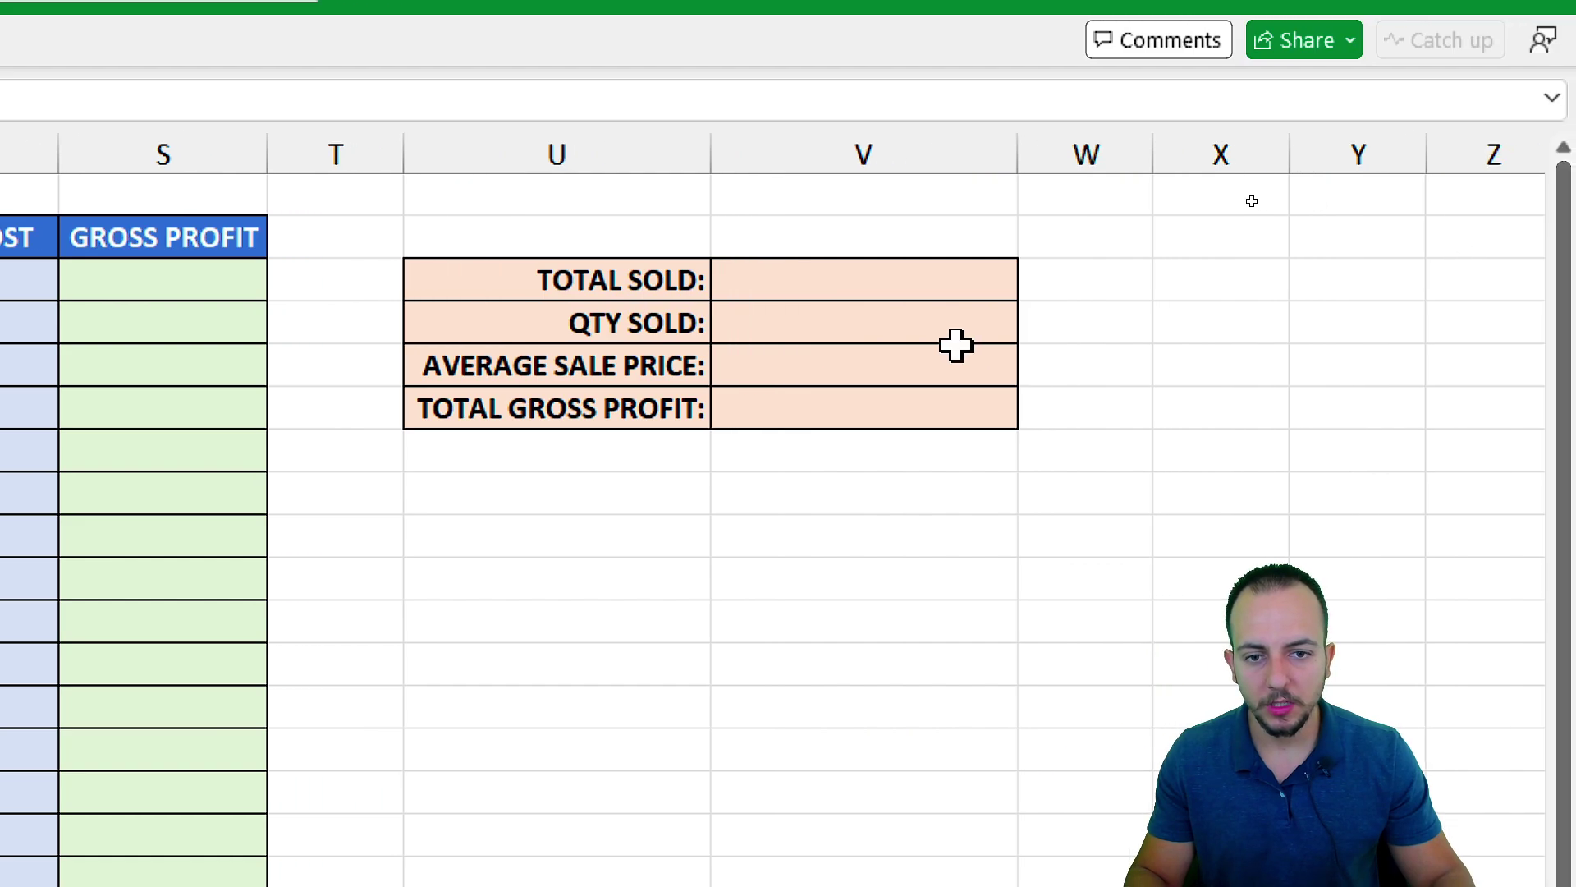
left_click(876, 269)
left_click(665, 287)
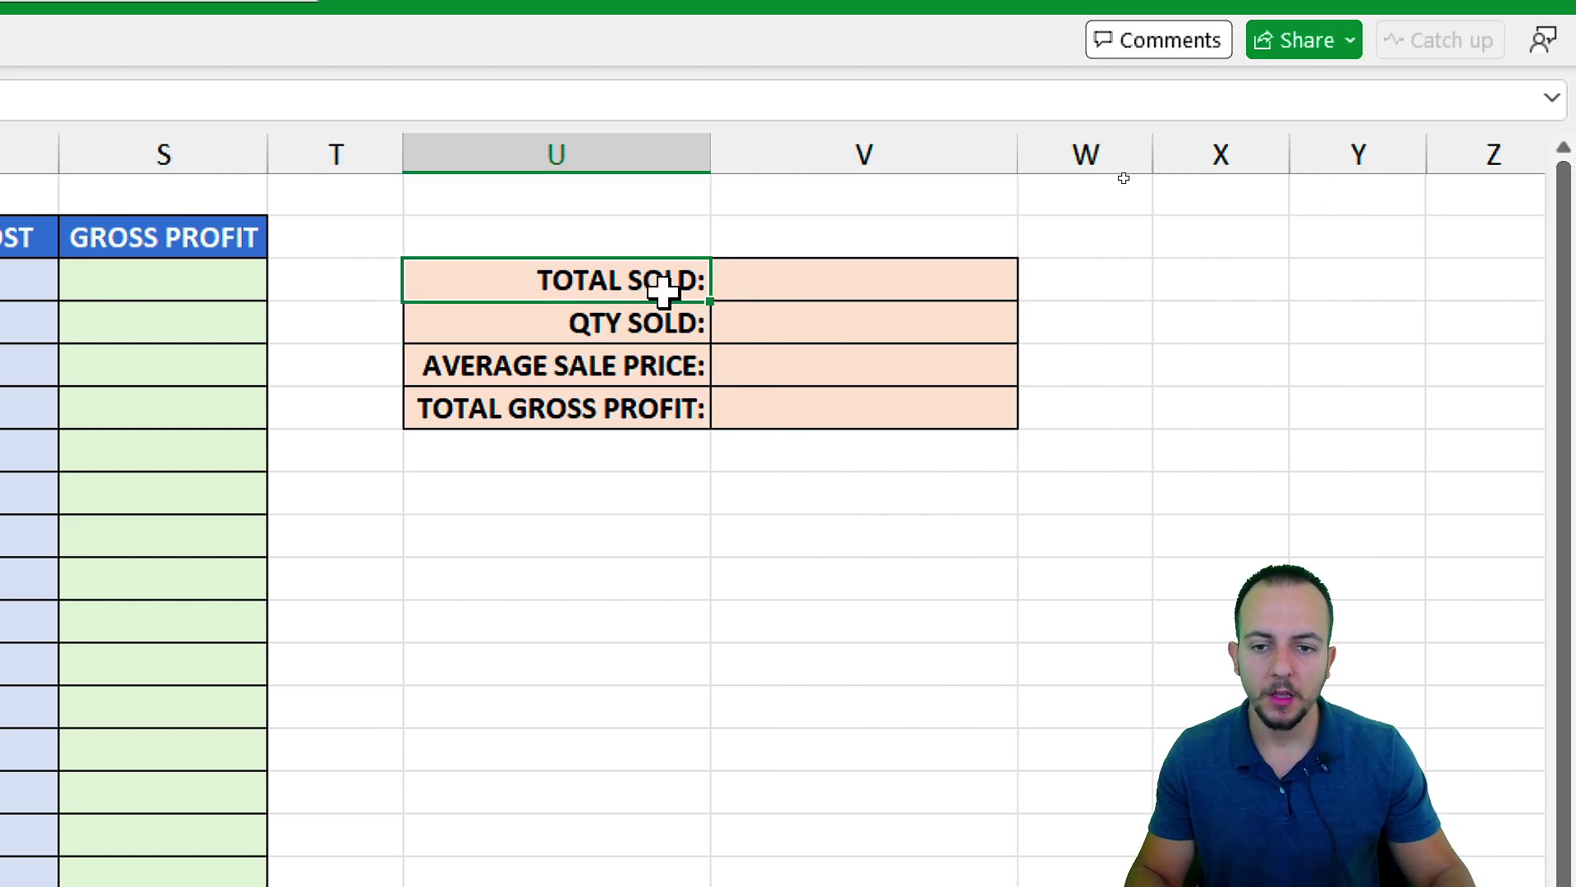
left_click(776, 288)
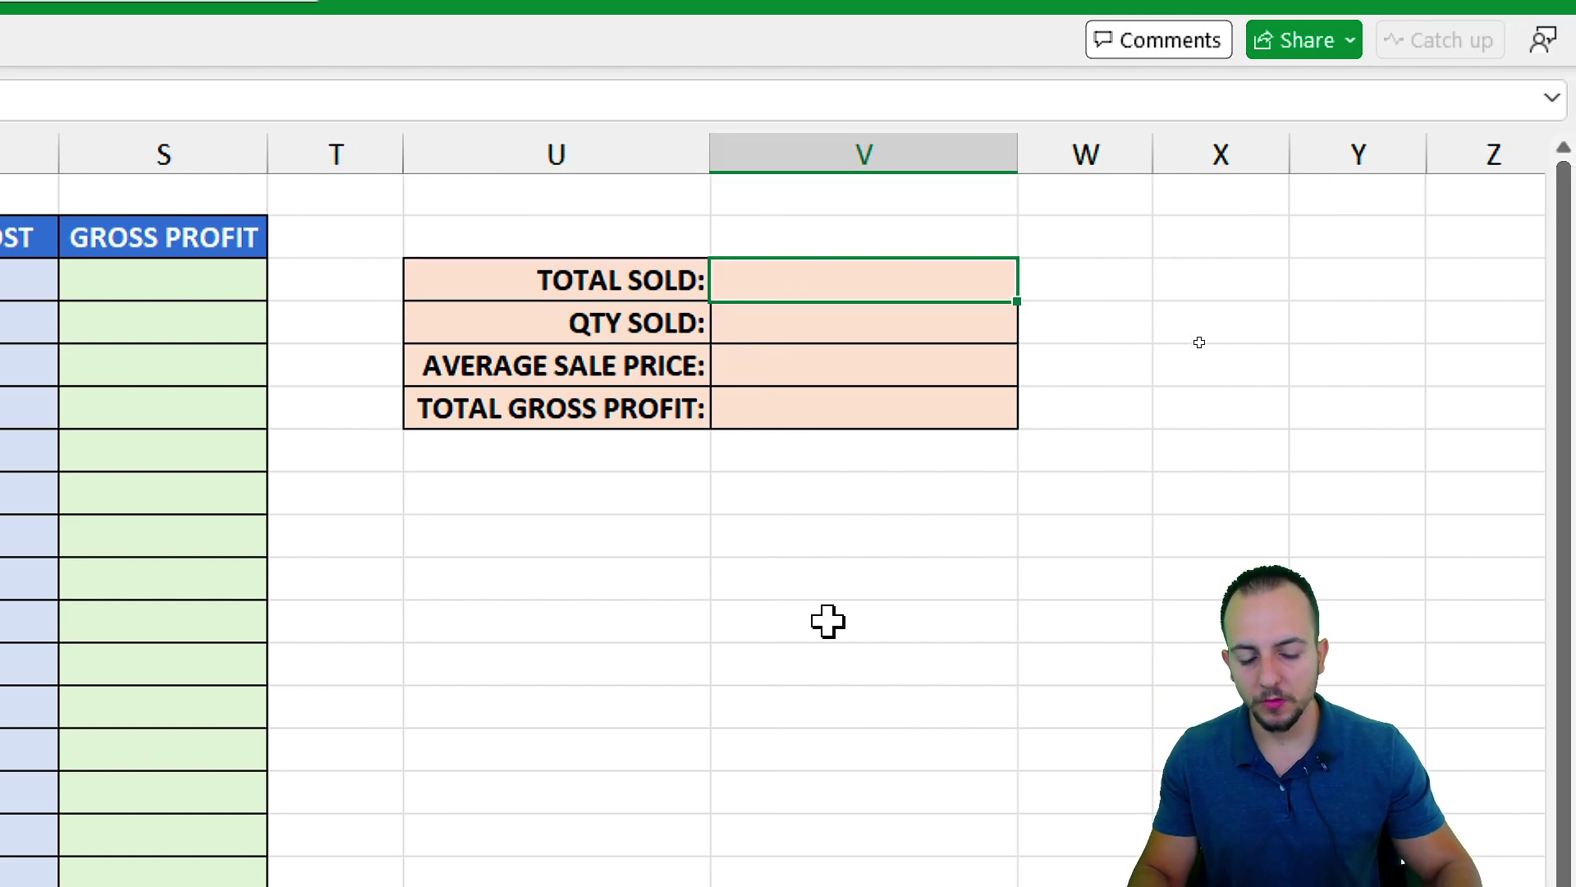
type("=")
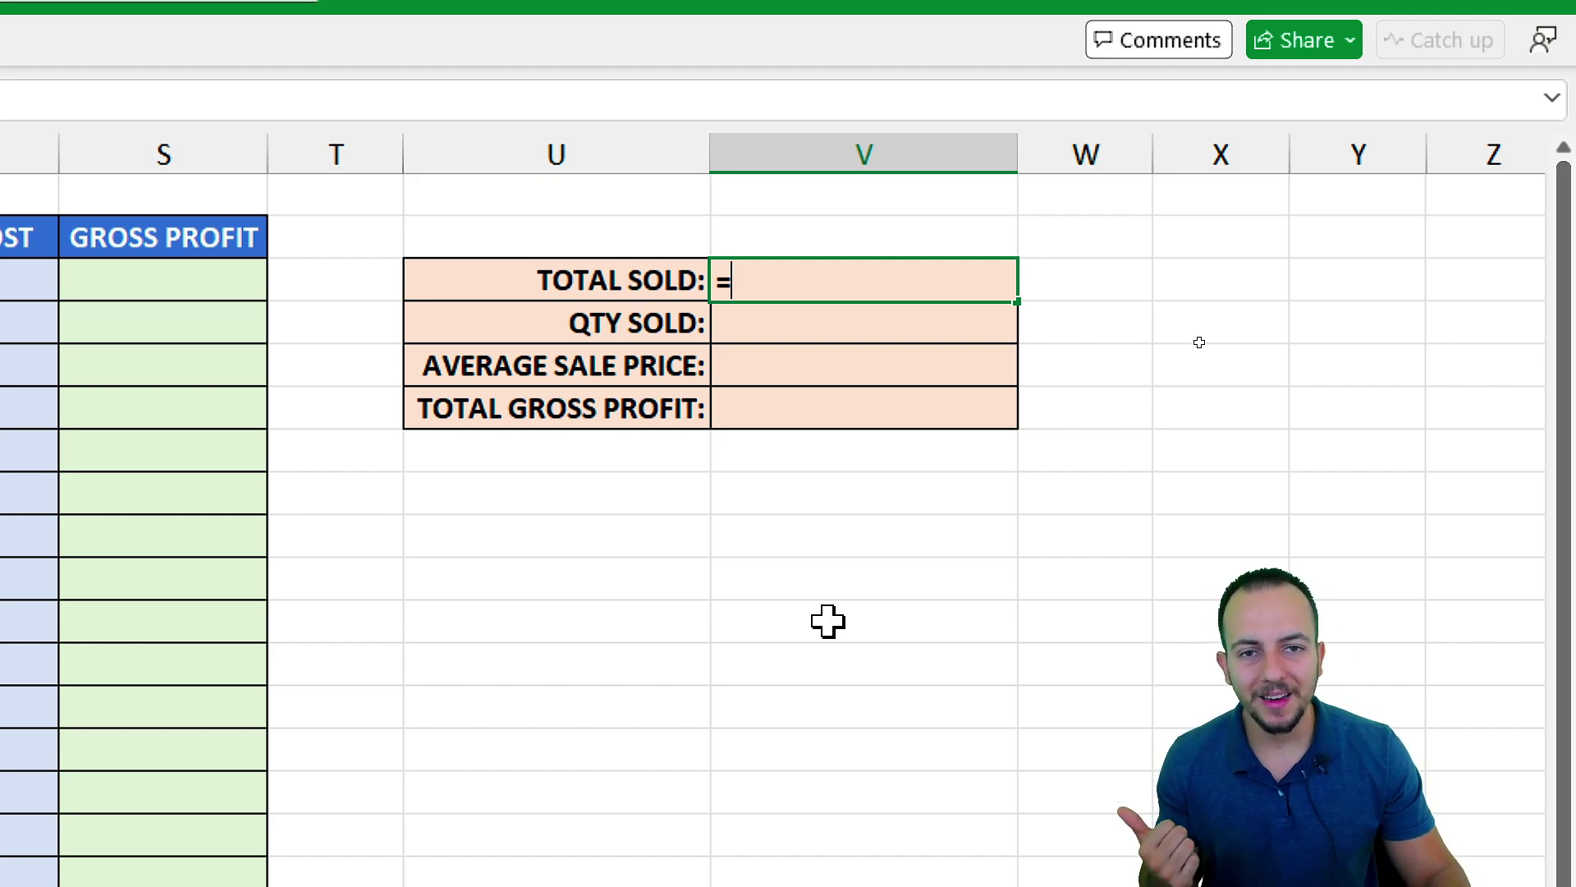
scroll(197, 584, "left", 6)
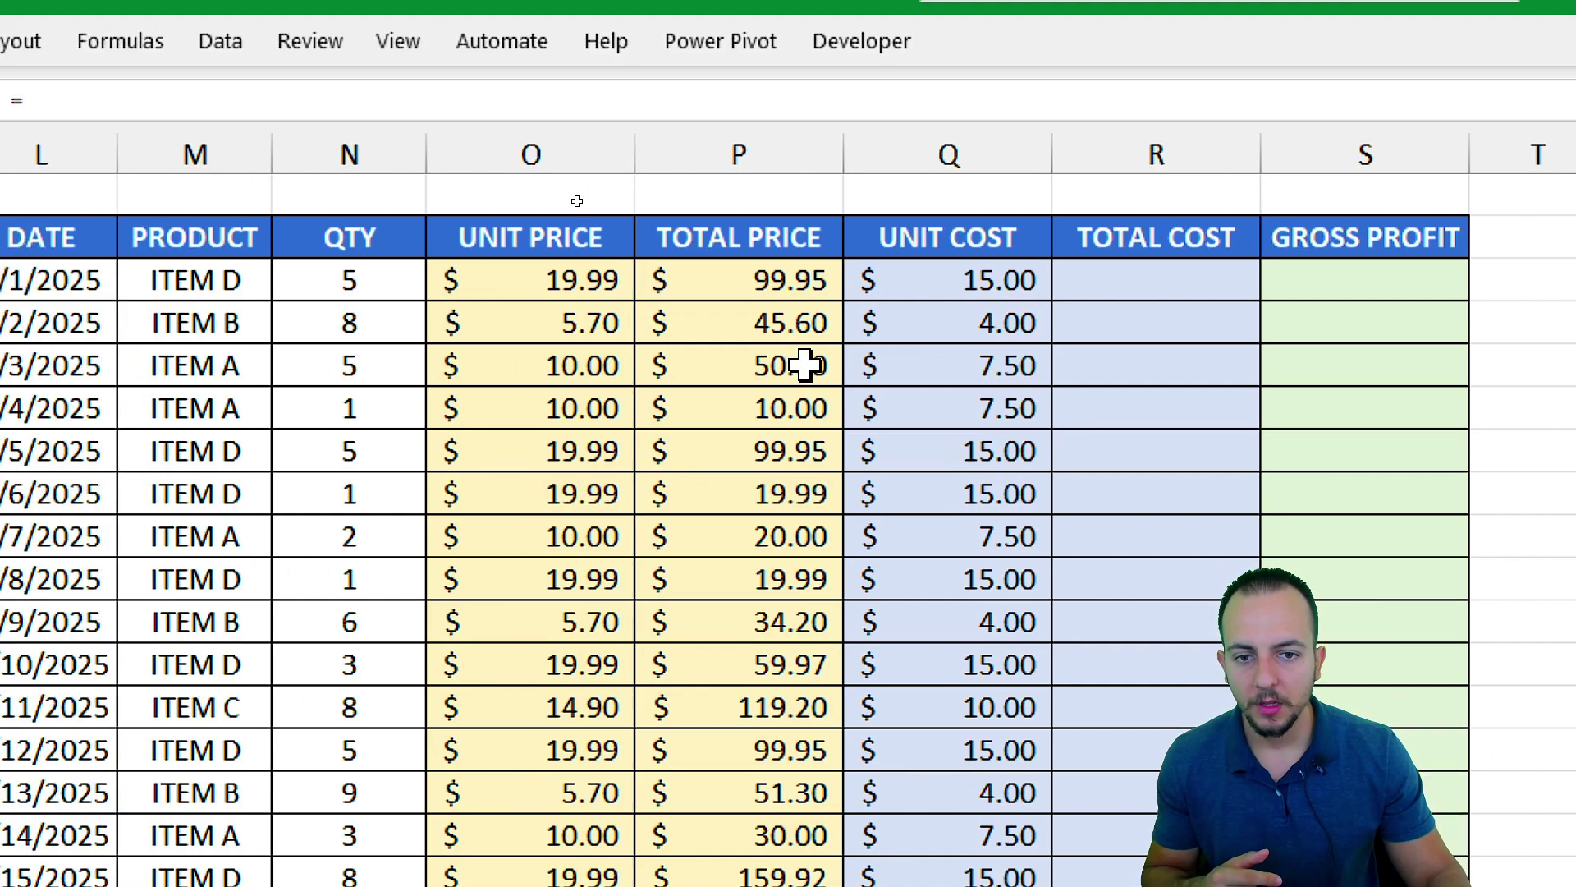
left_click(727, 280)
type("+")
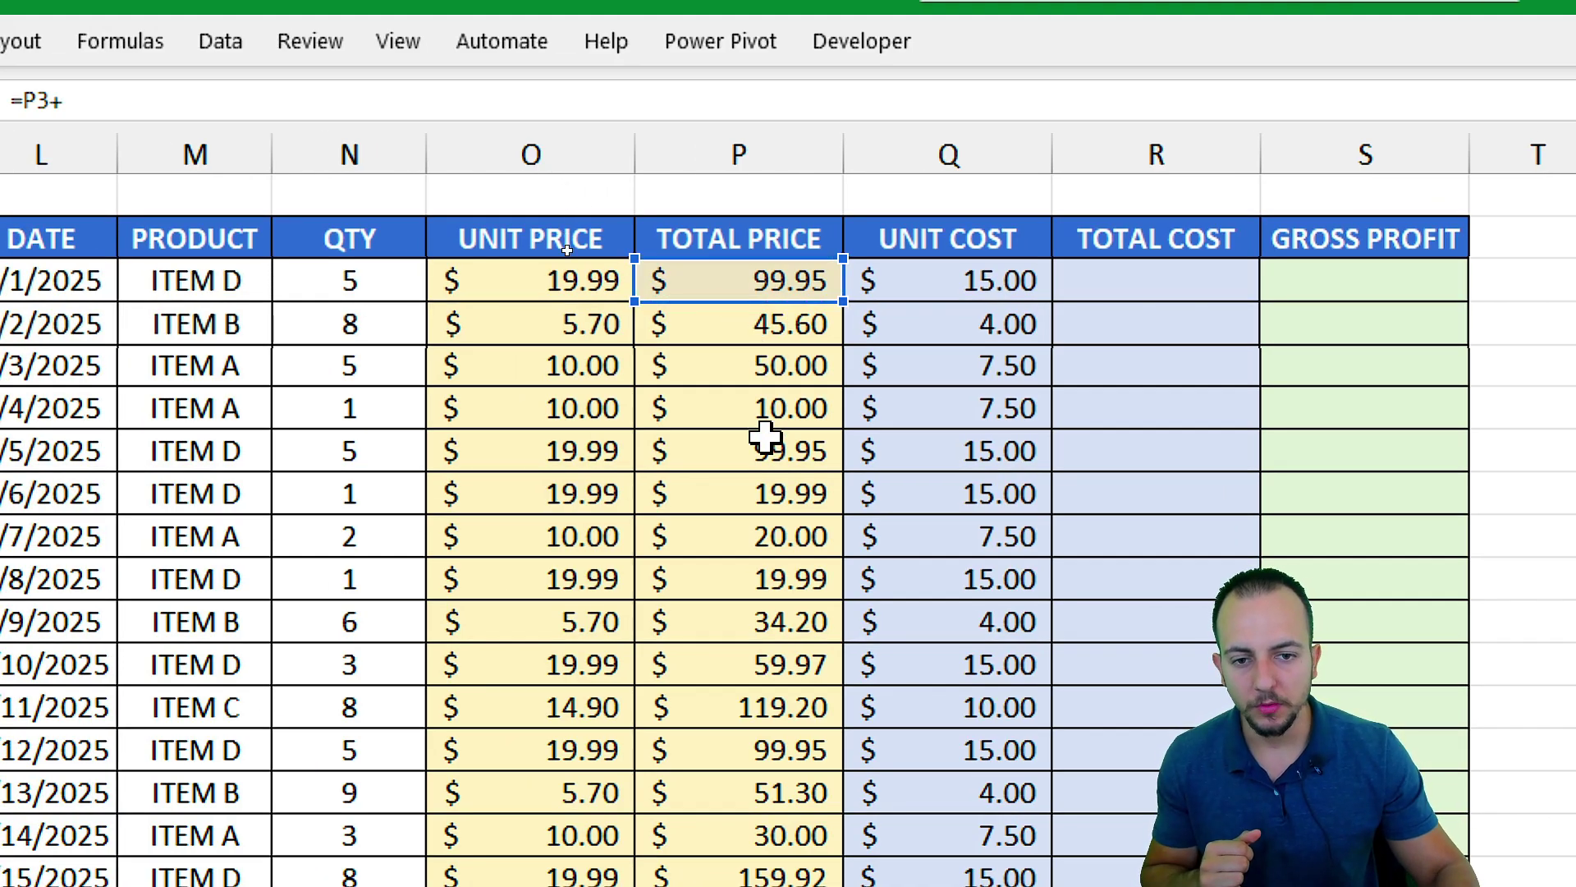
left_click(734, 330)
type("+")
left_click(711, 368)
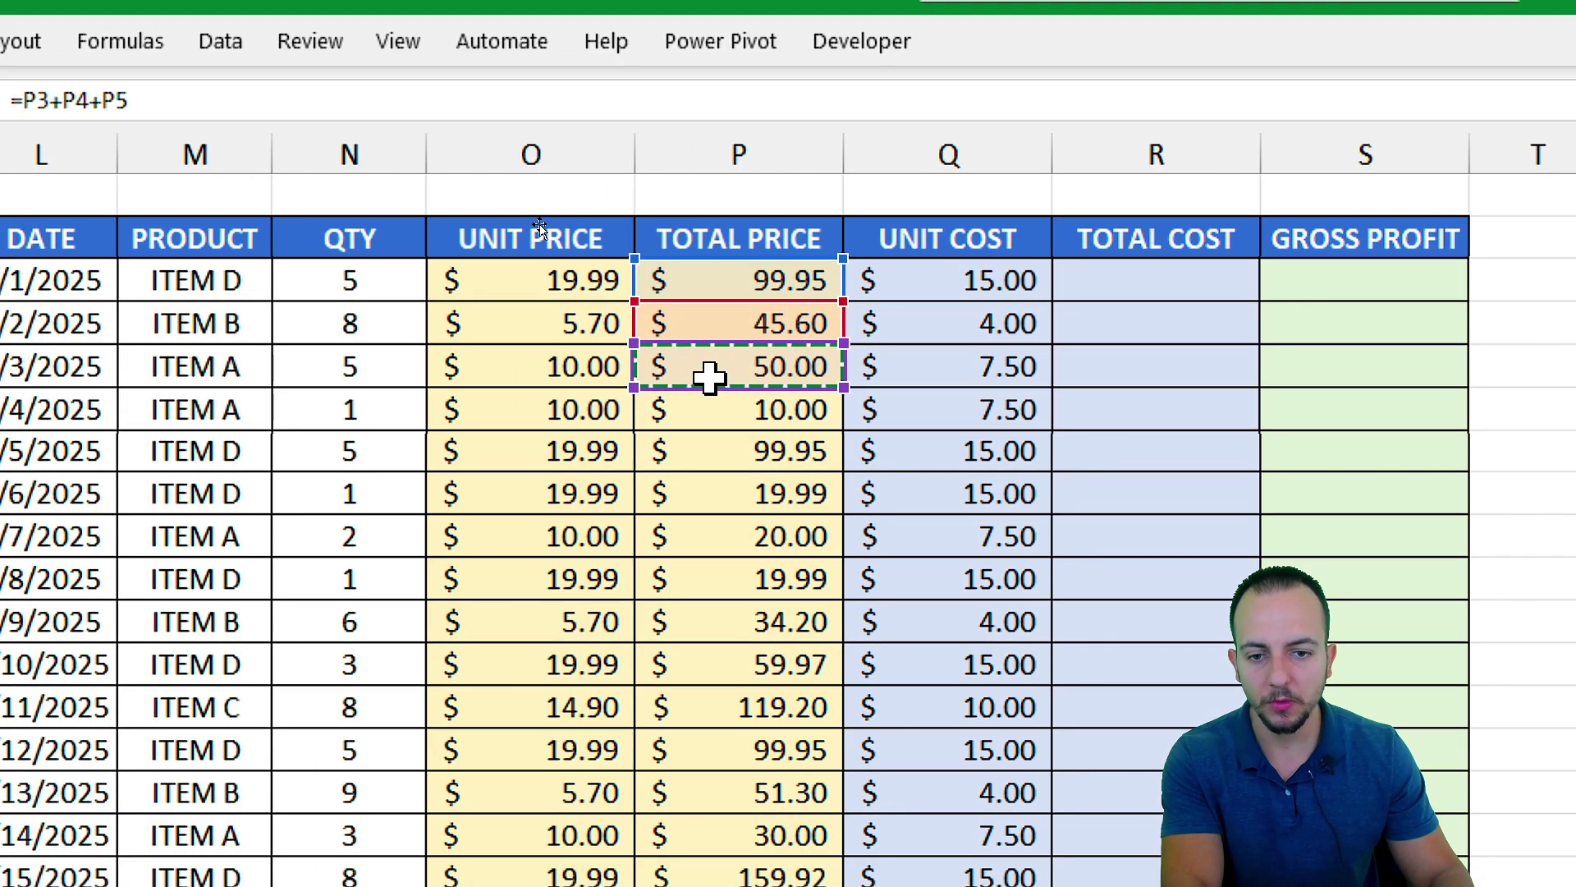
type("+")
left_click(722, 408)
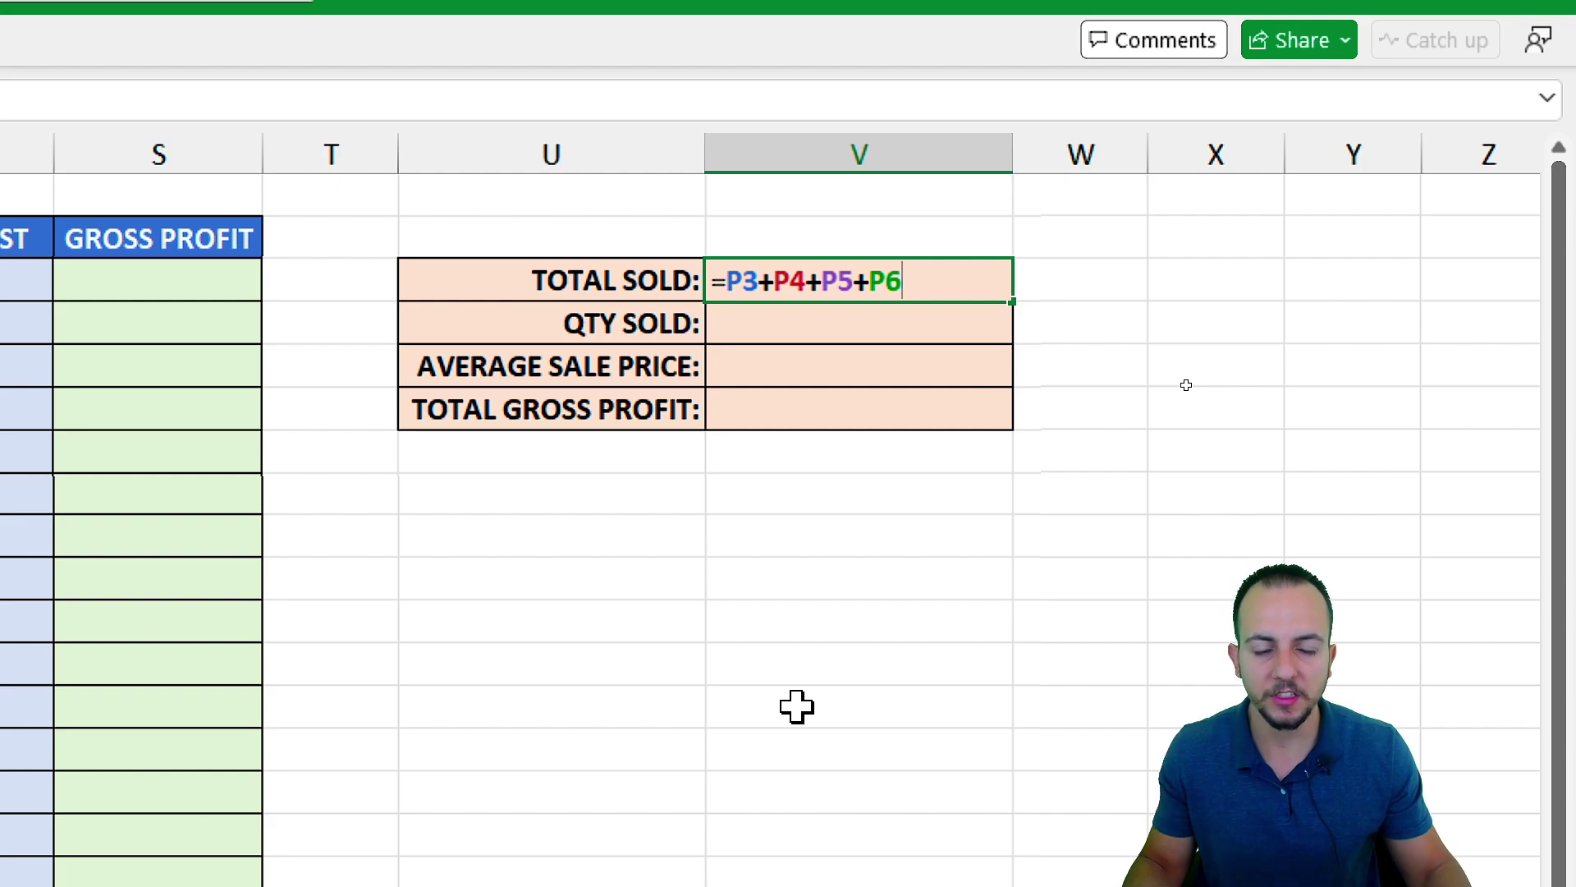
key("Escape")
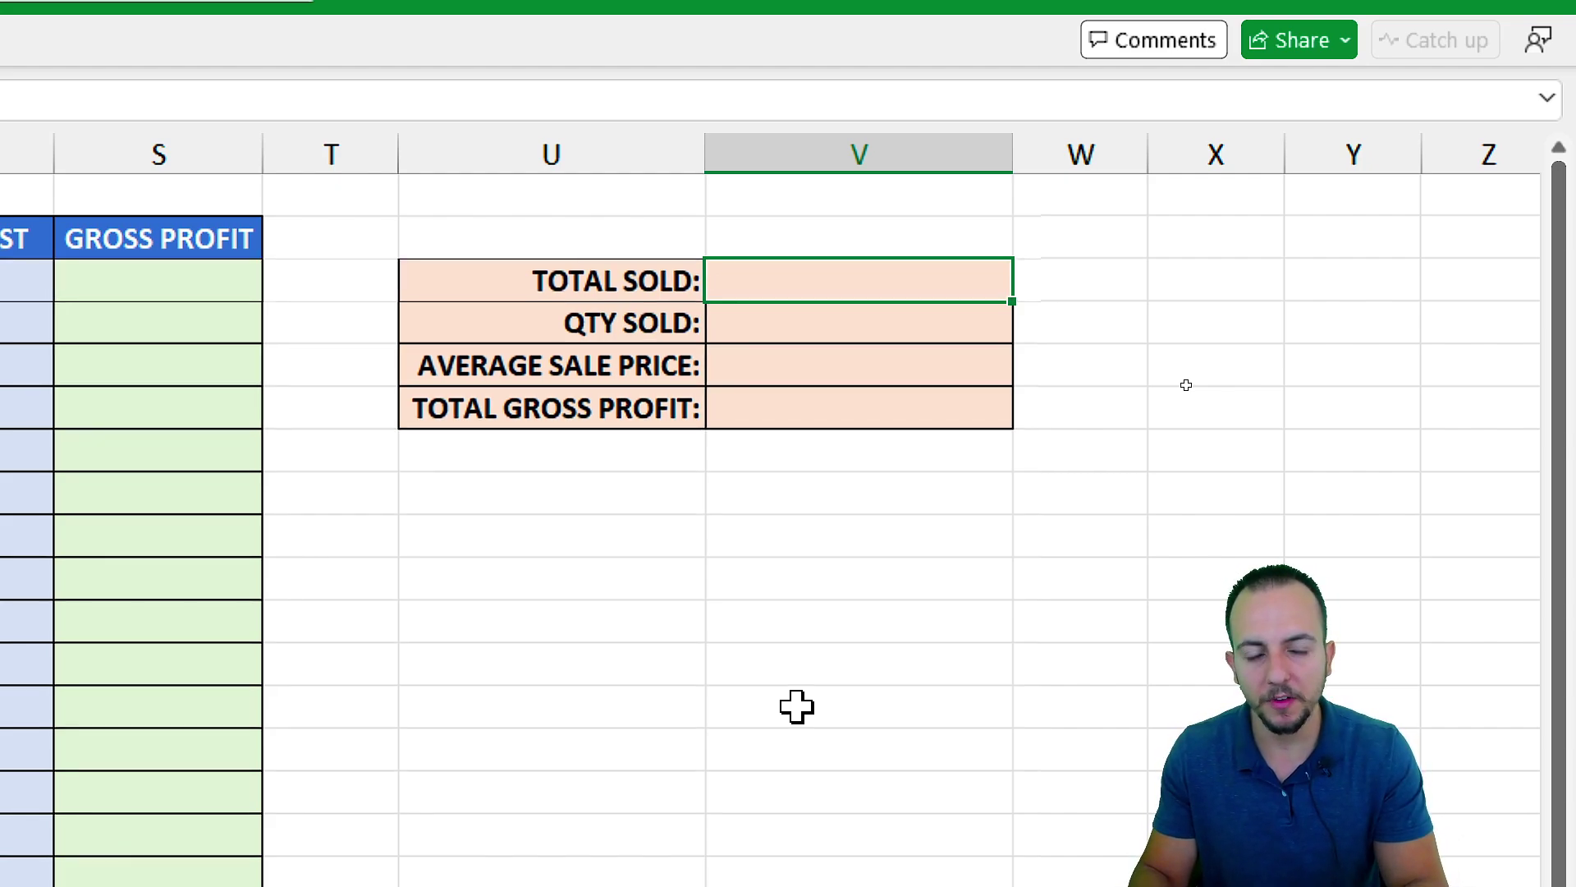
- Calculate TOTAL SOLD in V3 by summing the entire TOTAL PRICE column with =SUM(P:P)
type("=")
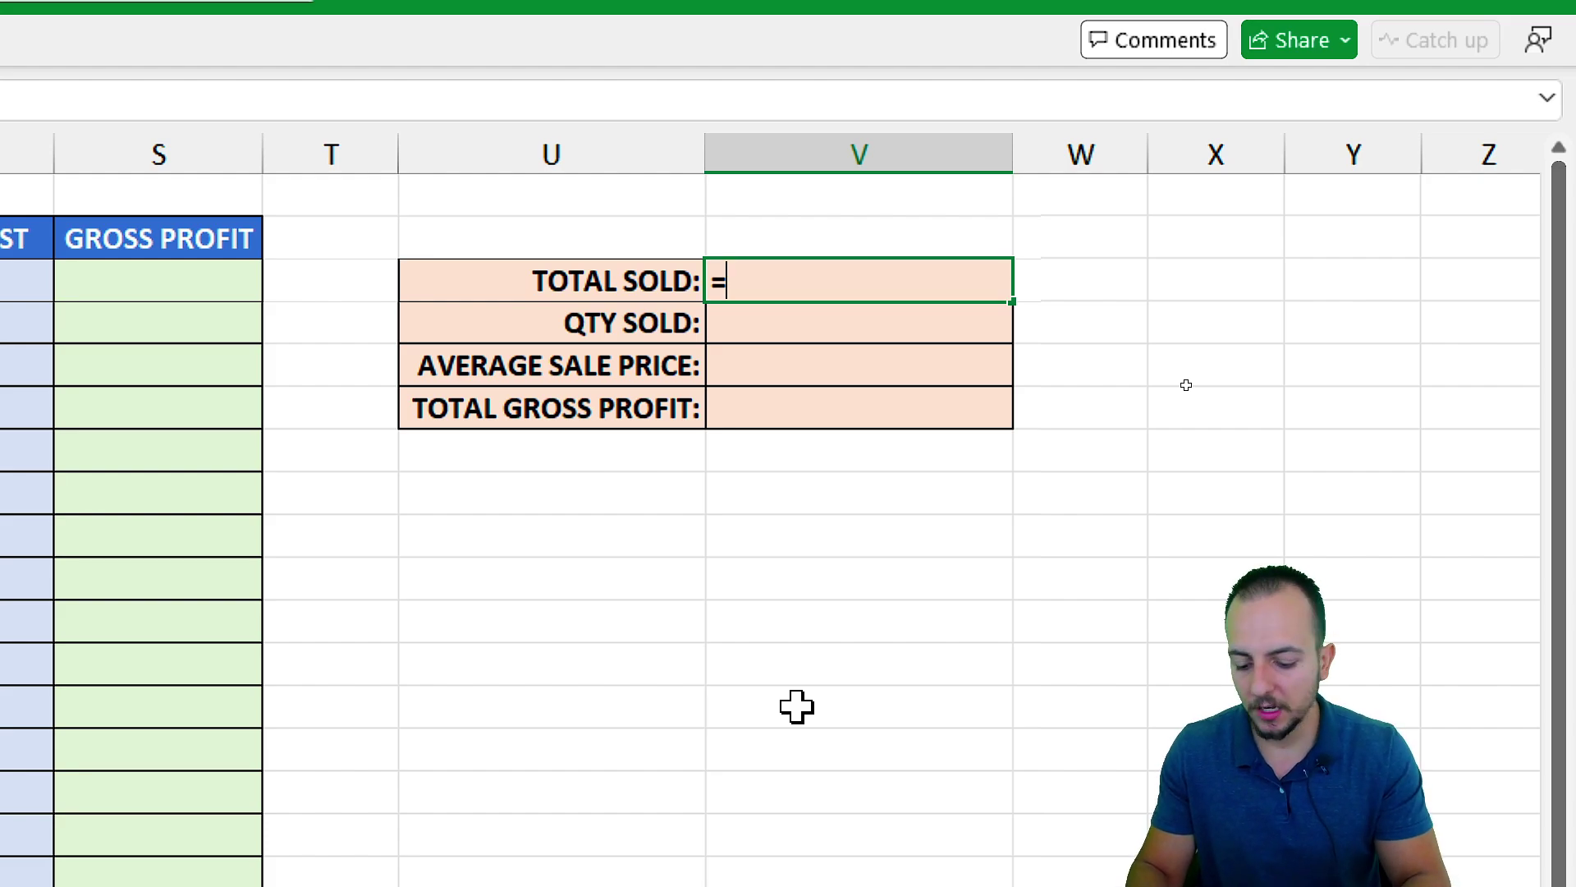
type("SUM")
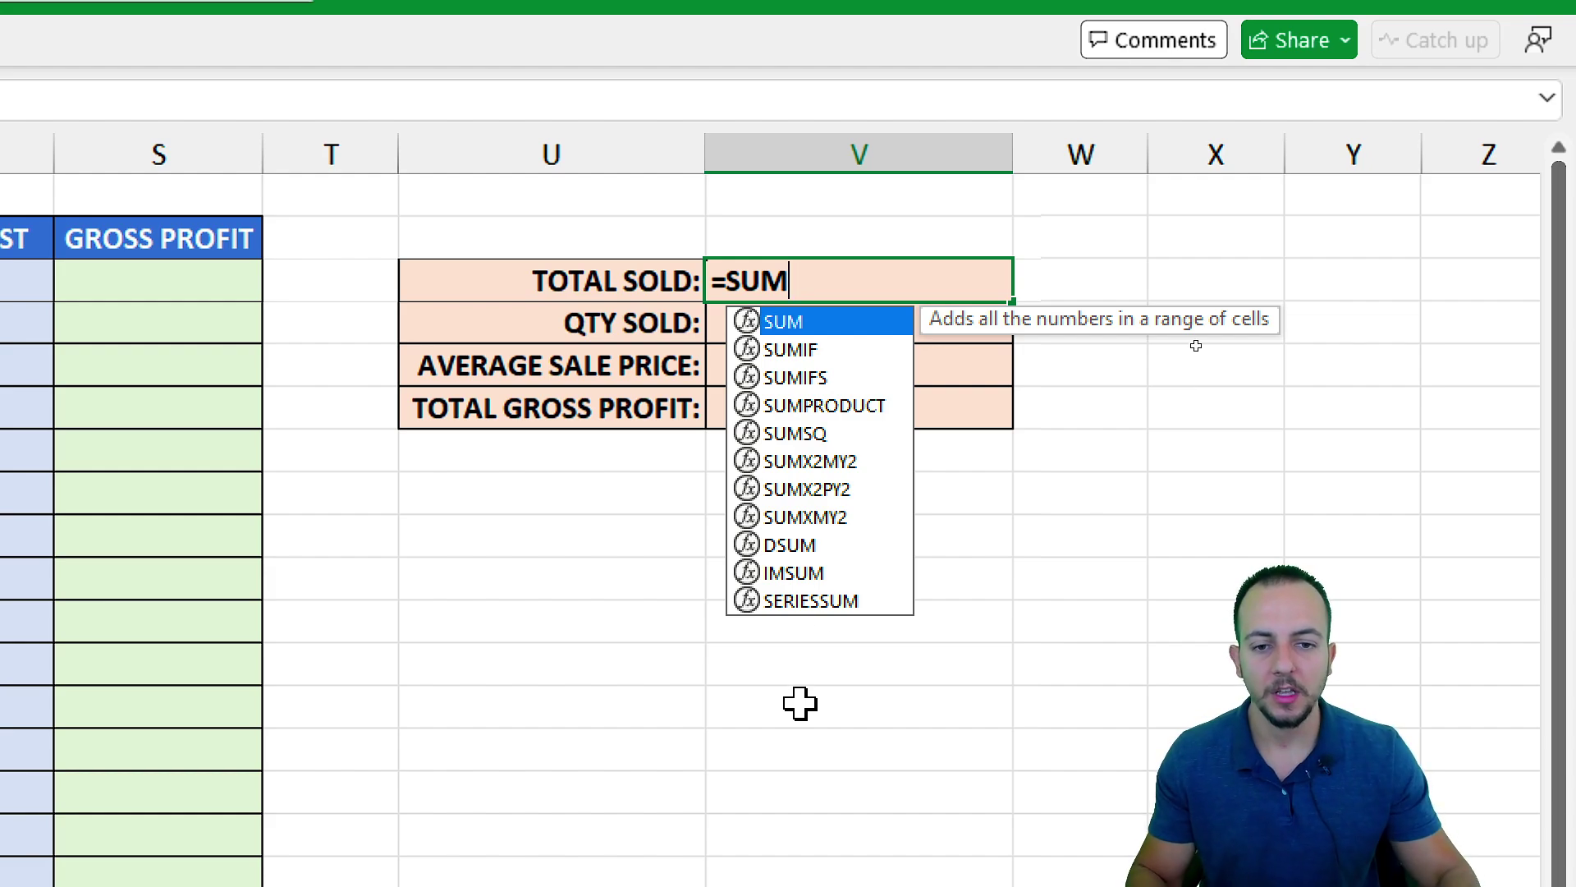
type("(")
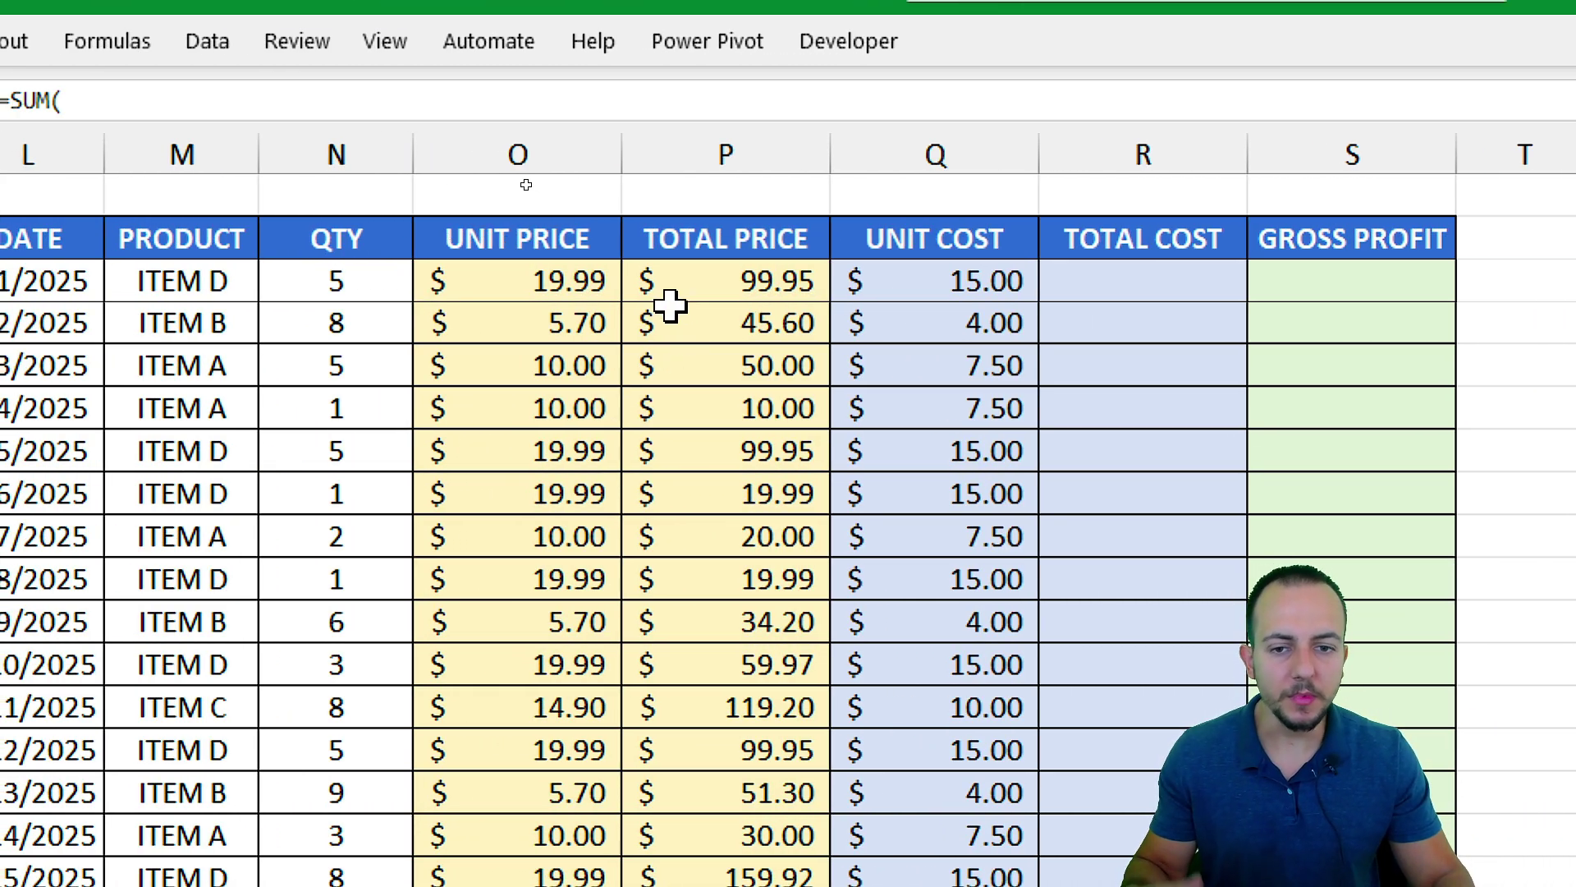
left_click_drag(701, 306, 699, 540)
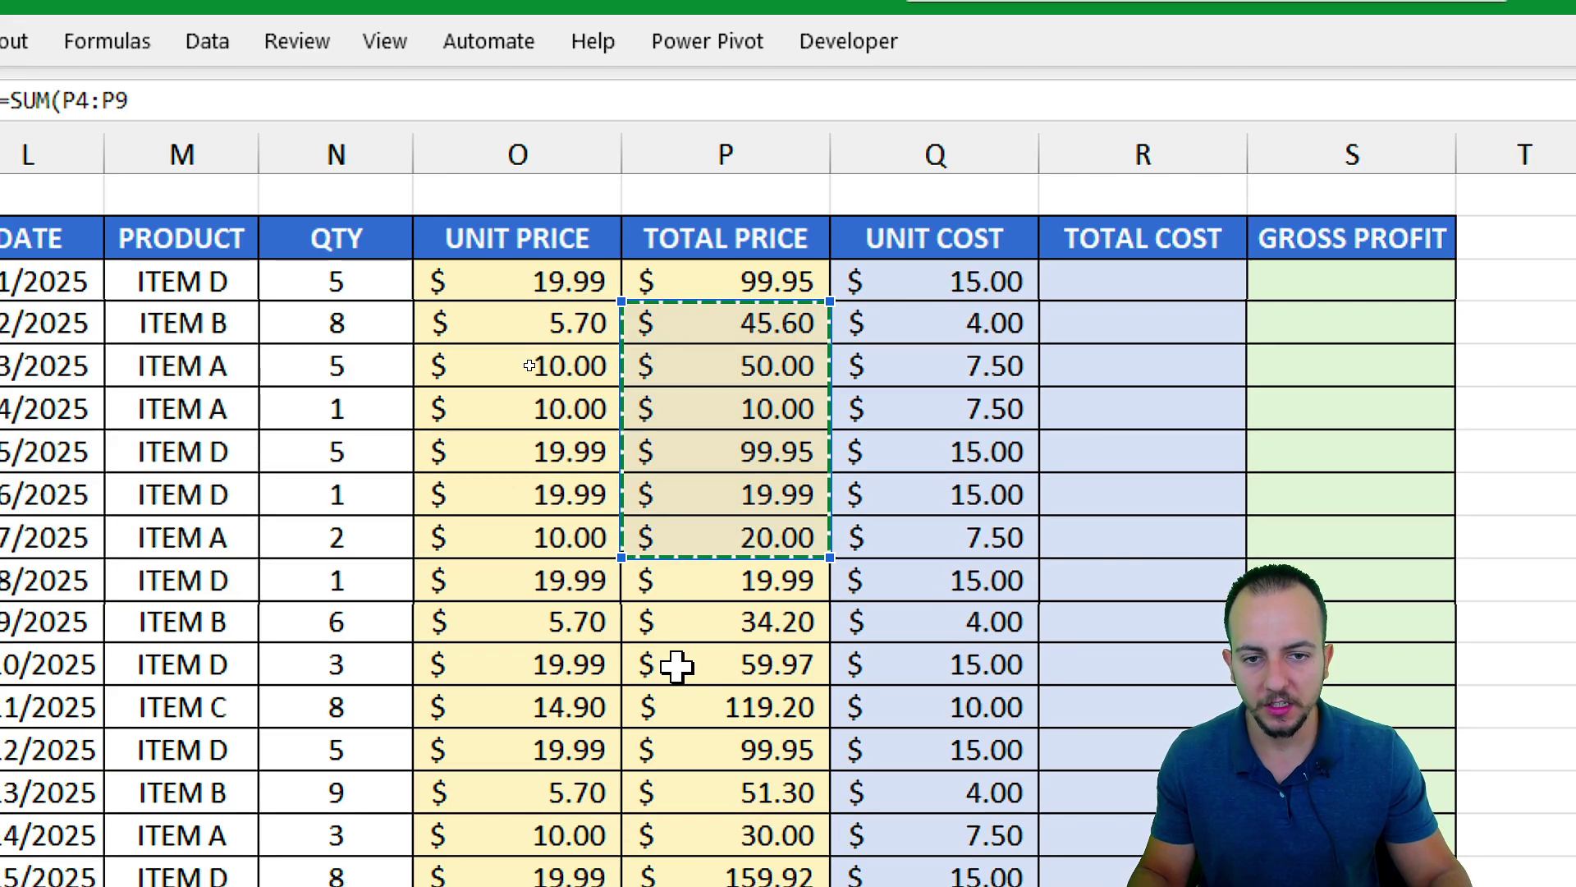
left_click(766, 142)
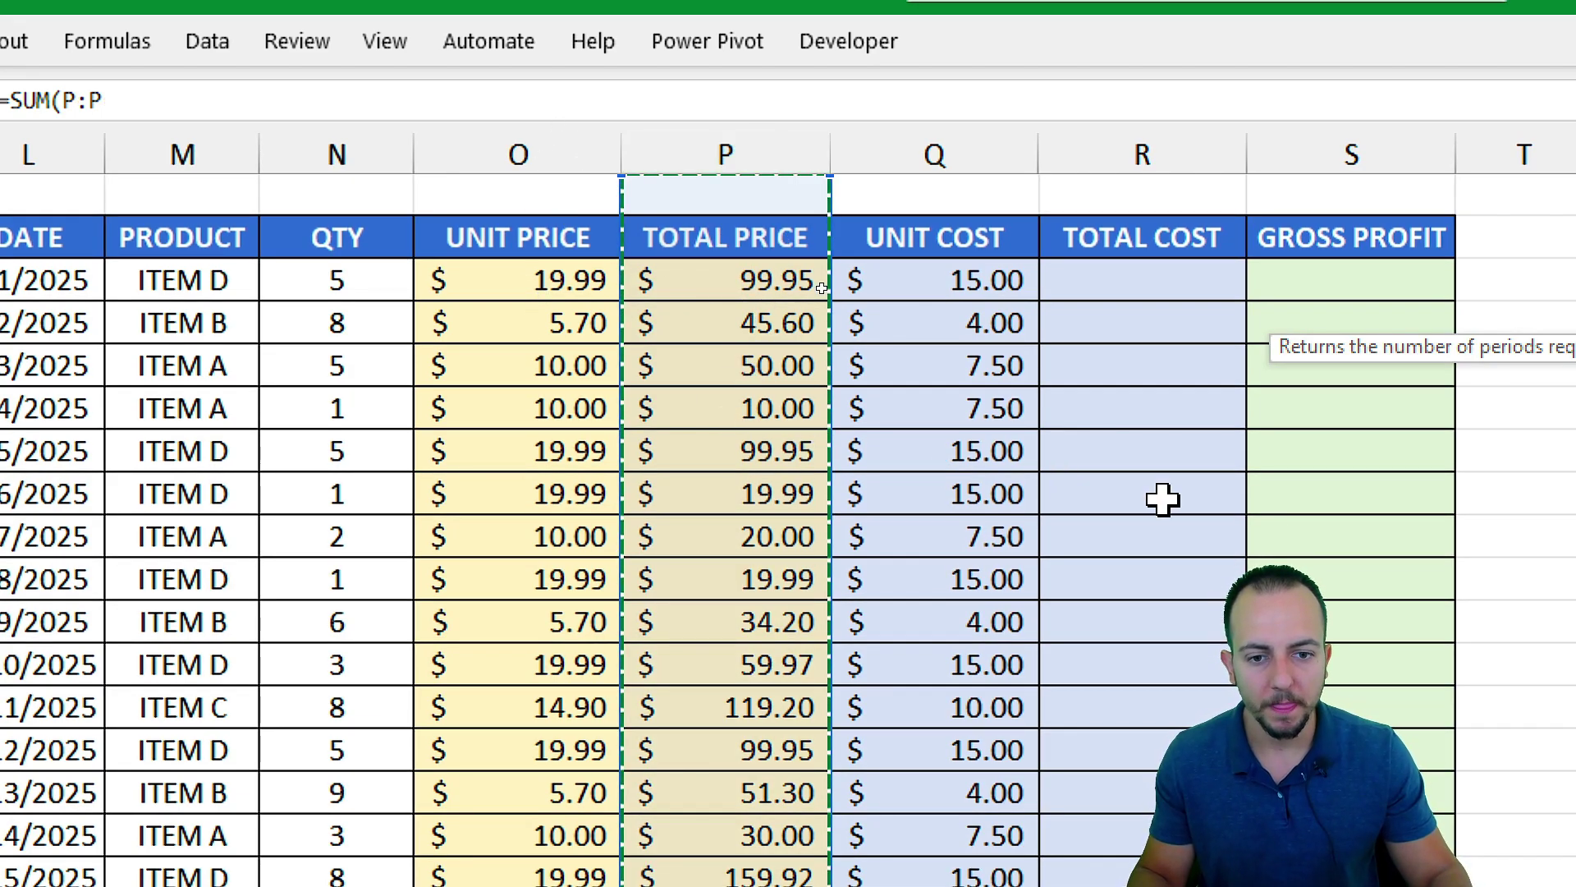
key("Return")
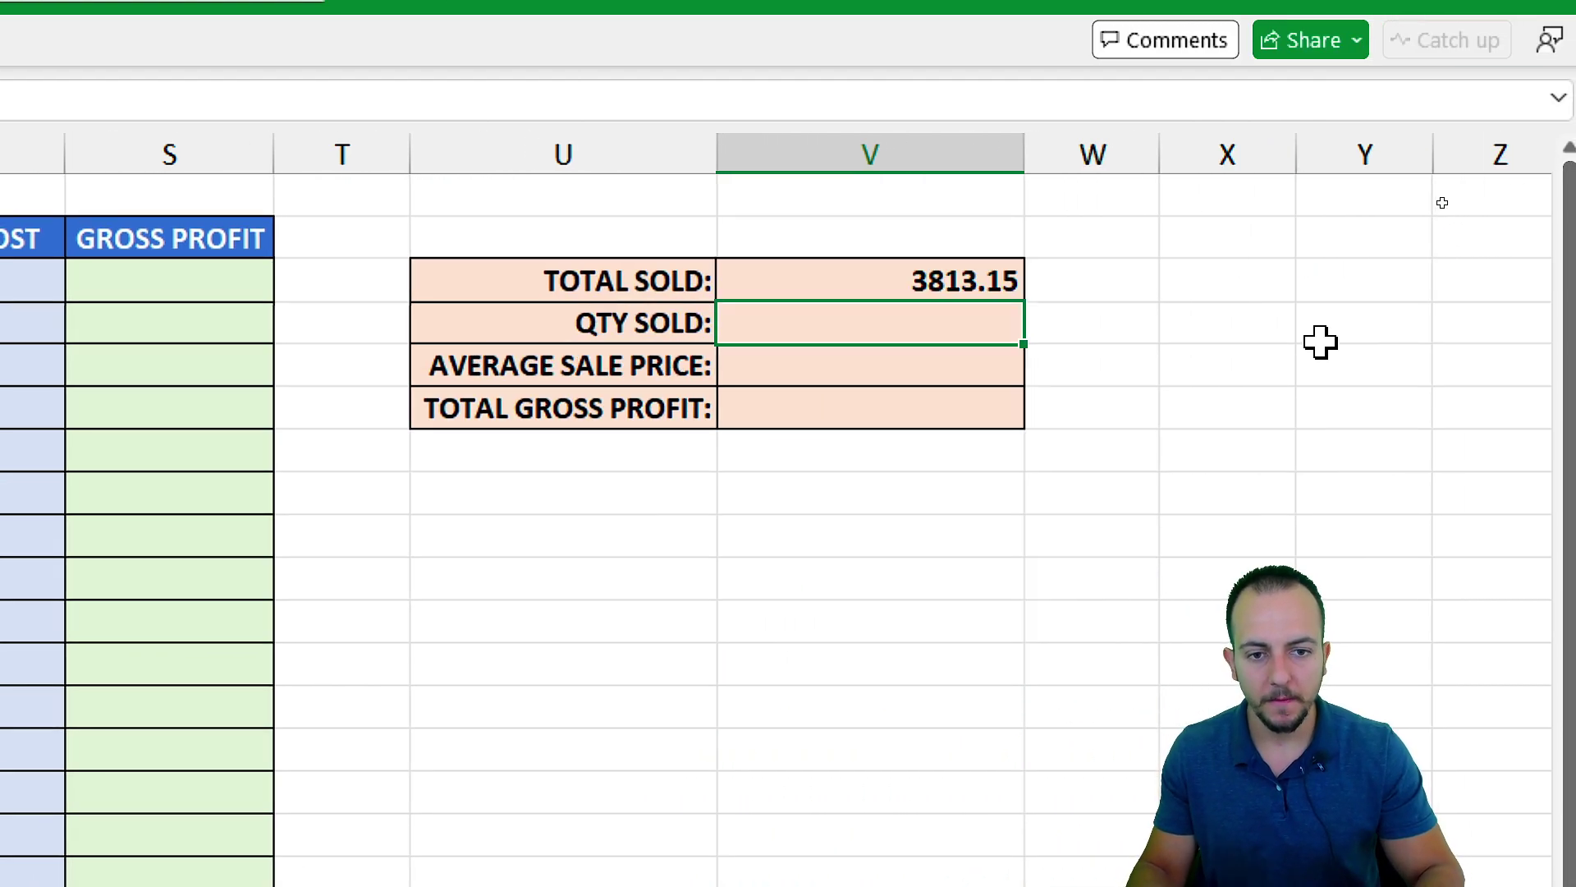
- Apply the dollar Accounting number format to the TOTAL SOLD value
left_click(915, 283)
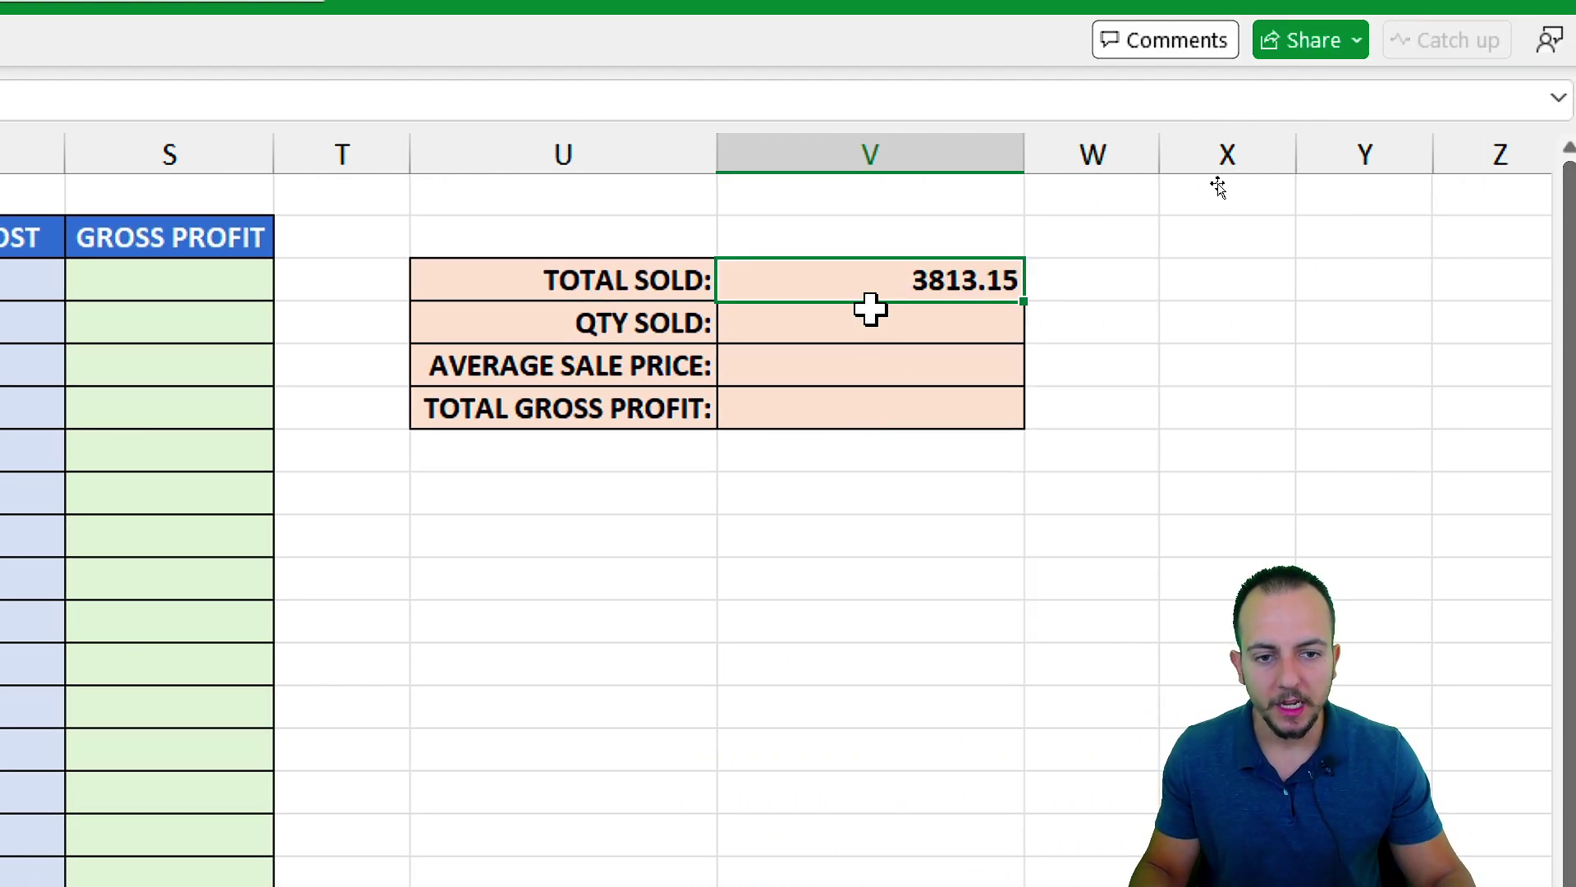
right_click(880, 279)
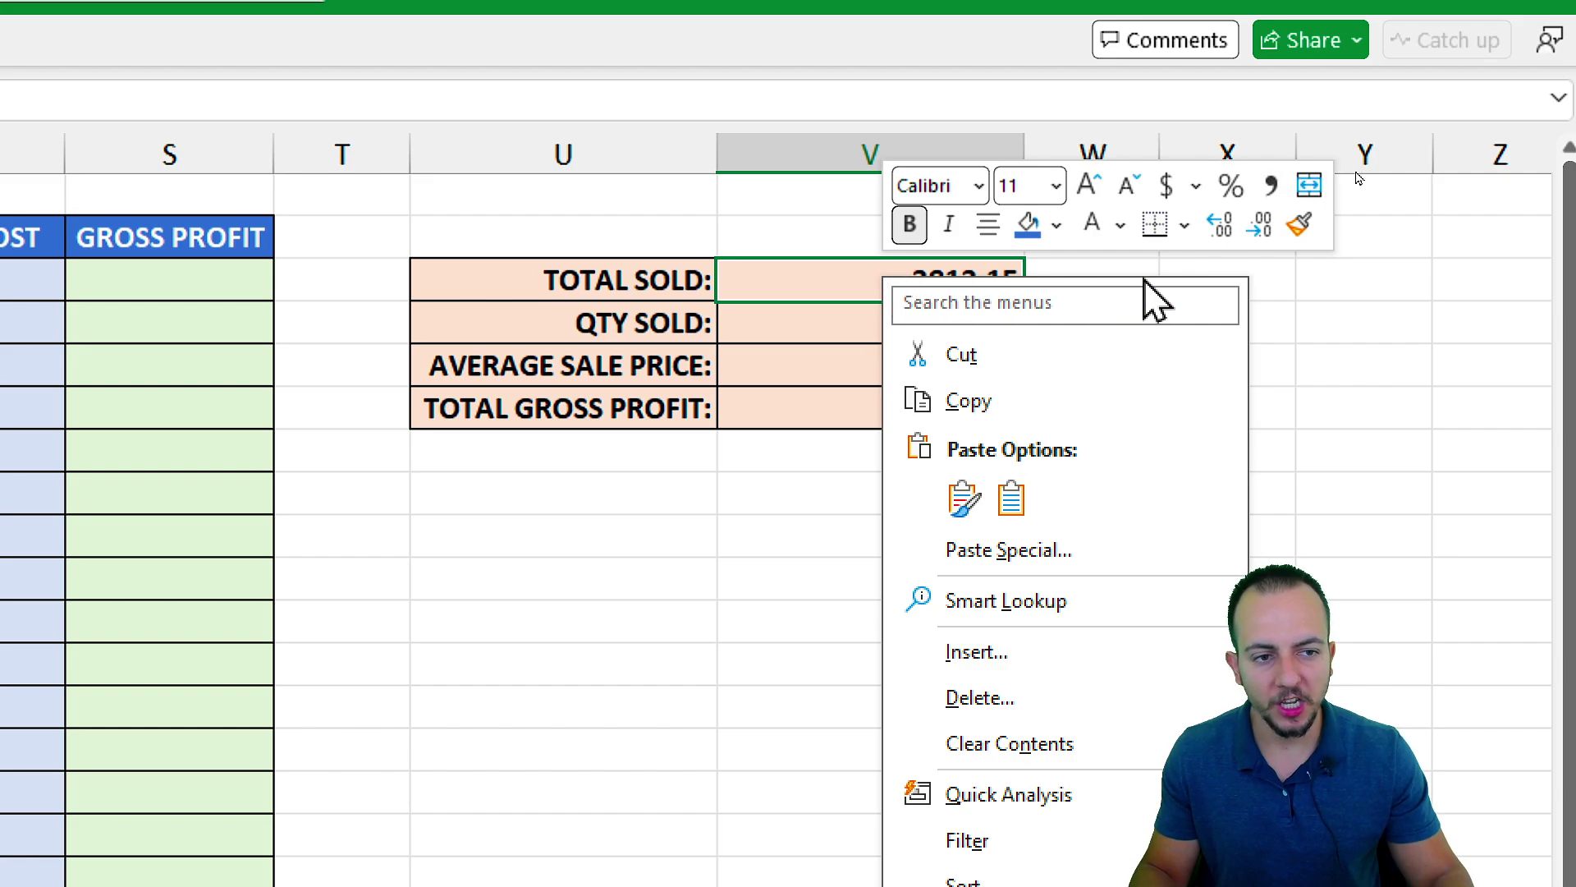
left_click(1167, 187)
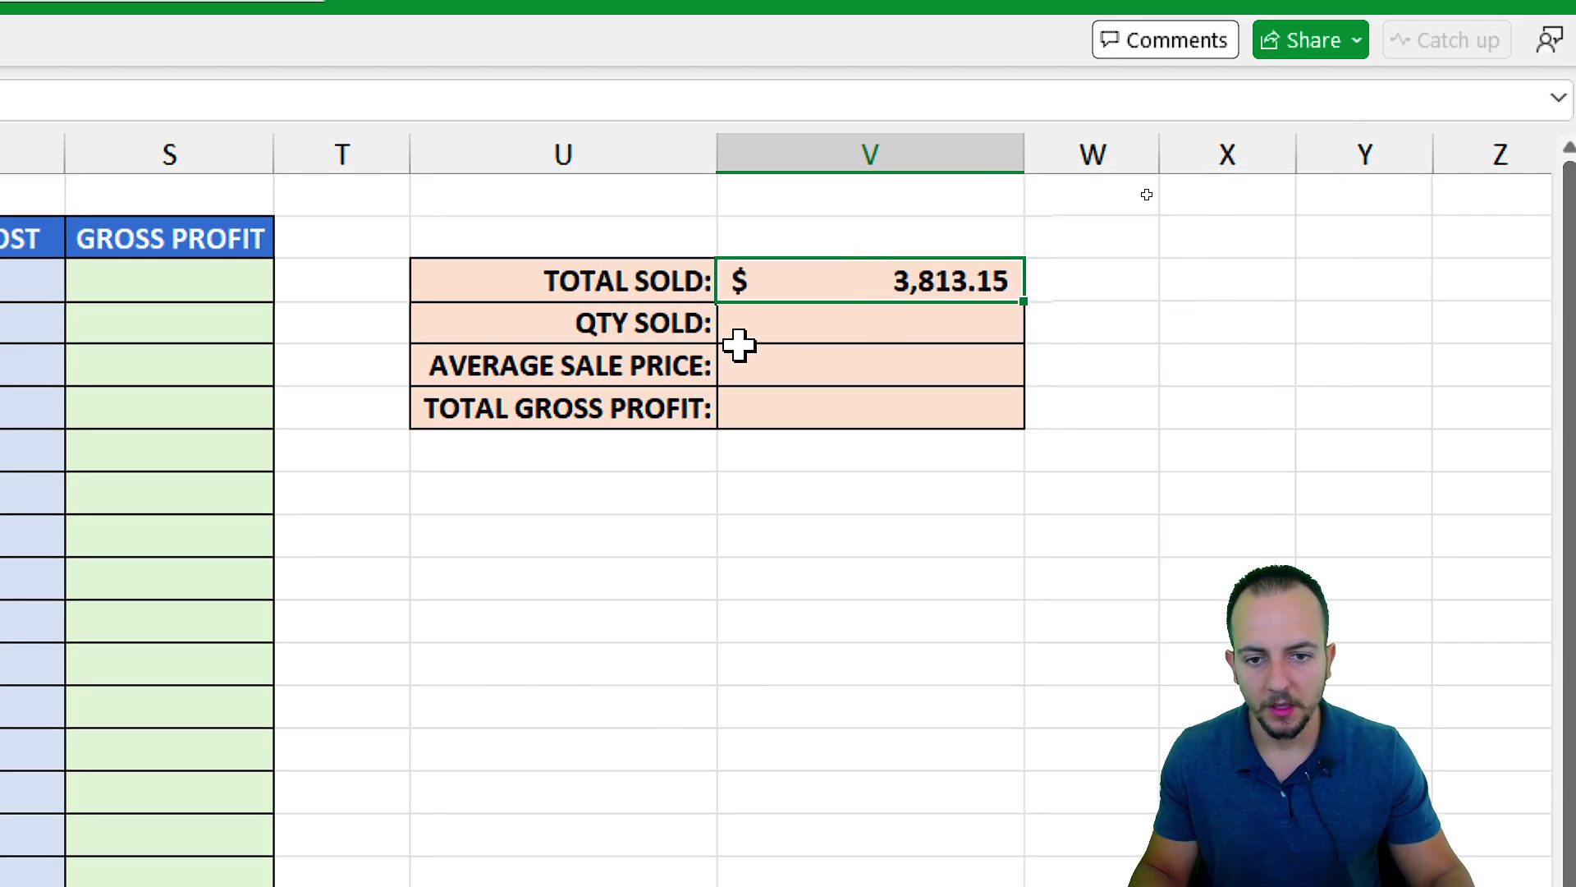
- Calculate QTY SOLD in V4 by summing the entire QTY column with =SUM(N:N)
left_click_drag(702, 325, 795, 317)
left_click(775, 322)
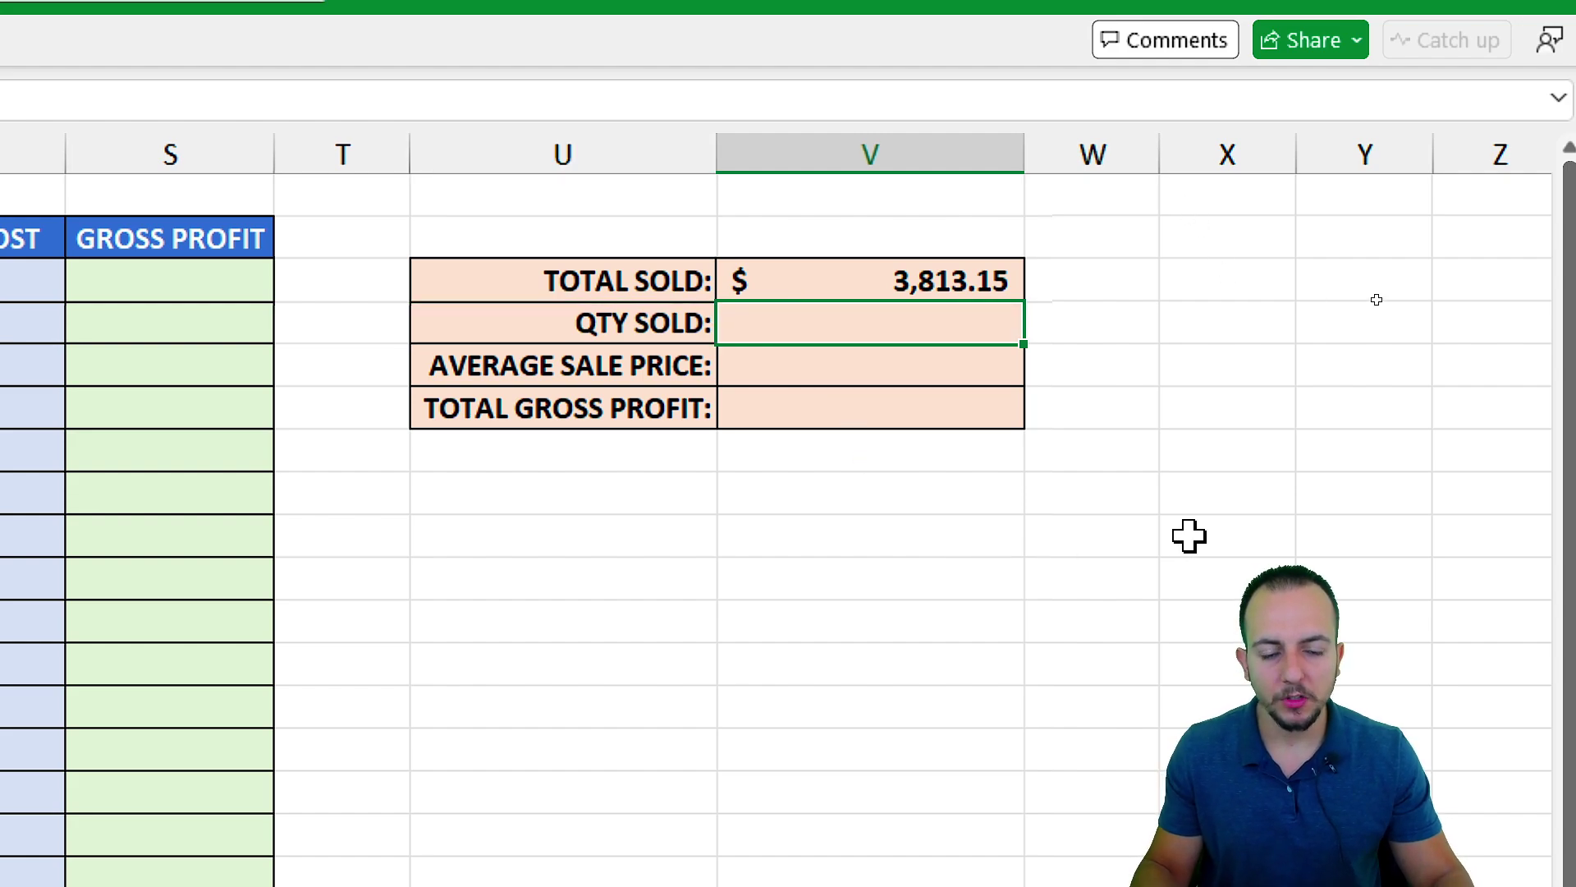
type("=SUM")
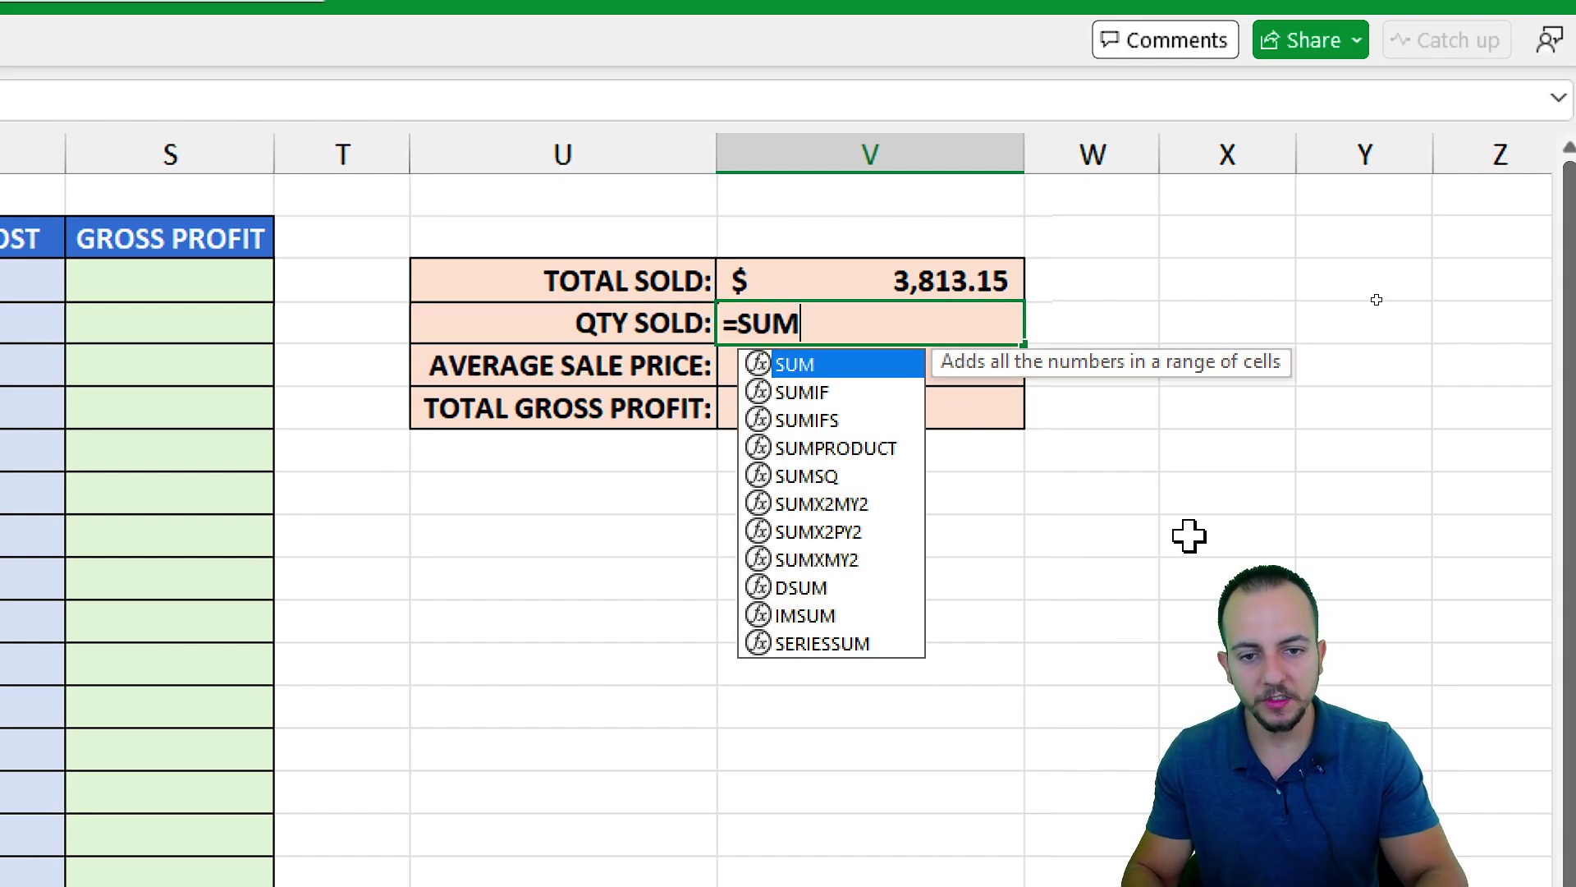
double_click(811, 364)
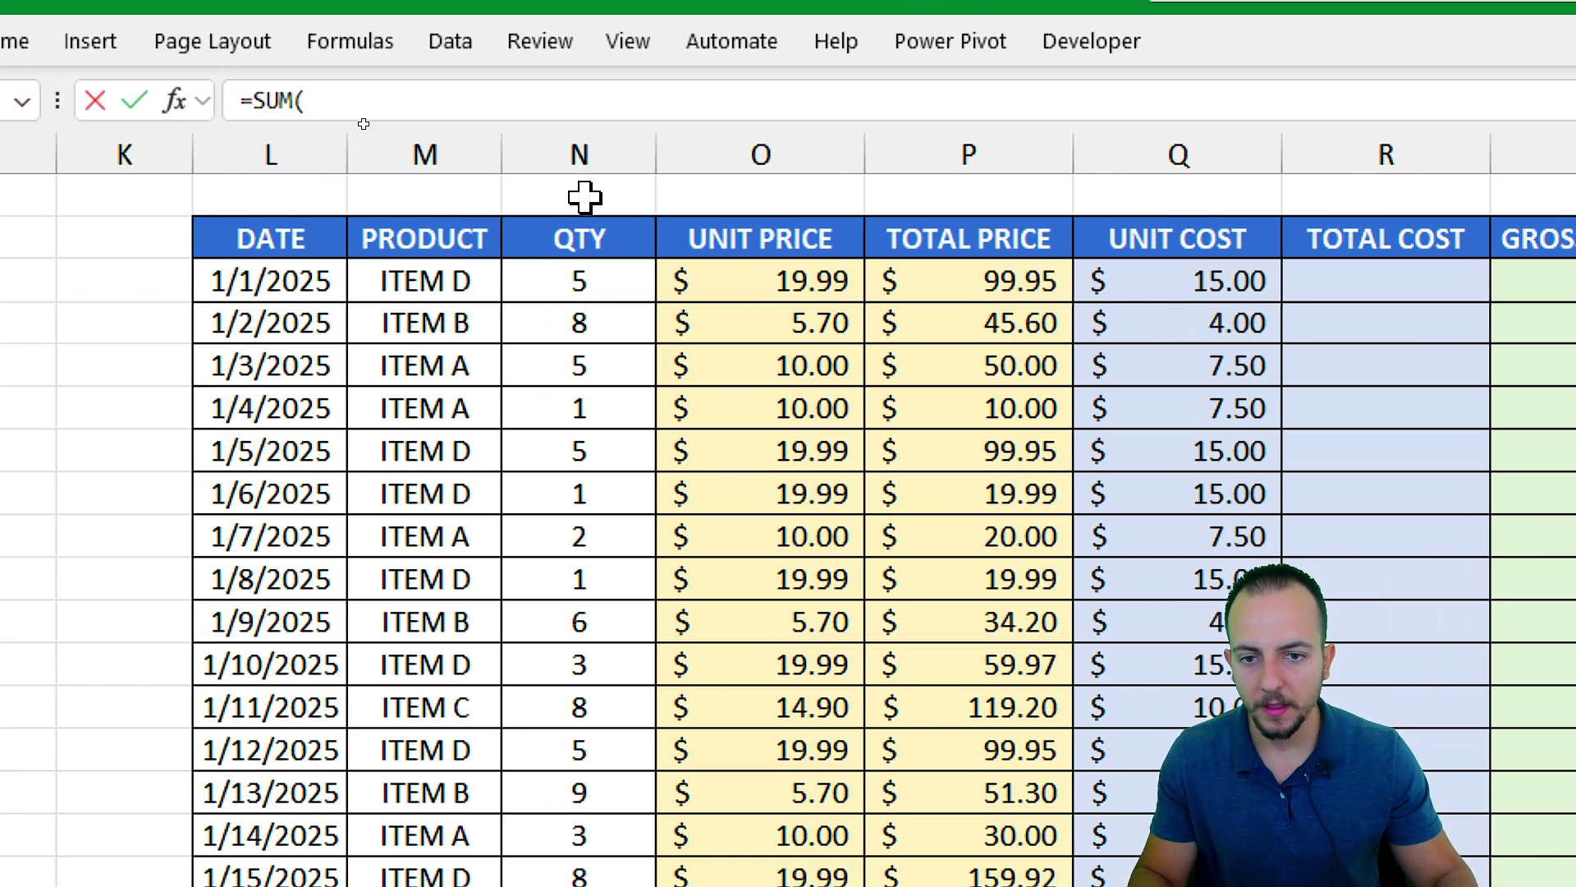
left_click(618, 151)
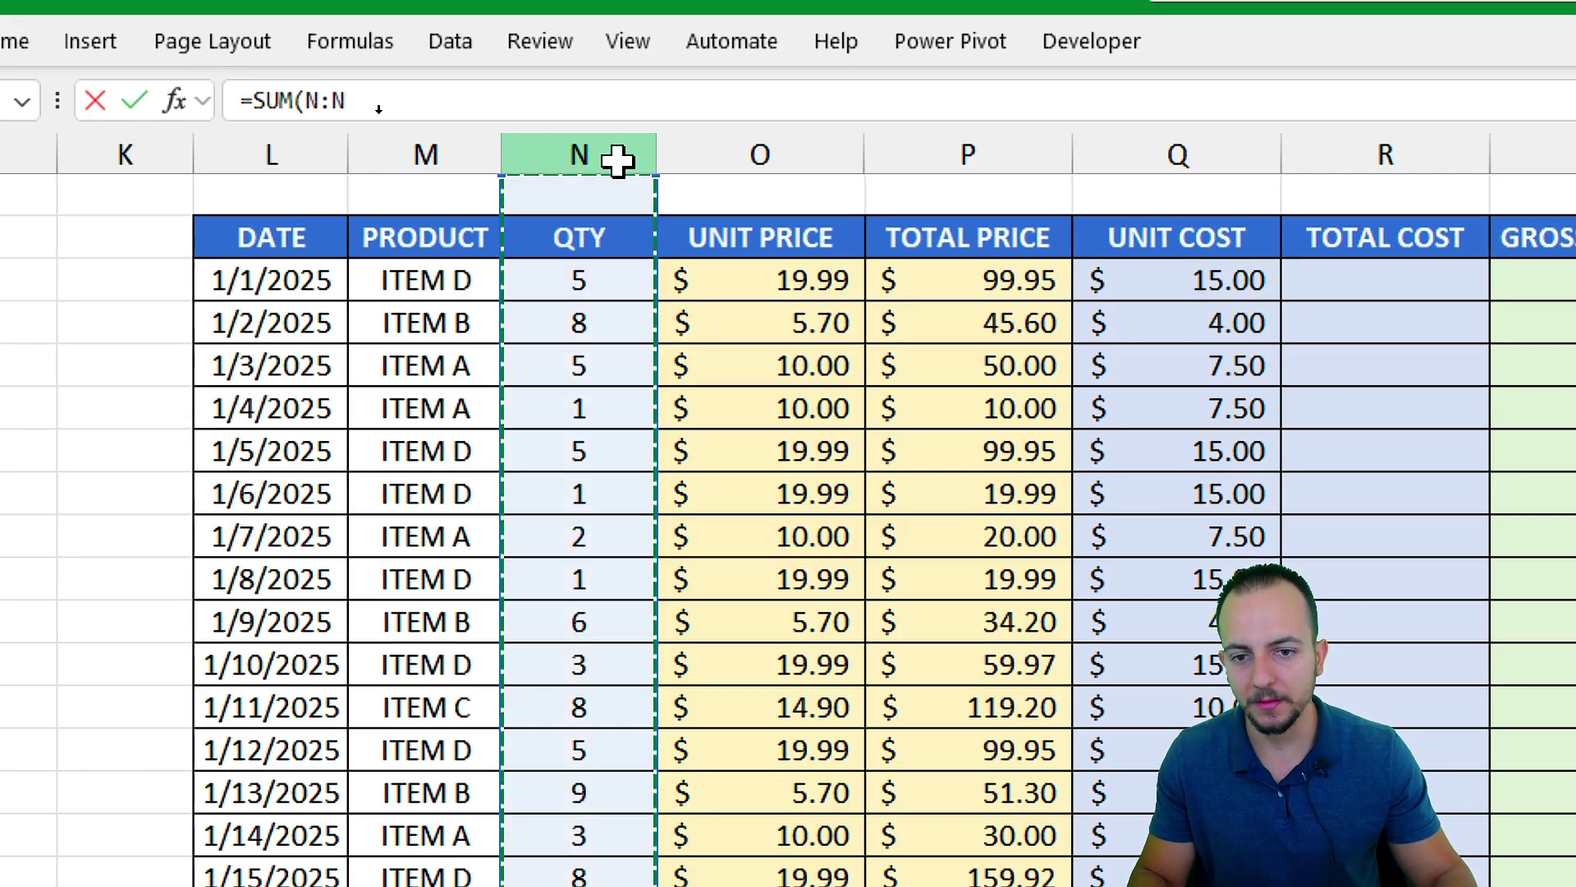
key("Return")
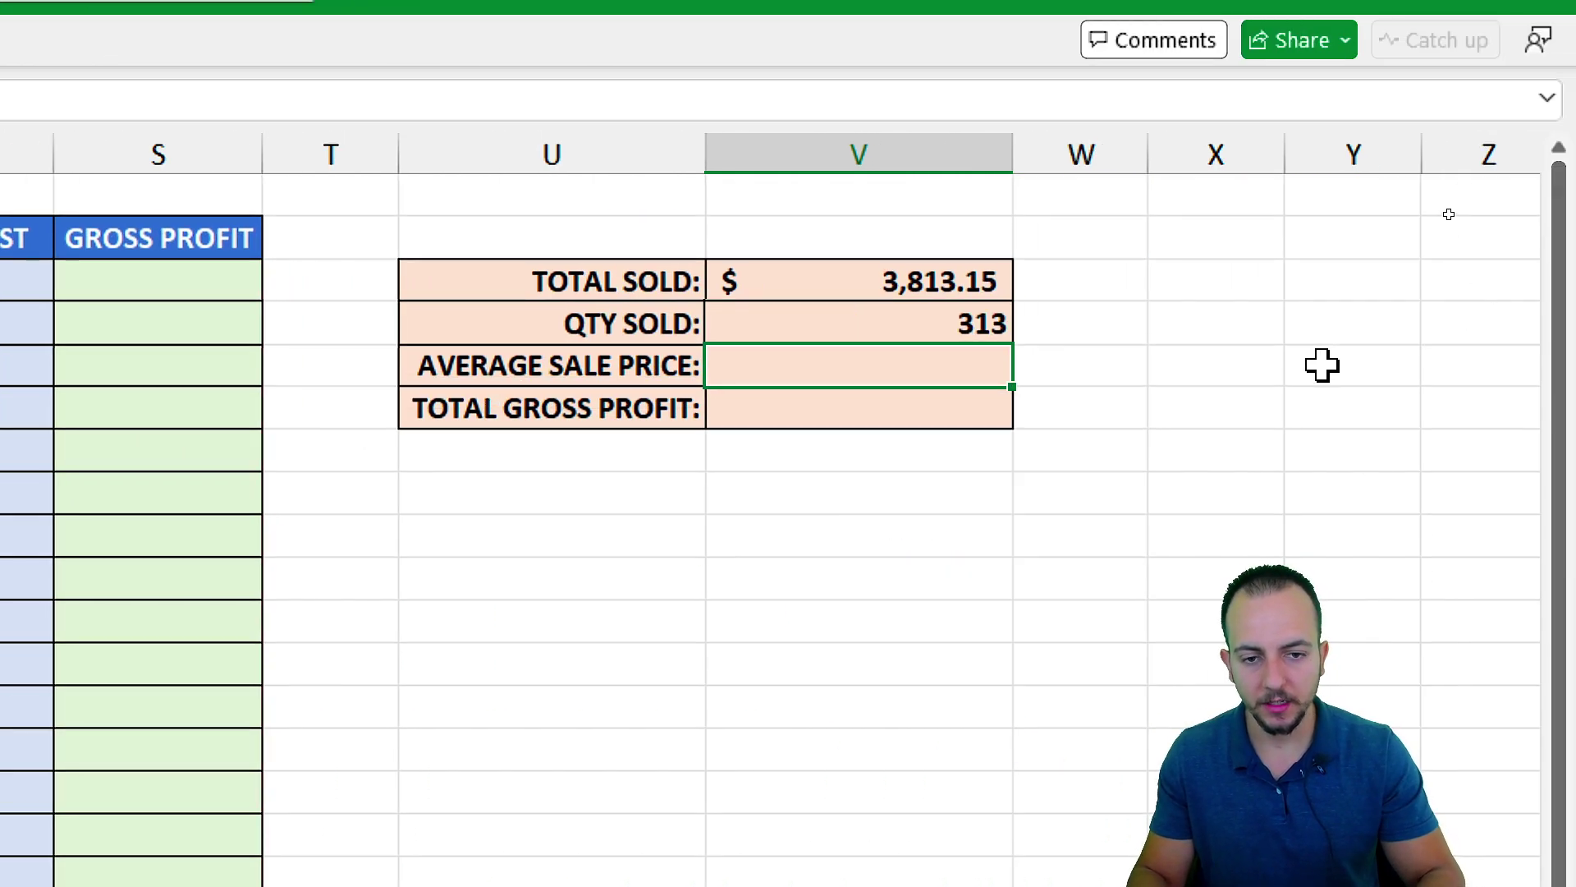
left_click(921, 316)
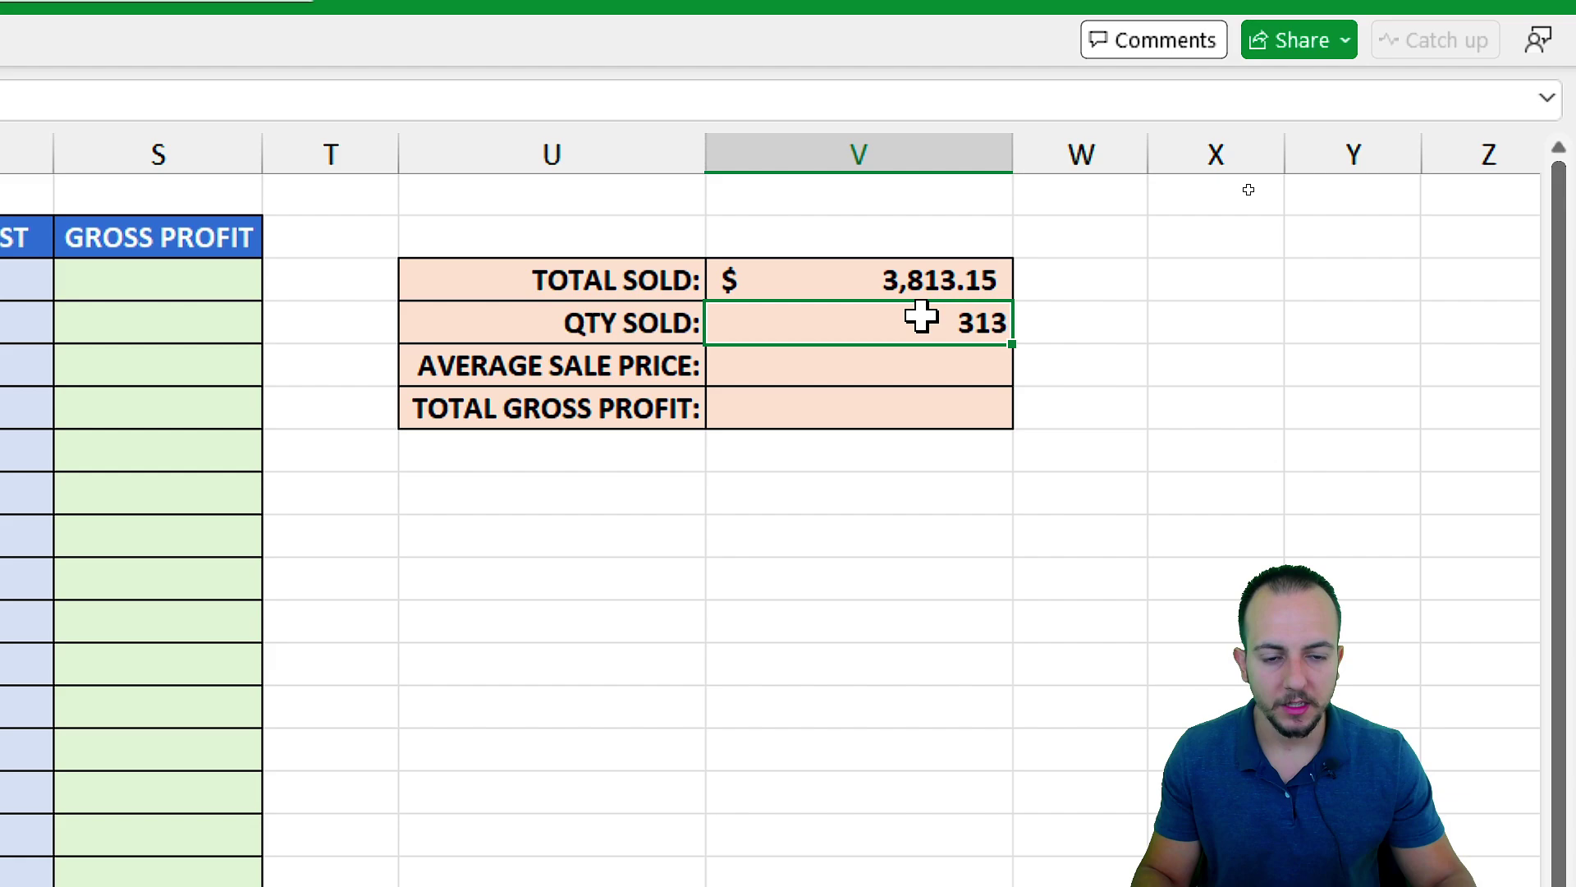
- Try to write the AVERAGE SALE PRICE manually in V5 as =(P3+P4+P5+P6+P7)/313
left_click(918, 366)
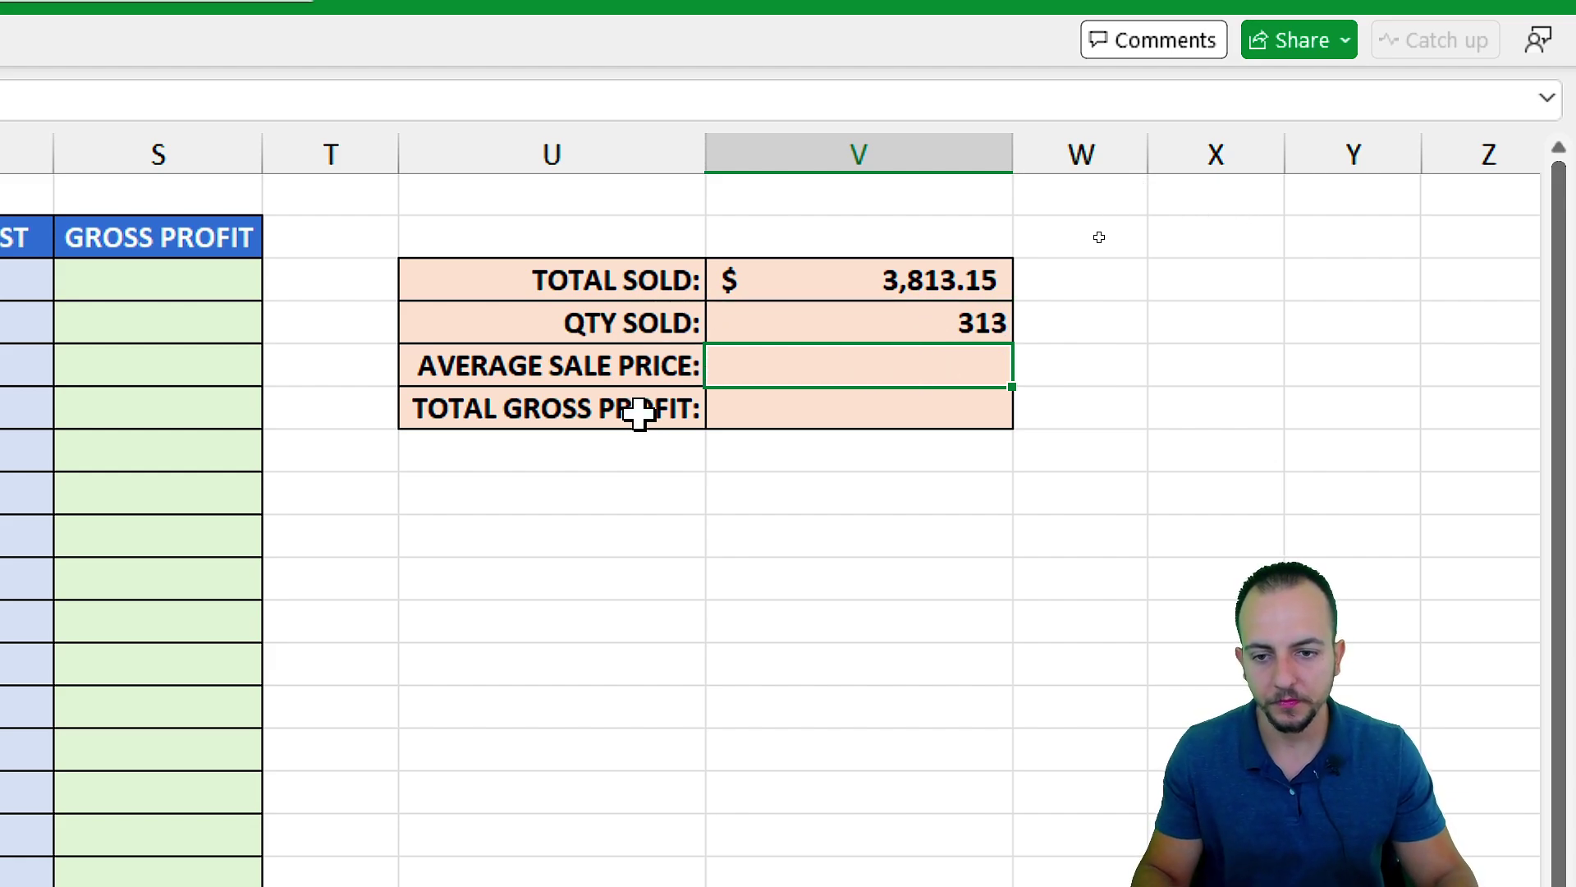
left_click_drag(638, 363, 767, 362)
left_click(767, 362)
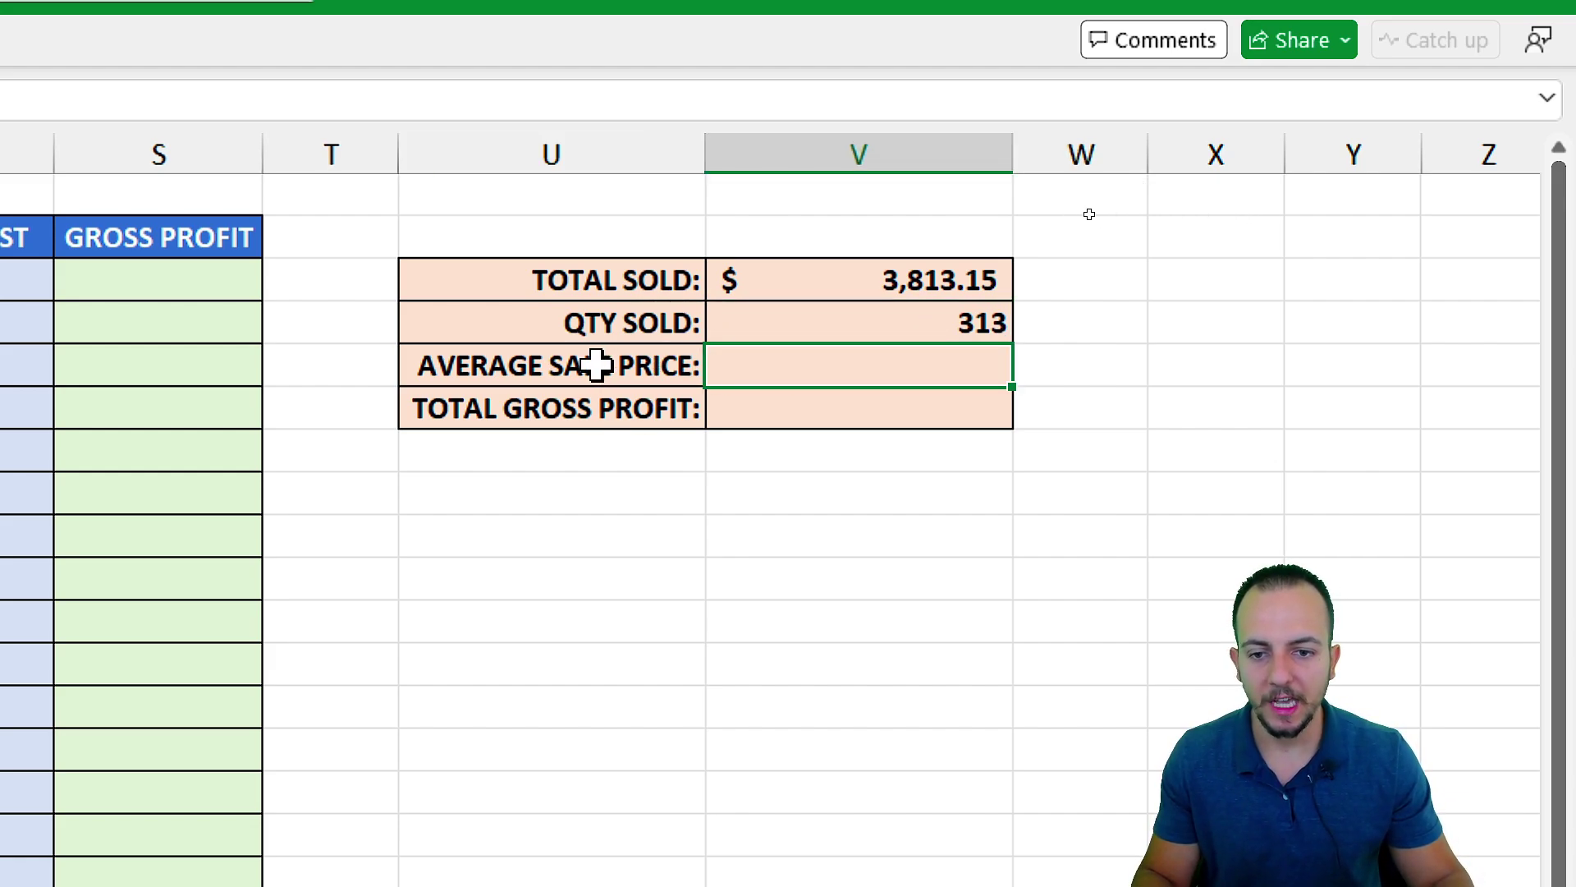
left_click(604, 365)
left_click(806, 374)
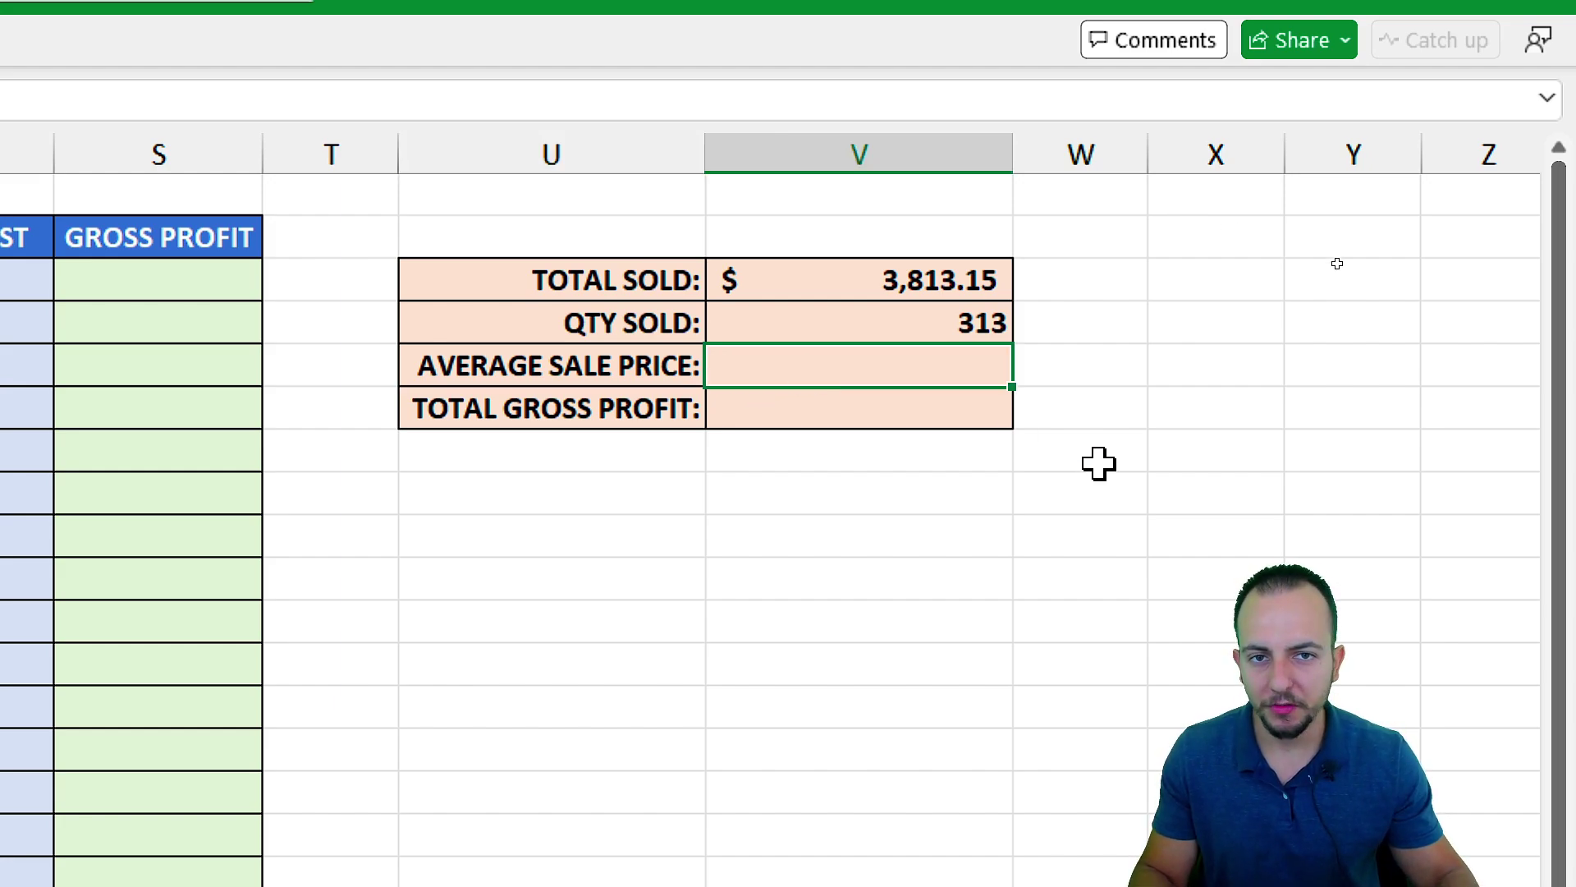
type("=(")
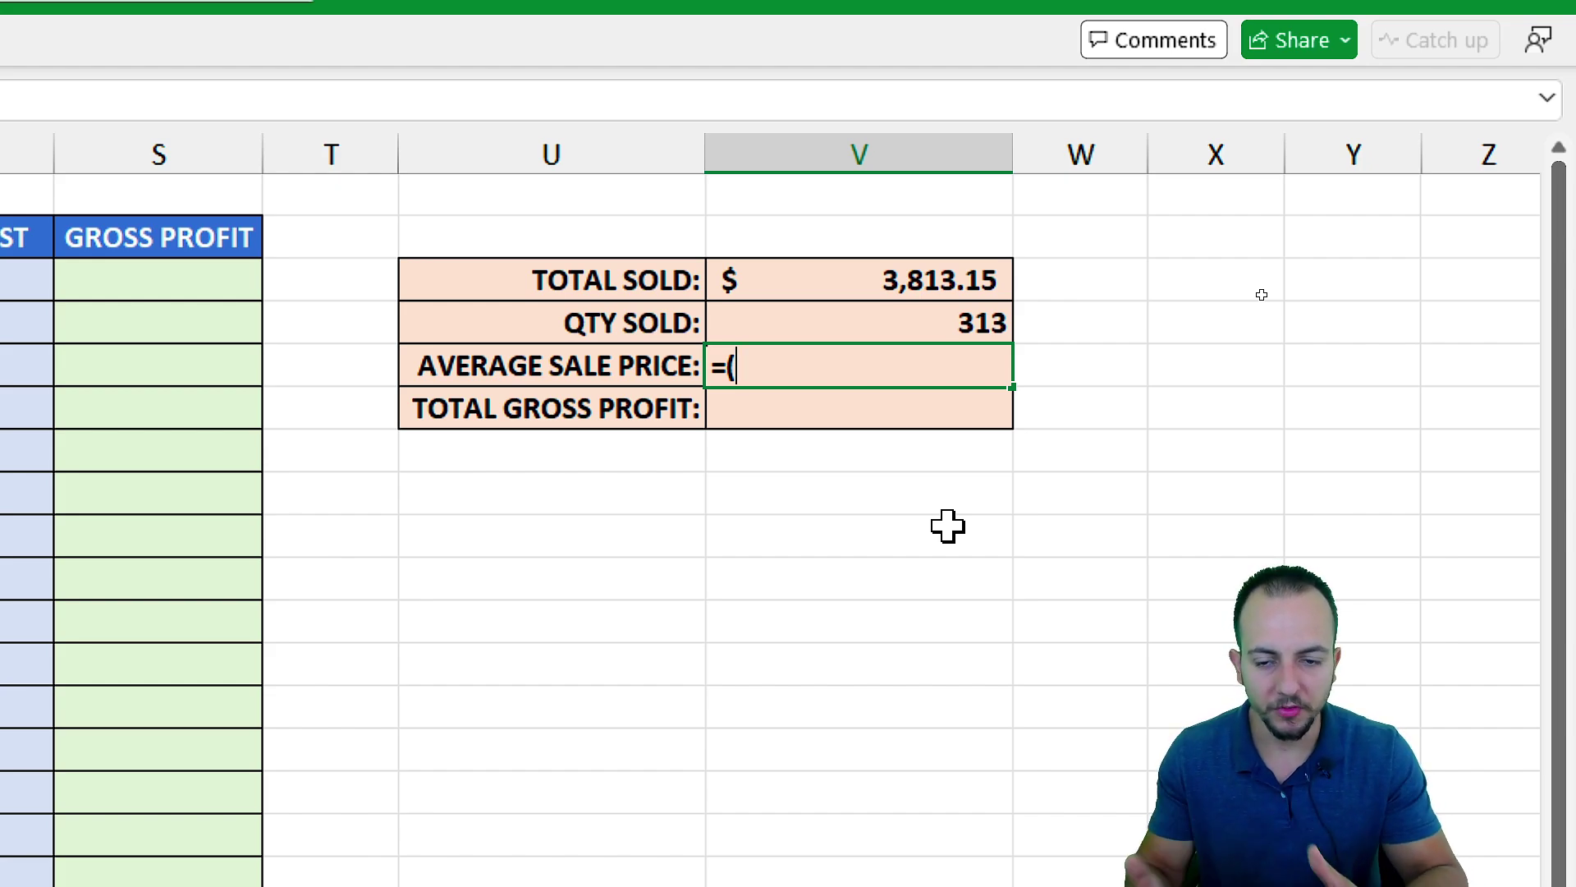
scroll(169, 436, "left", 5)
left_click(575, 280)
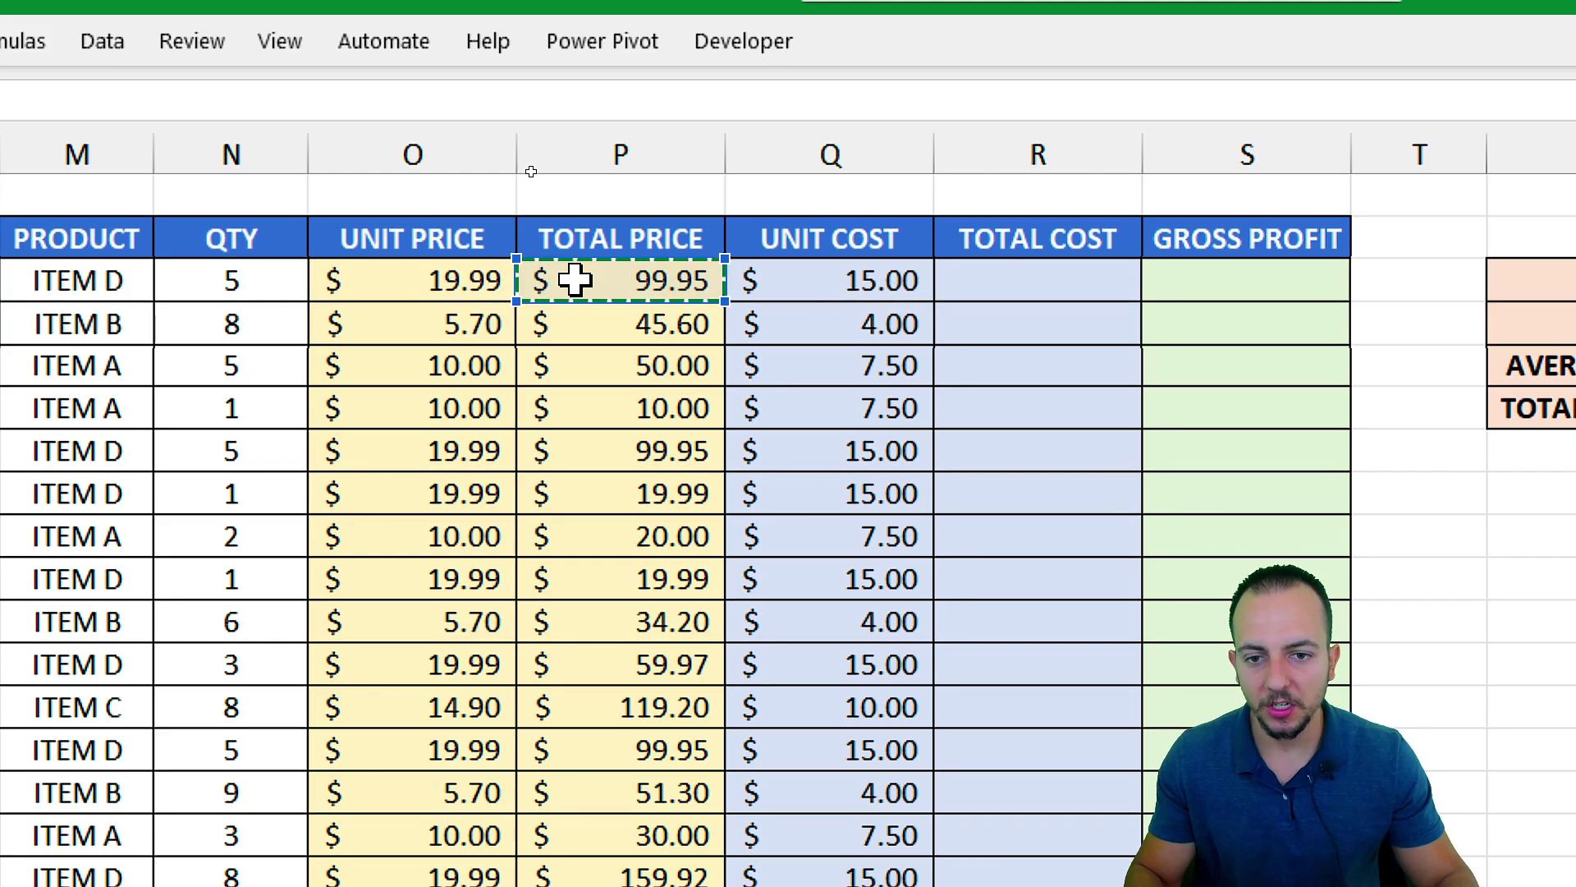
type("+")
left_click(605, 322)
type("+")
left_click(626, 364)
type("+")
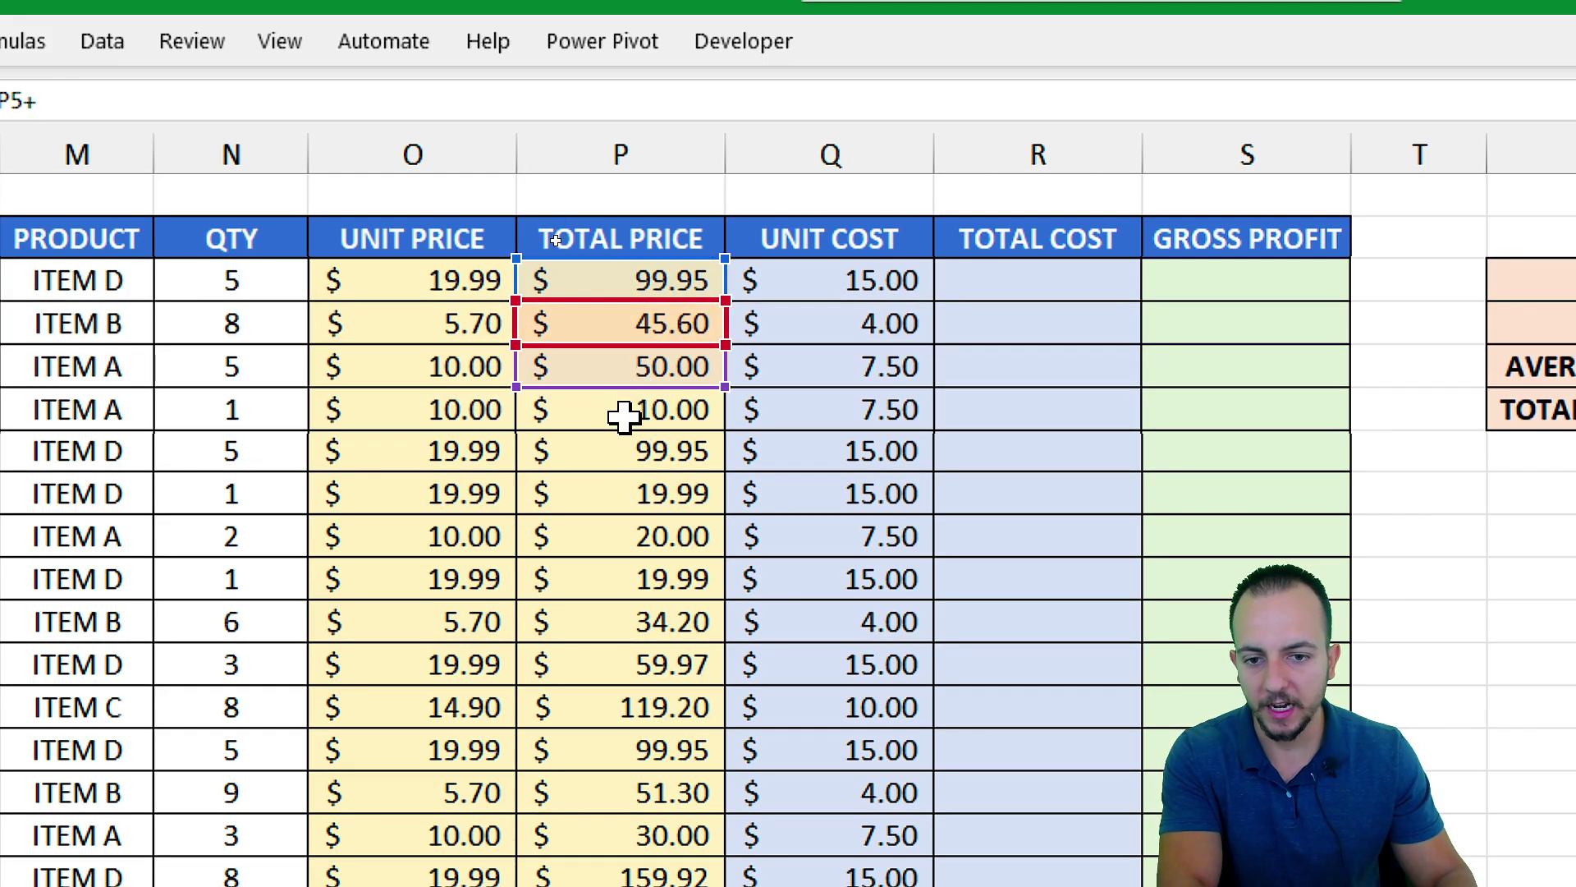
left_click(622, 411)
type("+")
left_click(624, 447)
scroll(1073, 539, "right", 5)
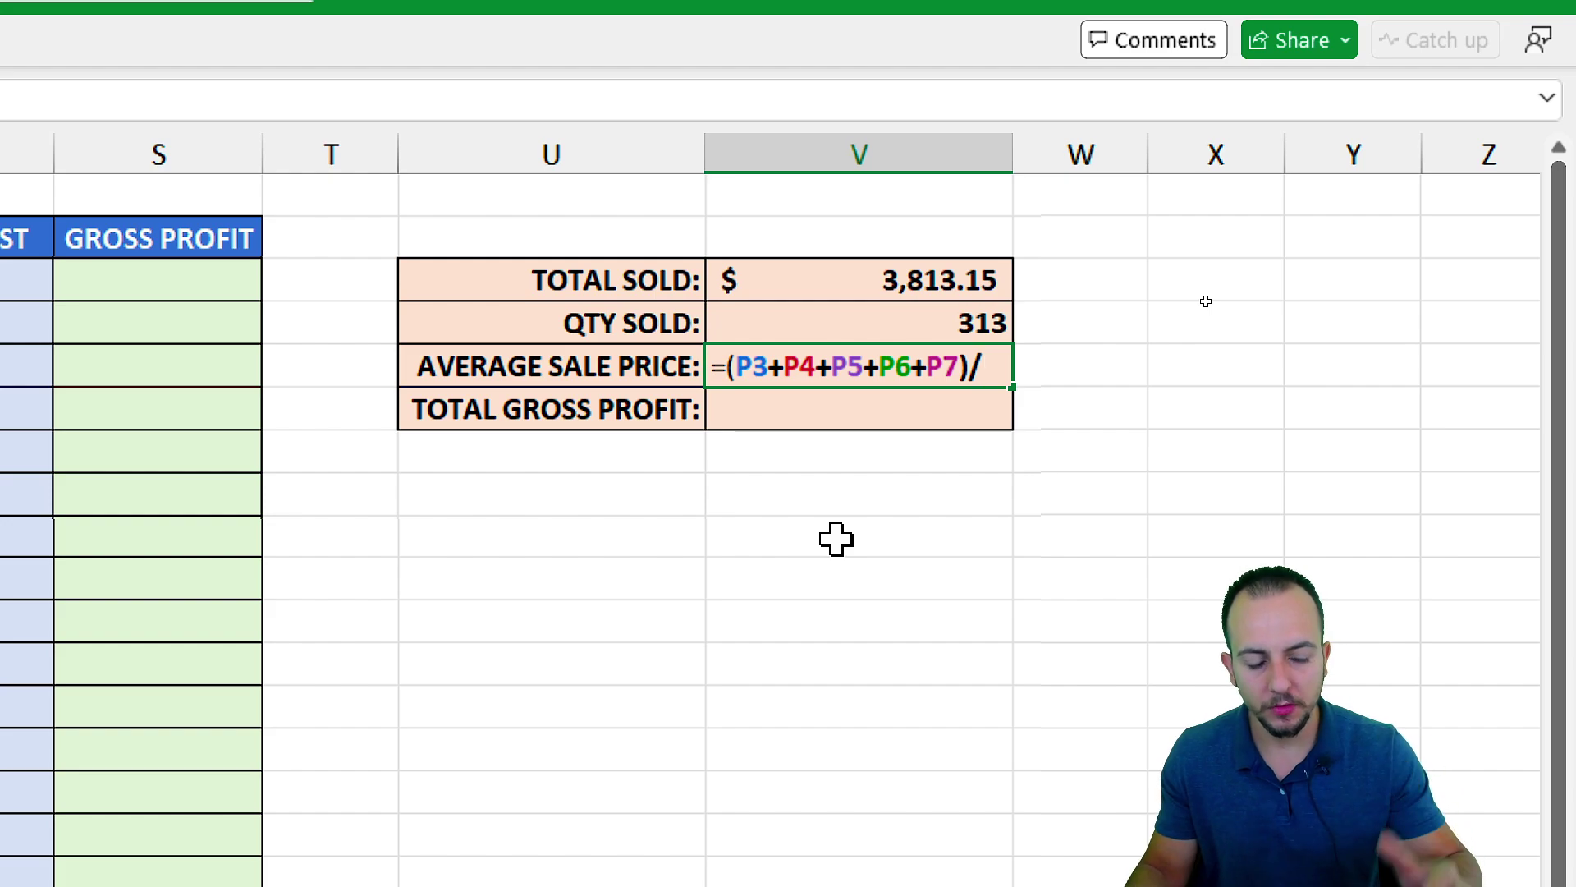
type("313")
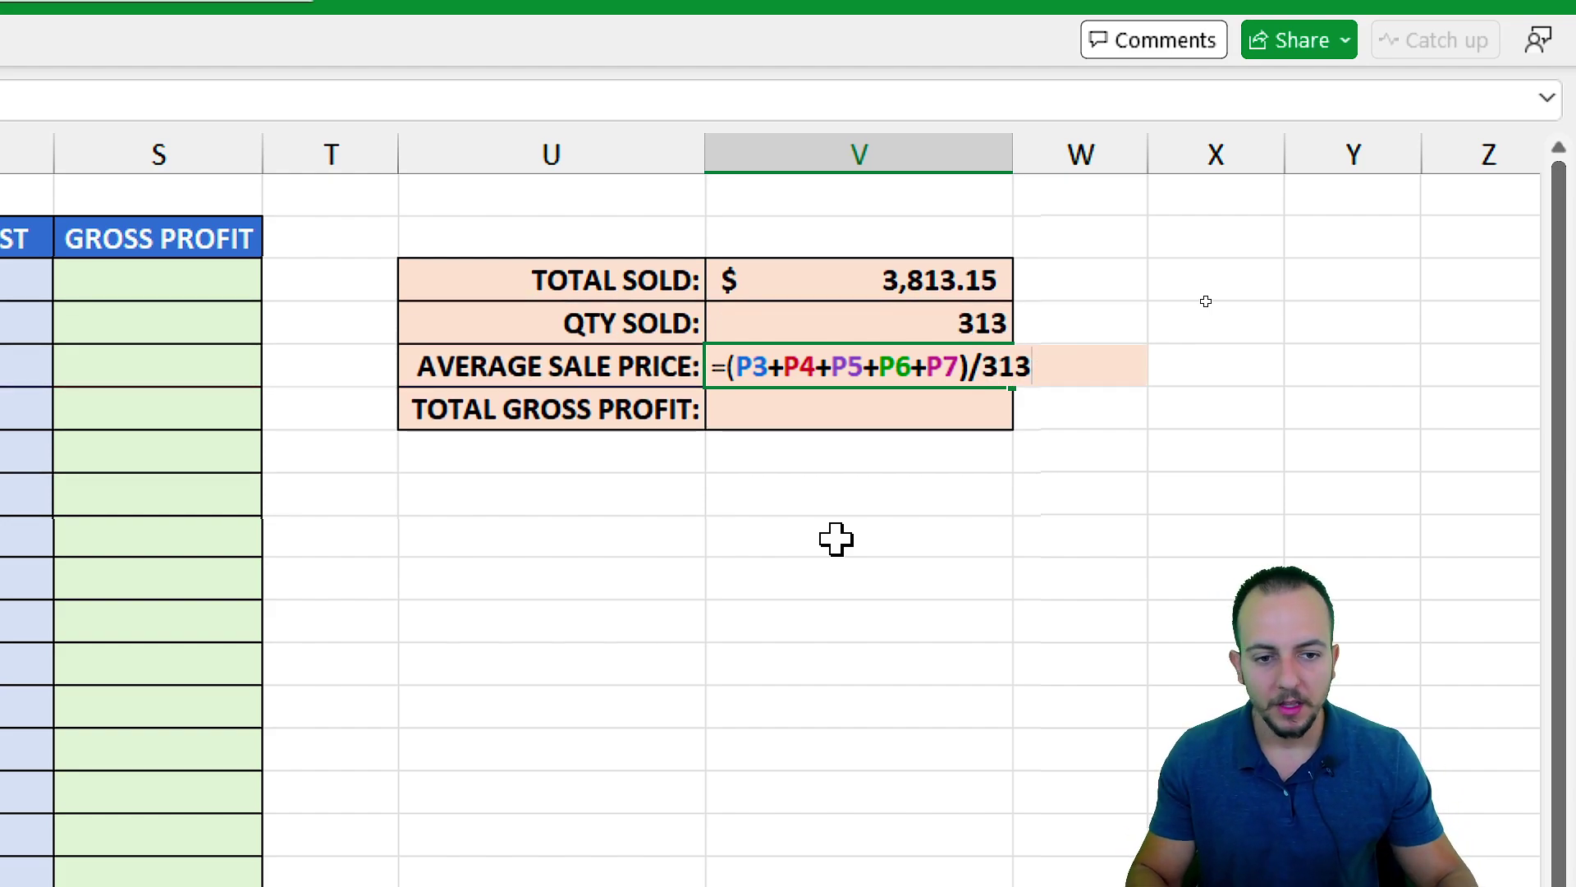
- Mark the added cells in the manual formula with a temporary red arrow and box, and discard the markings and the formula
left_click_drag(868, 390, 926, 587)
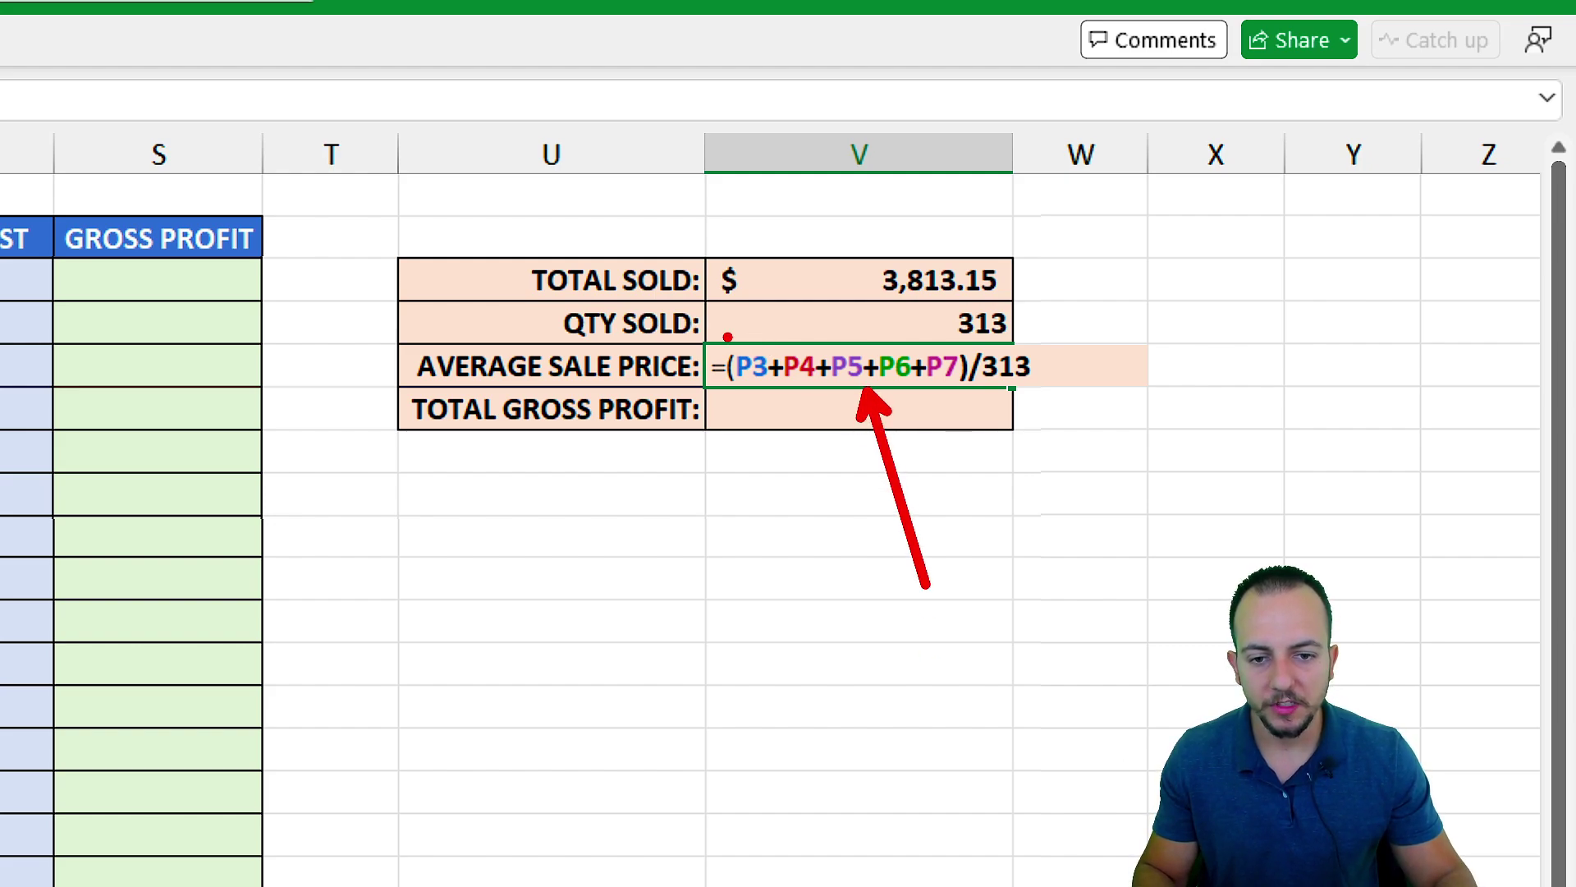
left_click_drag(727, 336, 967, 391)
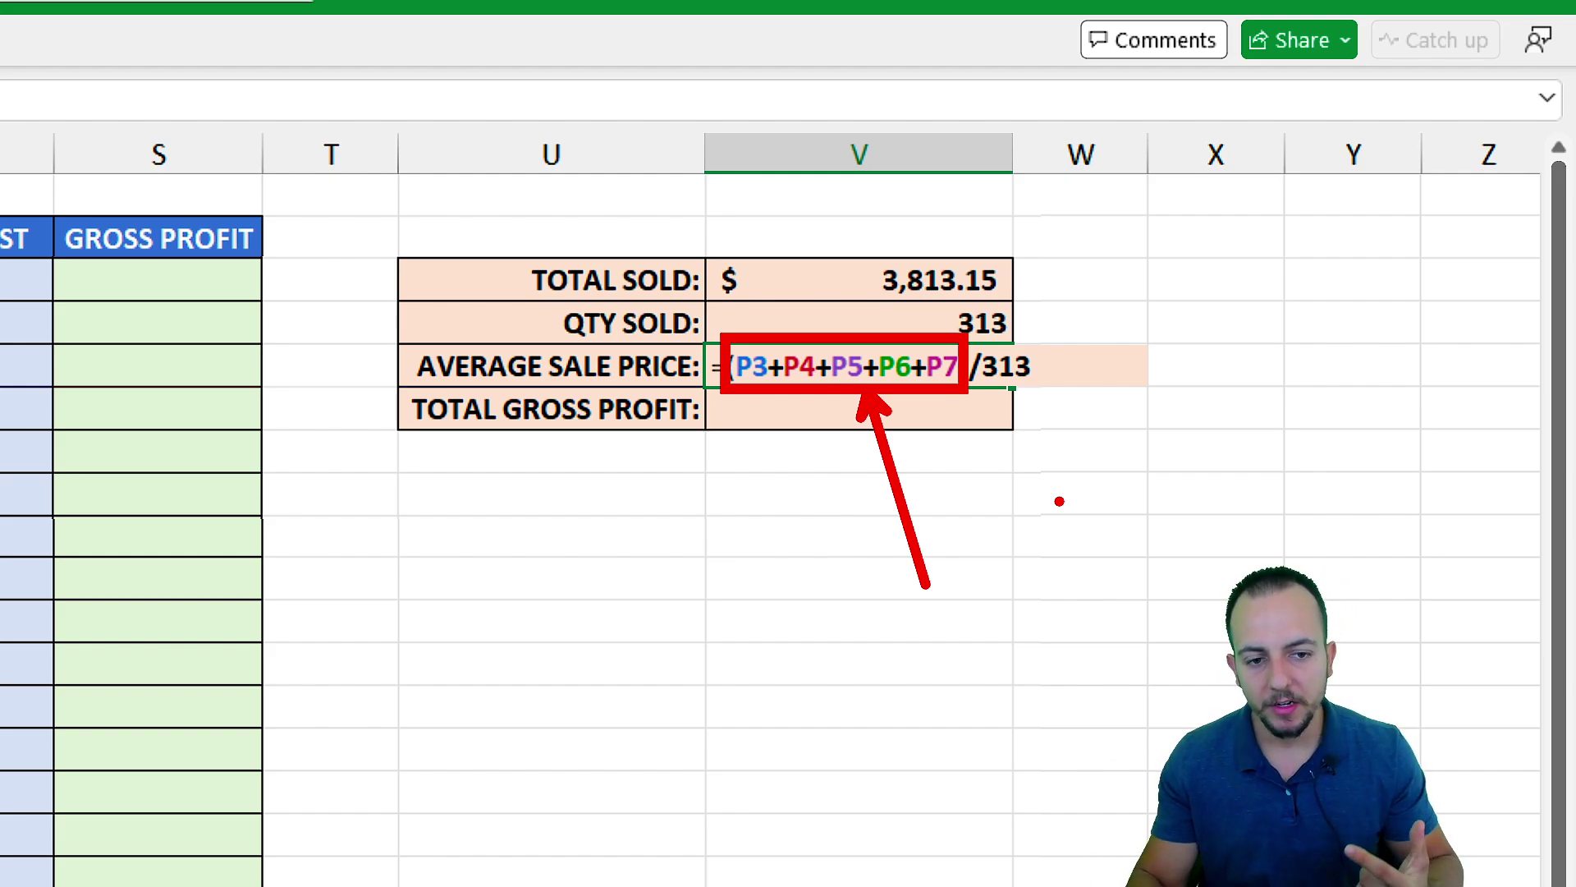
key("Escape")
key("Escape")
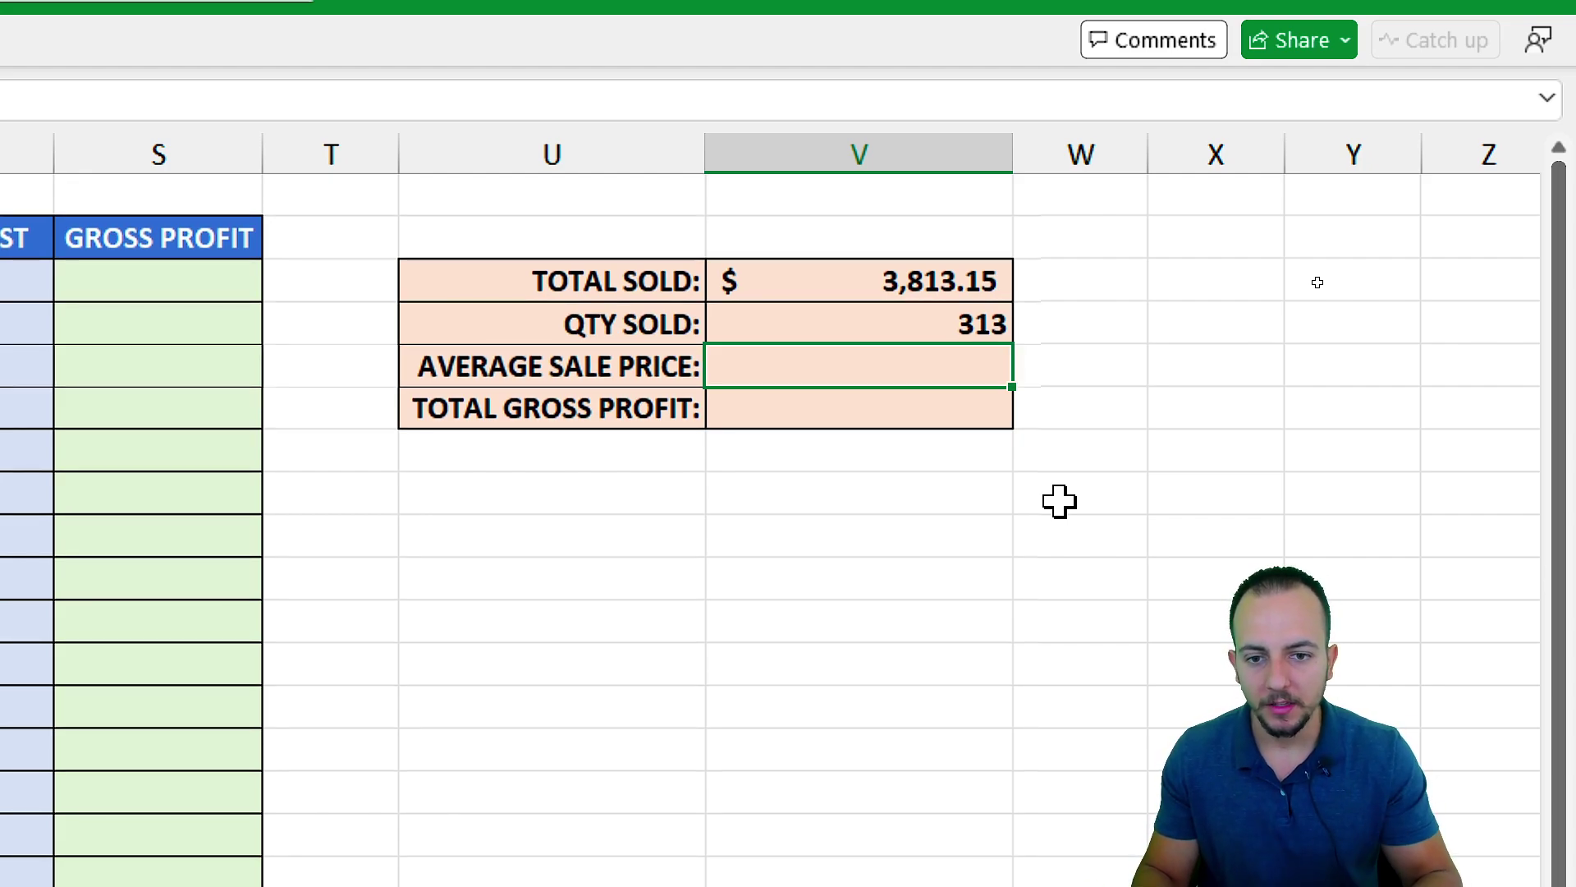
- Calculate AVERAGE SALE PRICE in V5 by averaging the entire TOTAL PRICE column with =AVERAGE(P:P)
type("=")
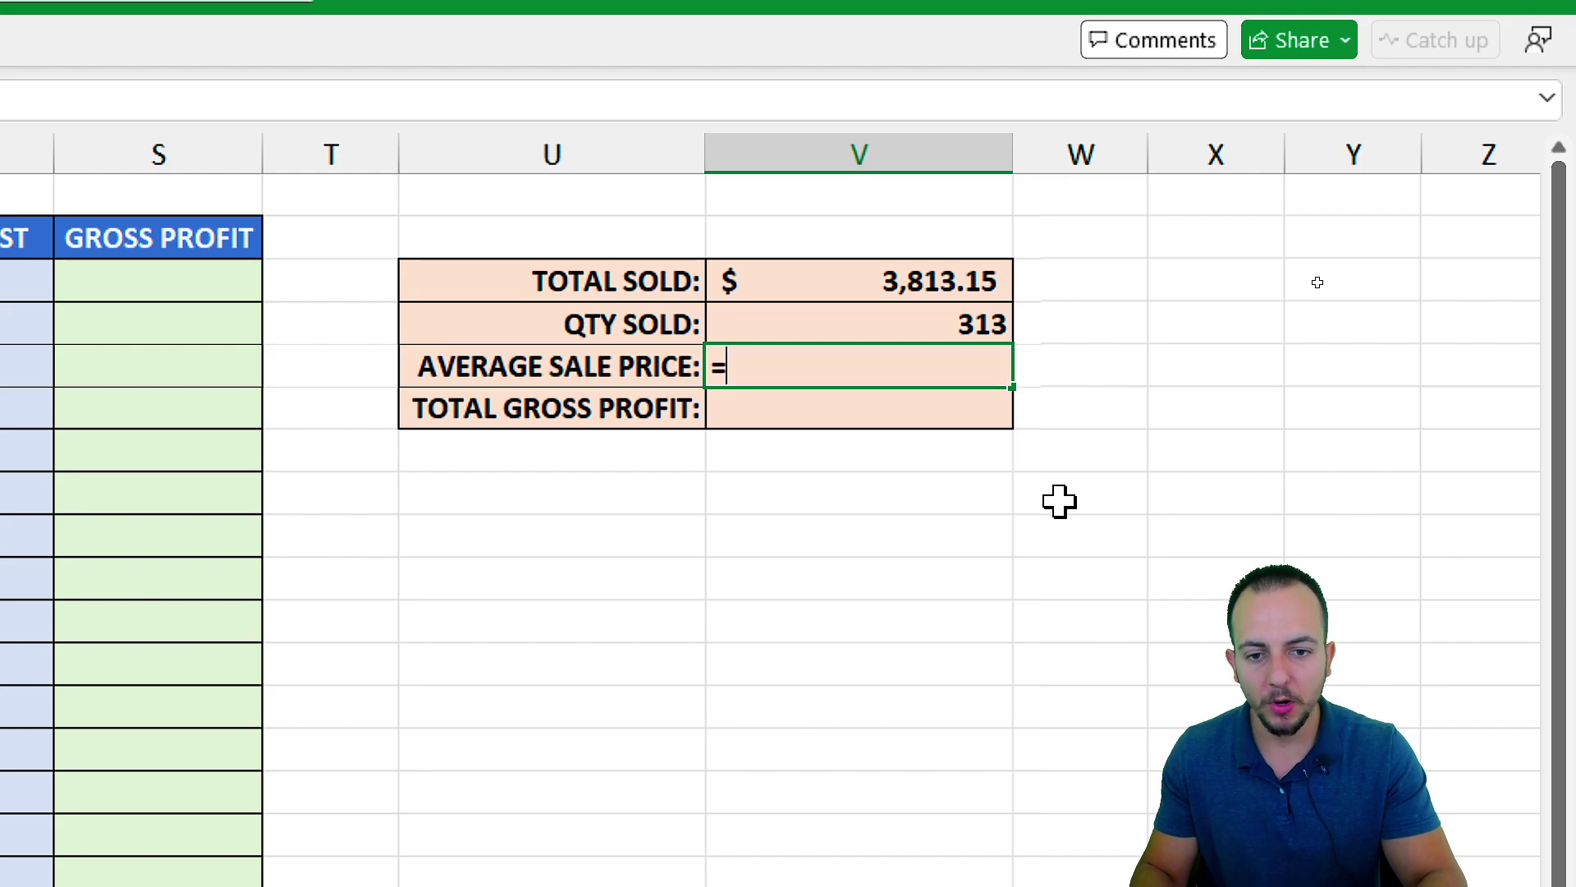
type("AVE")
key("Down")
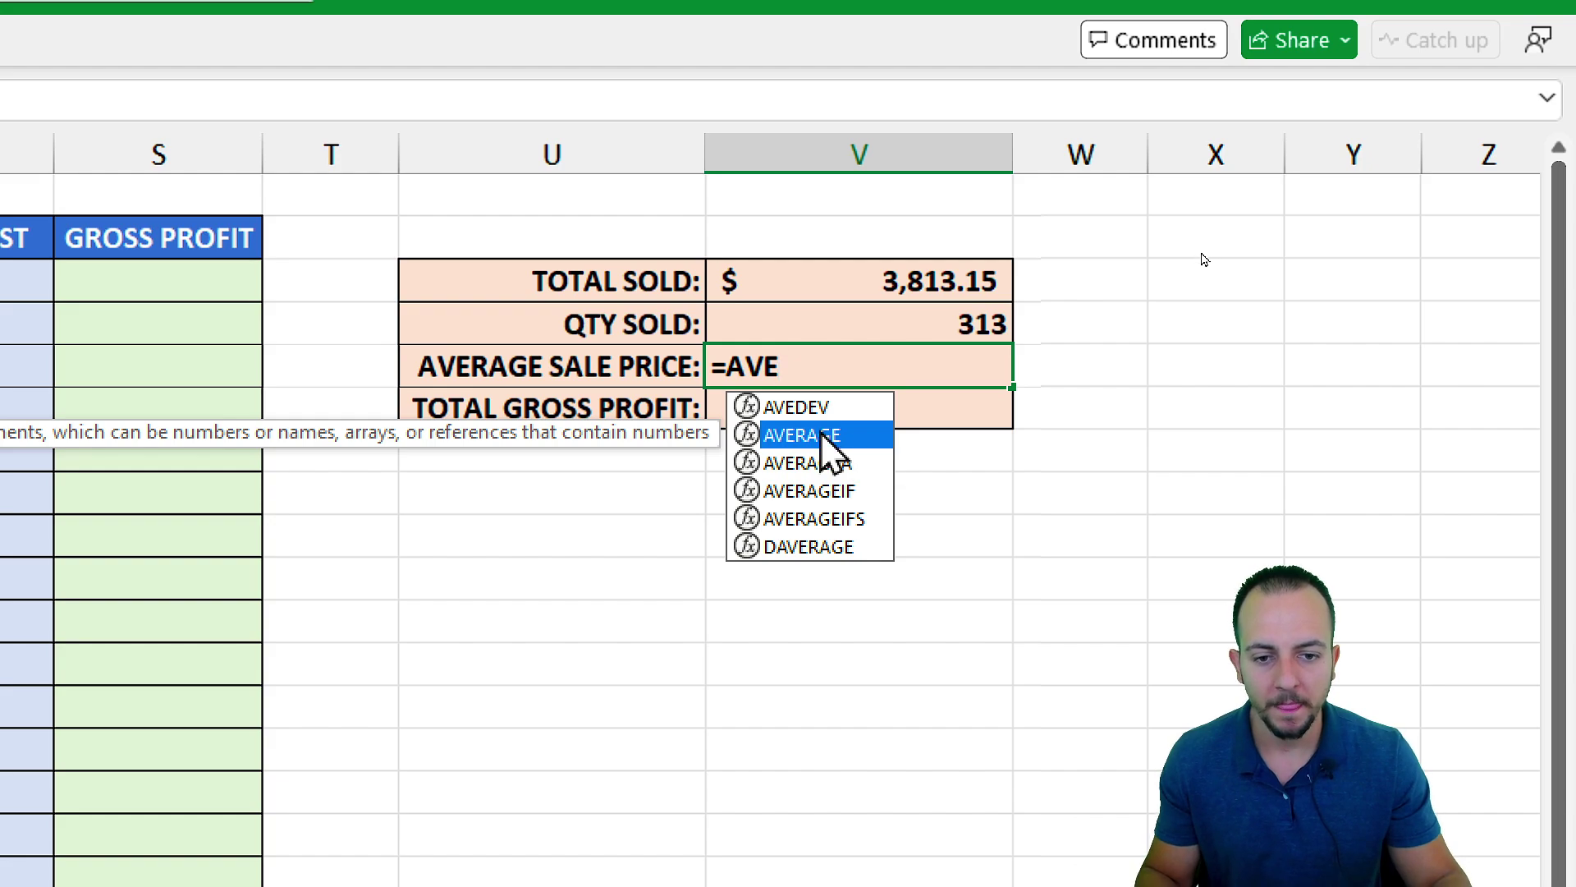
key("Tab")
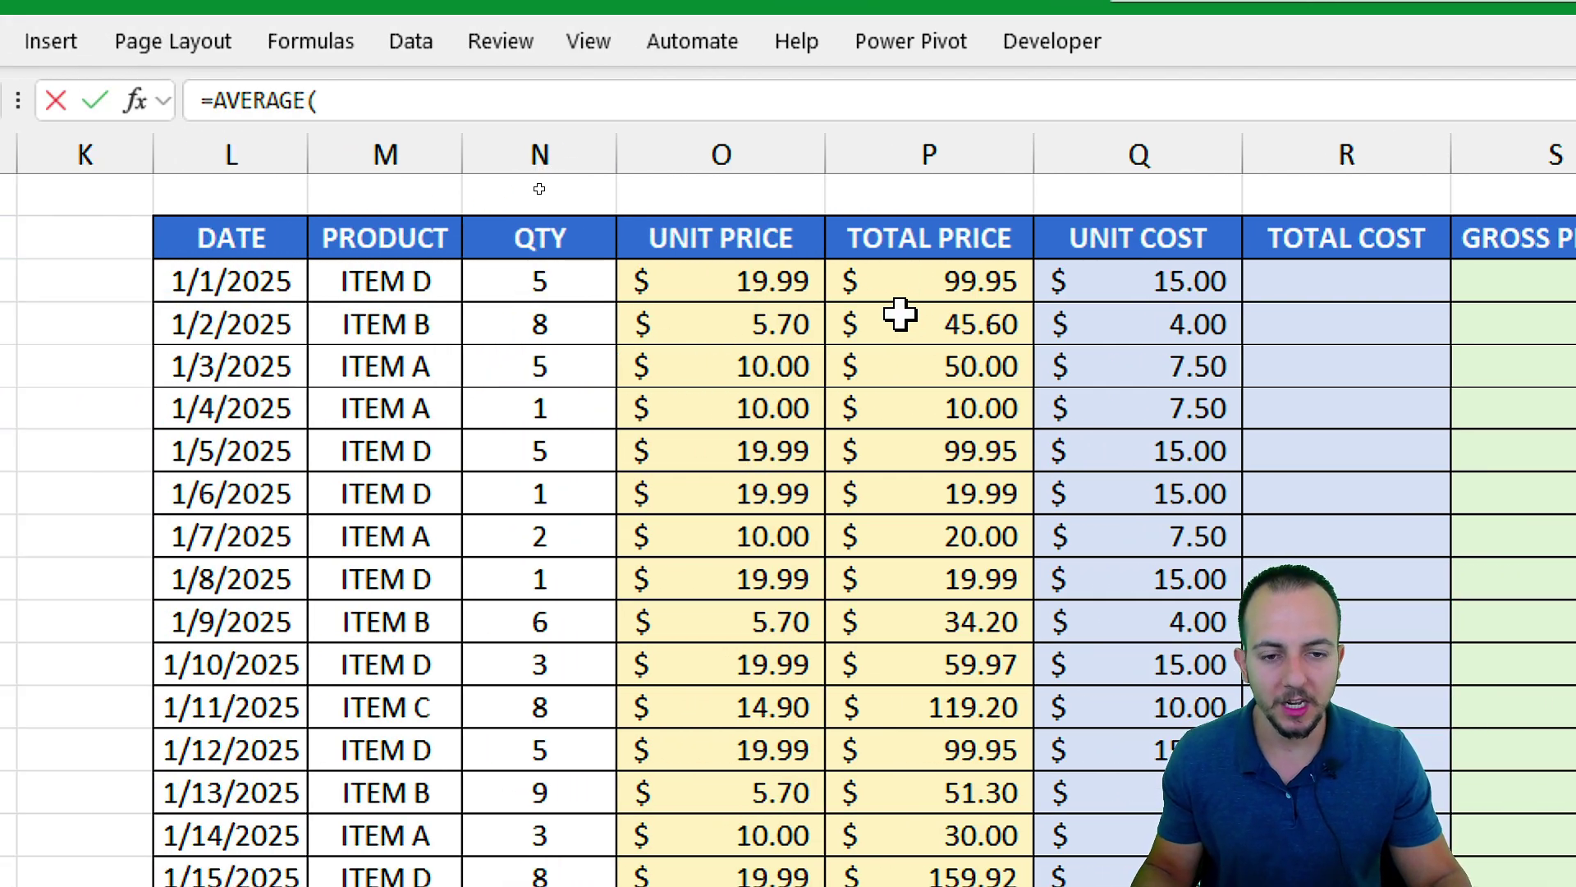
left_click_drag(908, 281, 932, 603)
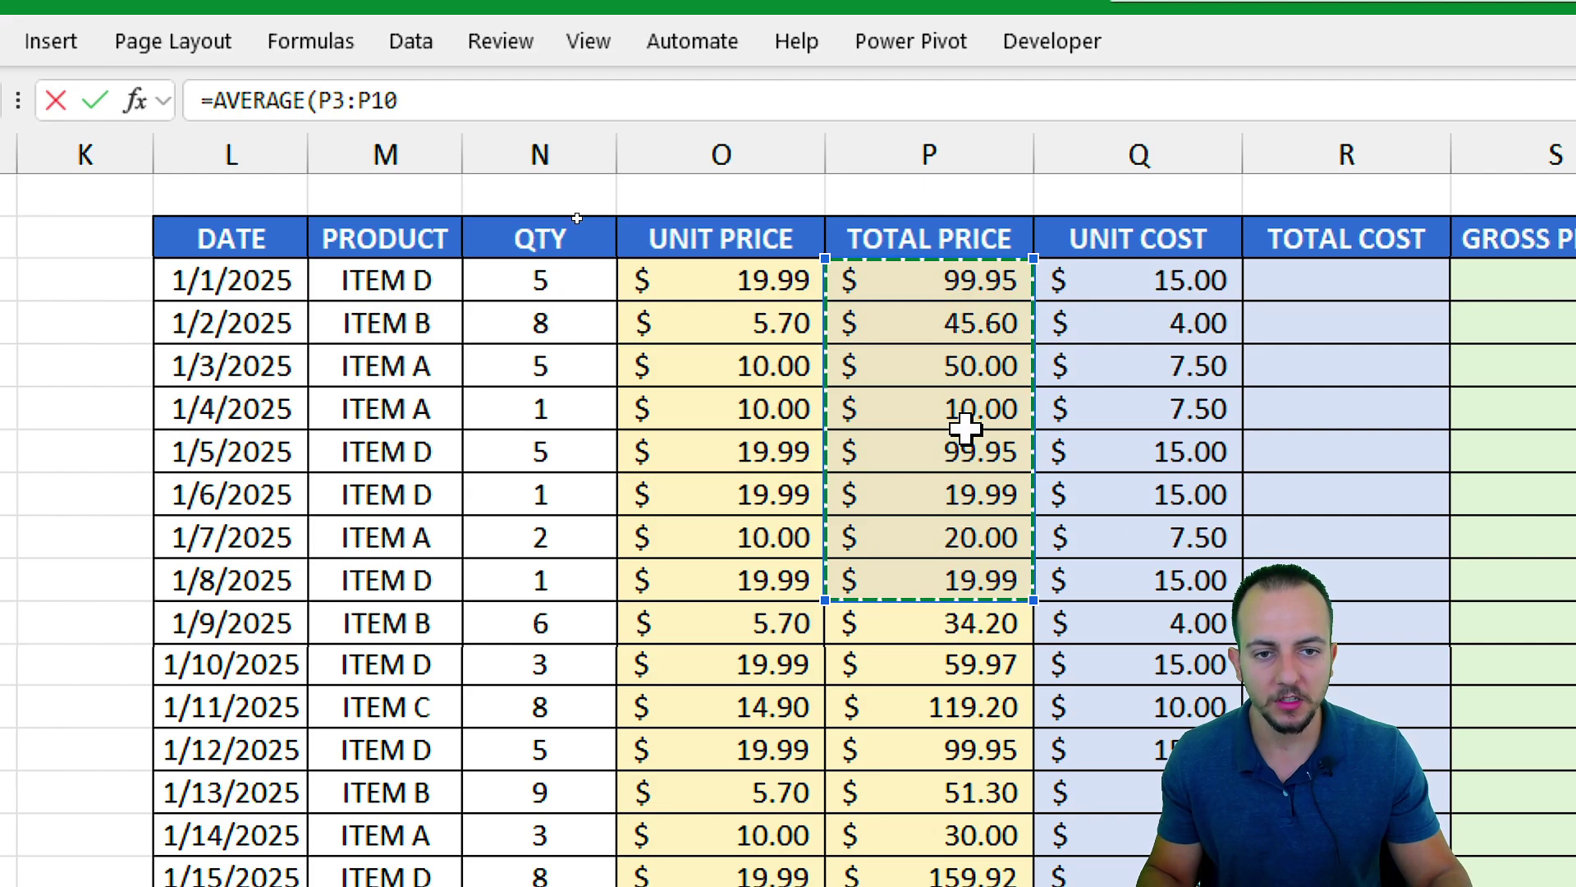
left_click(983, 155)
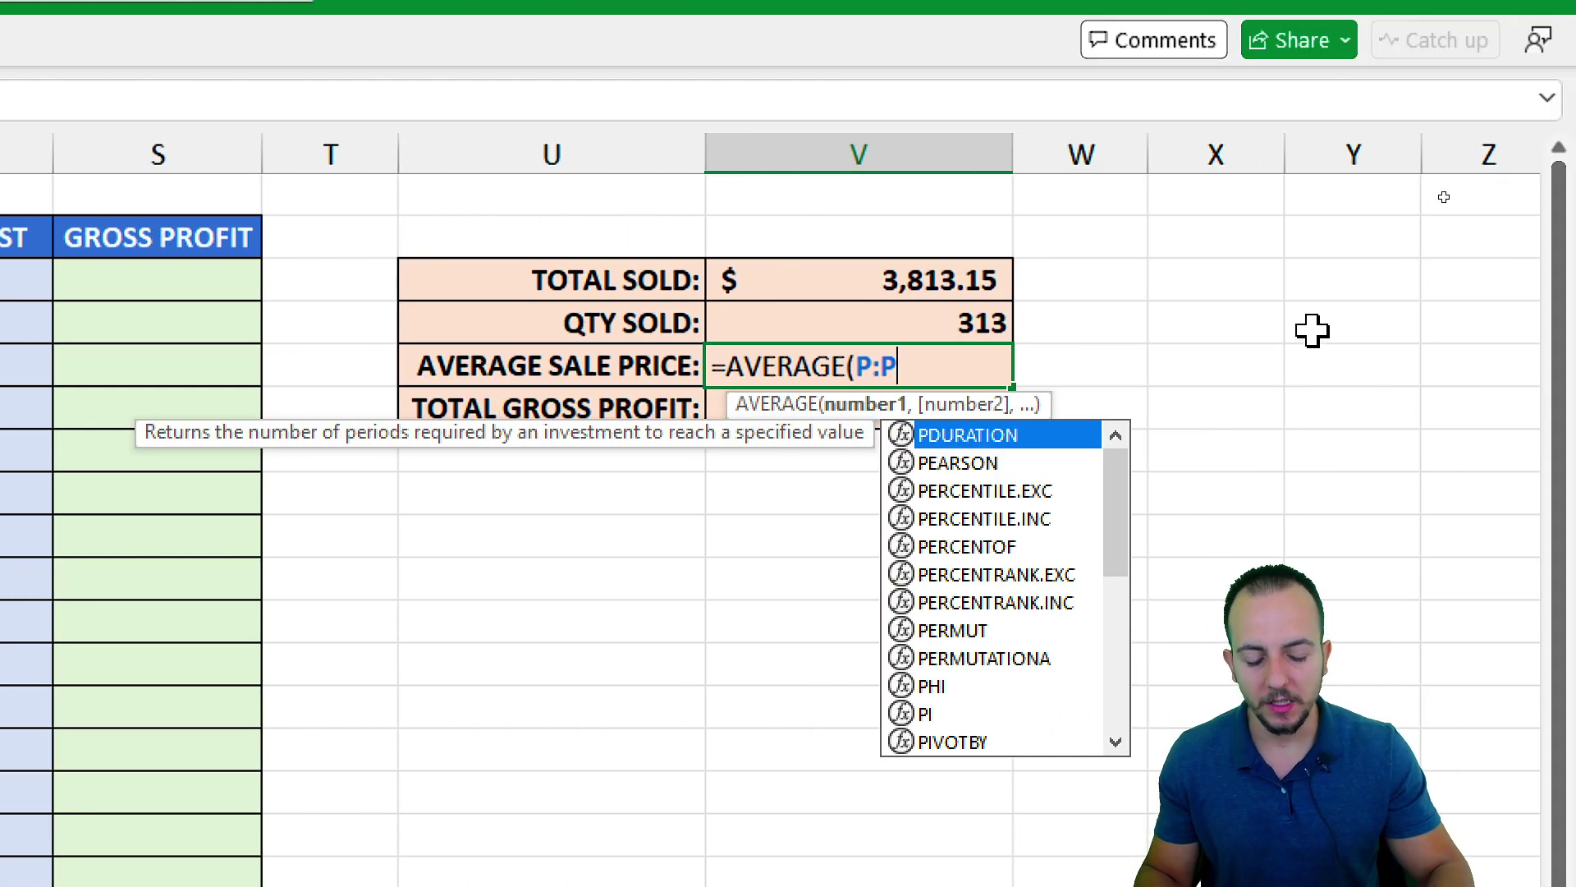
key("Return")
- Apply the dollar Accounting number format to the AVERAGE SALE PRICE value in V5
left_click(936, 364)
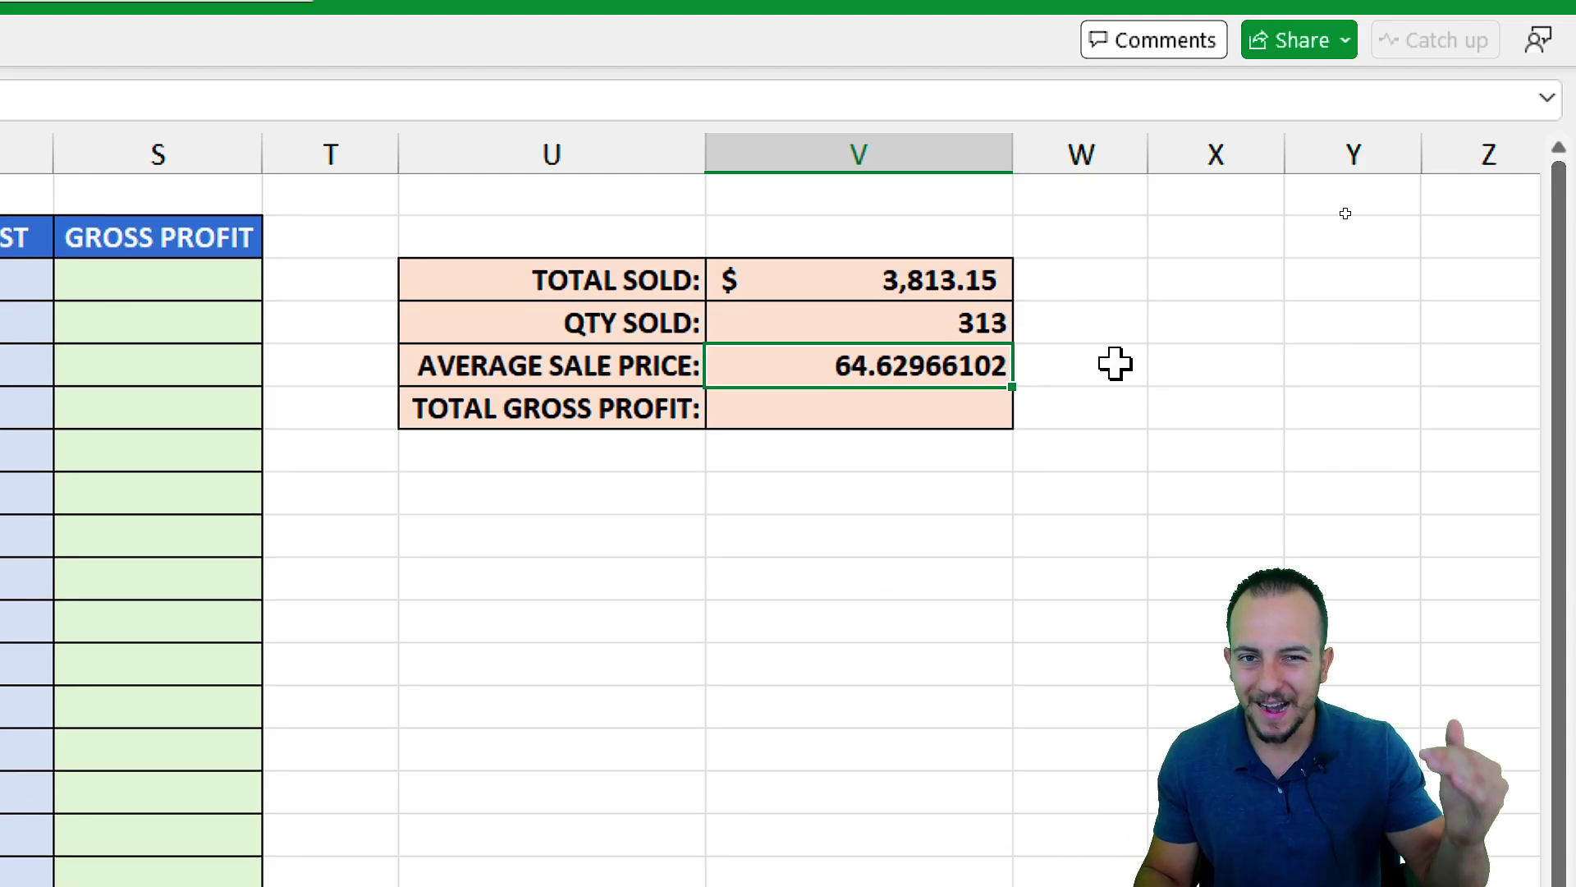
right_click(878, 371)
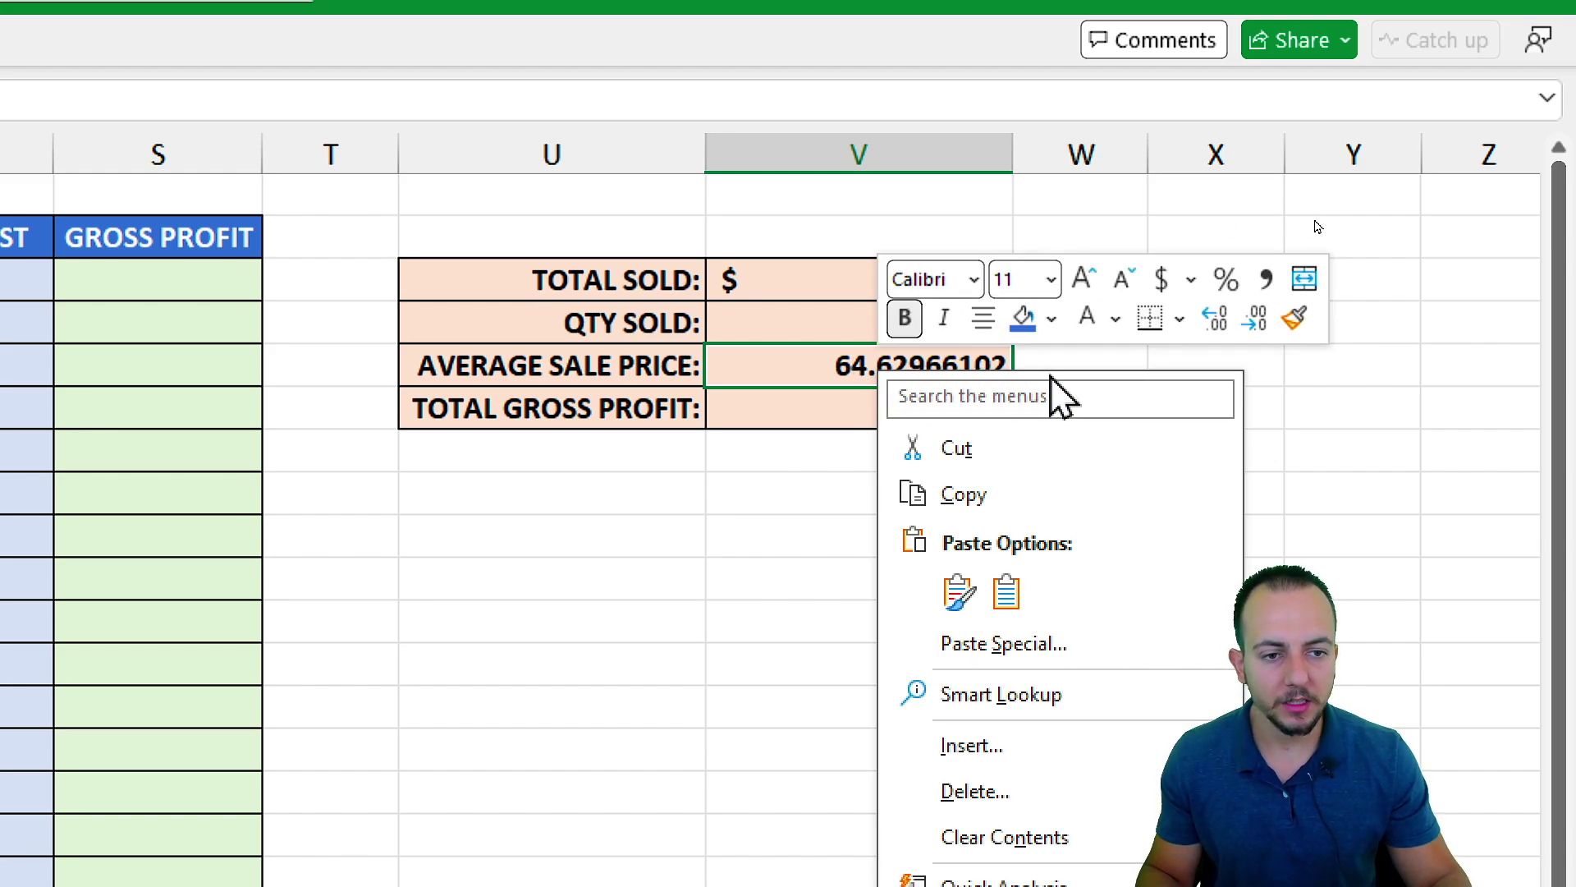
left_click(1160, 283)
left_click(873, 410)
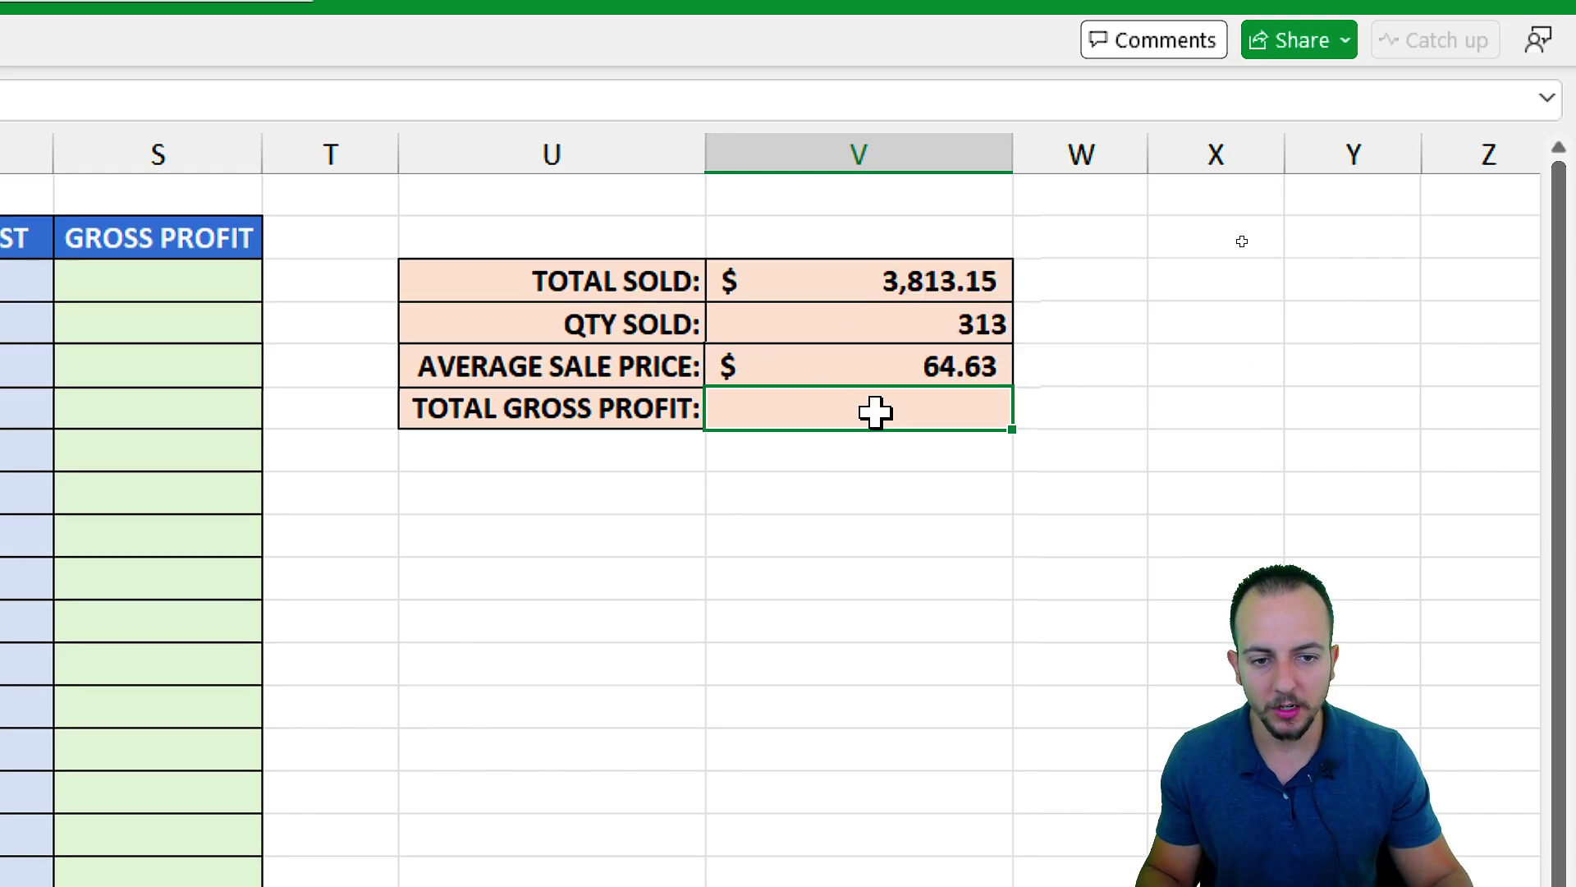
mouse_move(640, 405)
left_mouse_down()
mouse_move(802, 418)
mouse_move(668, 408)
left_mouse_up()
left_click(813, 411)
left_click(637, 408)
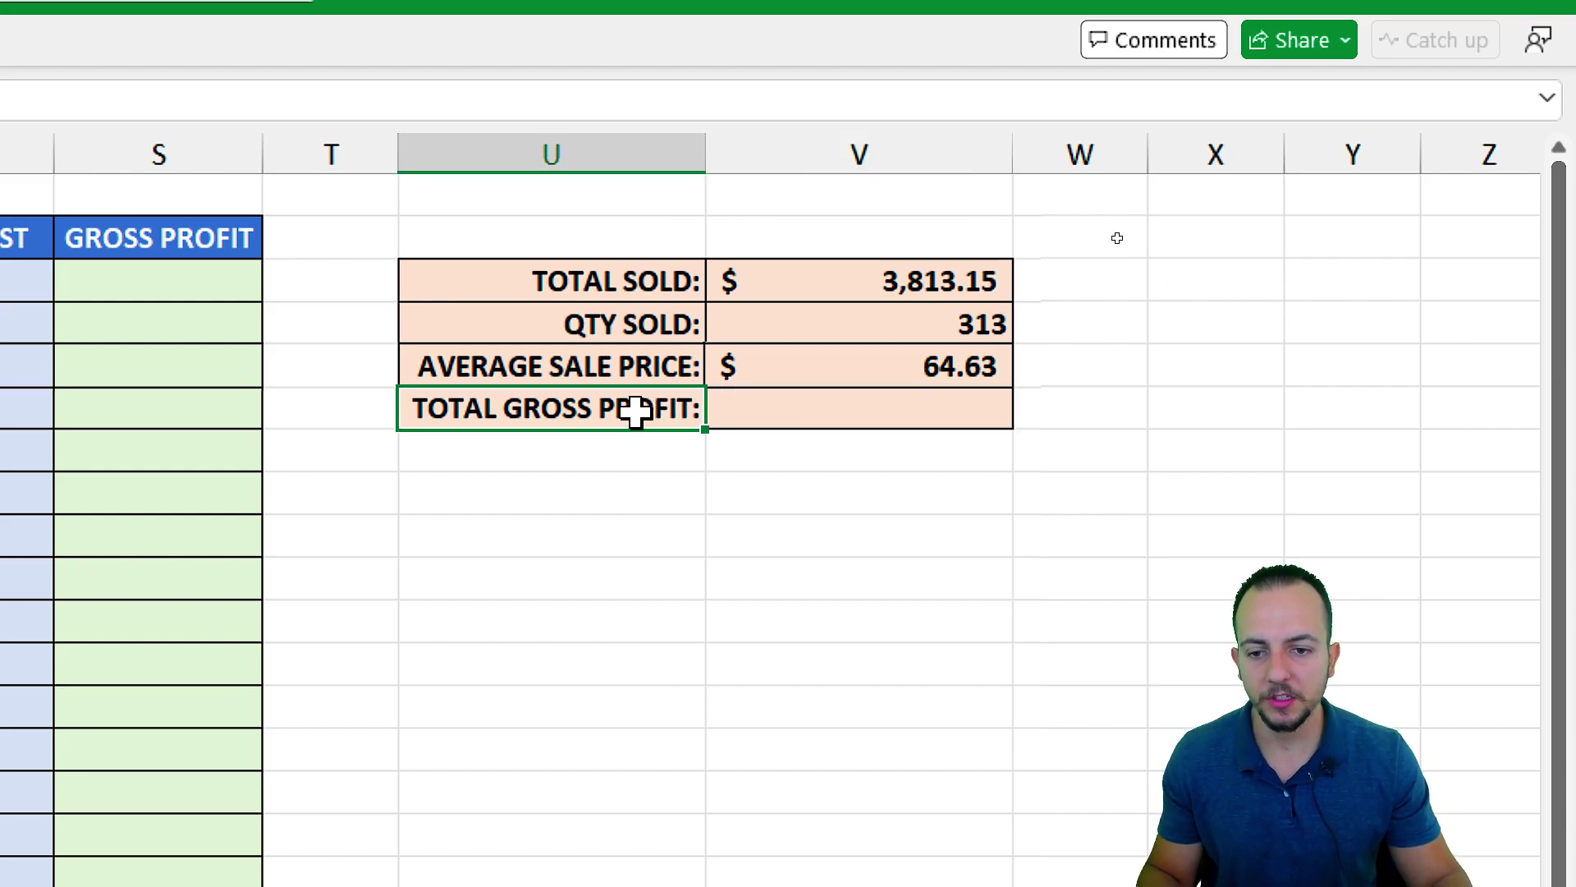
left_click(791, 422)
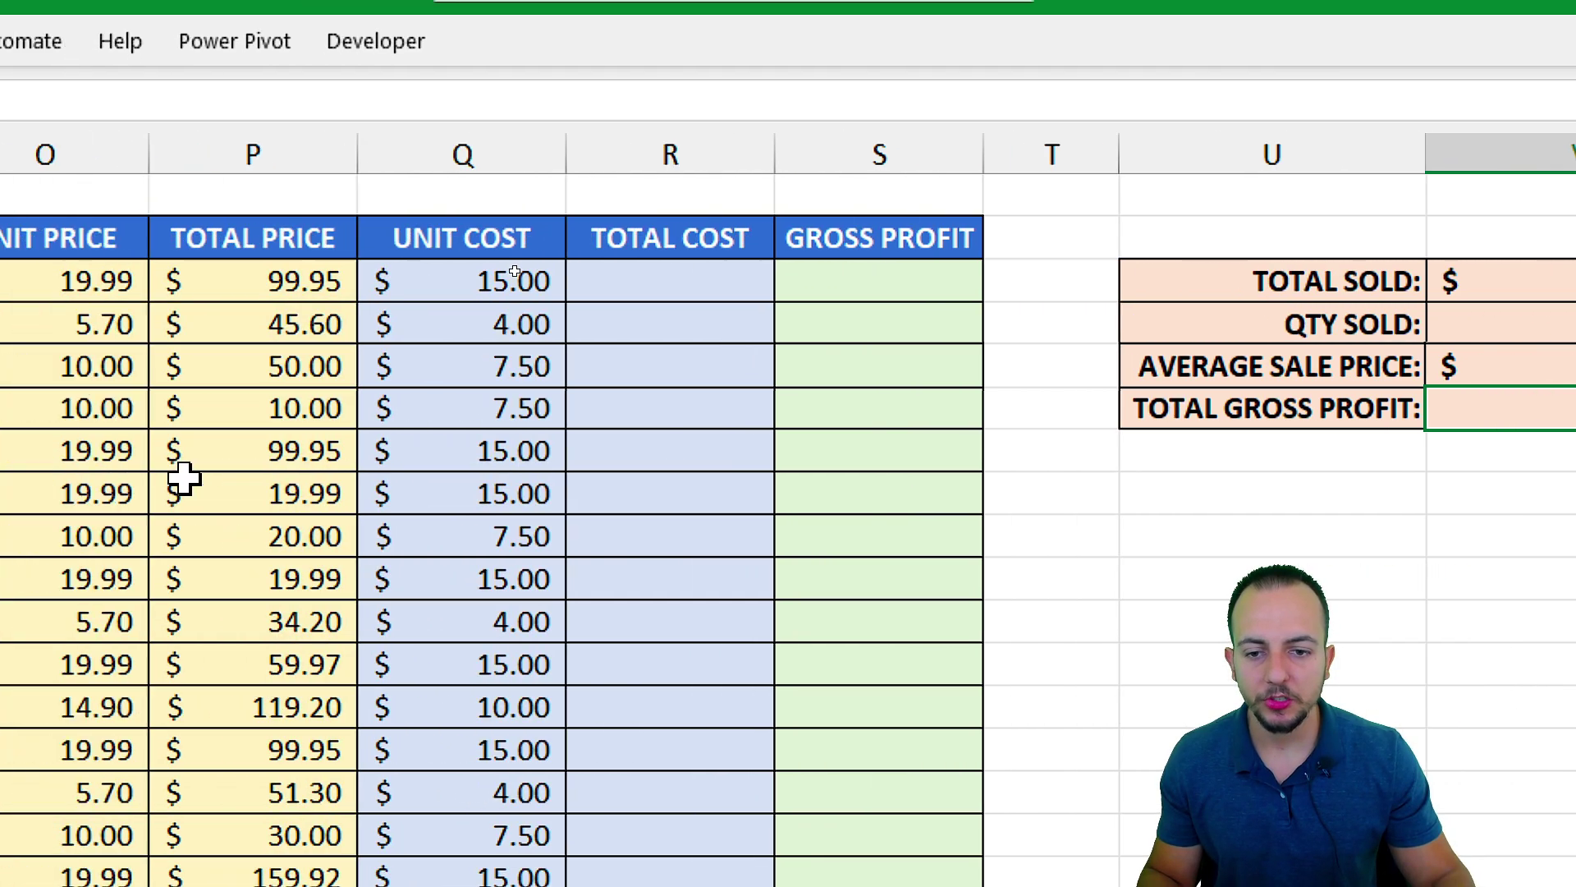
left_click(998, 267)
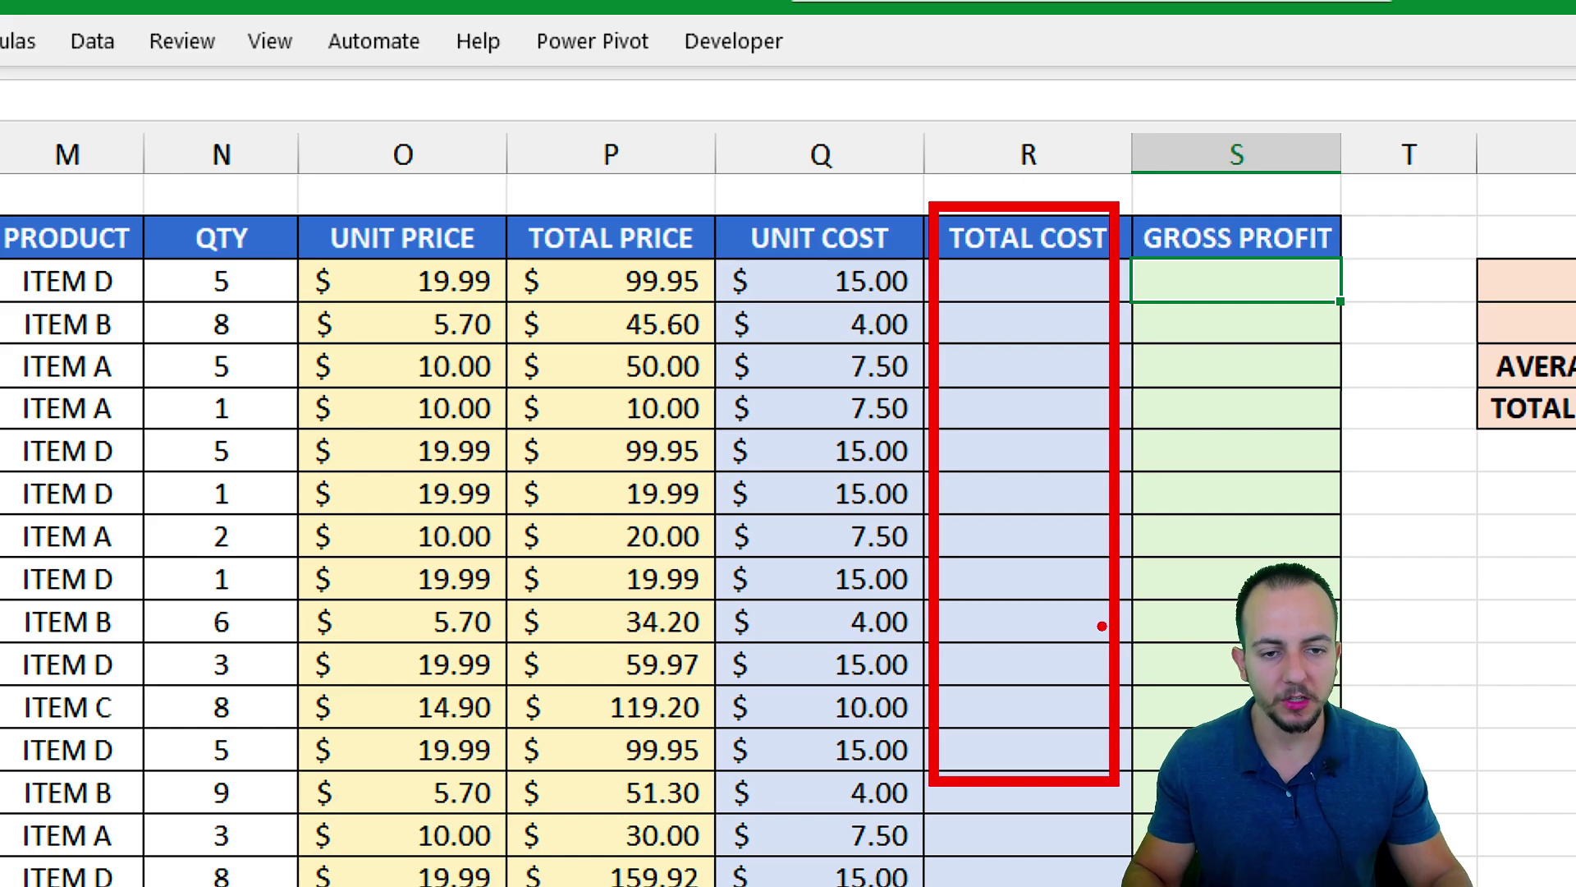
- Calculate TOTAL COST in R3 as unit cost times quantity with =Q3*N3, and fill the formula down the column
left_click(1057, 283)
type("=")
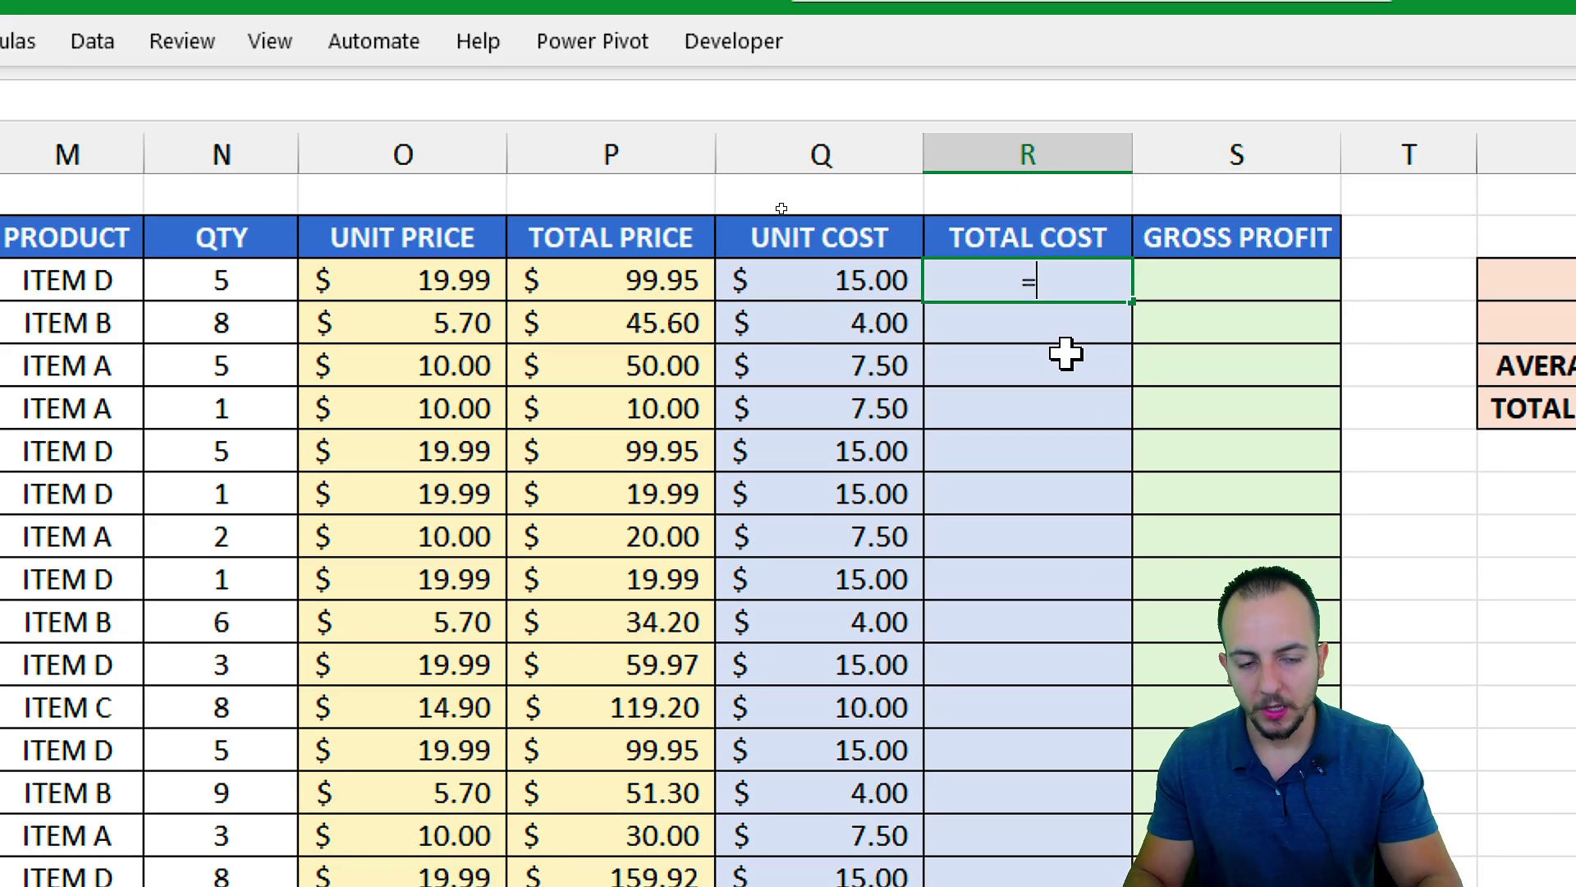
left_click(906, 296)
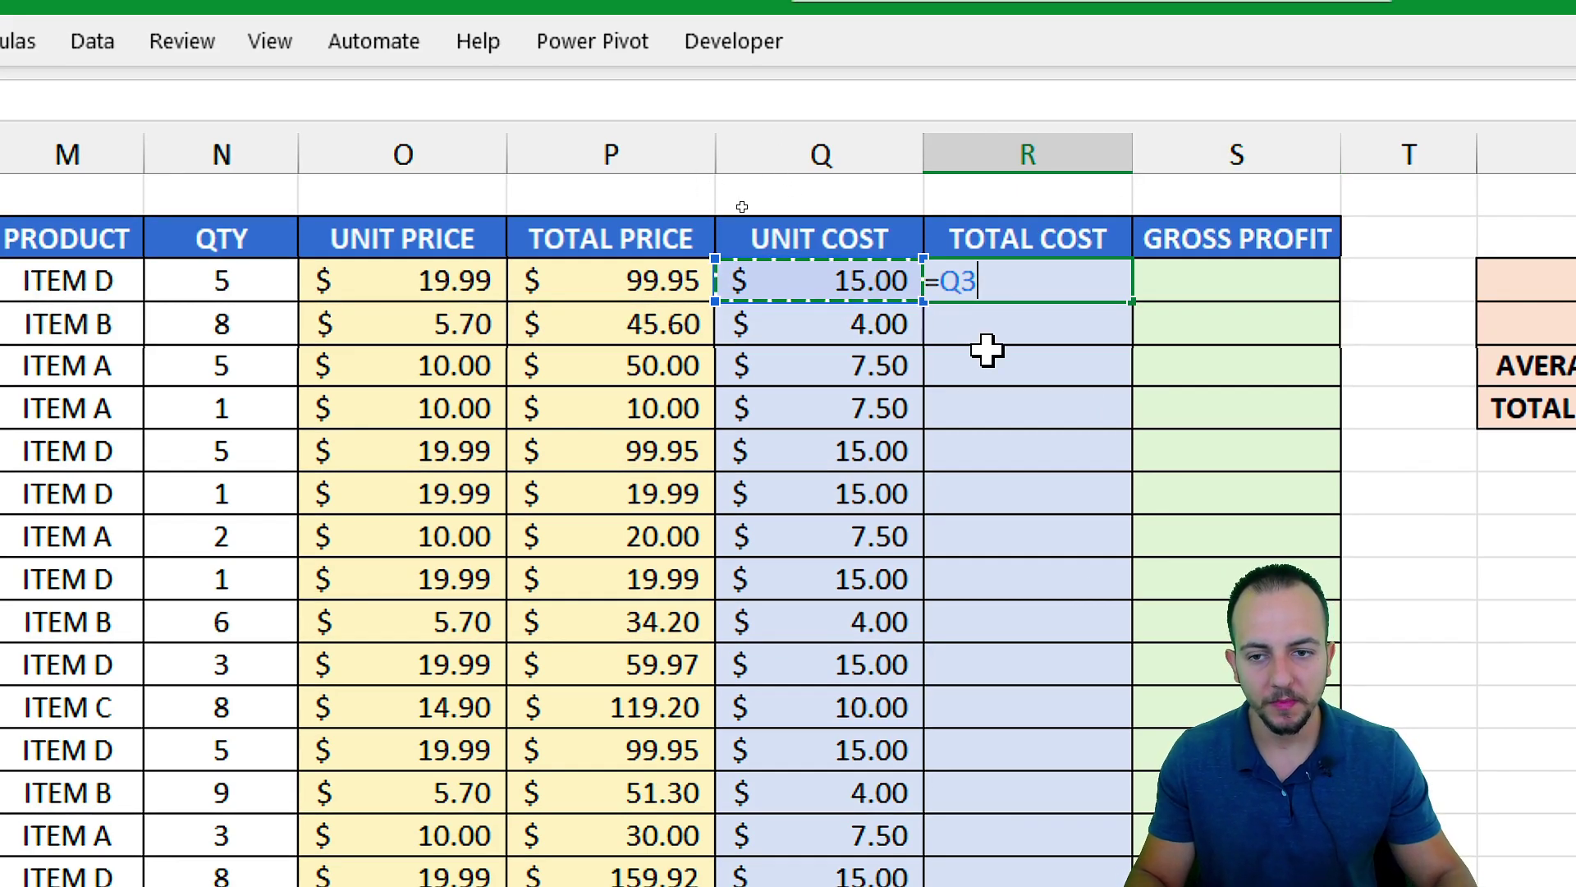
type("*")
left_click(197, 282)
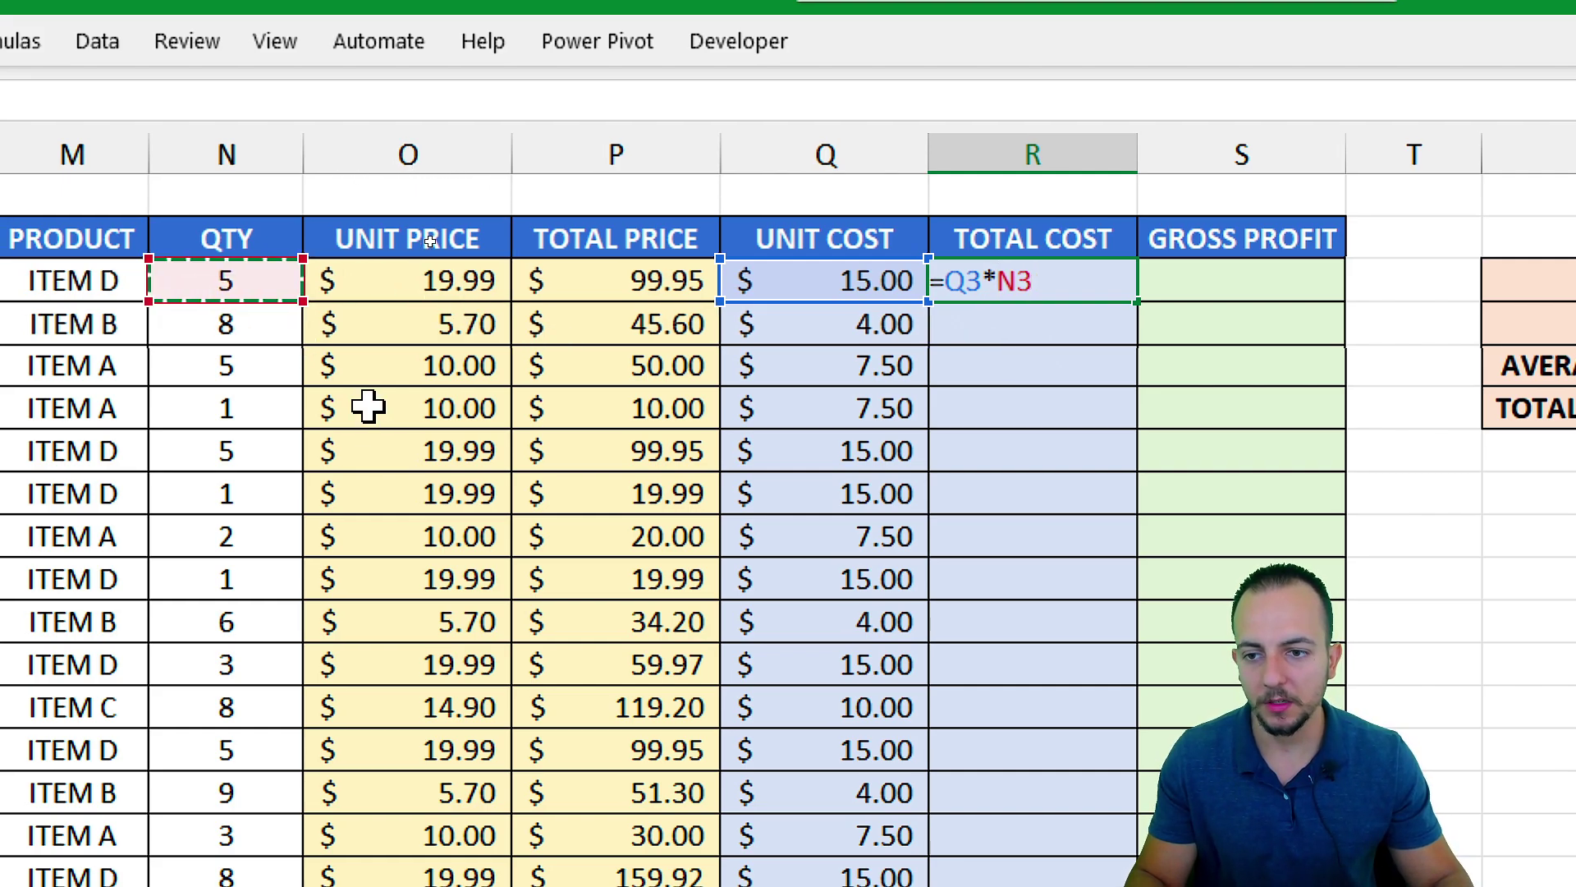
key("Return")
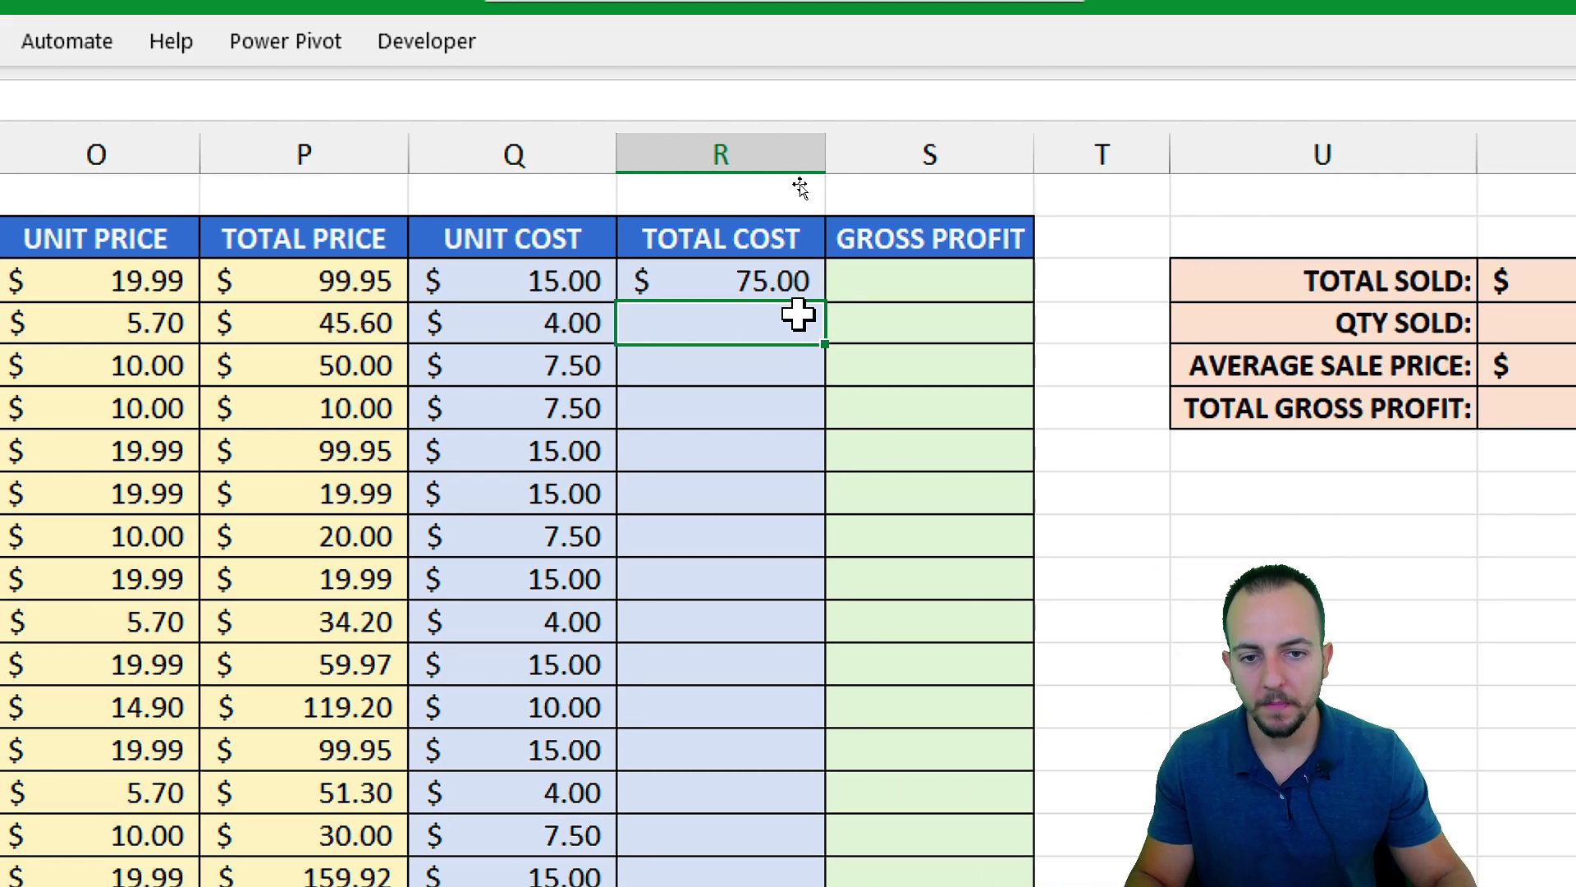
left_click(788, 284)
double_click(825, 305)
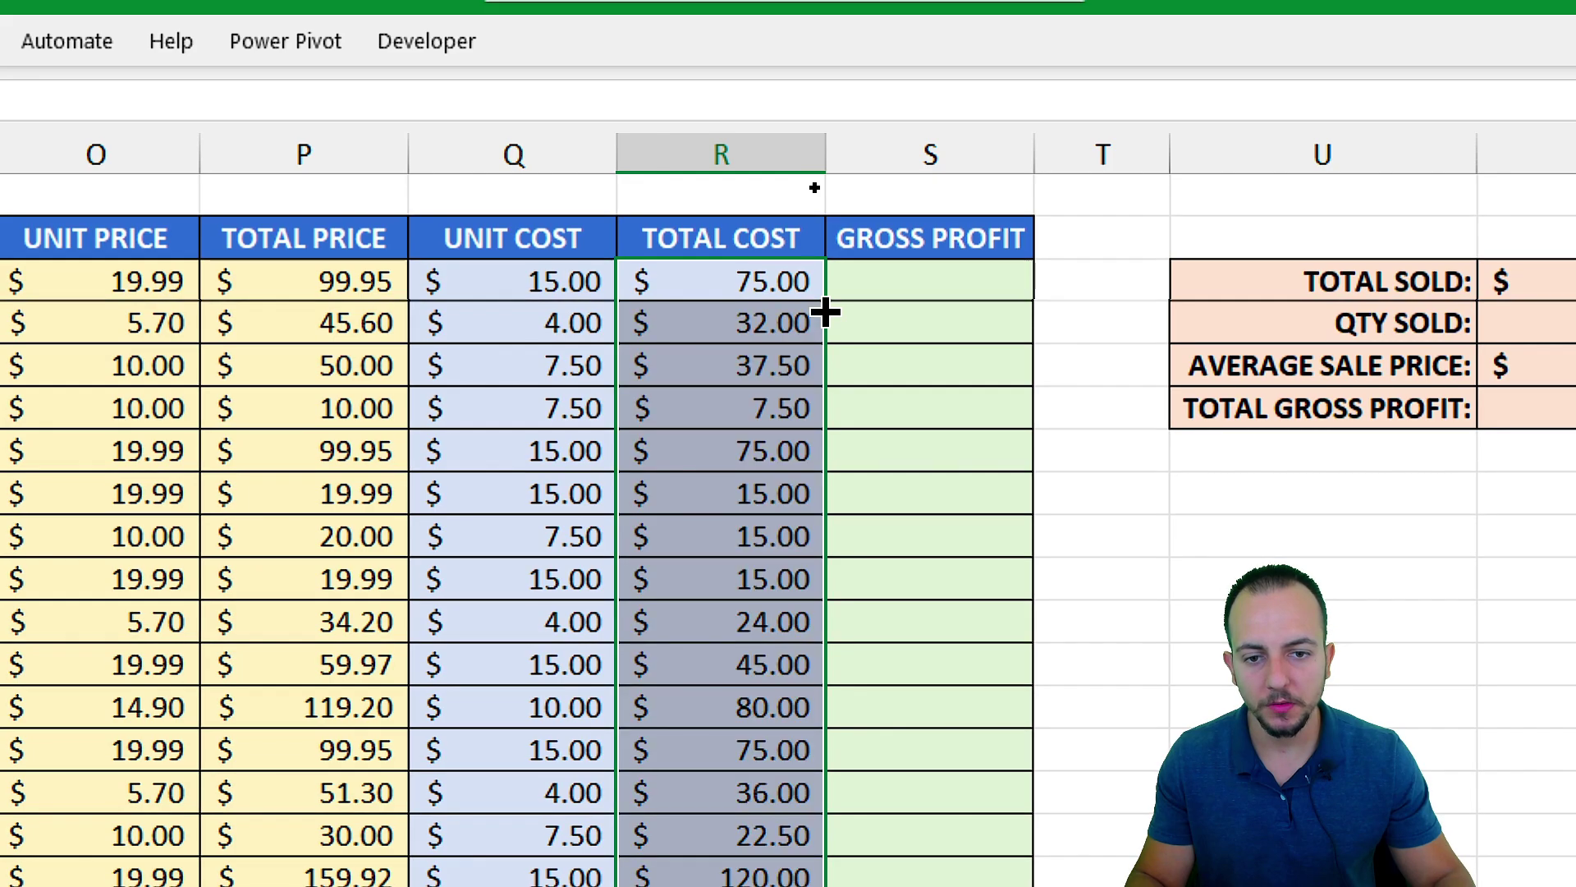
- Calculate GROSS PROFIT in S3 as total price minus total cost with =P3-R3, and fill the formula down the column
left_click(887, 281)
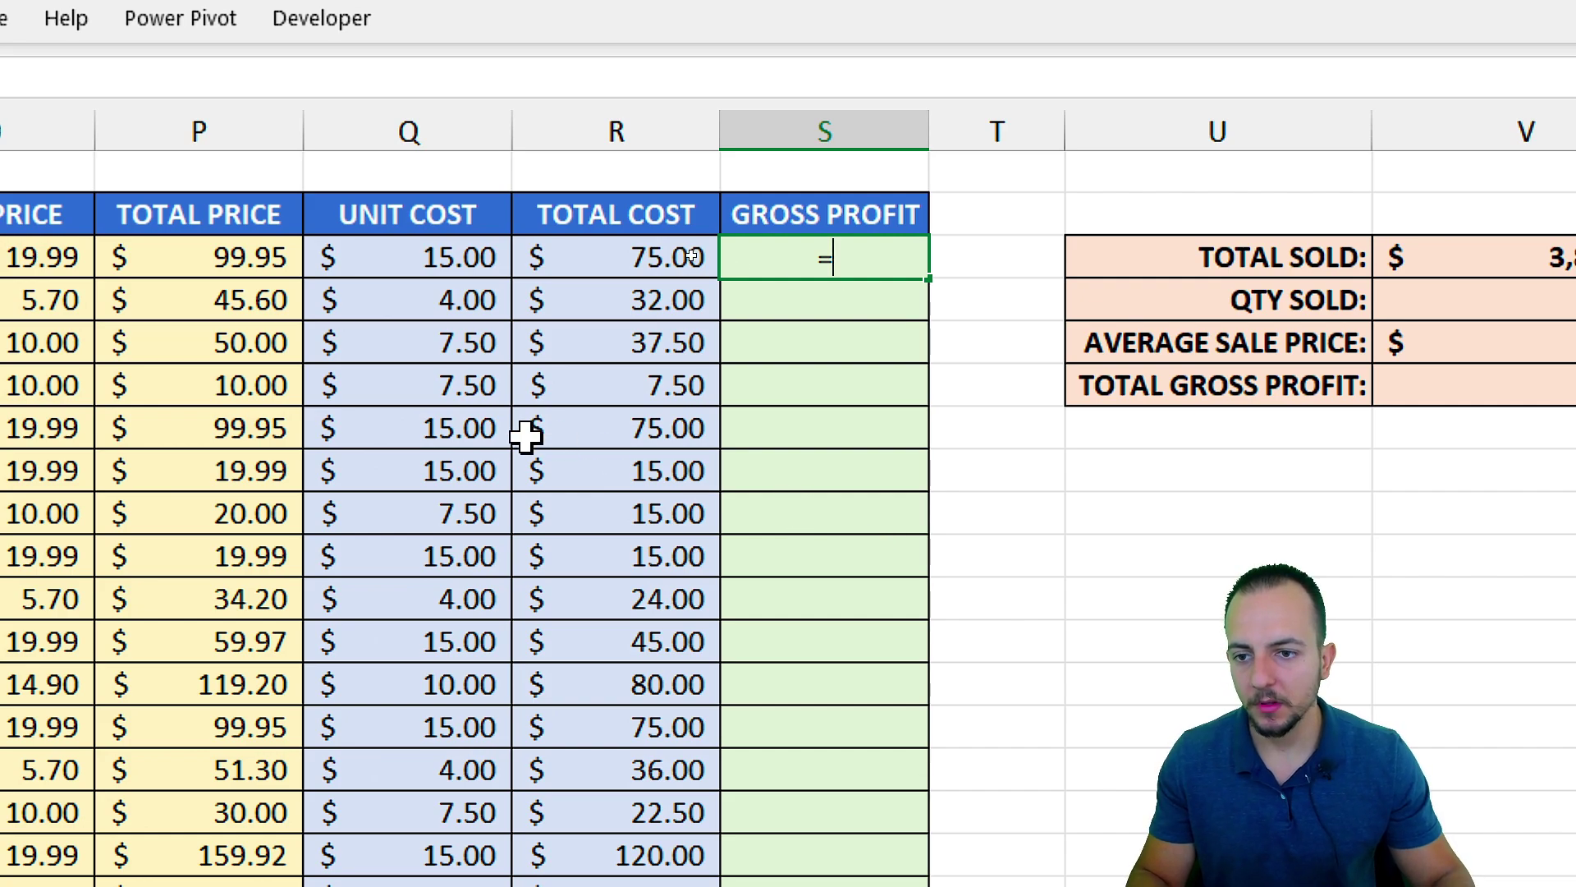
left_click(252, 256)
type("-")
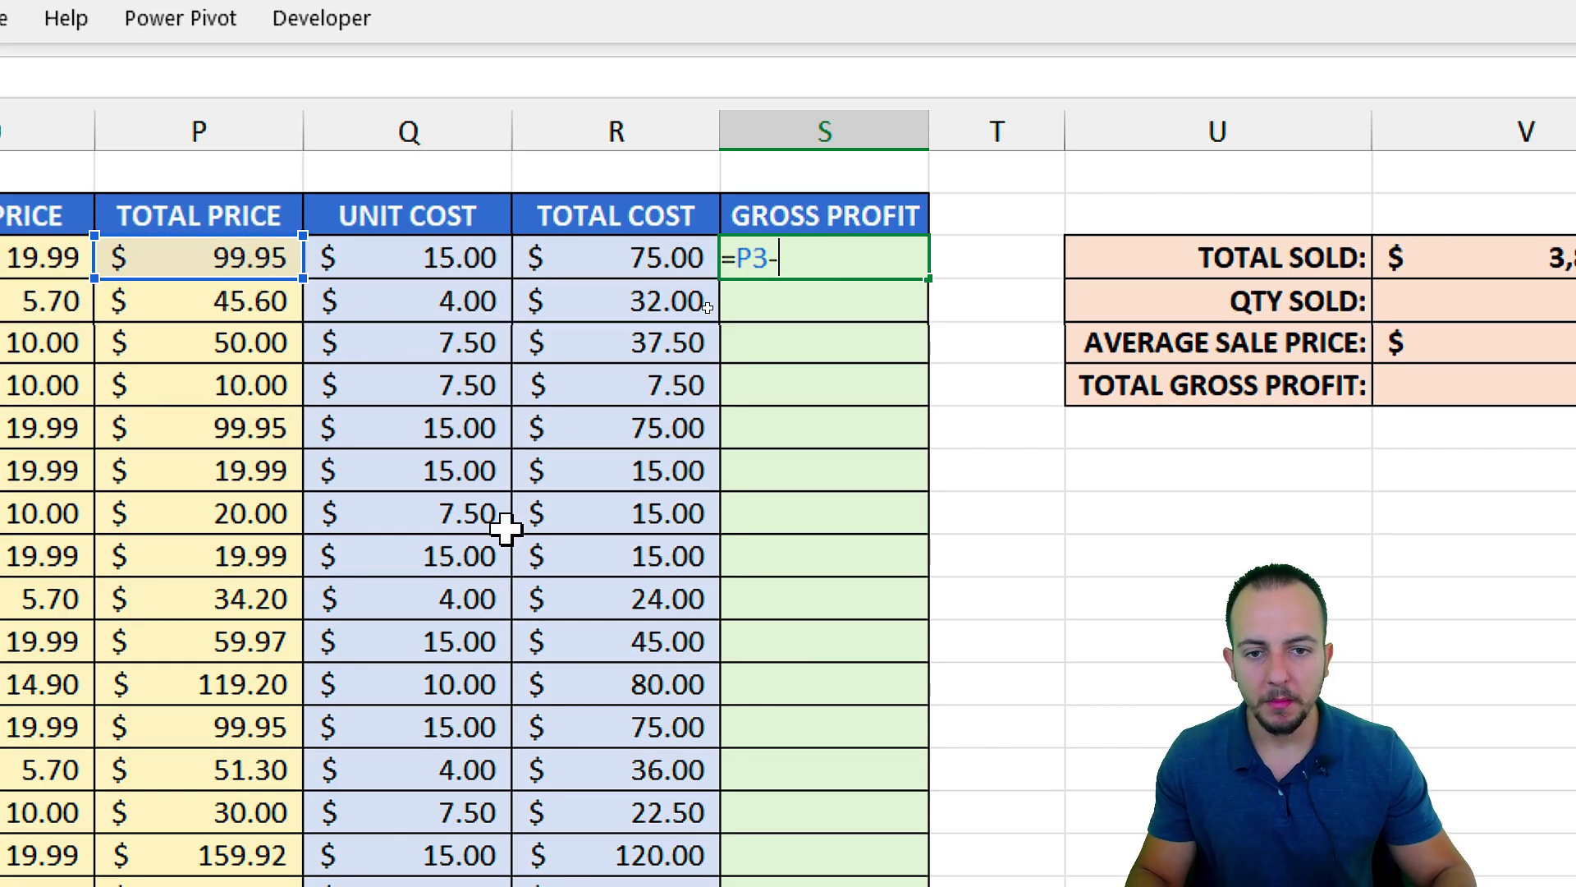
left_click(640, 258)
key("Return")
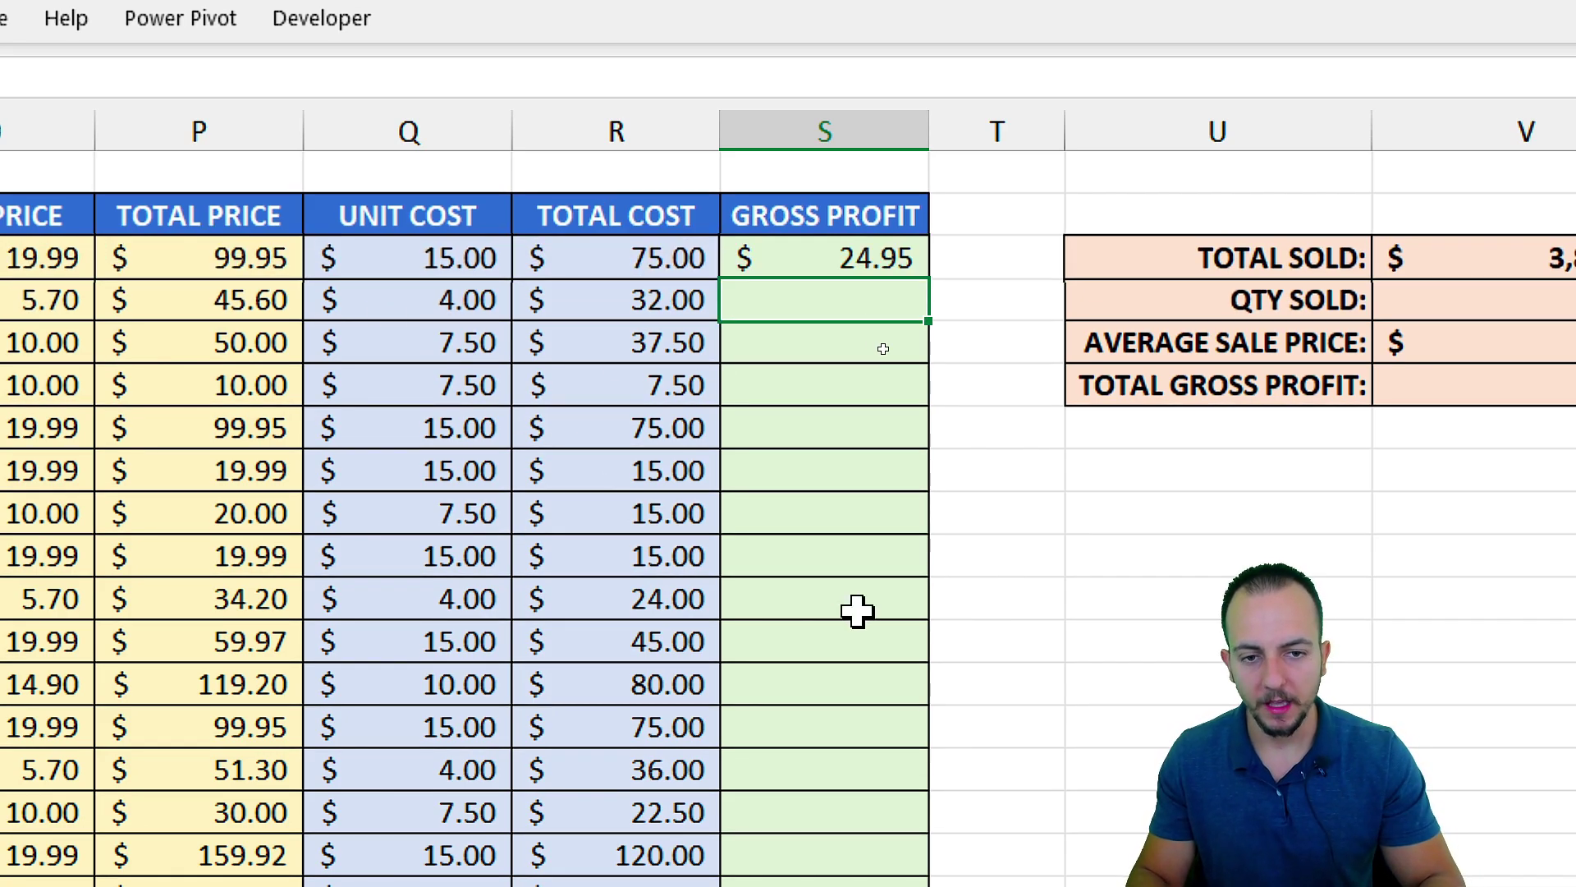
left_click(862, 257)
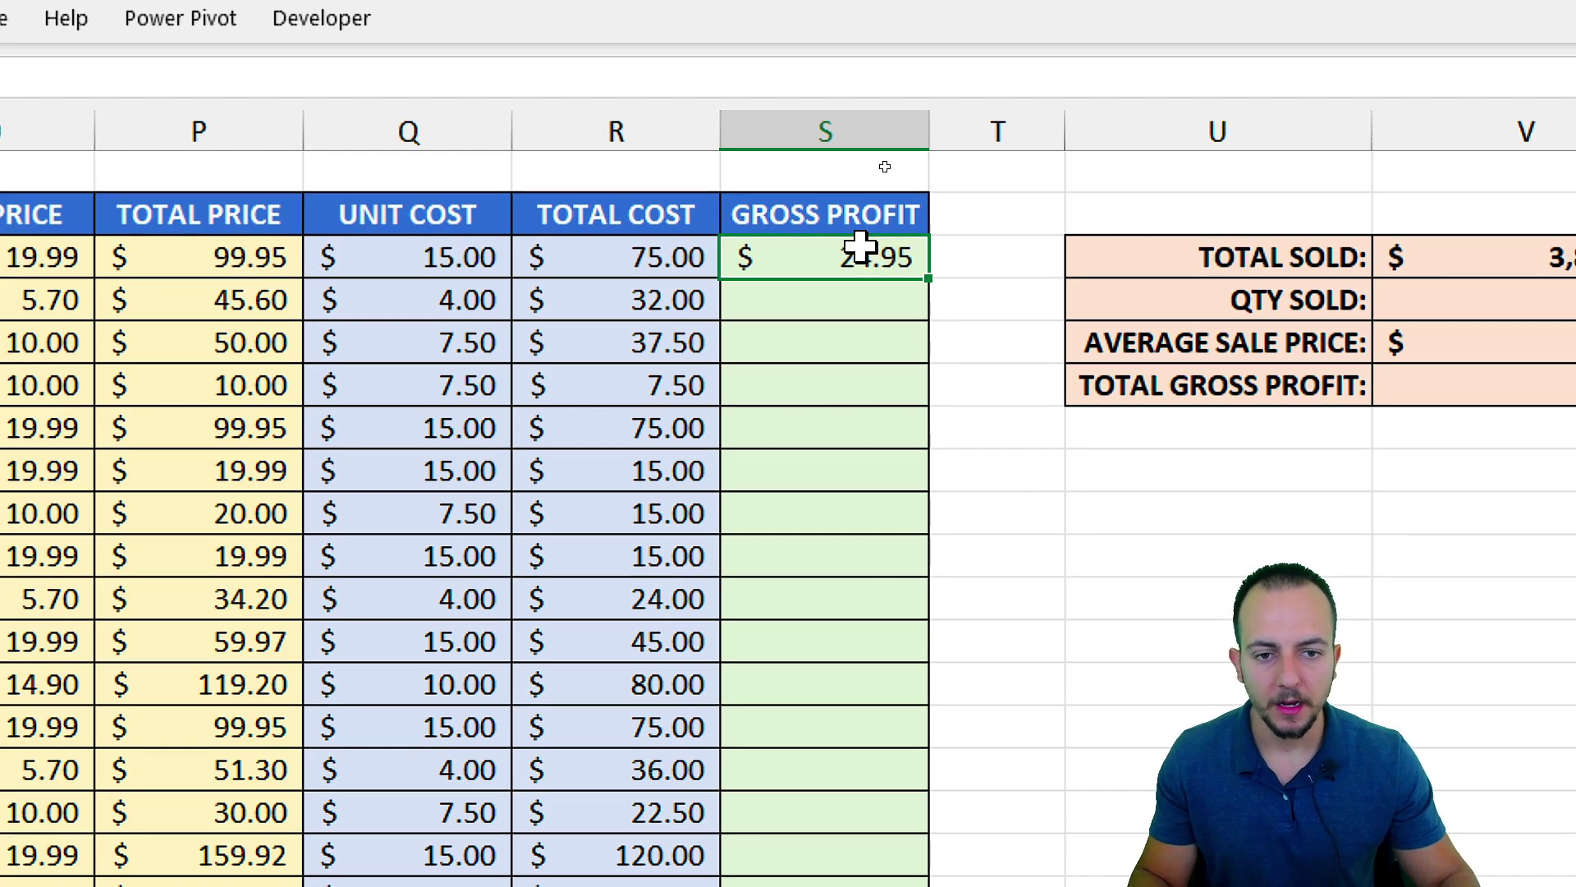
double_click(928, 279)
left_click(883, 254)
- Calculate TOTAL GROSS PROFIT in V6 by summing the entire GROSS PROFIT column with =SUM(S:S)
scroll(1404, 623, "right", 3)
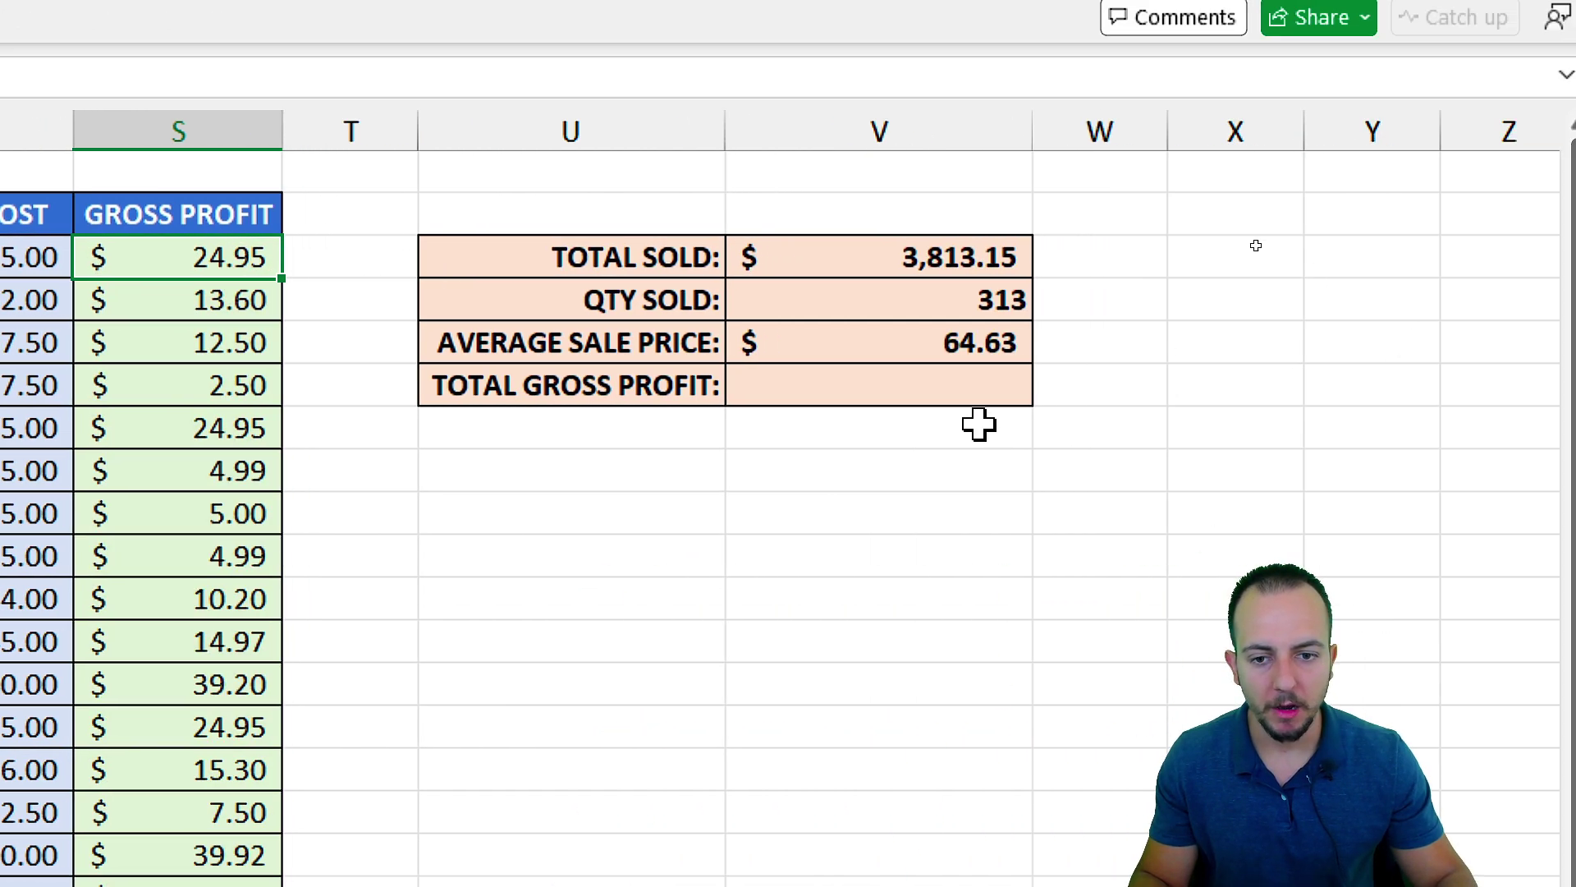
left_click(801, 395)
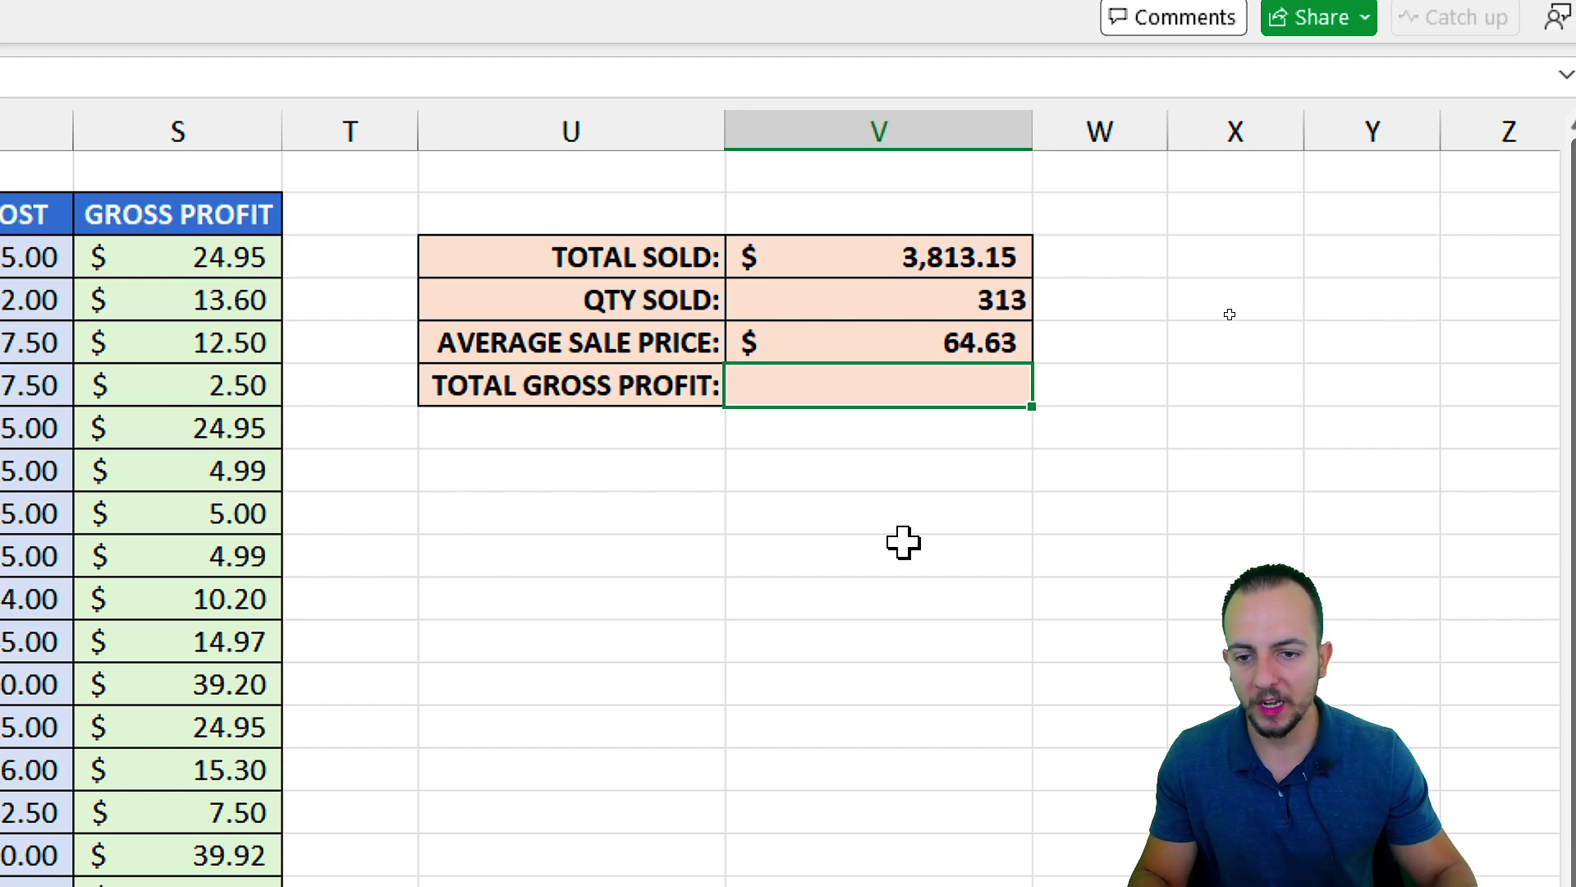
key("F2")
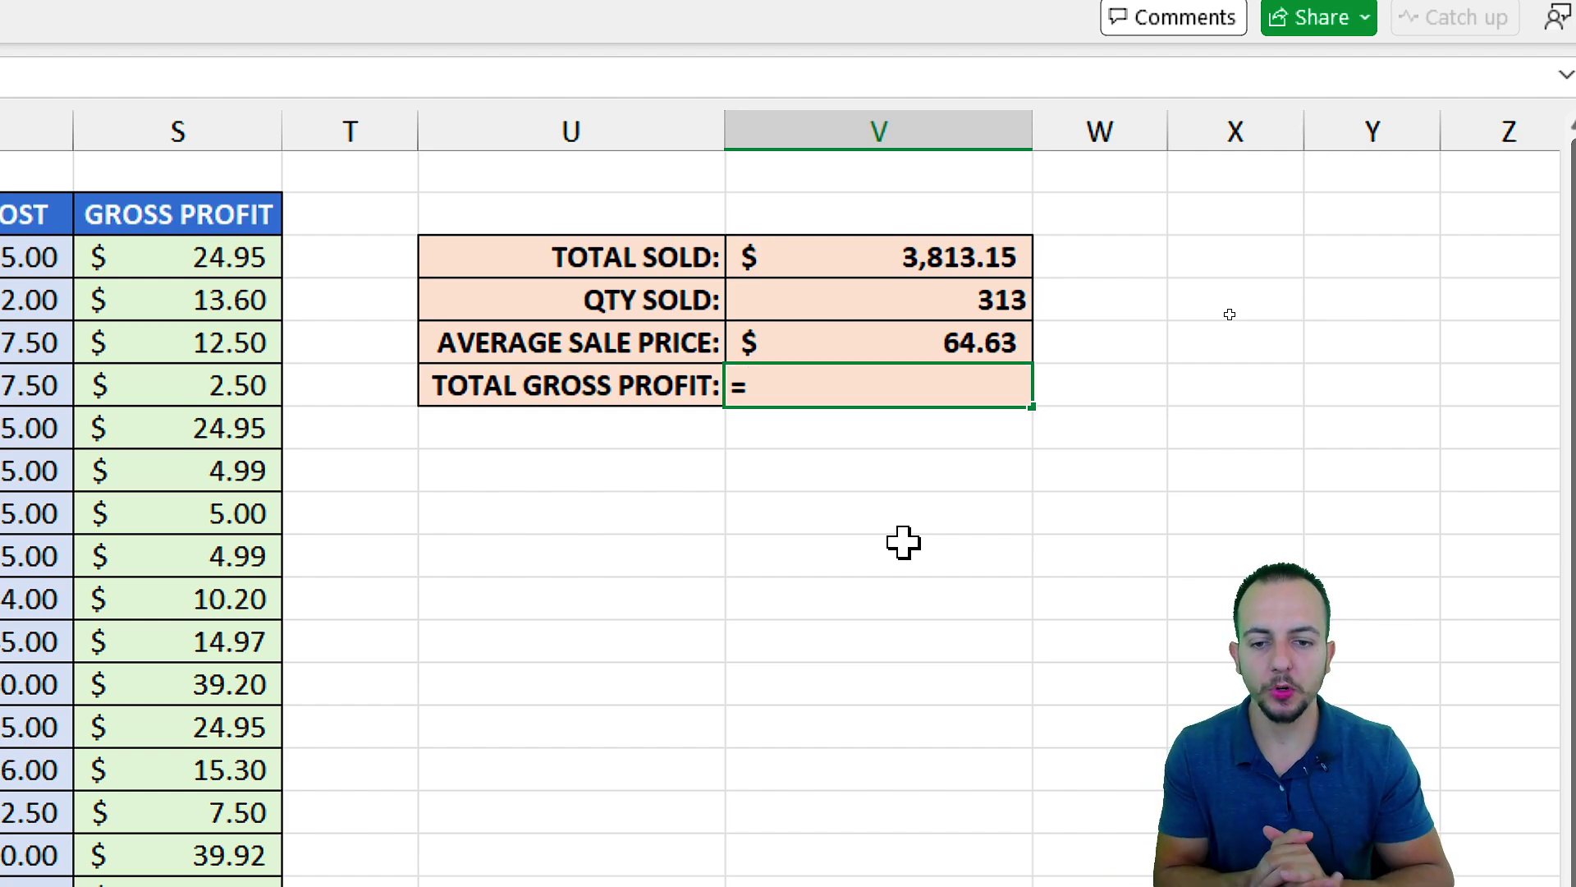
type("=SUM")
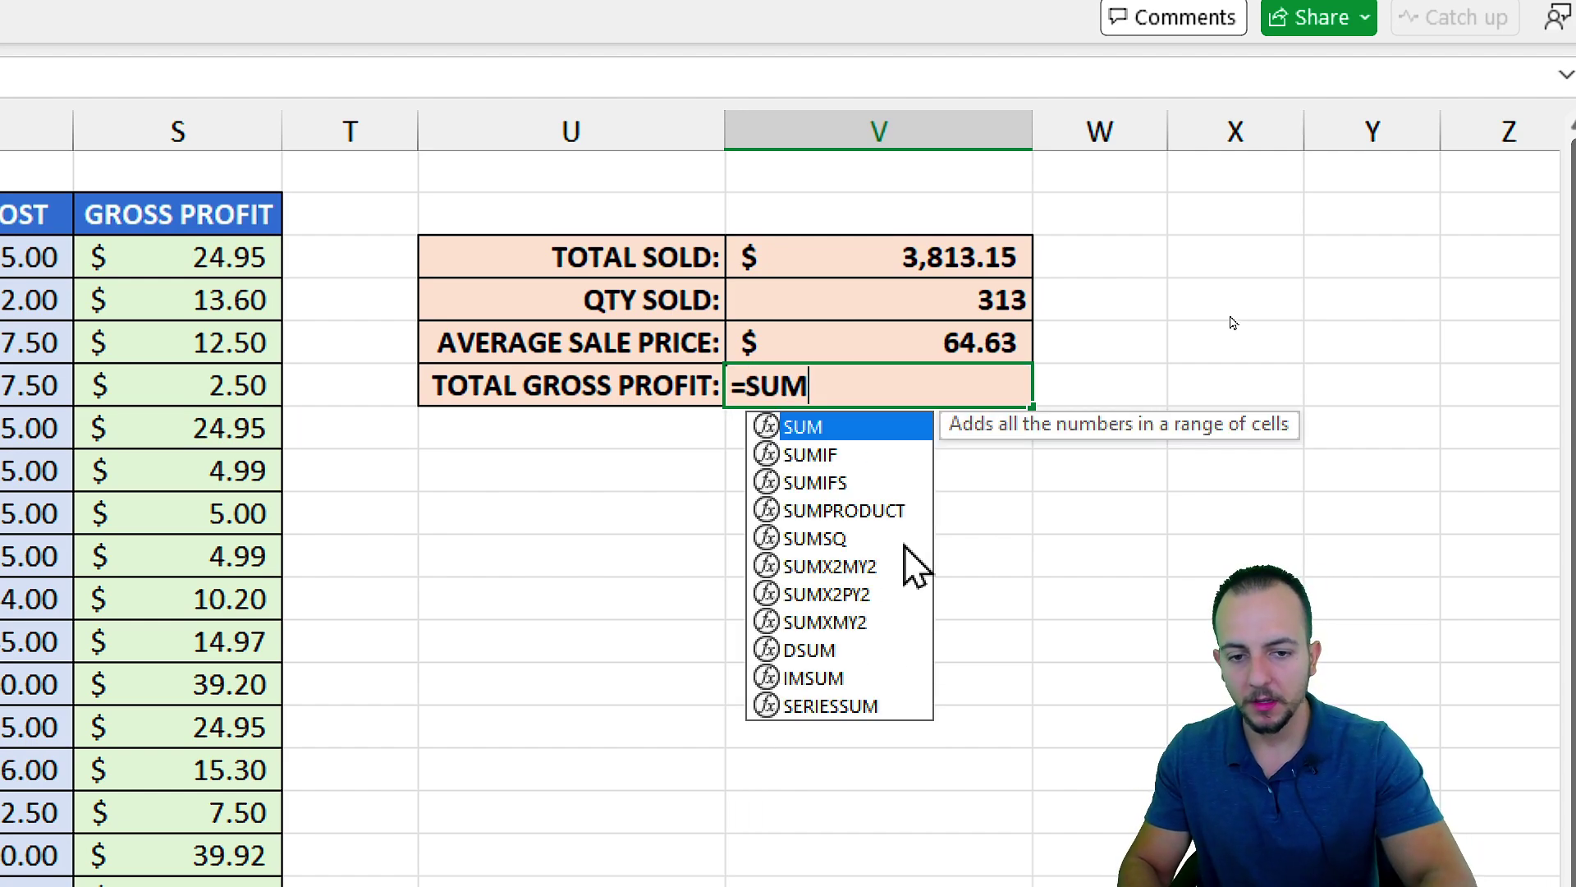
double_click(850, 428)
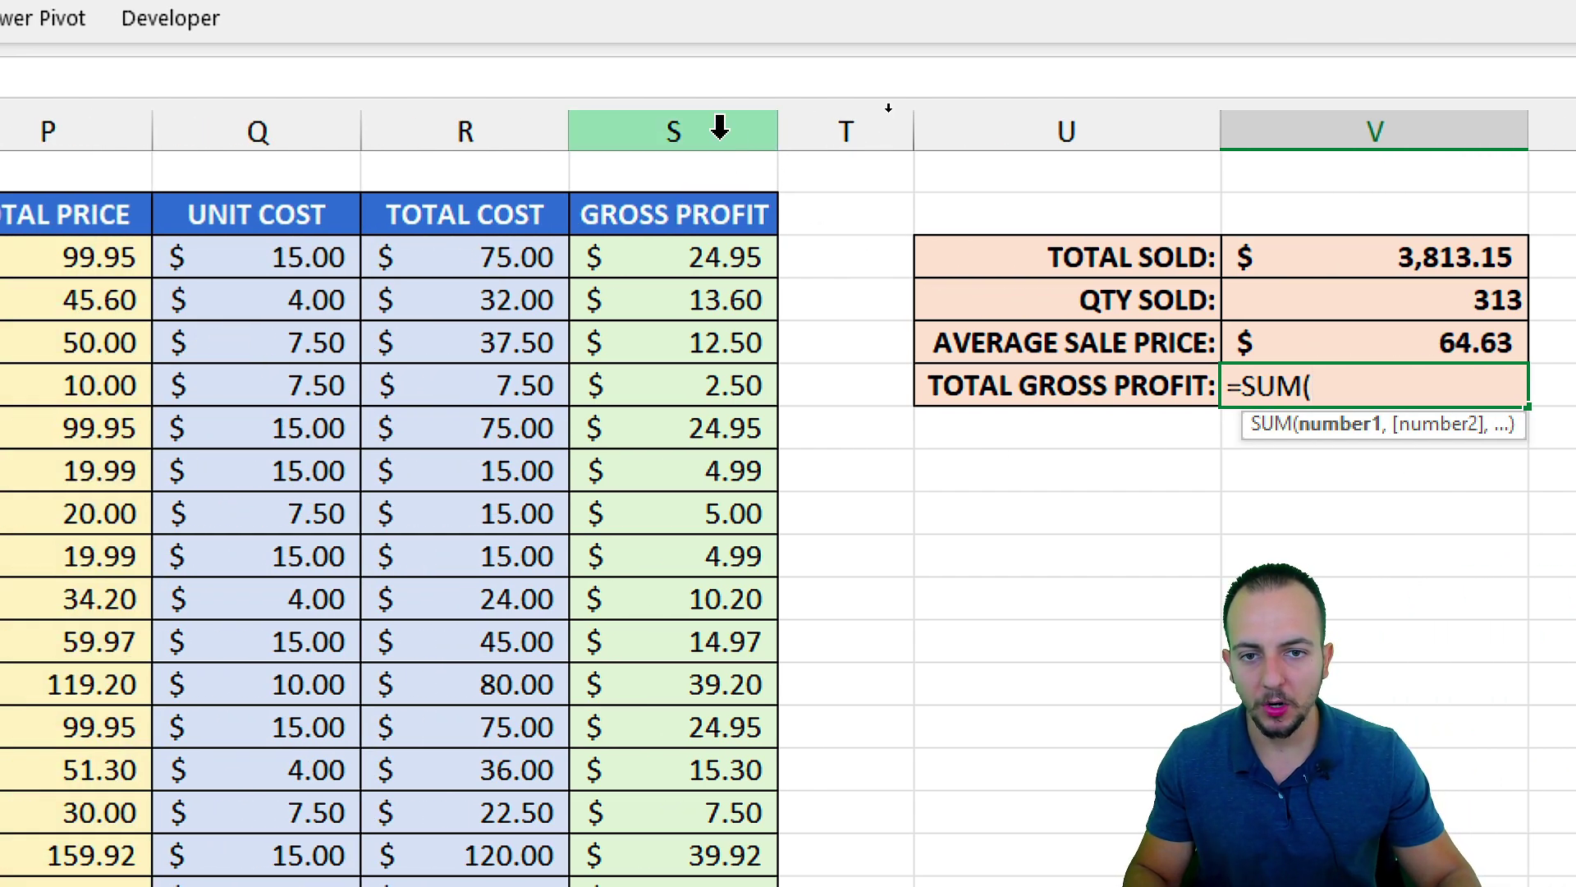
left_click(458, 132)
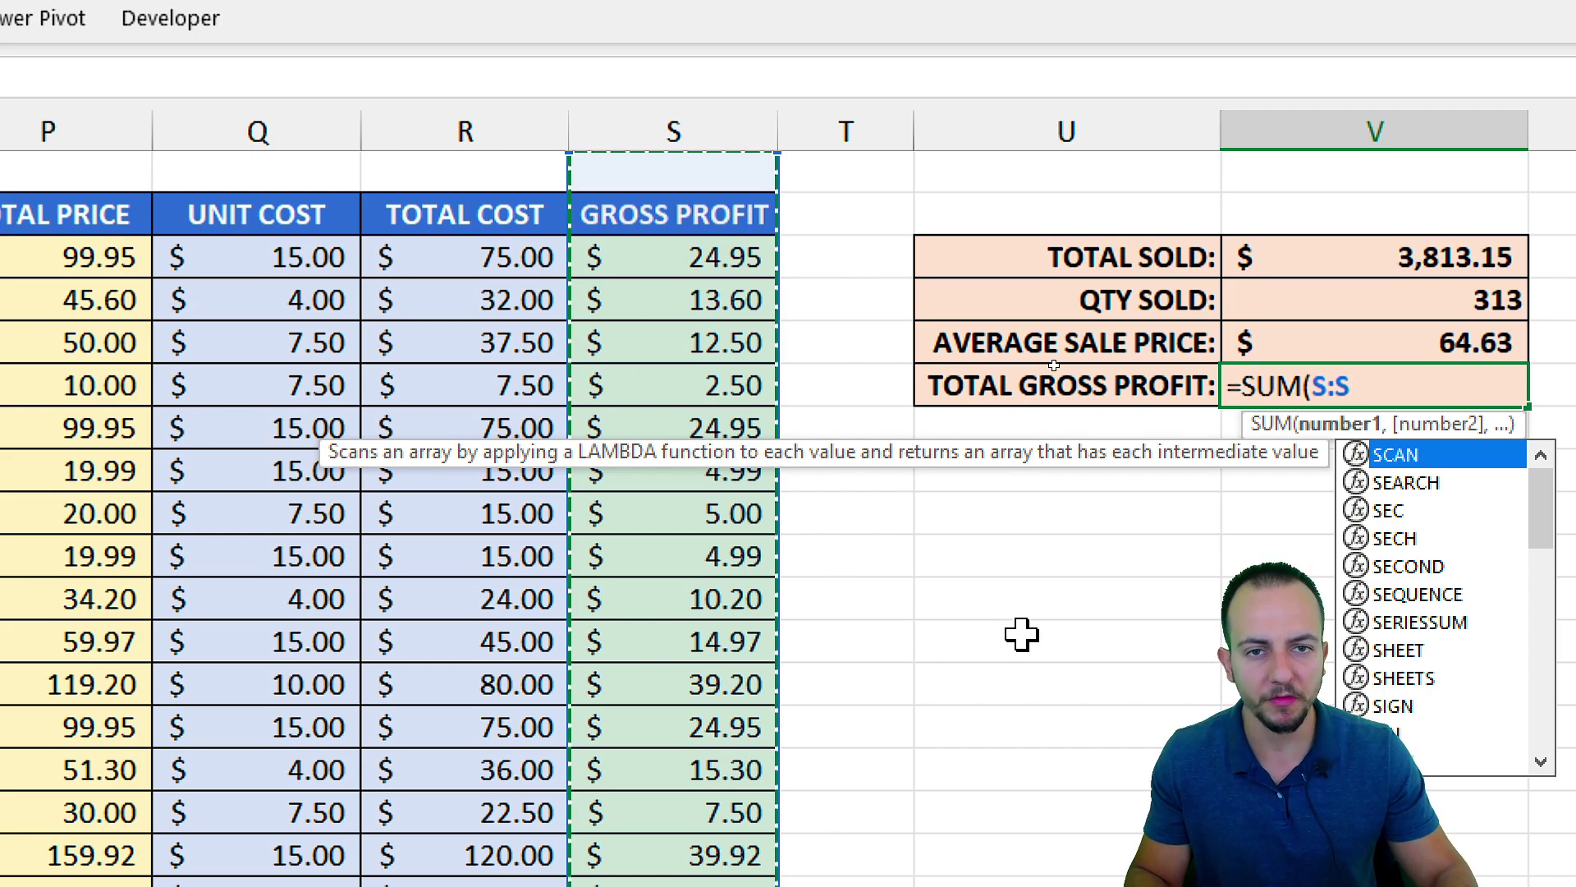
type(")")
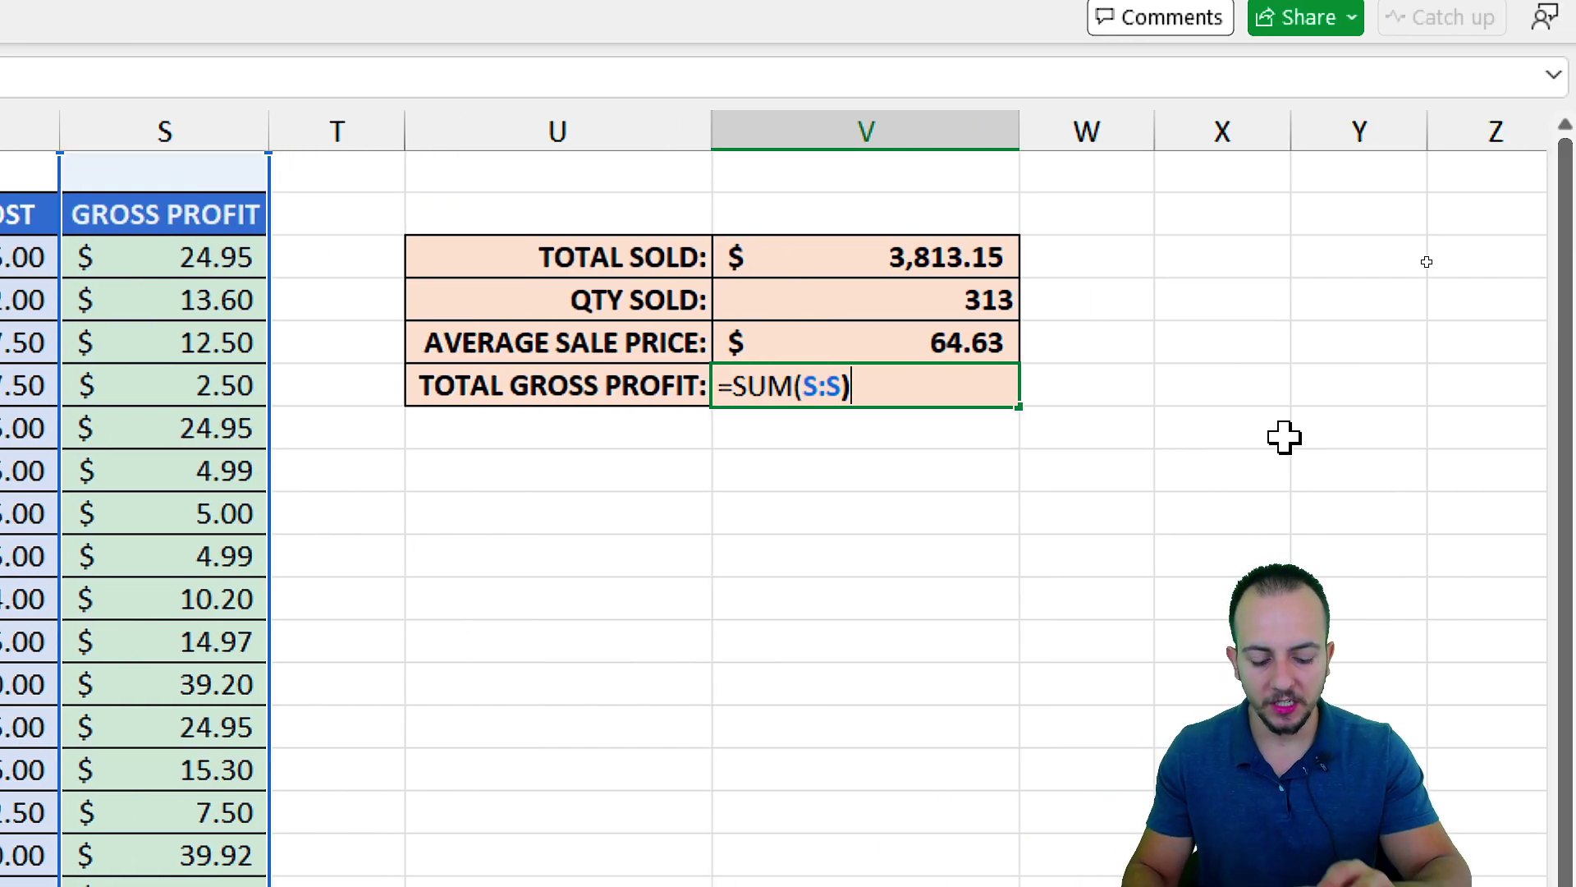
key("Return")
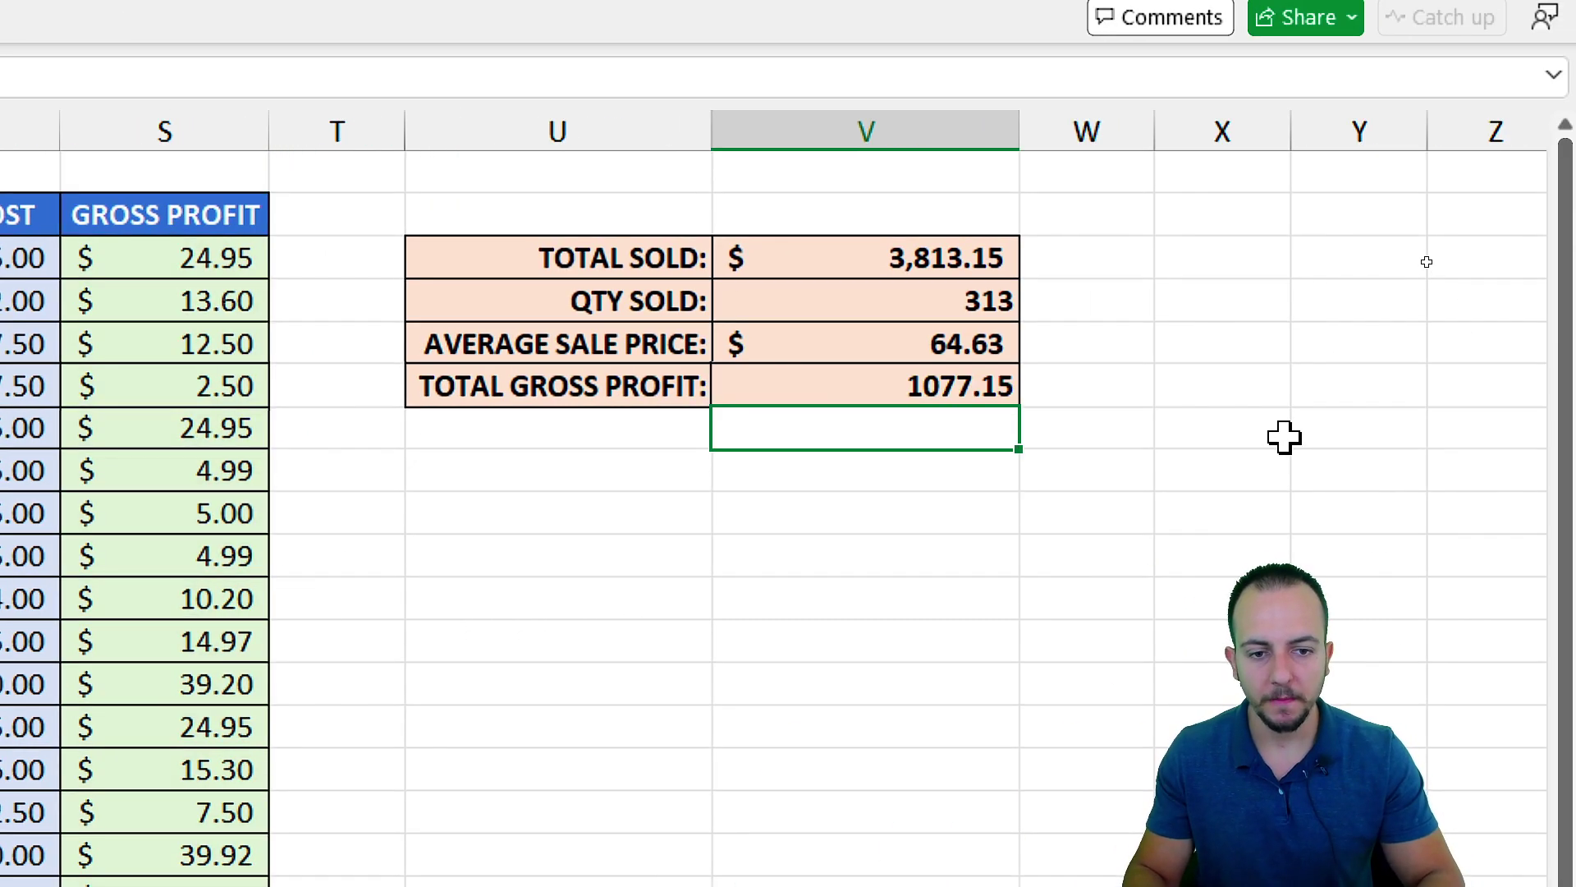
- Apply the dollar Accounting number format to the TOTAL GROSS PROFIT value in V6
left_click(847, 388)
right_click(847, 388)
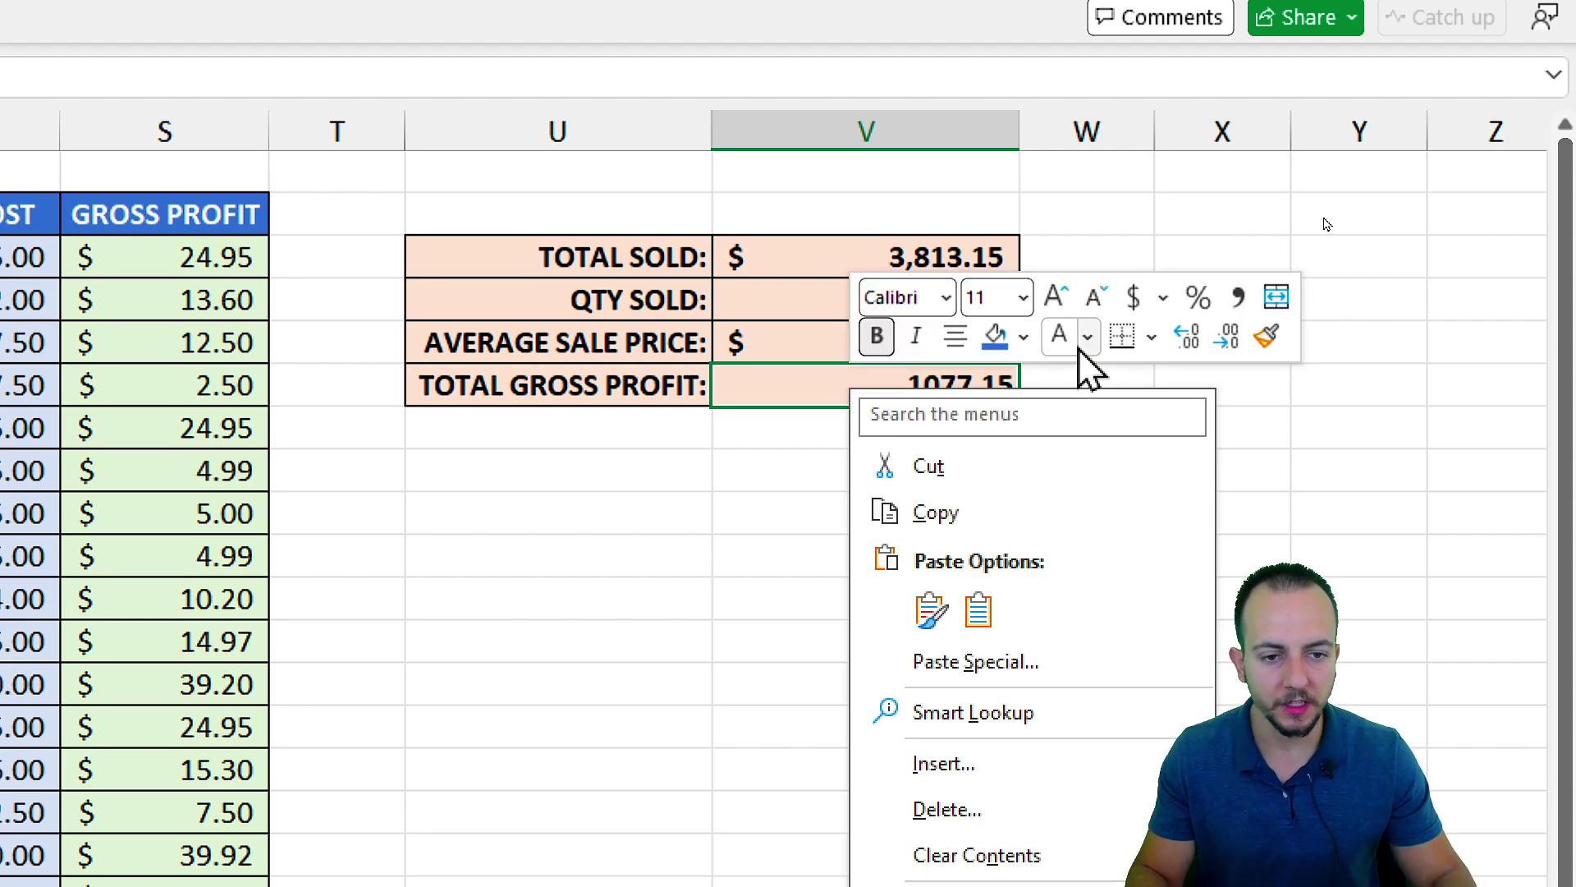
left_click(1133, 297)
left_click(657, 296)
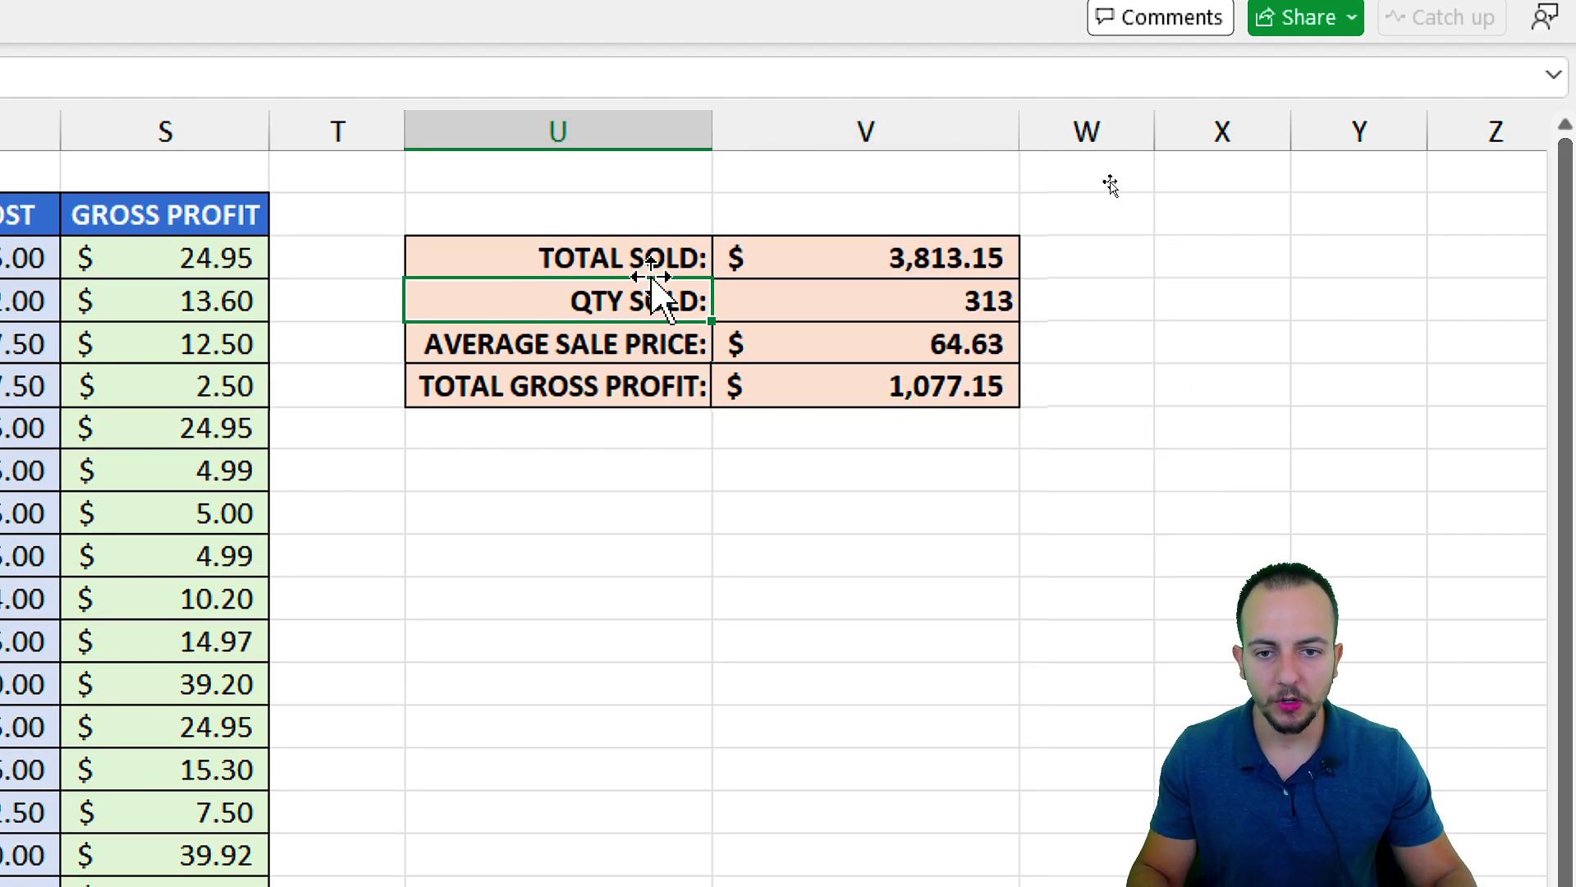
left_click(544, 265)
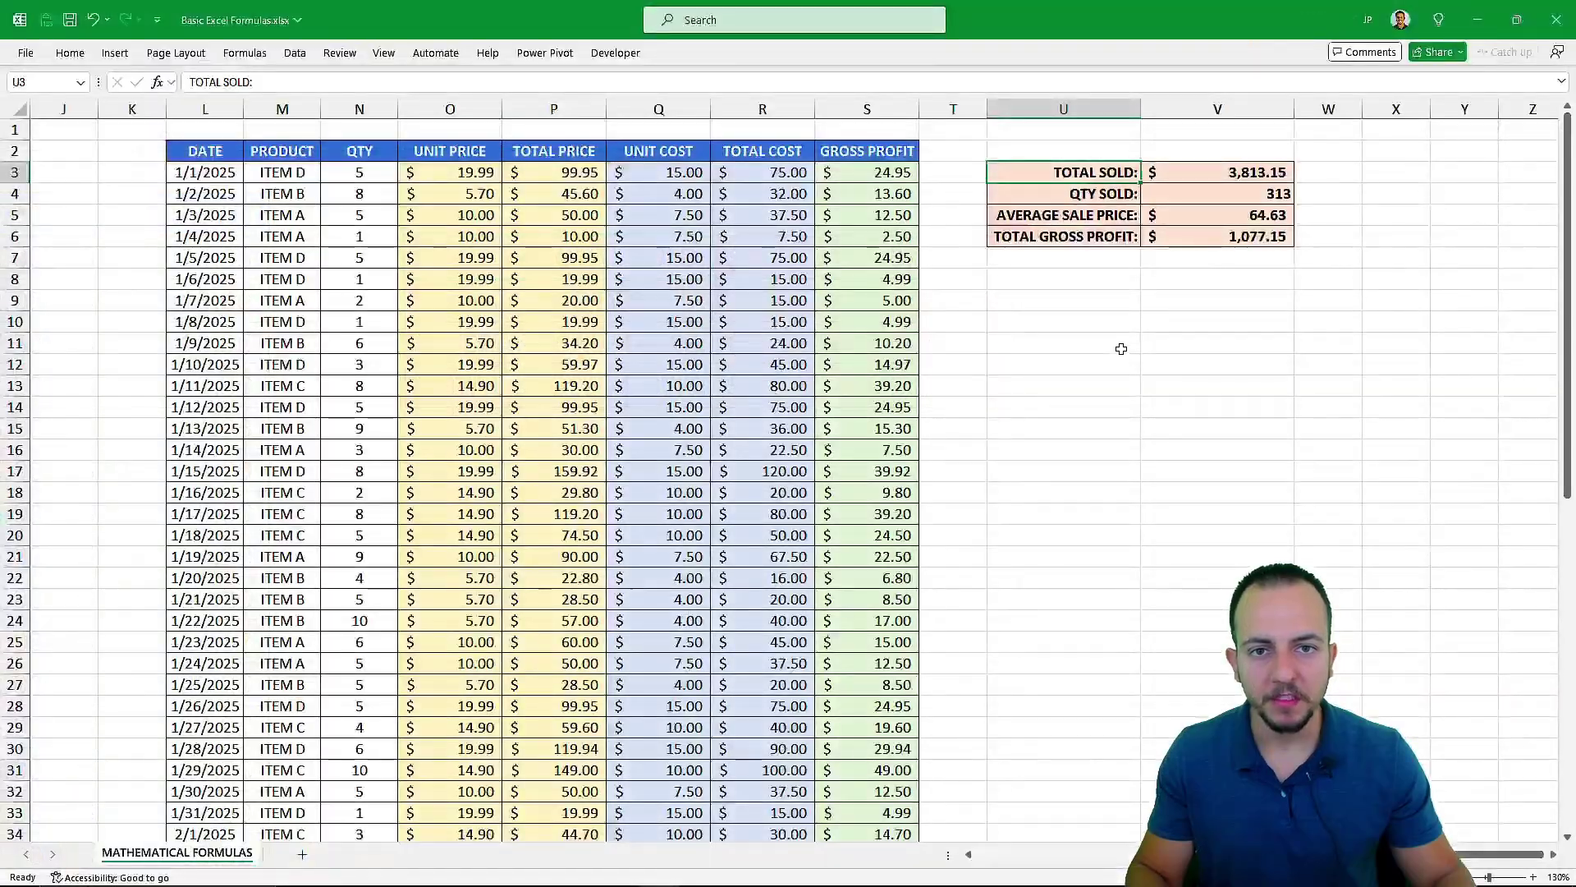
scroll(879, 412, "left", 5)
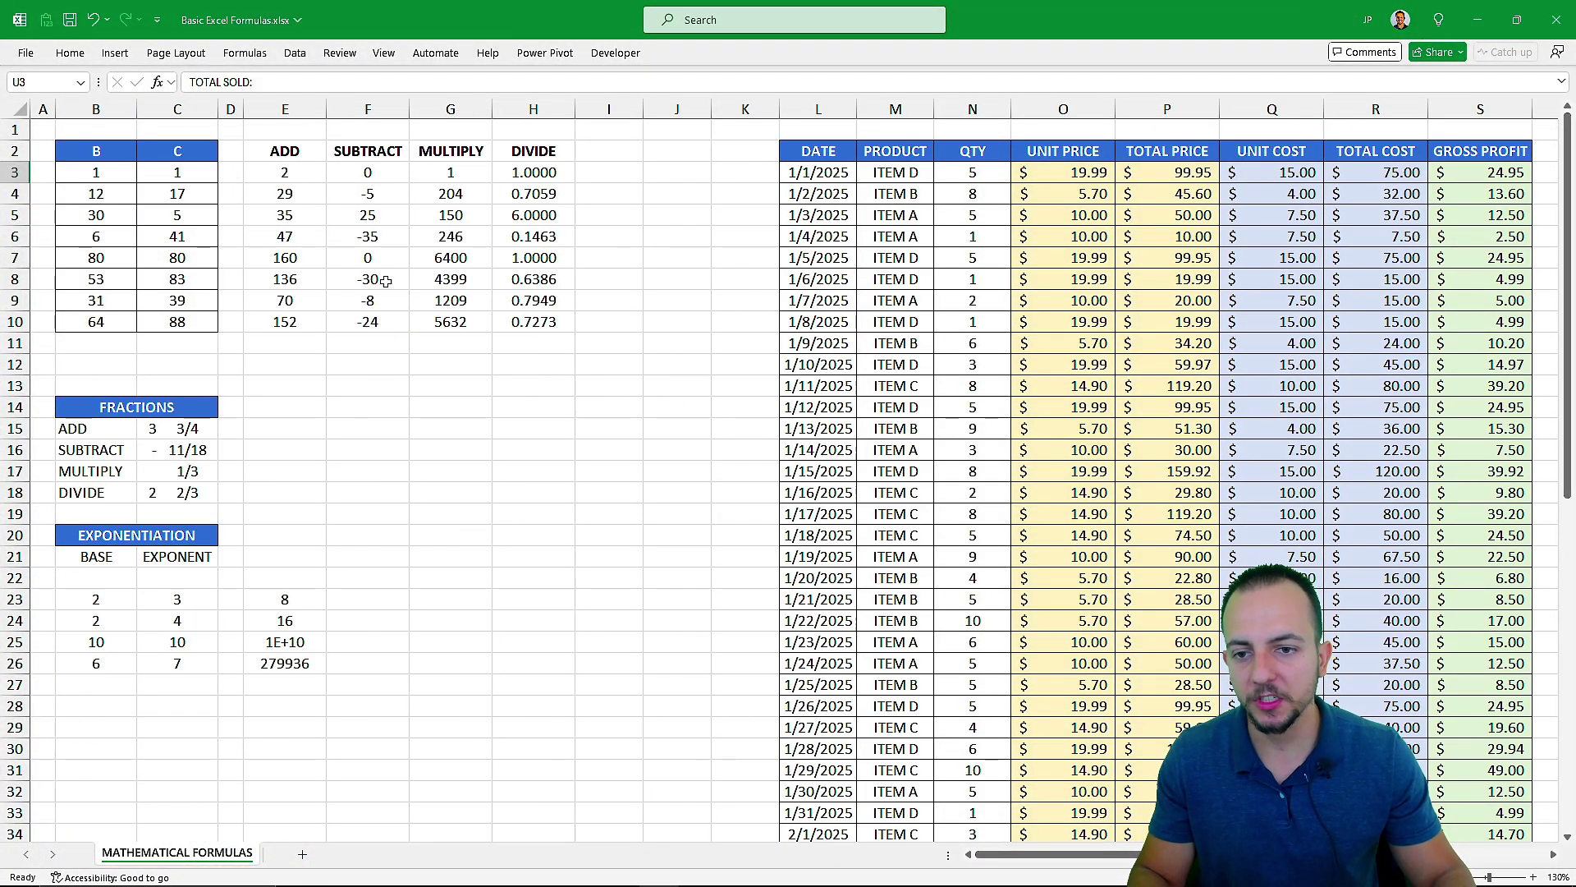
left_click(97, 155)
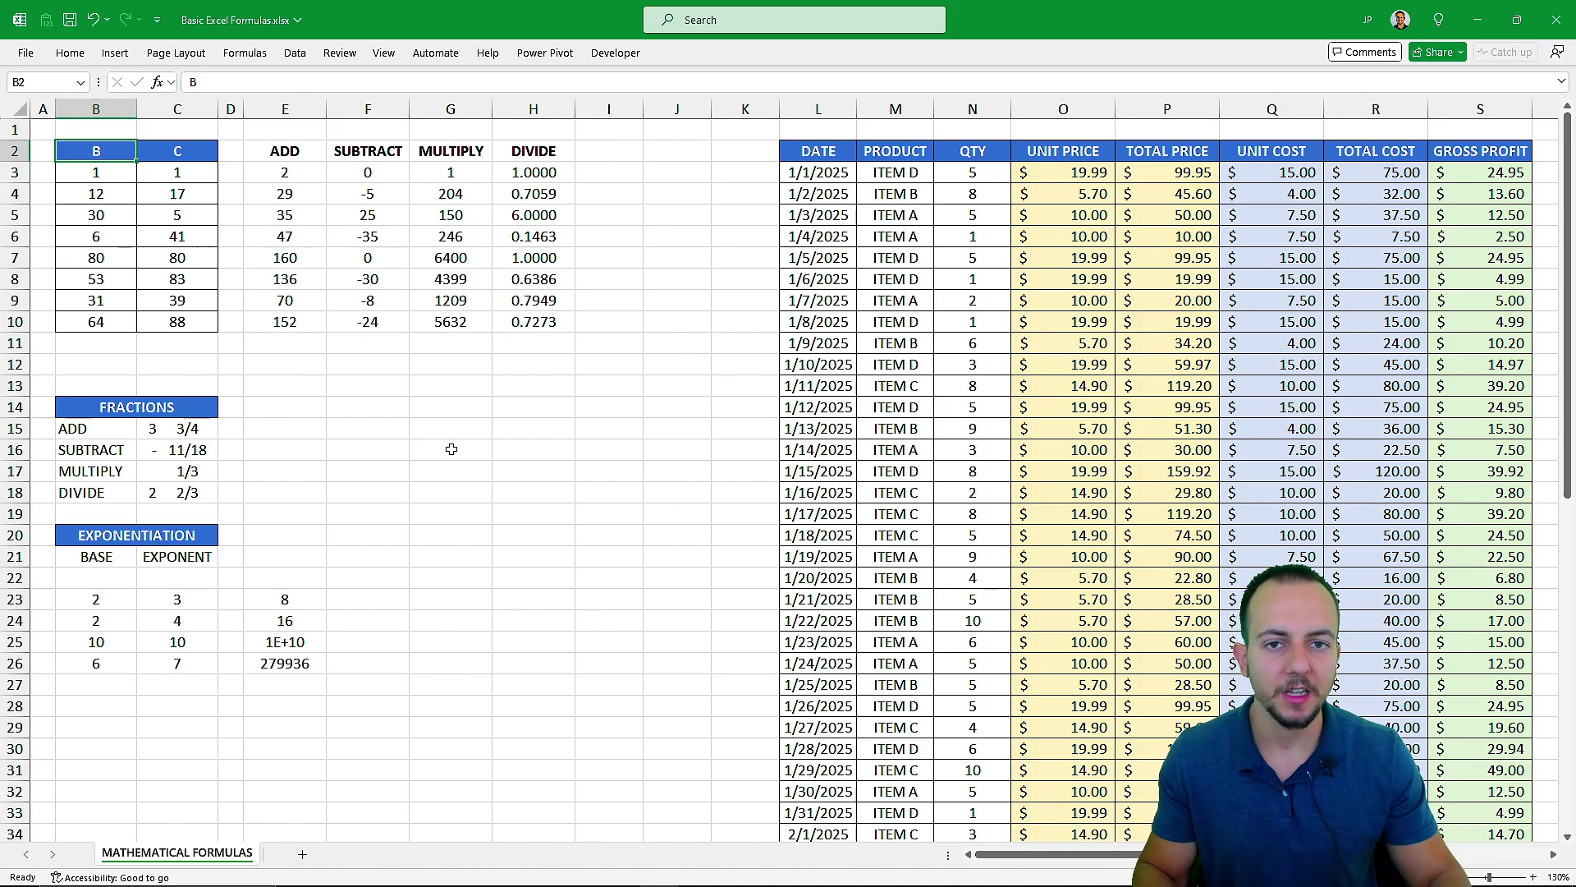
scroll(569, 508, "right", 5)
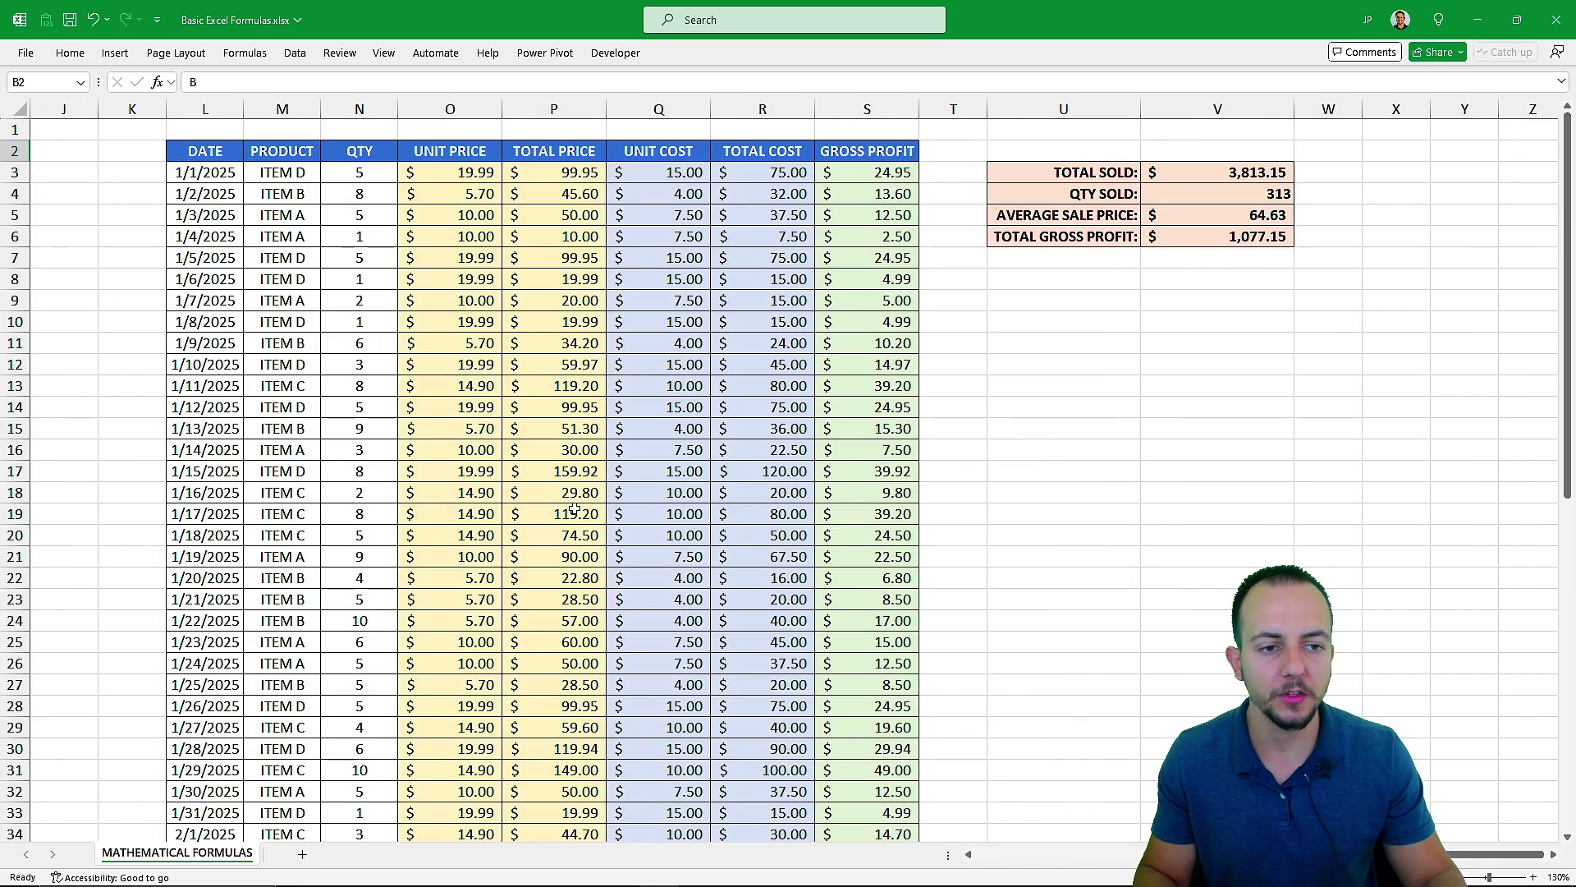
scroll(575, 509, "left", 5)
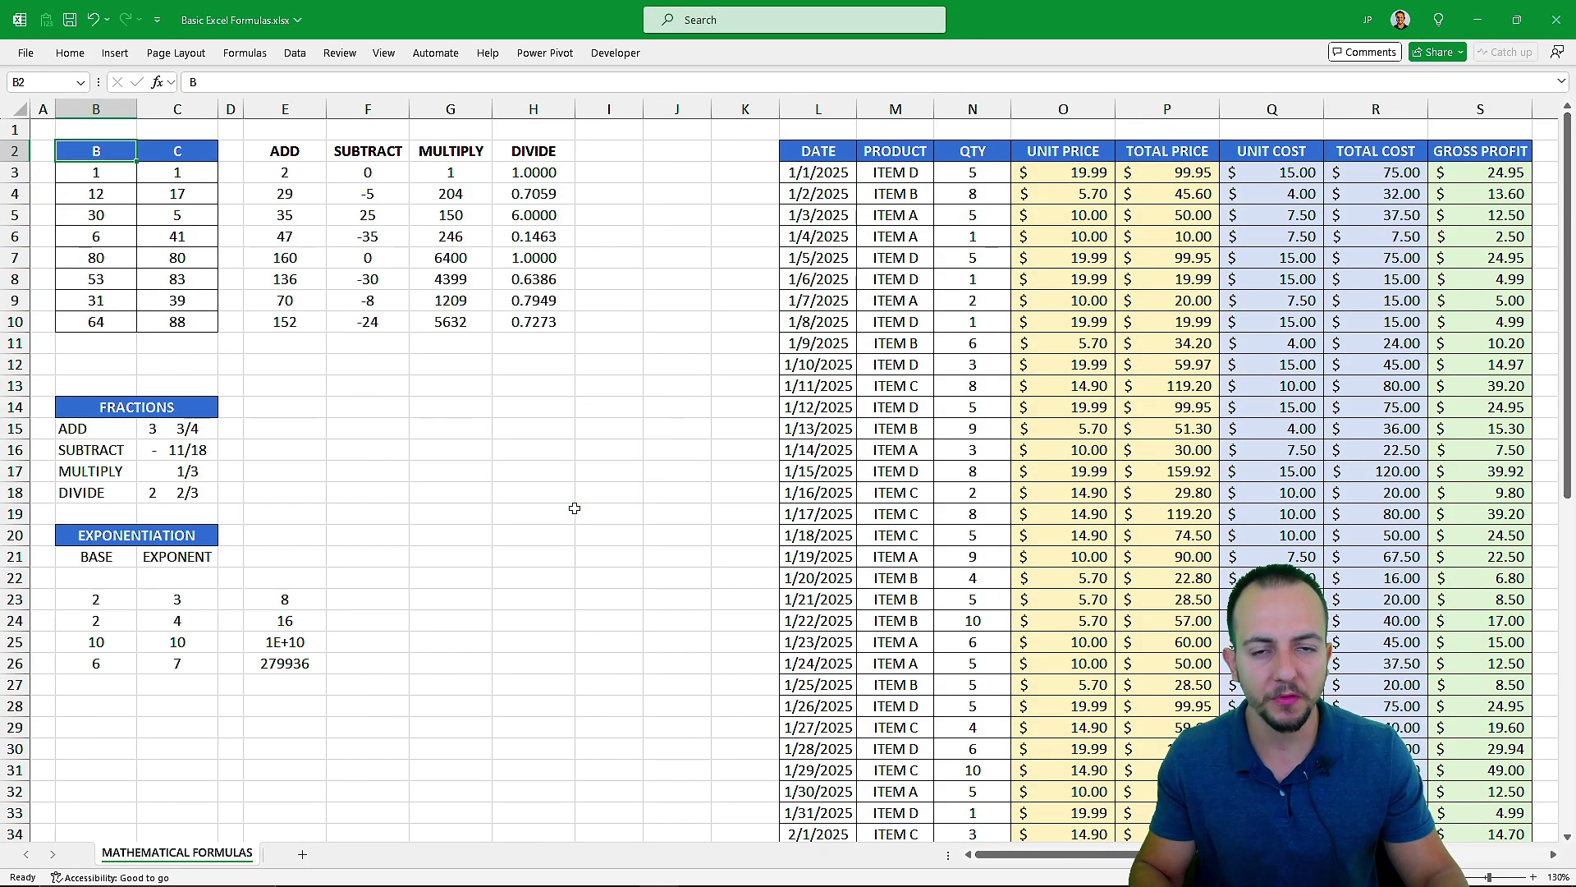